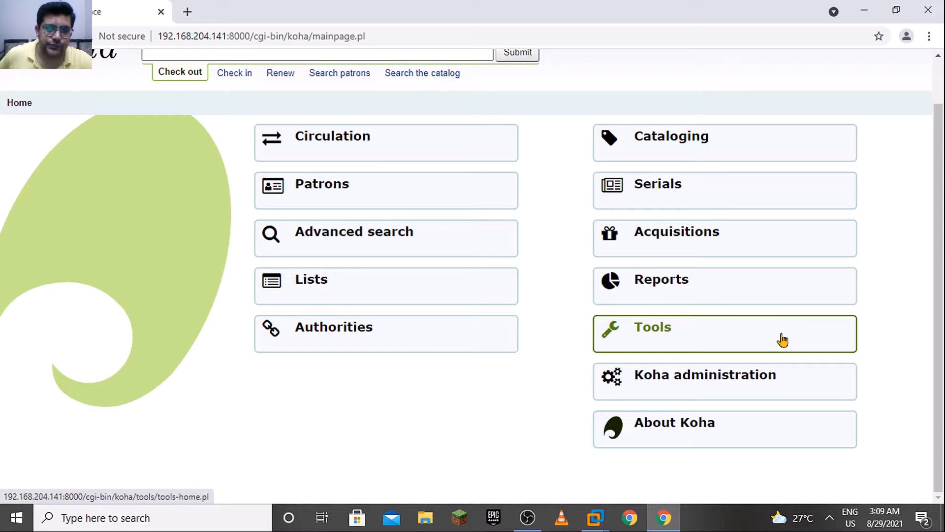
# Open the Label creator from the catalog tools and show the kinds of items it can create
pyautogui.click(783, 340)
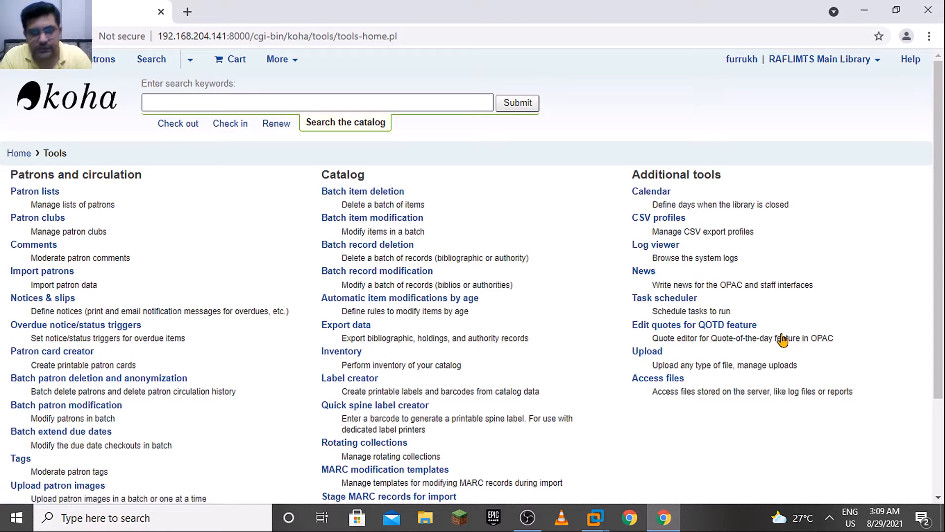
pyautogui.scroll(-1, 932, 225)
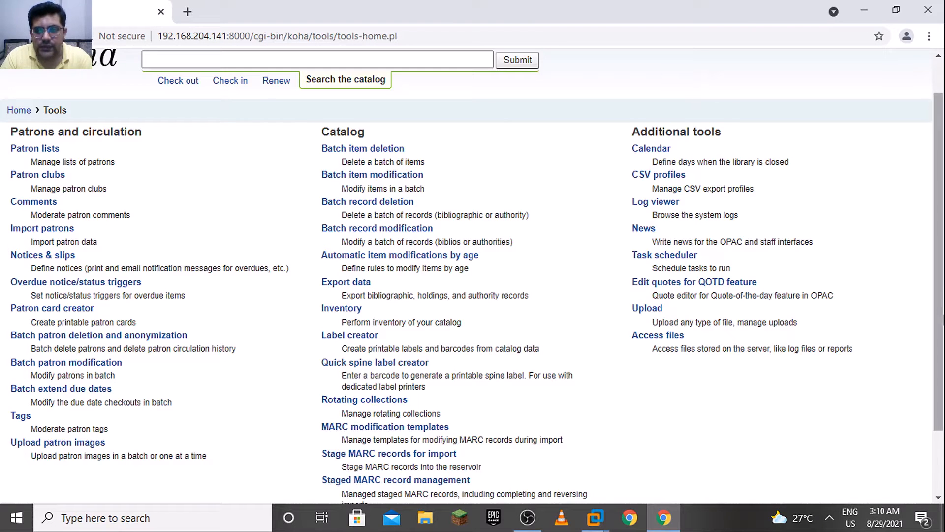
pyautogui.scroll(-1, 348, 265)
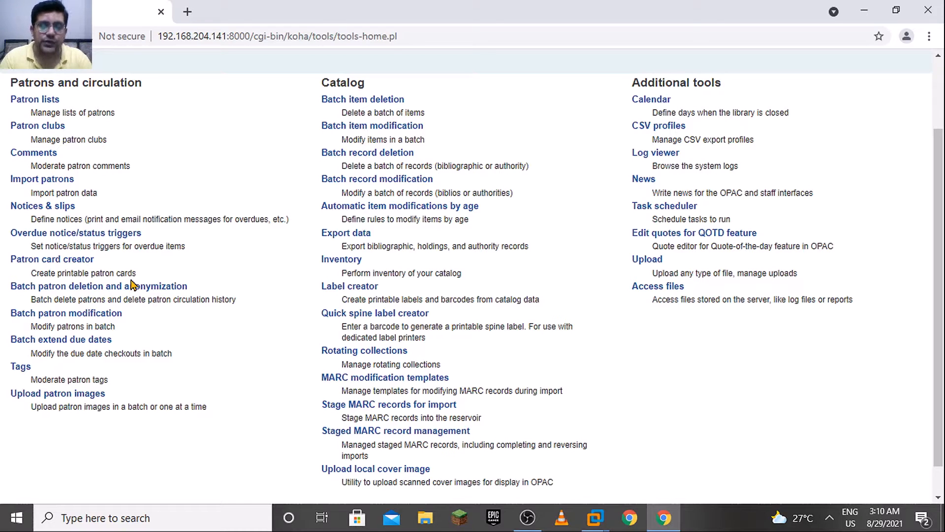
pyautogui.click(358, 286)
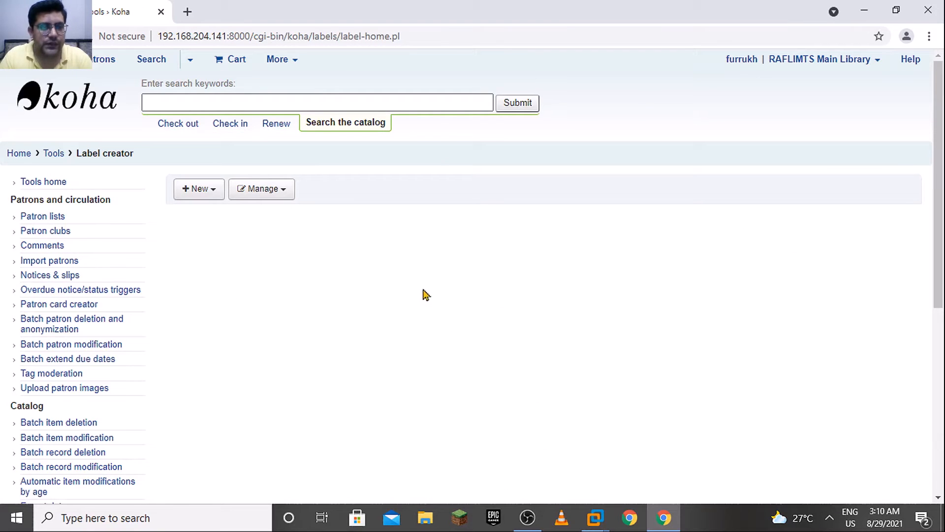
pyautogui.click(217, 197)
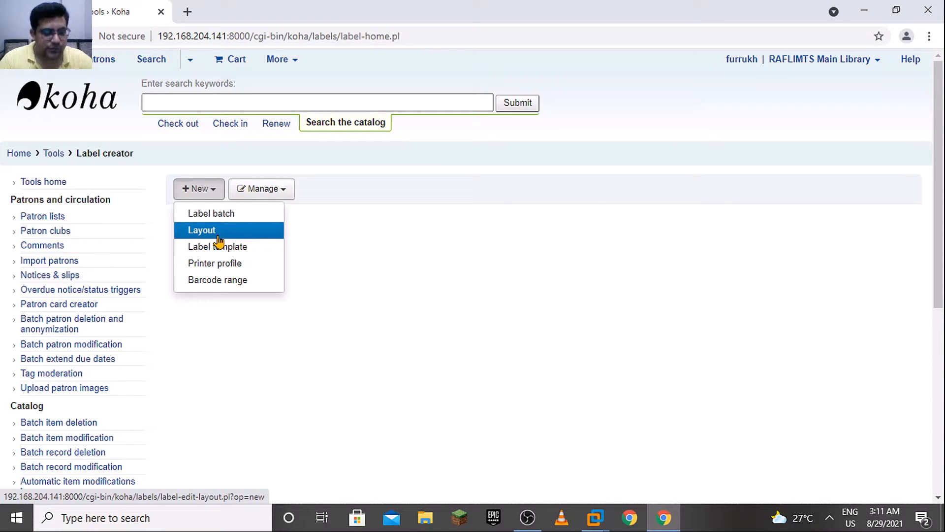
# Open the downloaded document Label layout.docx in WordPad to consult the spine label layout settings
pyautogui.hotkey('ctrl', 'j')
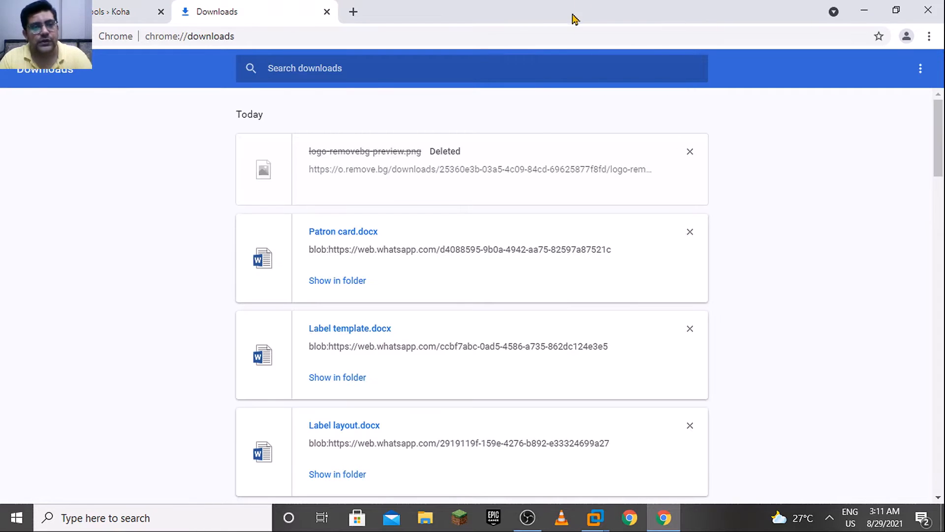
pyautogui.moveTo(943, 158); pyautogui.dragTo(765, 253)
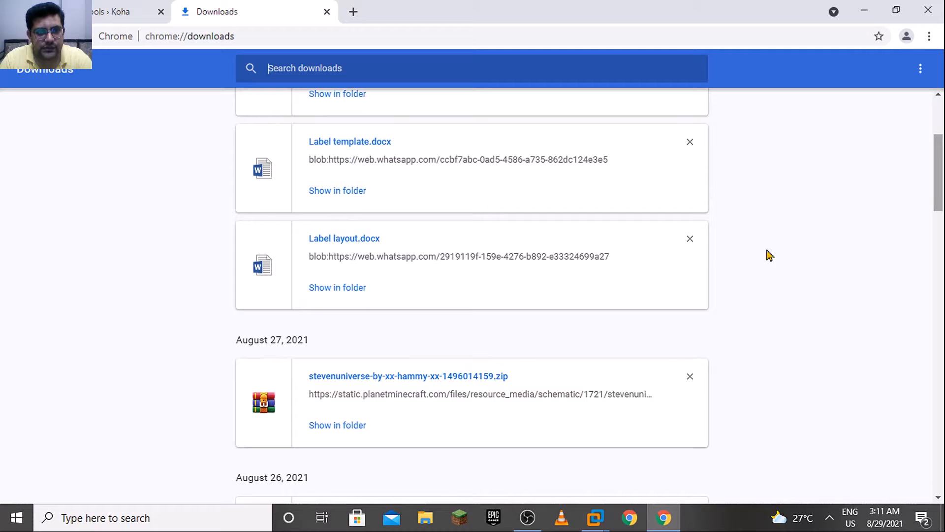
pyautogui.click(351, 289)
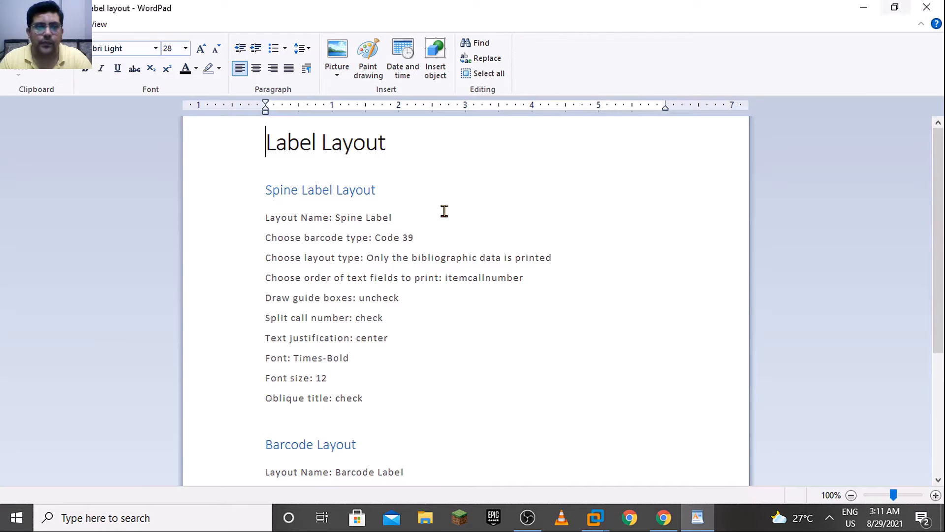
# Return to Koha in the browser, close the downloads page and start a new label layout
pyautogui.hotkey('alt', 'Tab')
pyautogui.hotkey('alt', 'Tab')
pyautogui.hotkey('alt', 'Tab')
pyautogui.hotkey('alt', 'Tab')
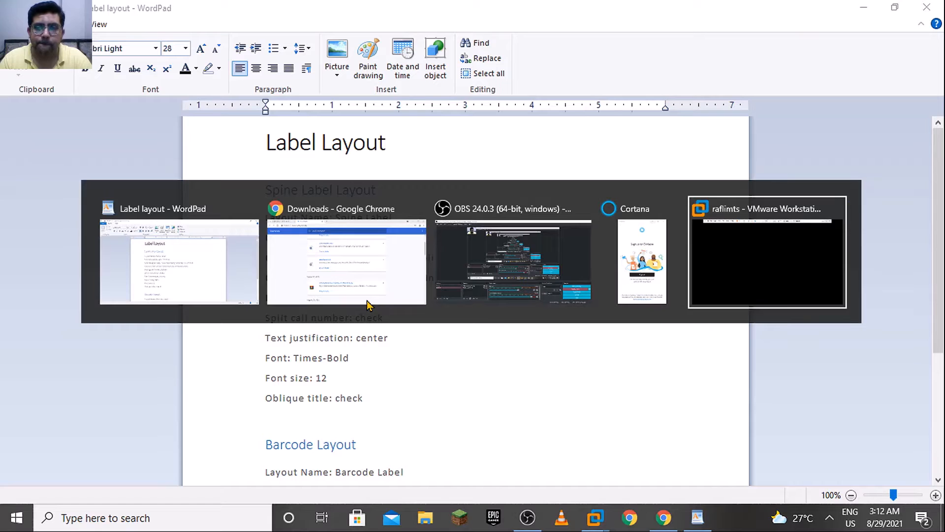
pyautogui.hotkey('alt', 'Tab')
pyautogui.hotkey('alt', 'Tab')
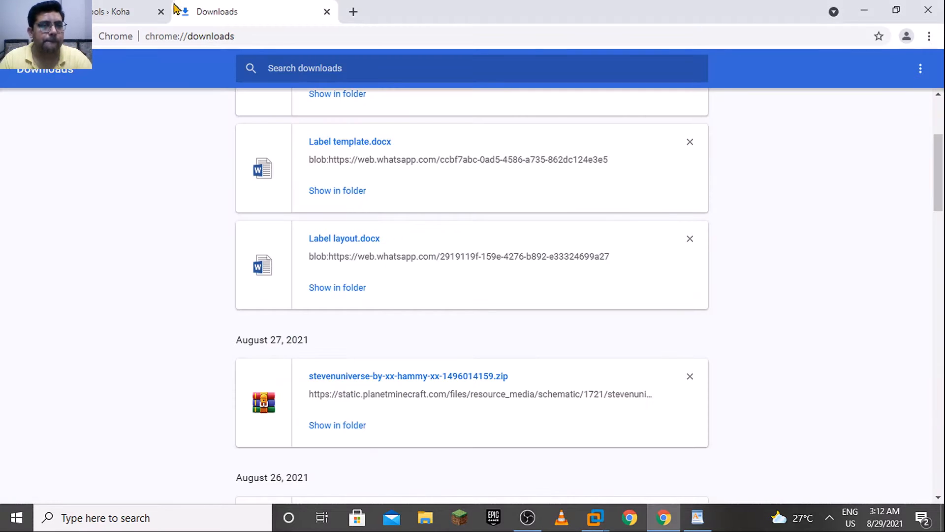
pyautogui.click(170, 8)
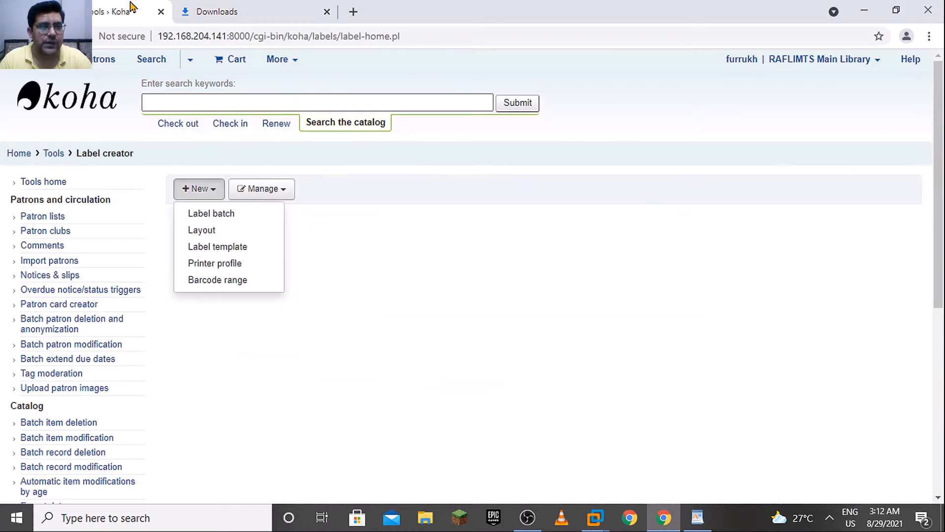
pyautogui.click(236, 237)
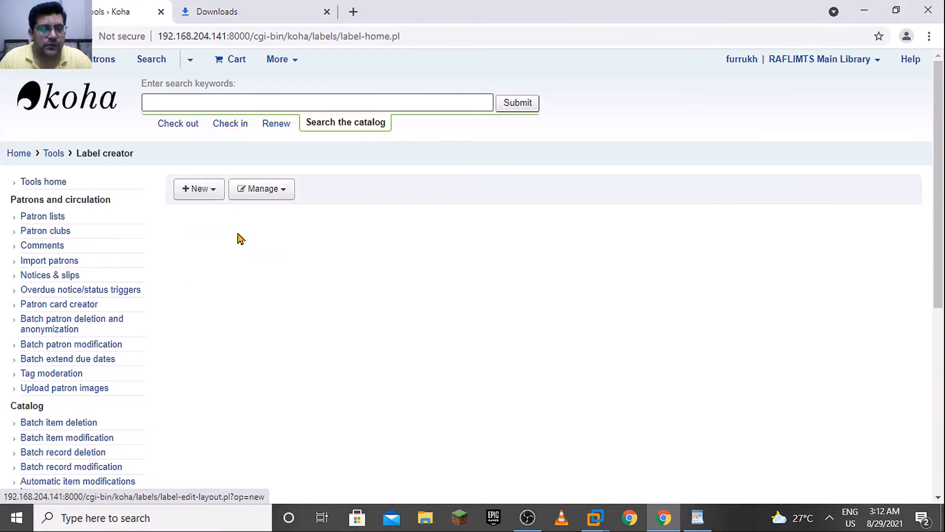
pyautogui.click(328, 12)
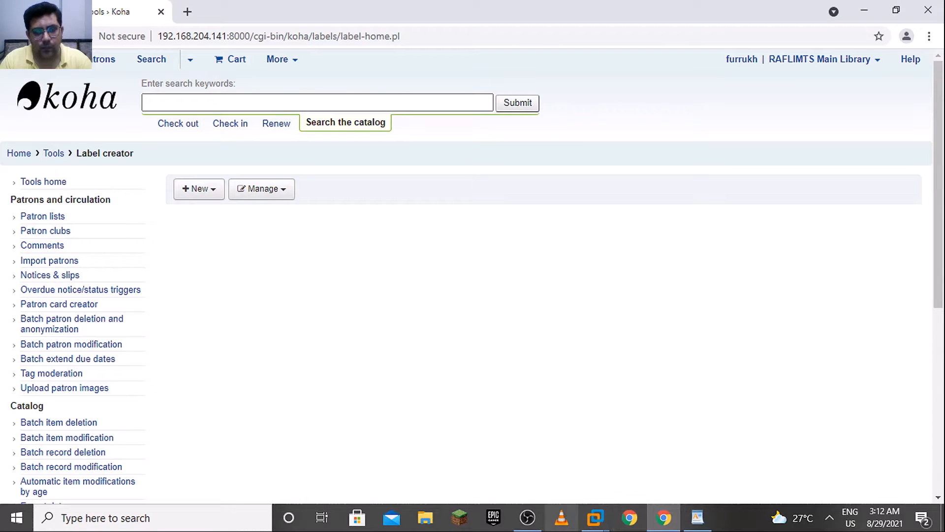
pyautogui.moveTo(704, 522)
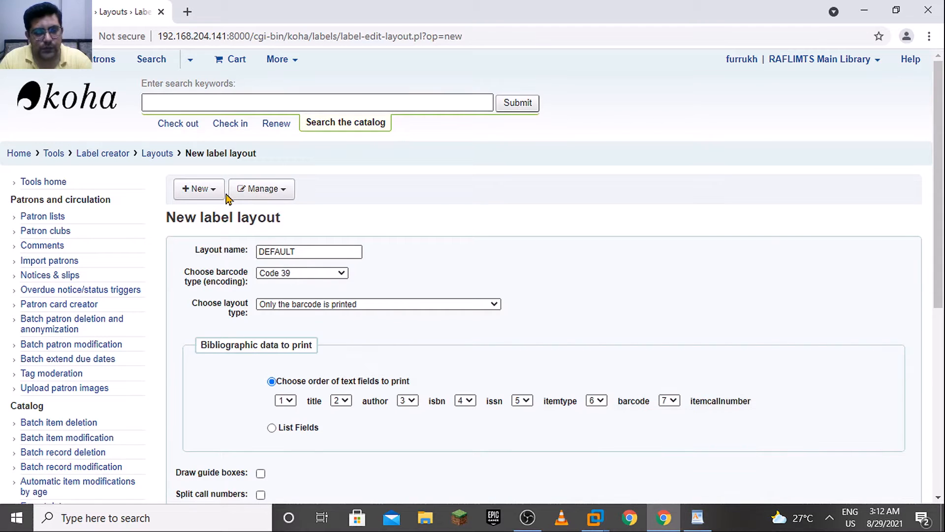
# Name the new label layout "Spine label"
pyautogui.moveTo(304, 252); pyautogui.dragTo(192, 250)
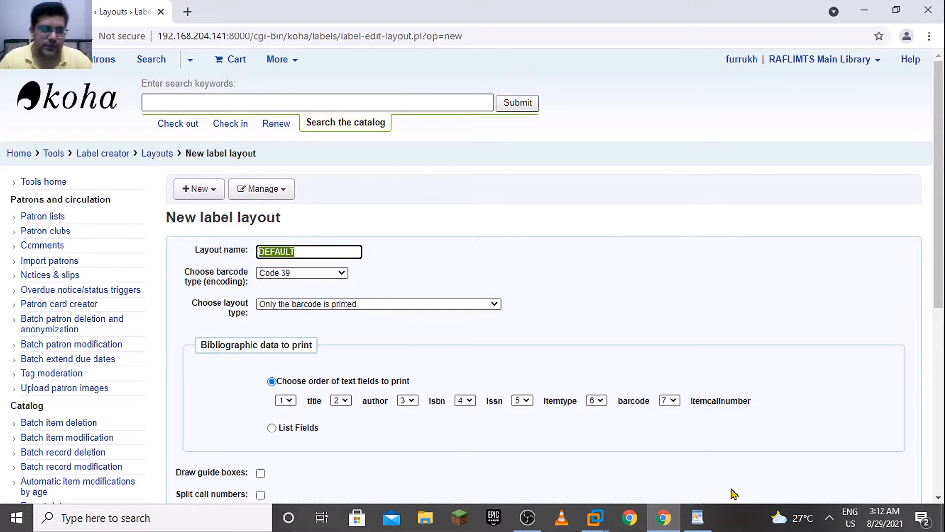
pyautogui.write('Spine label')
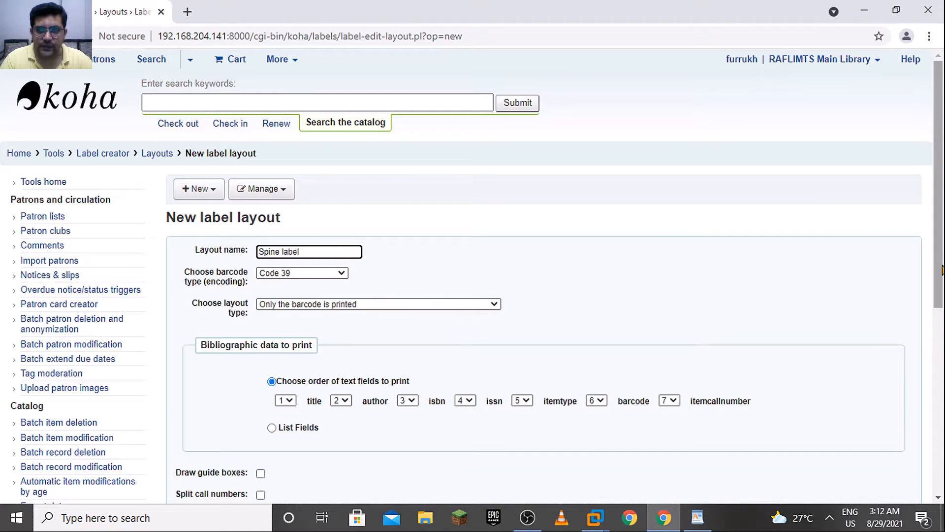
pyautogui.moveTo(942, 270); pyautogui.dragTo(942, 346)
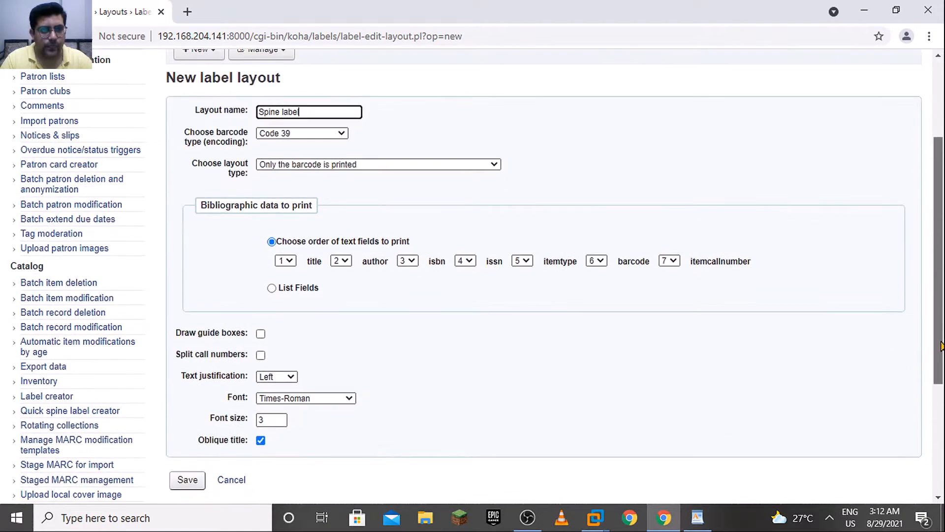
# Review the barcode encodings, then set the layout type to "Only the bibliographic data is printed"
pyautogui.click(321, 136)
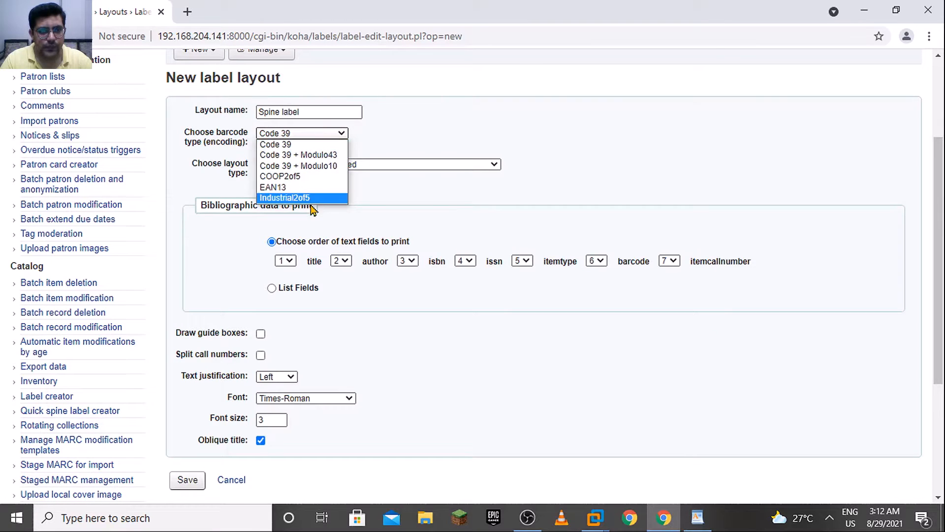
pyautogui.click(530, 140)
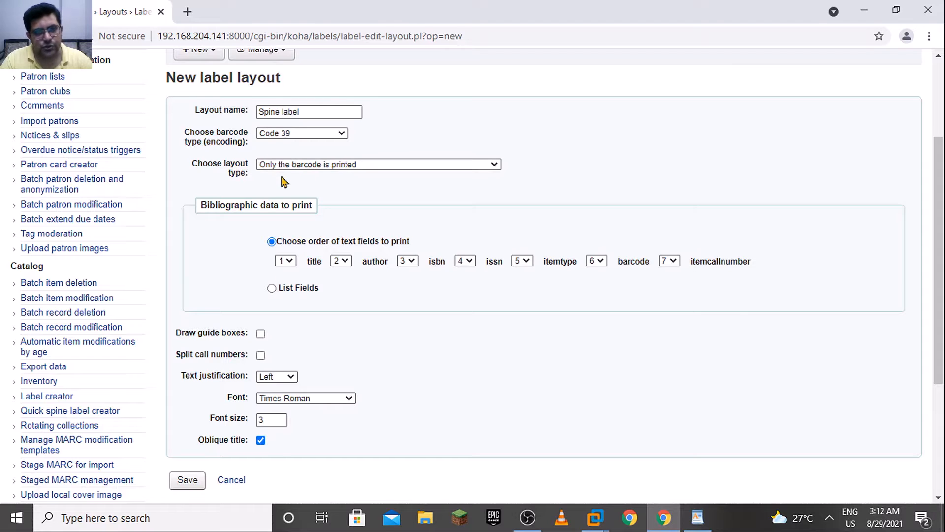
pyautogui.click(347, 166)
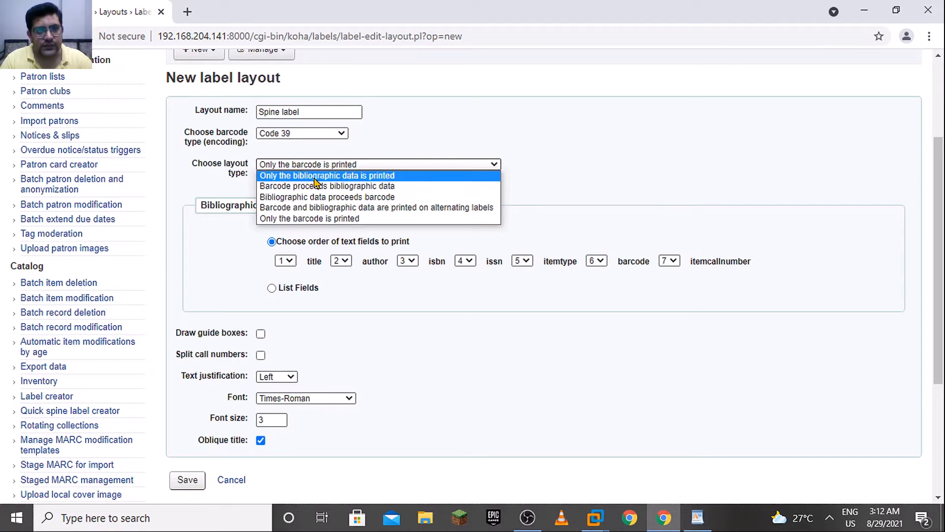
pyautogui.click(340, 177)
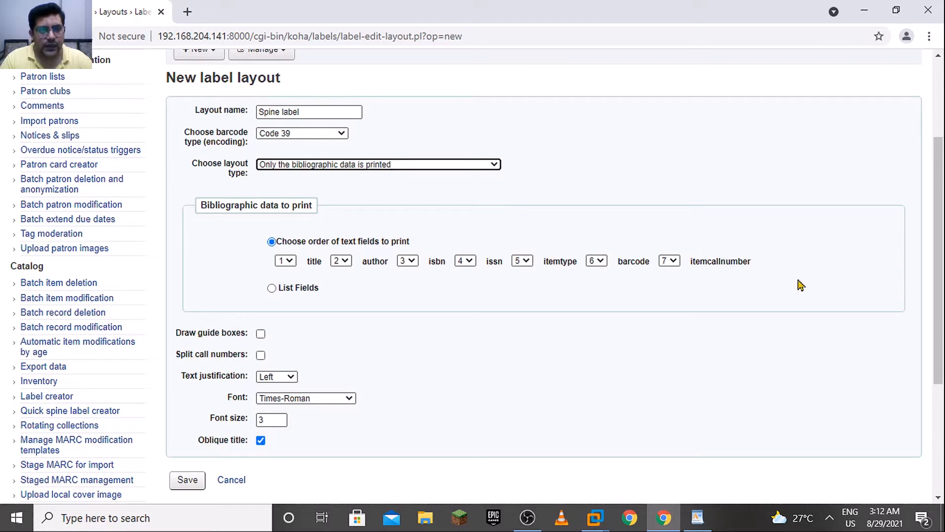
# Blank the print order numbers of the title, author, isbn, issn and itemtype text fields
pyautogui.scroll(-1, 939, 261)
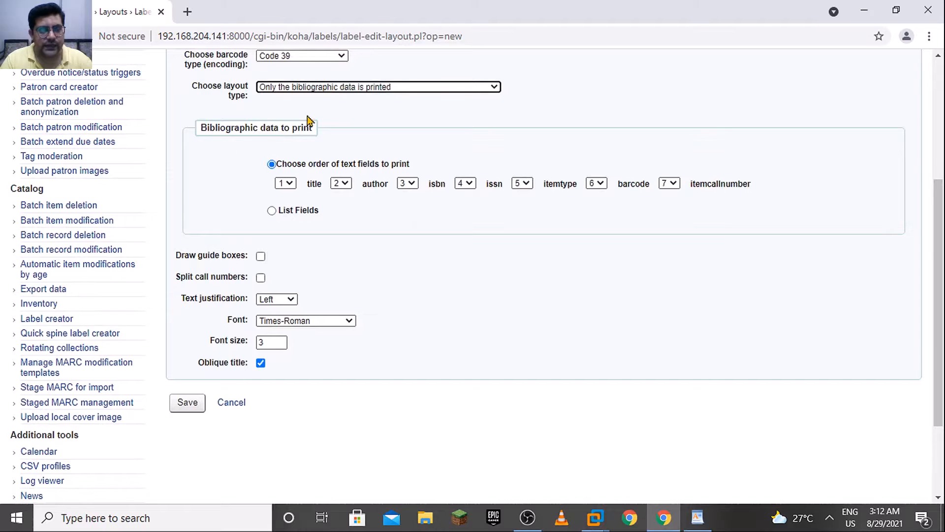
pyautogui.click(285, 183)
pyautogui.click(286, 196)
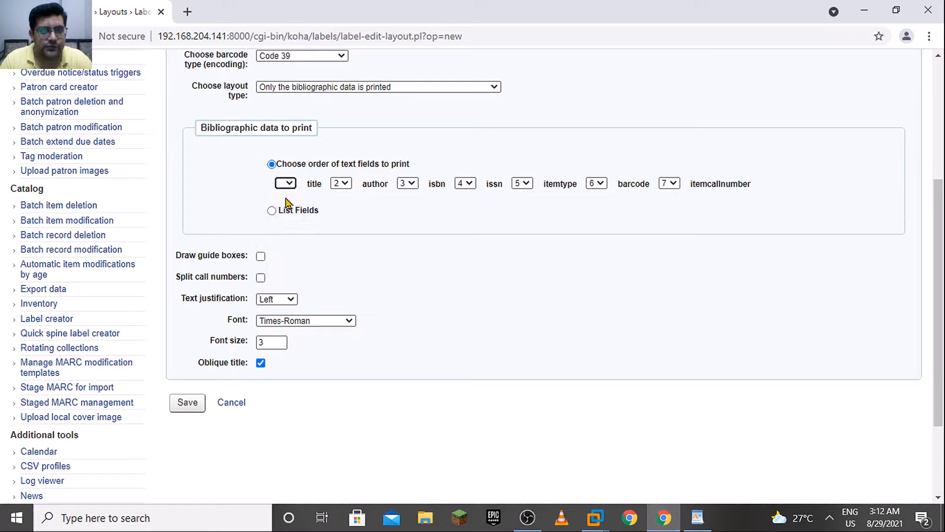
pyautogui.click(346, 185)
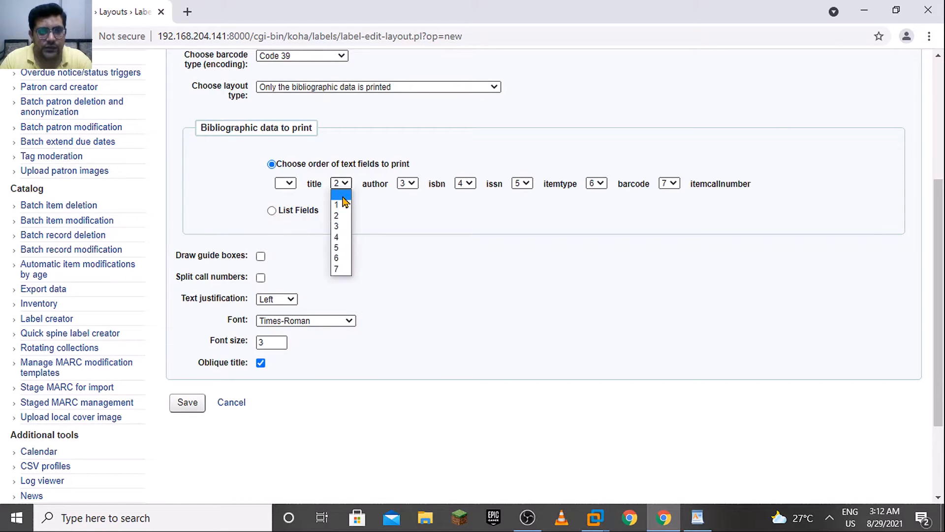
pyautogui.click(347, 196)
pyautogui.click(410, 186)
pyautogui.click(411, 195)
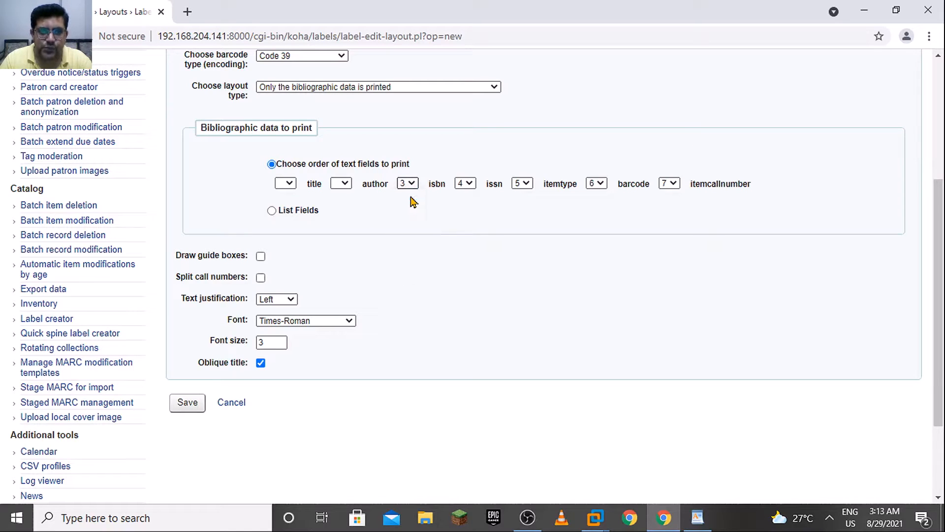
pyautogui.click(522, 184)
pyautogui.click(522, 197)
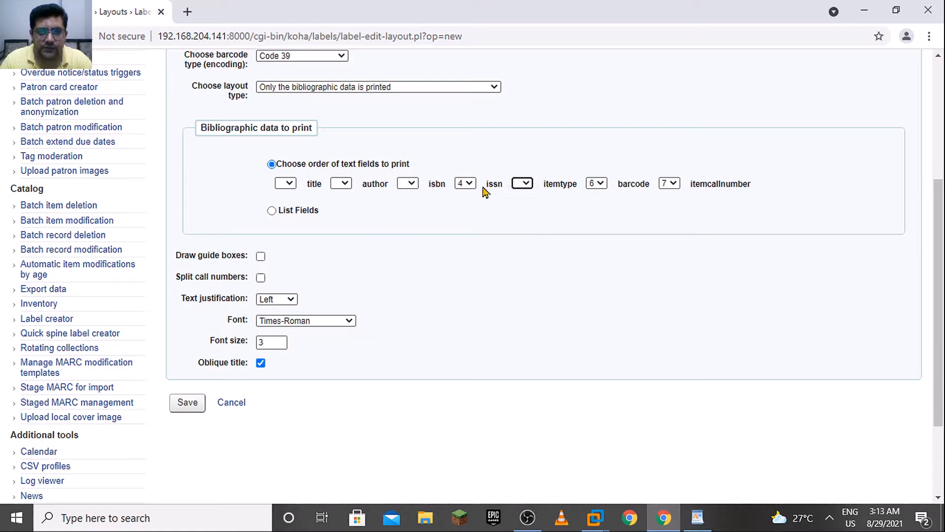
pyautogui.click(465, 183)
pyautogui.click(464, 195)
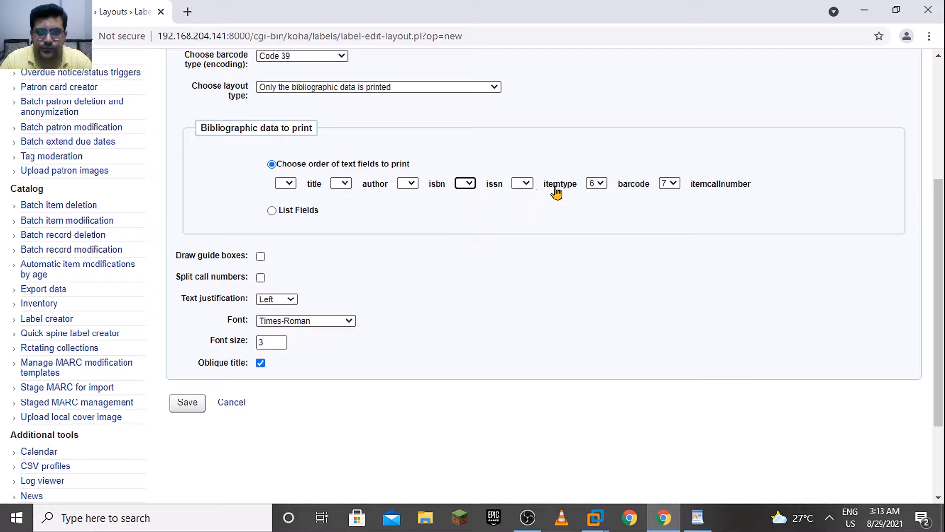
pyautogui.click(290, 184)
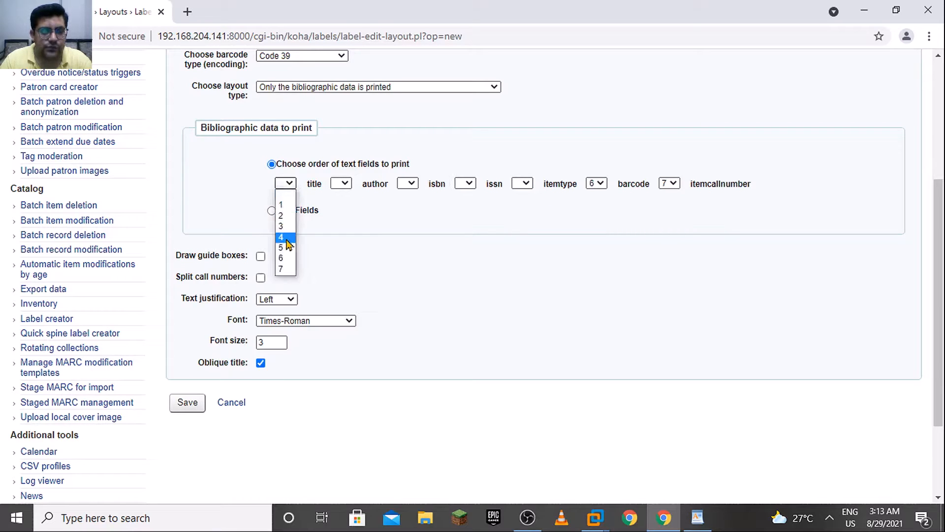
pyautogui.click(290, 197)
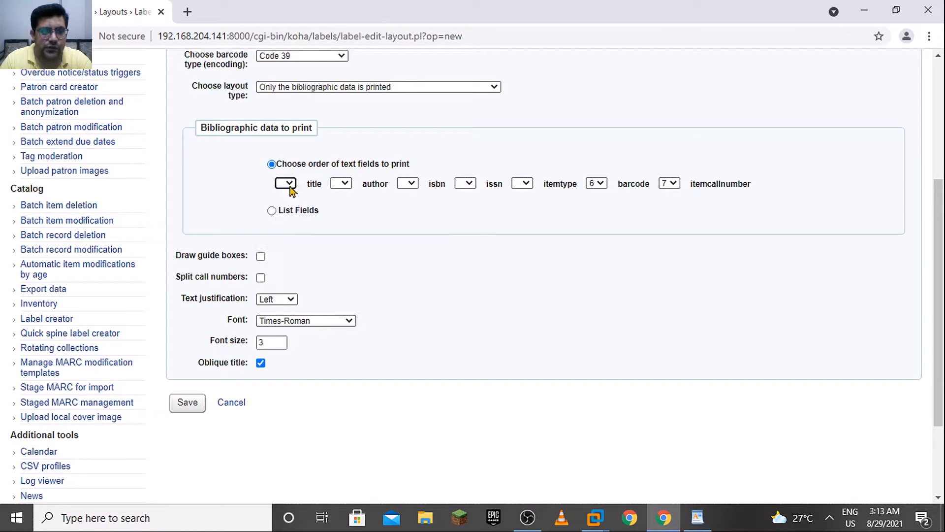
# Blank the print order of the barcode field and set itemcallnumber to position 1
pyautogui.click(605, 183)
pyautogui.click(603, 195)
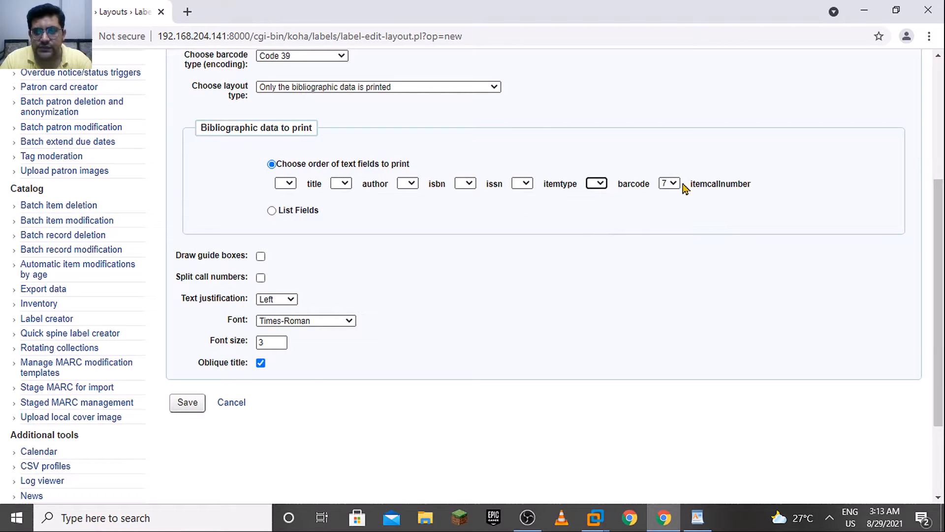
pyautogui.click(670, 183)
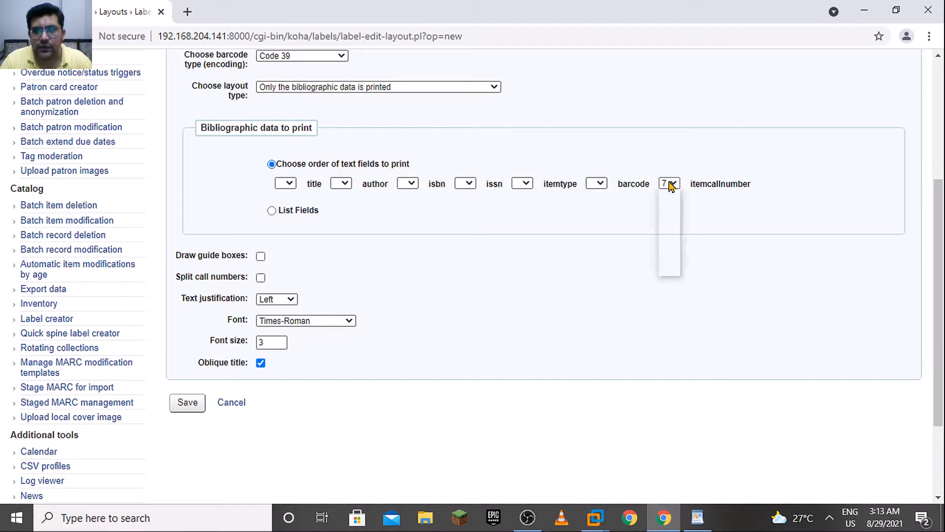
pyautogui.click(671, 205)
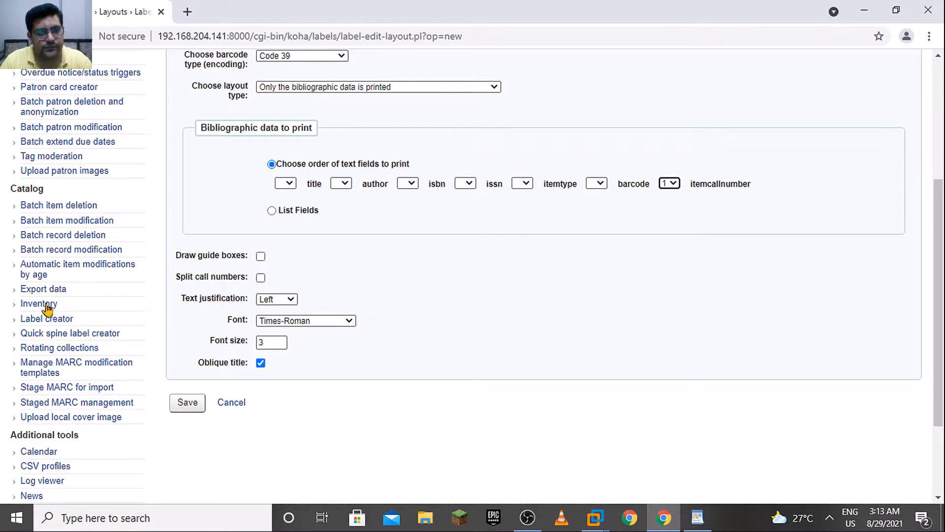
# Switch the bibliographic data to List Fields and trim the data fields entry so it contains only itemcallnumber
pyautogui.moveTo(940, 232); pyautogui.dragTo(943, 289)
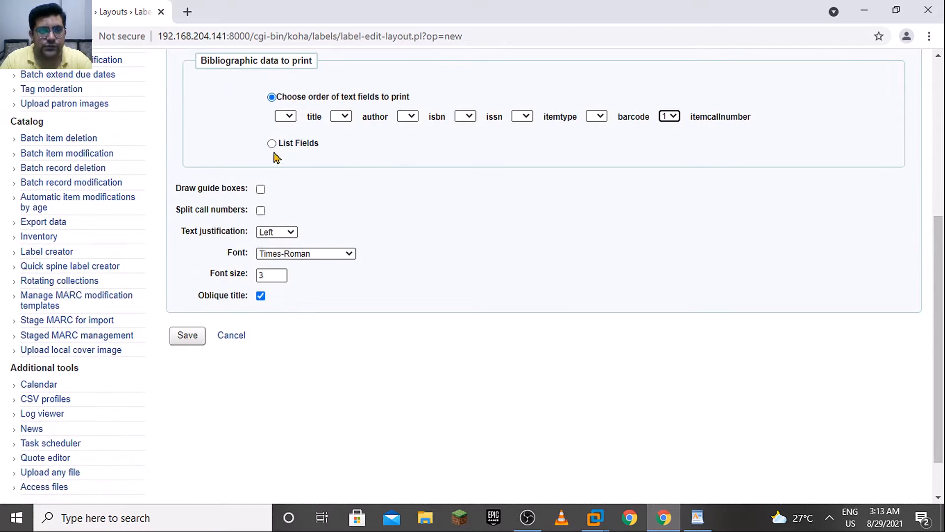
pyautogui.click(274, 145)
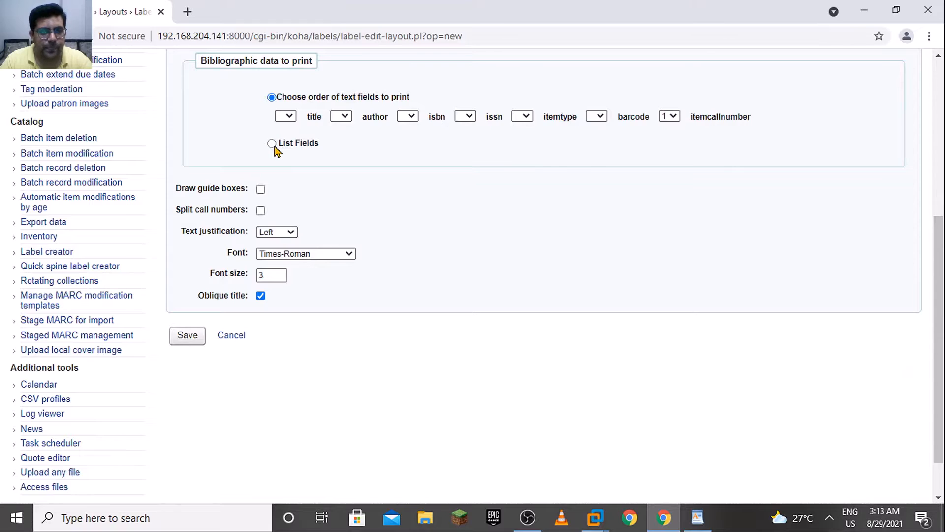
pyautogui.moveTo(446, 146); pyautogui.dragTo(232, 133)
pyautogui.press('Delete')
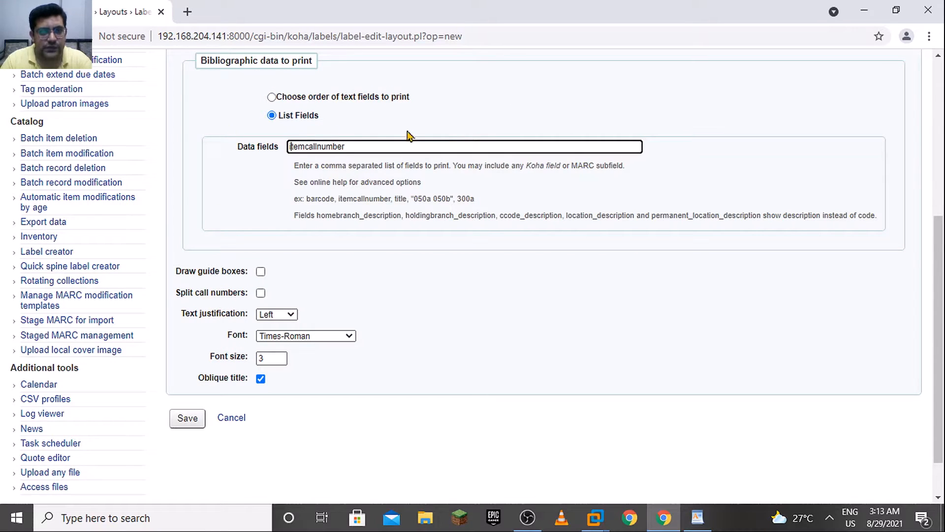
# Return the bibliographic data to ordered text fields, with text justification set to Center and the font to Times-Bold
pyautogui.click(272, 98)
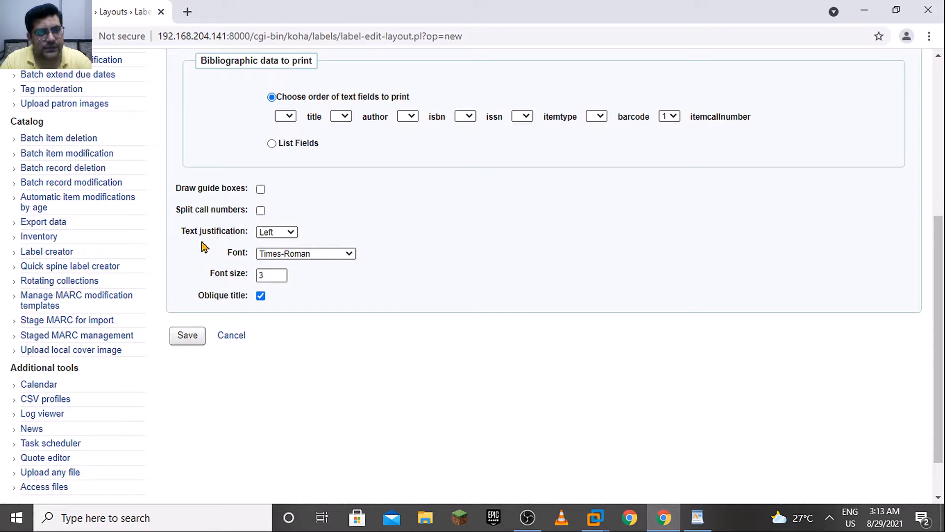
pyautogui.click(281, 235)
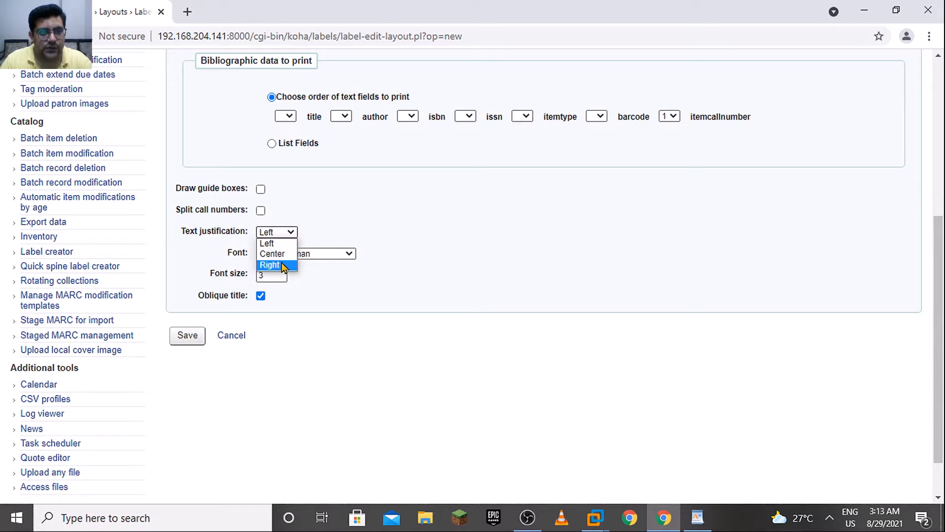
pyautogui.click(279, 255)
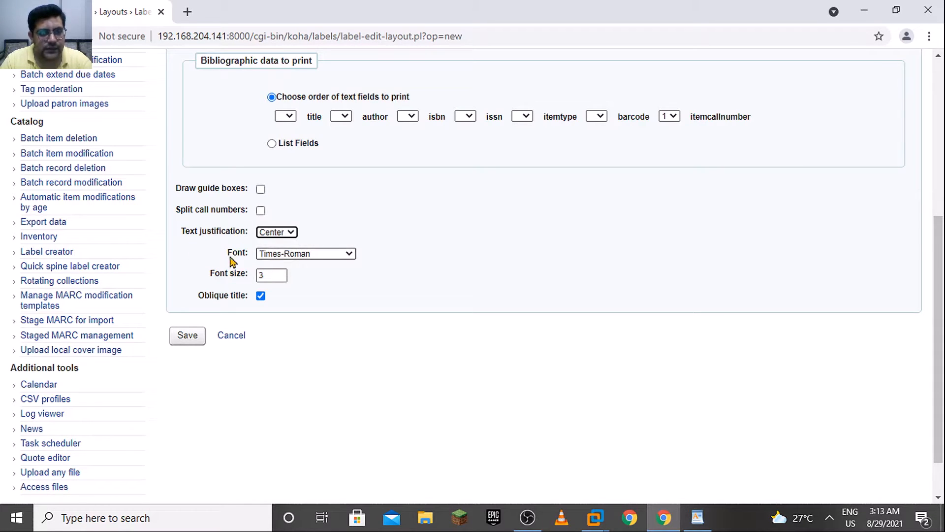
pyautogui.click(305, 256)
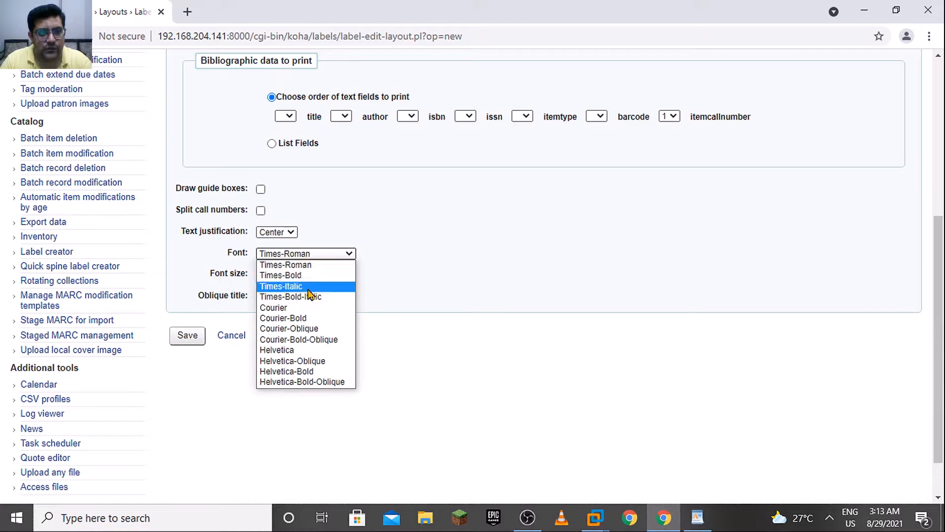
pyautogui.click(309, 279)
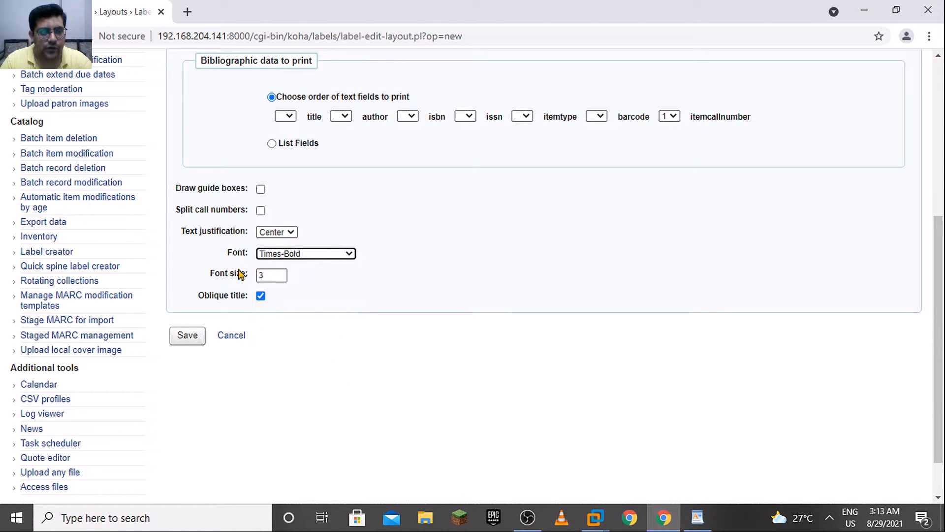
# Check the spine label font size in the WordPad reference document and set the layout's font size to 12
pyautogui.doubleClick(260, 274)
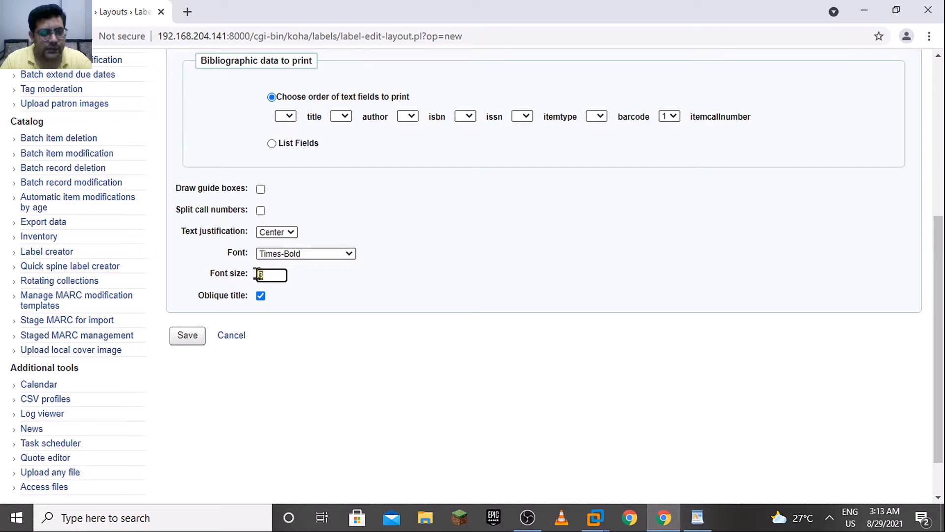
pyautogui.write('1')
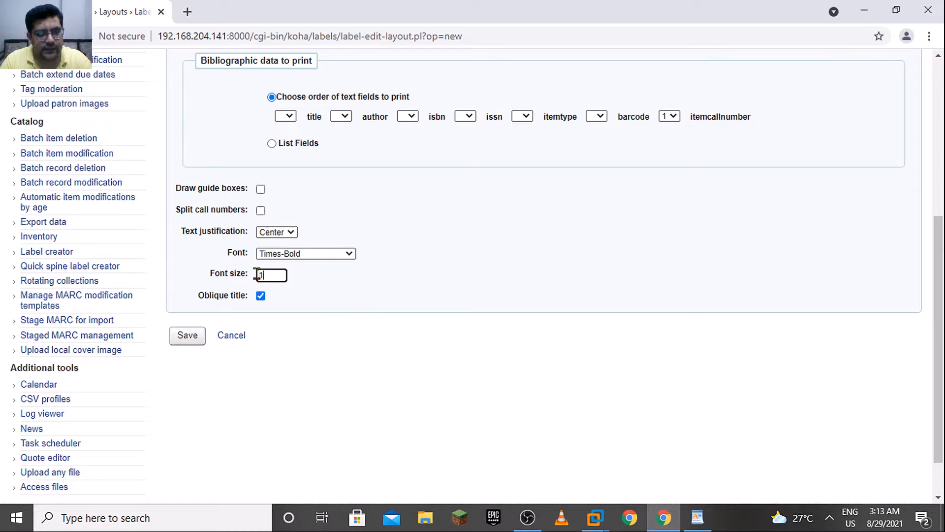
pyautogui.write('1')
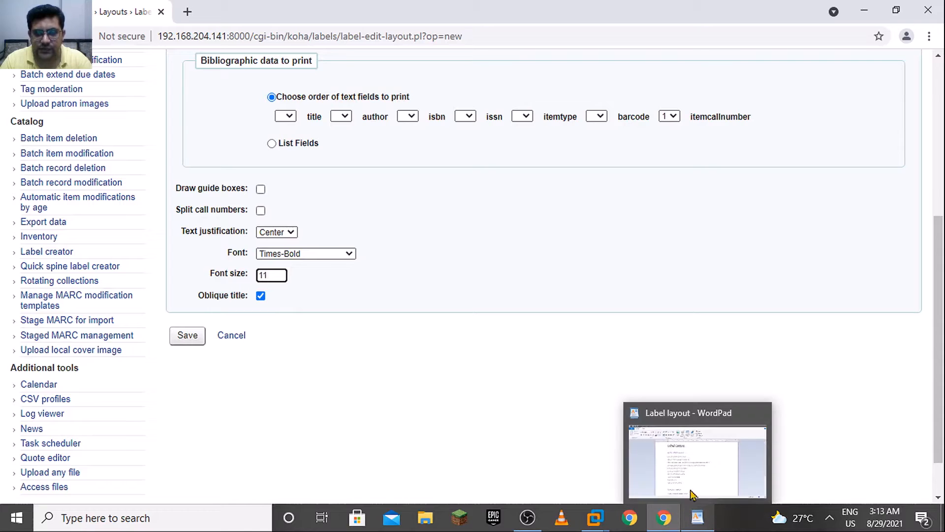
pyautogui.click(696, 517)
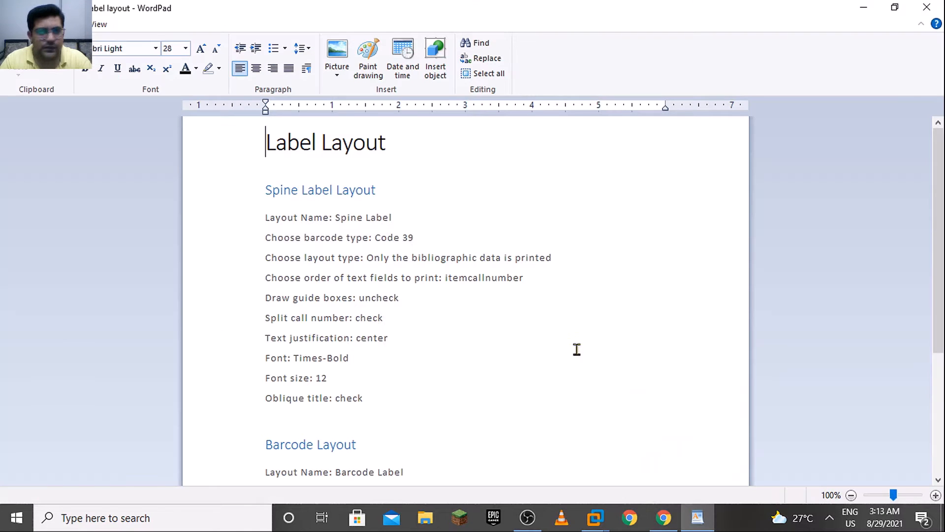
pyautogui.click(352, 378)
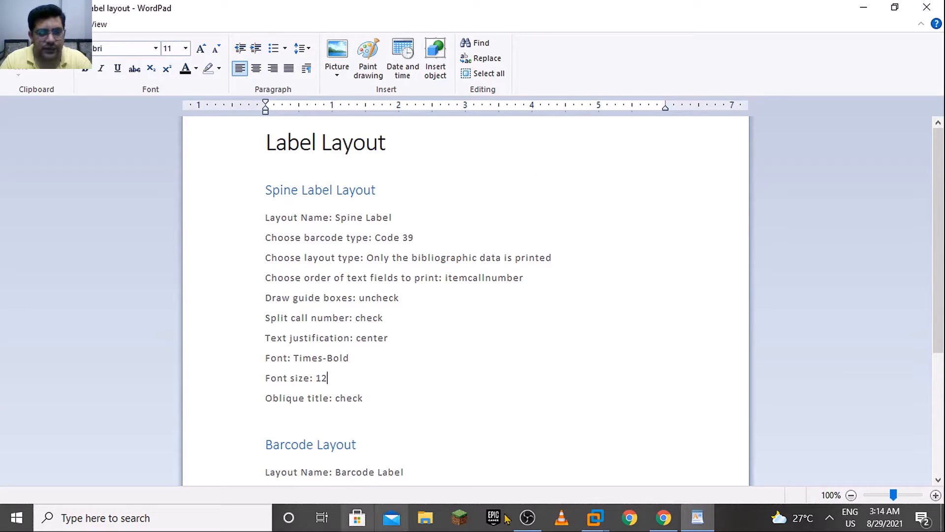
pyautogui.click(665, 523)
pyautogui.click(262, 274)
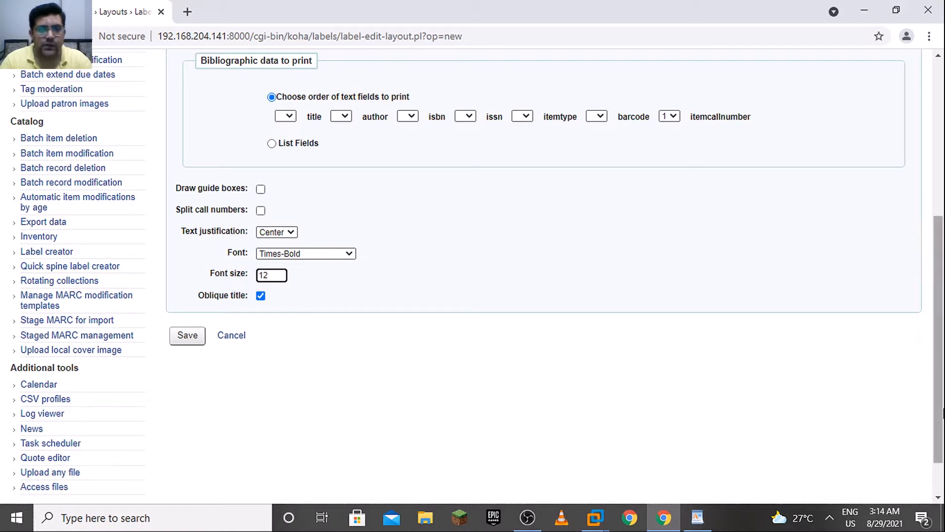
# Check the split call number setting in the WordPad reference, enable Split call numbers, and save the spine label layout
pyautogui.click(697, 518)
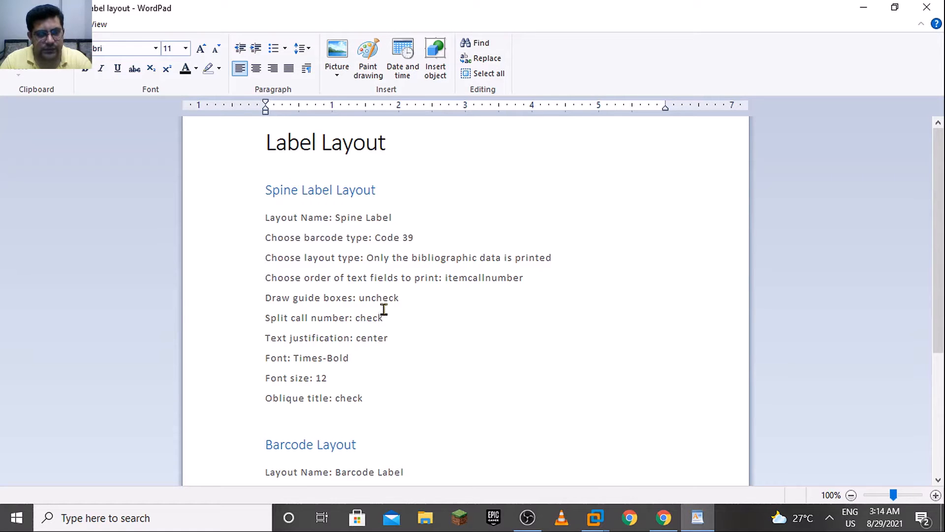
pyautogui.click(663, 517)
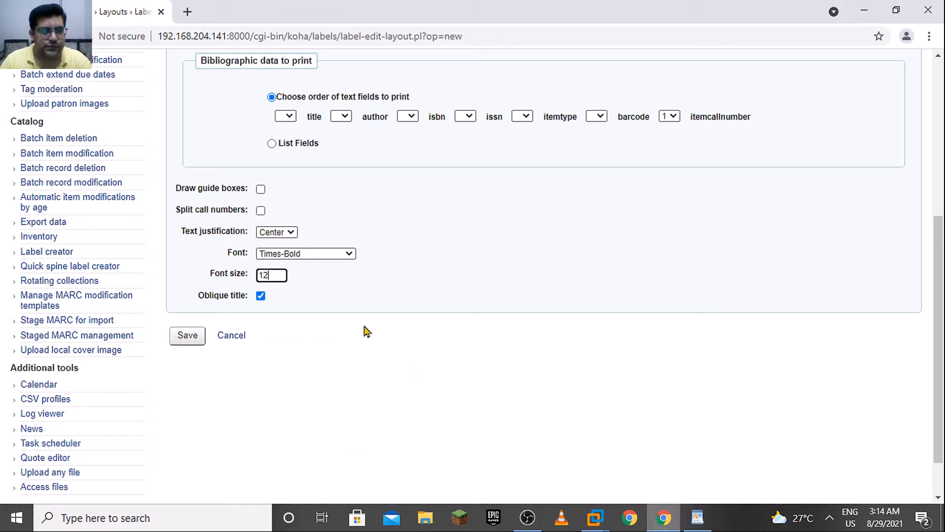
pyautogui.click(262, 210)
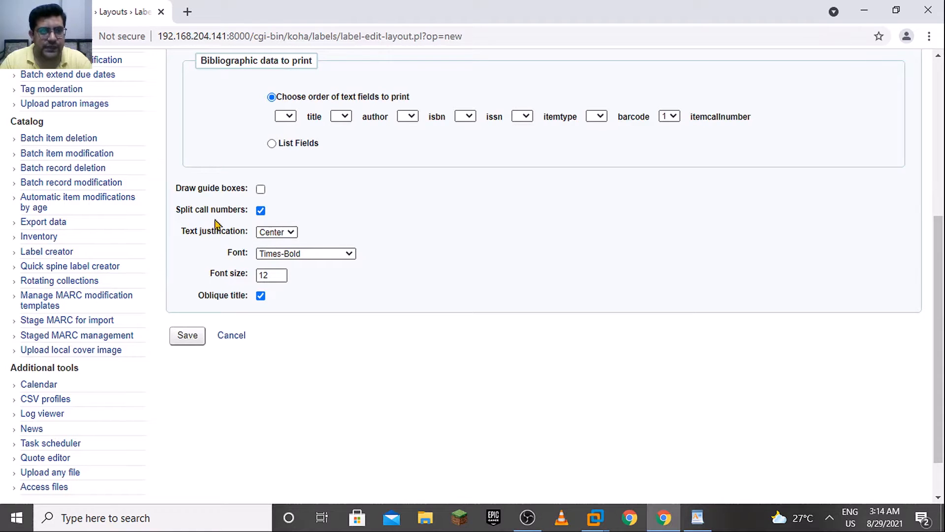
pyautogui.scroll(1, 940, 197)
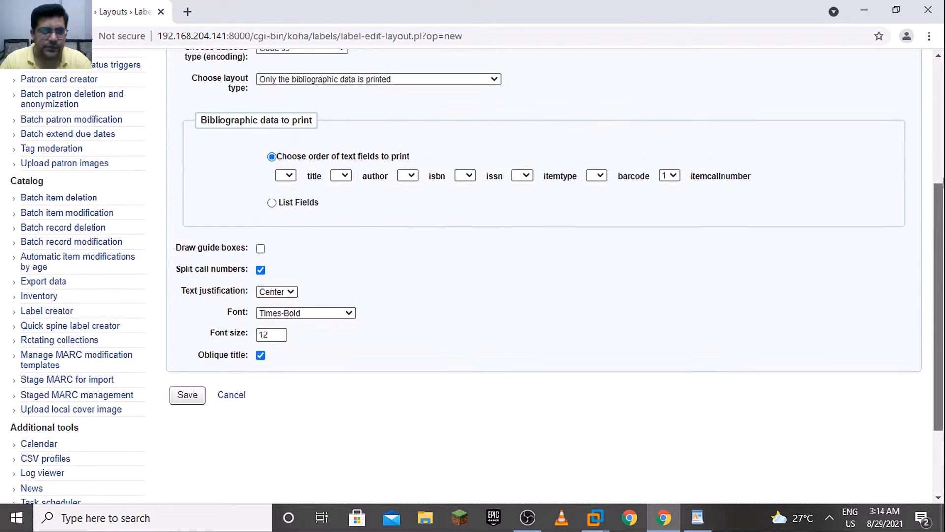
pyautogui.scroll(1, 942, 180)
pyautogui.scroll(-2, 943, 180)
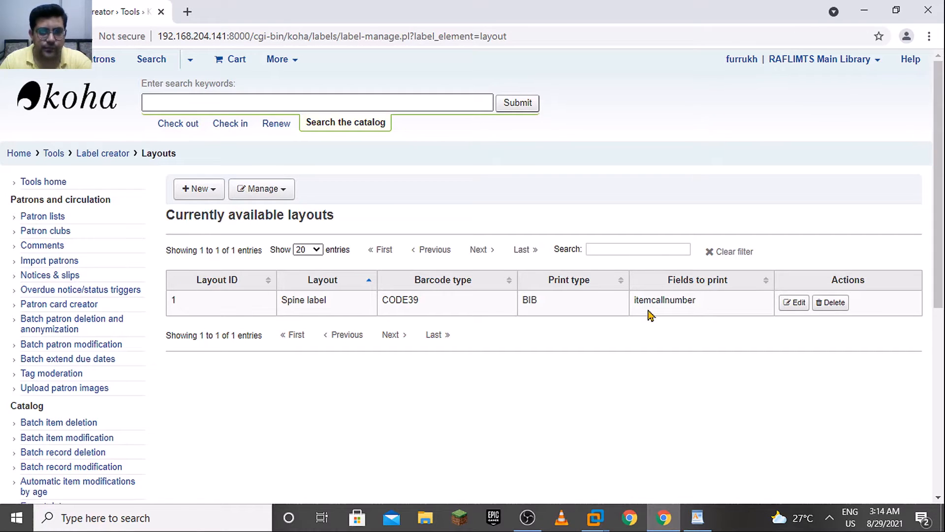
# Start another new label layout, consult the Barcode Layout settings in the WordPad reference, and return to the browser form
pyautogui.click(196, 189)
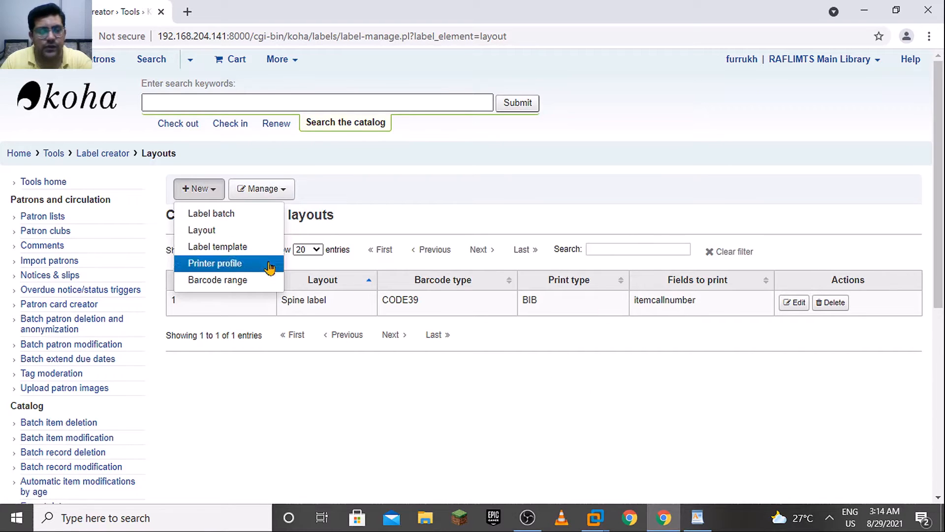
pyautogui.click(234, 233)
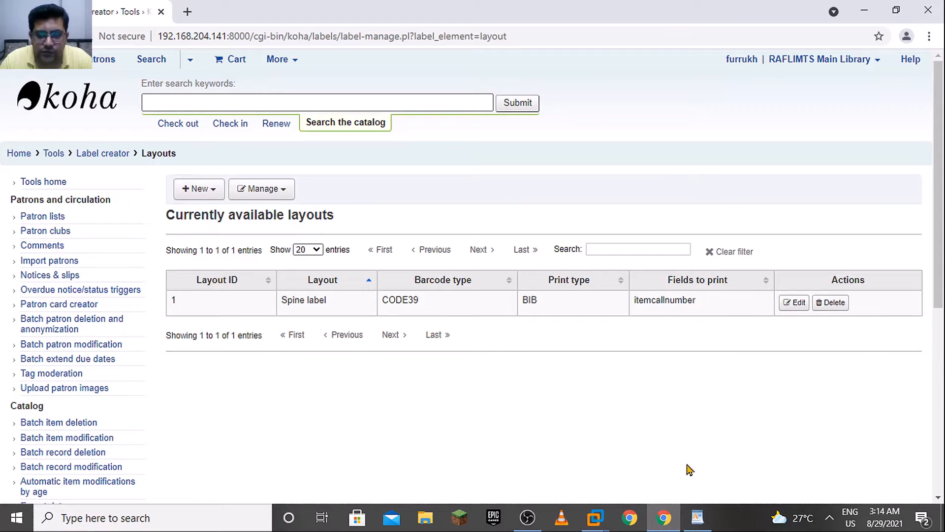
pyautogui.moveTo(698, 517)
pyautogui.click(707, 466)
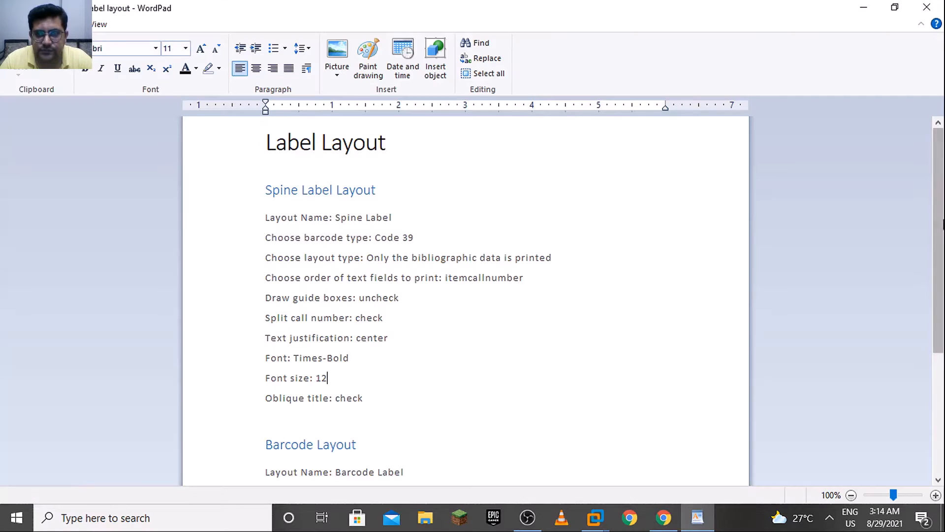
pyautogui.moveTo(944, 225); pyautogui.dragTo(944, 345)
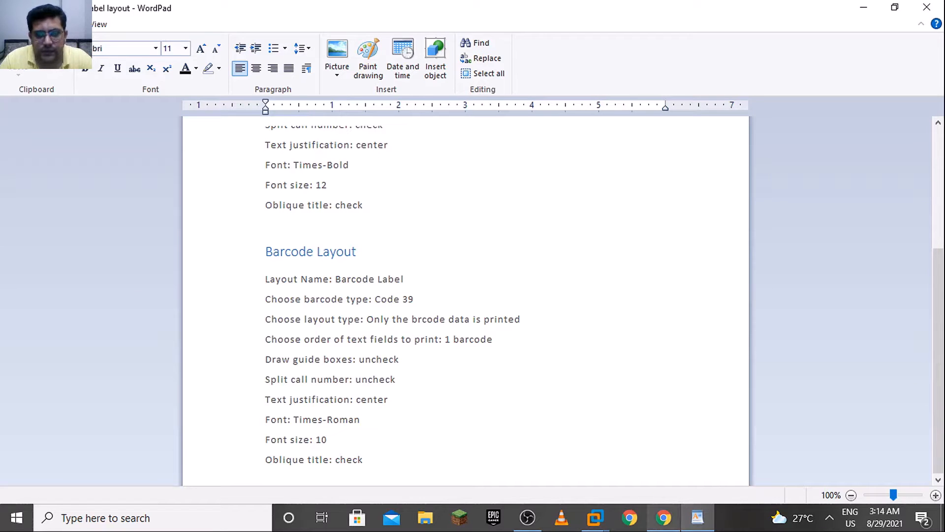
pyautogui.moveTo(663, 516)
pyautogui.click(667, 477)
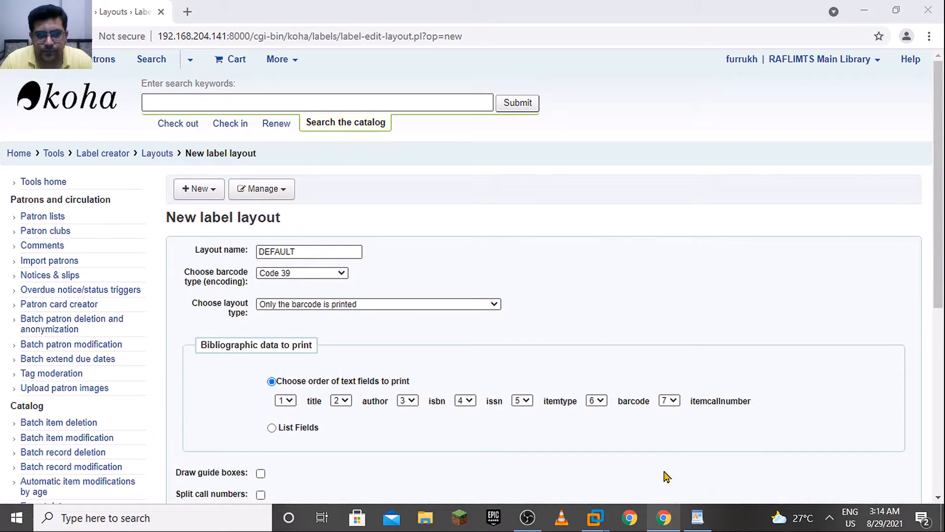
# Name the new layout "Barcode label" and choose "Only the barcode is printed" as its layout type
pyautogui.doubleClick(318, 253)
pyautogui.write('Barcode label')
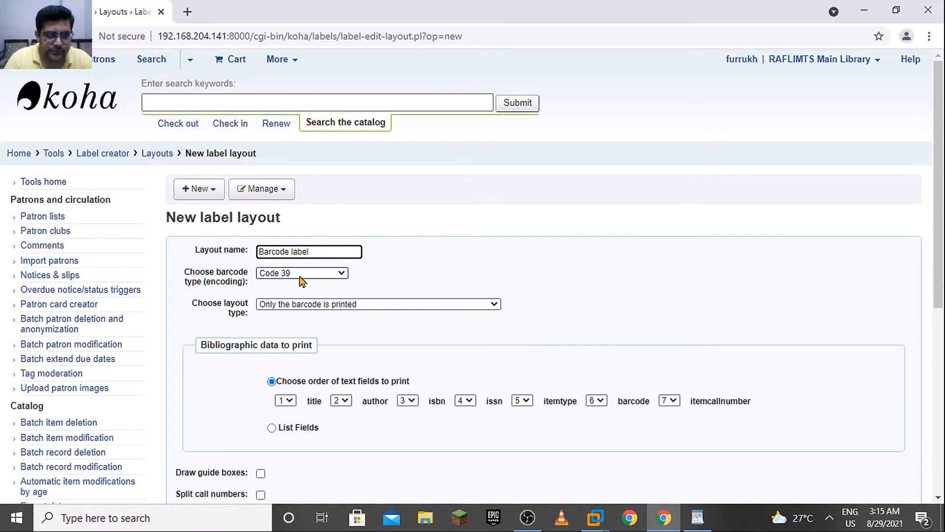
pyautogui.click(366, 305)
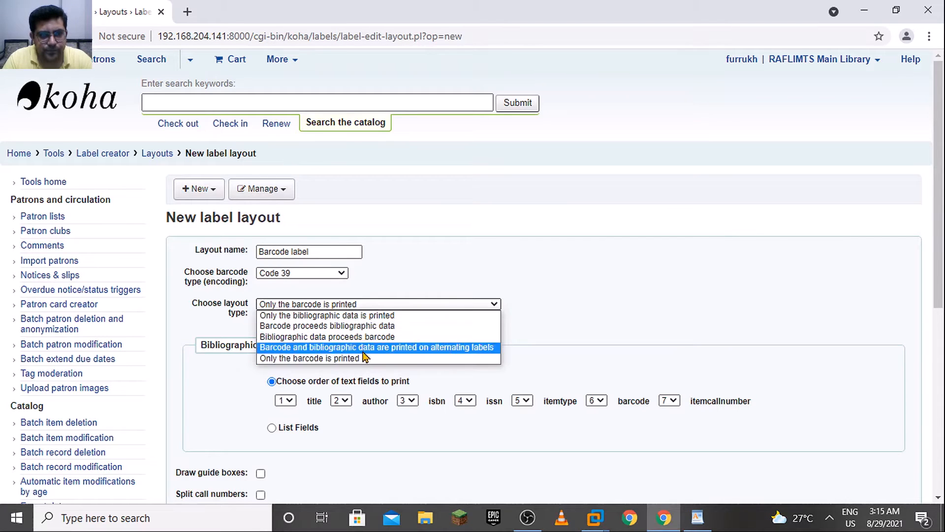
pyautogui.click(319, 359)
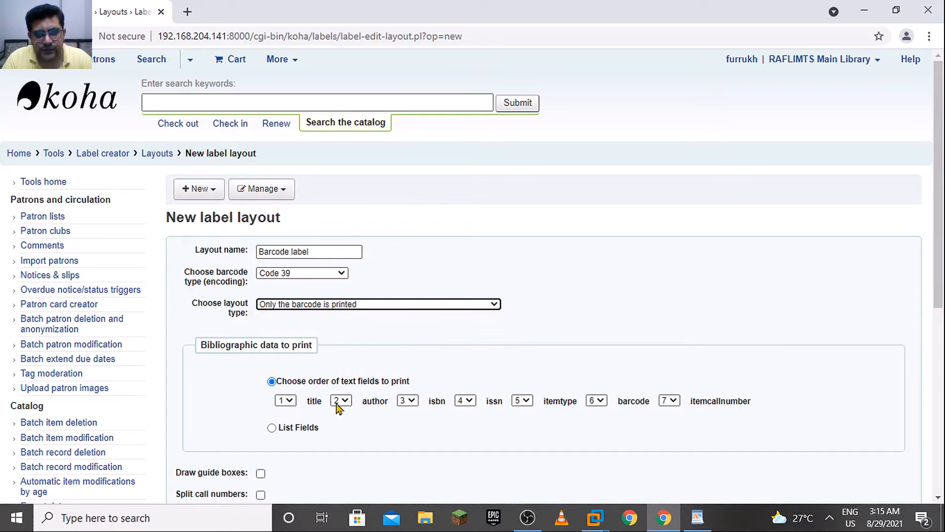
# Blank the print order numbers of the title and author text fields
pyautogui.click(286, 400)
pyautogui.click(280, 415)
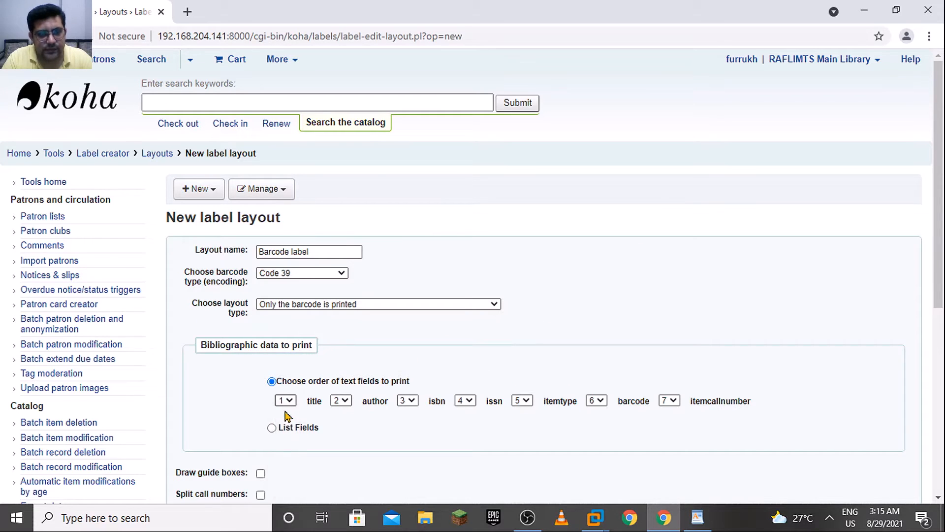
pyautogui.click(332, 403)
pyautogui.click(338, 416)
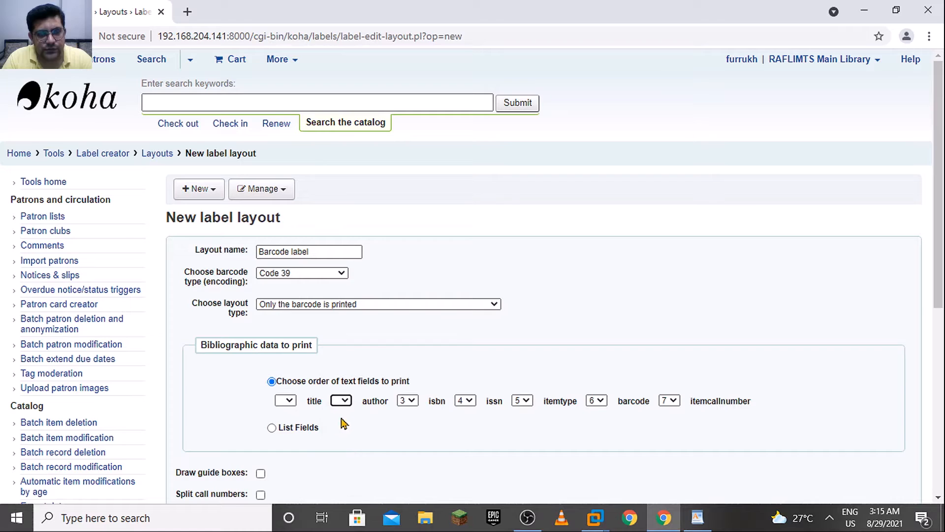
# Try List Fields with the data fields trimmed to only barcode, and switch back to choosing the order of text fields
pyautogui.click(270, 427)
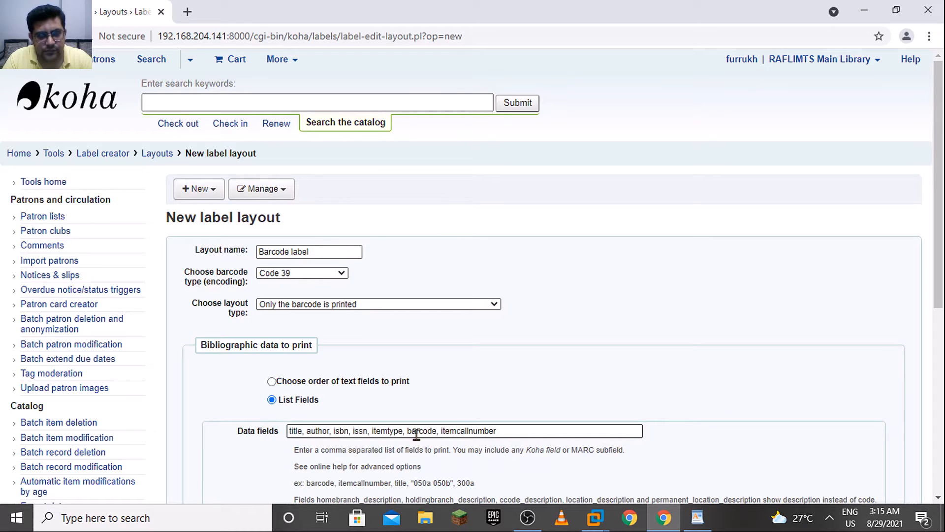
pyautogui.moveTo(408, 431); pyautogui.dragTo(227, 432)
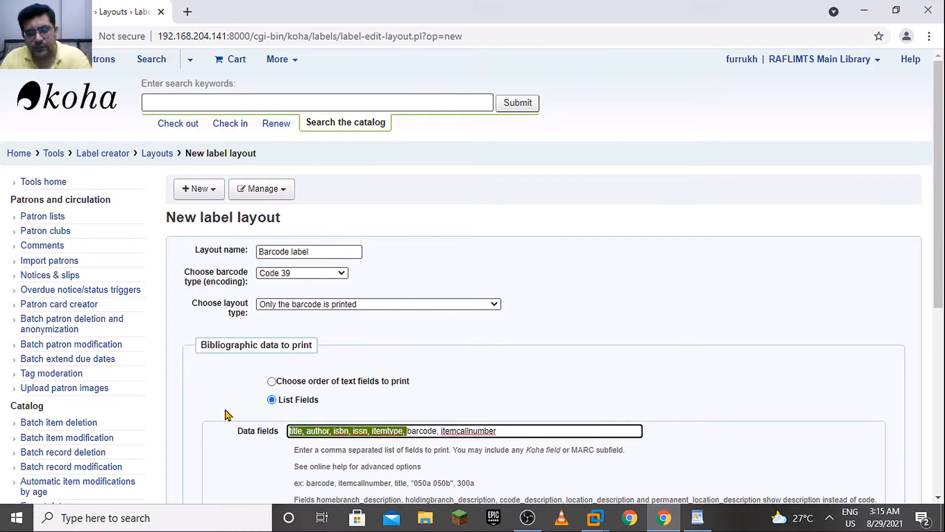
pyautogui.press('BackSpace')
pyautogui.moveTo(411, 430); pyautogui.dragTo(319, 431)
pyautogui.press('BackSpace')
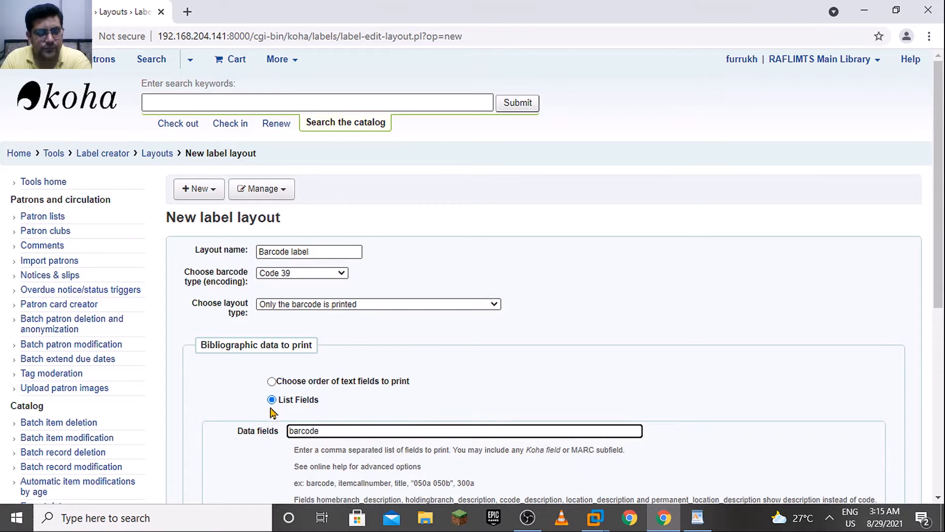
pyautogui.click(271, 381)
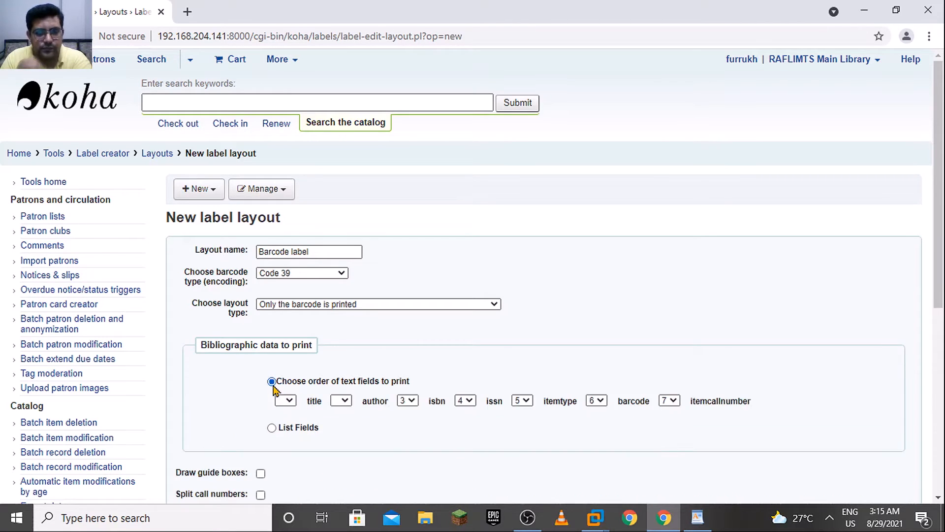
pyautogui.click(272, 428)
pyautogui.click(272, 381)
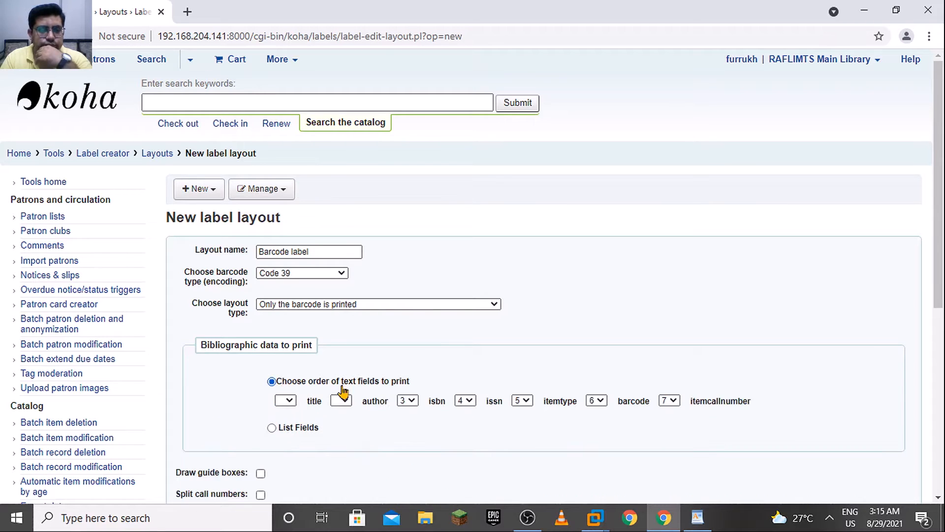
# Blank the print order numbers of the isbn, issn and itemtype text fields
pyautogui.click(408, 401)
pyautogui.click(409, 413)
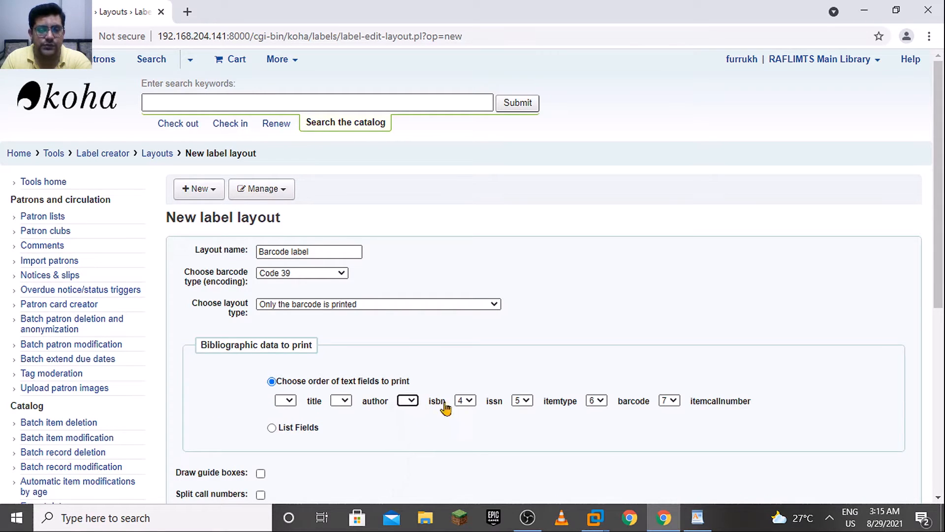
pyautogui.click(465, 400)
pyautogui.click(464, 412)
pyautogui.click(528, 406)
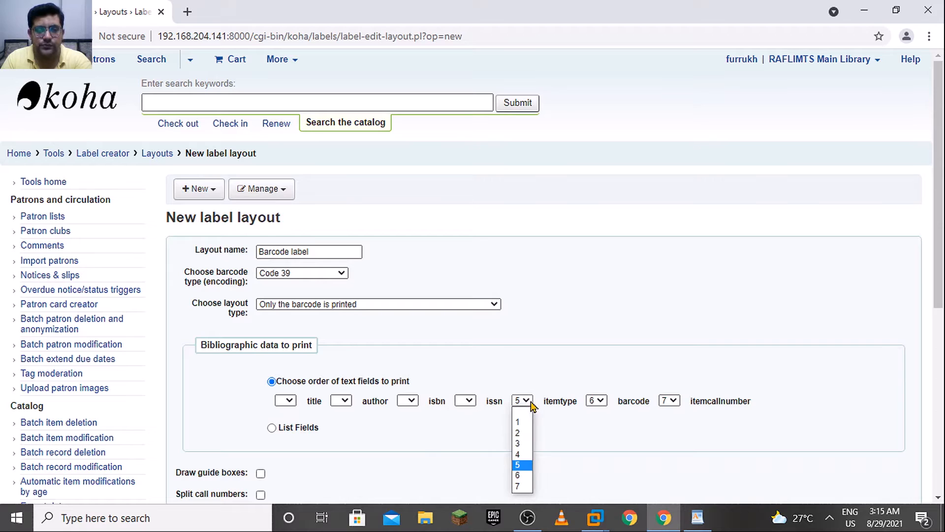
pyautogui.click(523, 413)
# Set the barcode field's print order to 1 and blank the order number of itemcallnumber
pyautogui.click(596, 404)
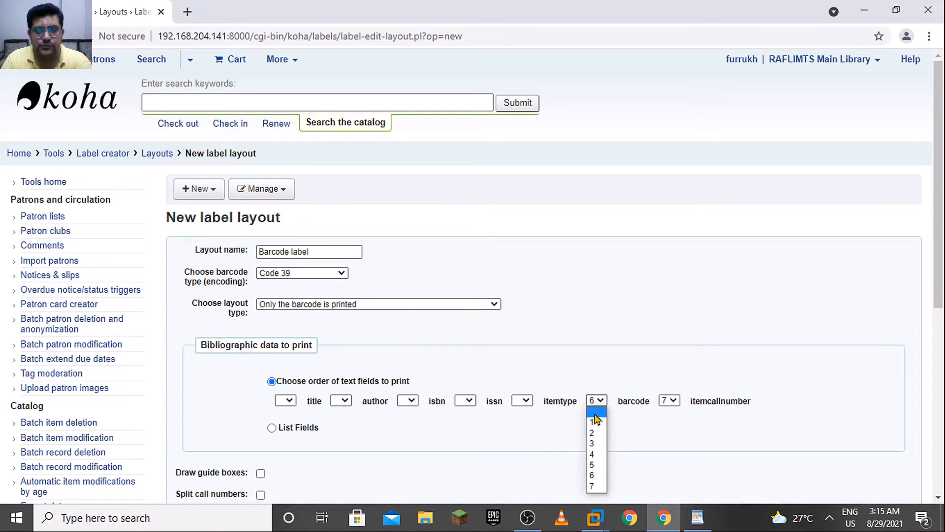
pyautogui.click(596, 412)
pyautogui.click(673, 400)
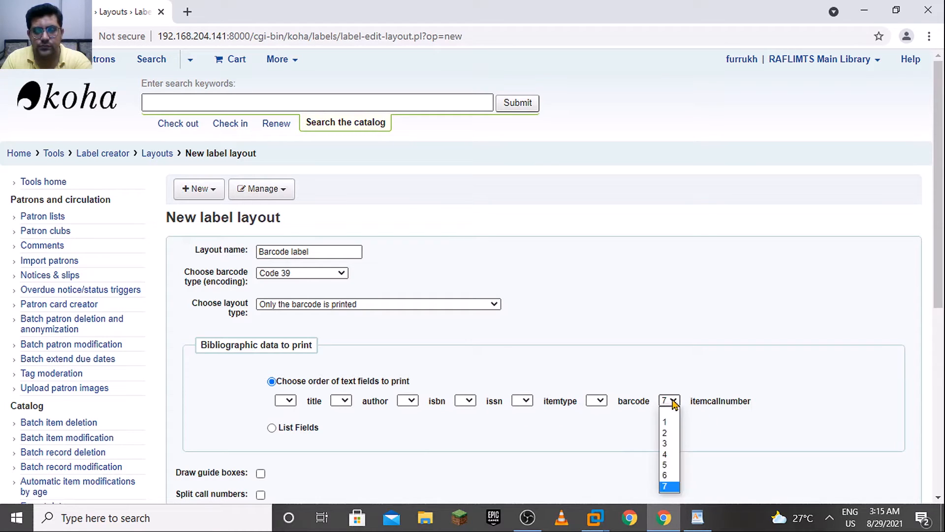
pyautogui.click(598, 403)
pyautogui.click(597, 422)
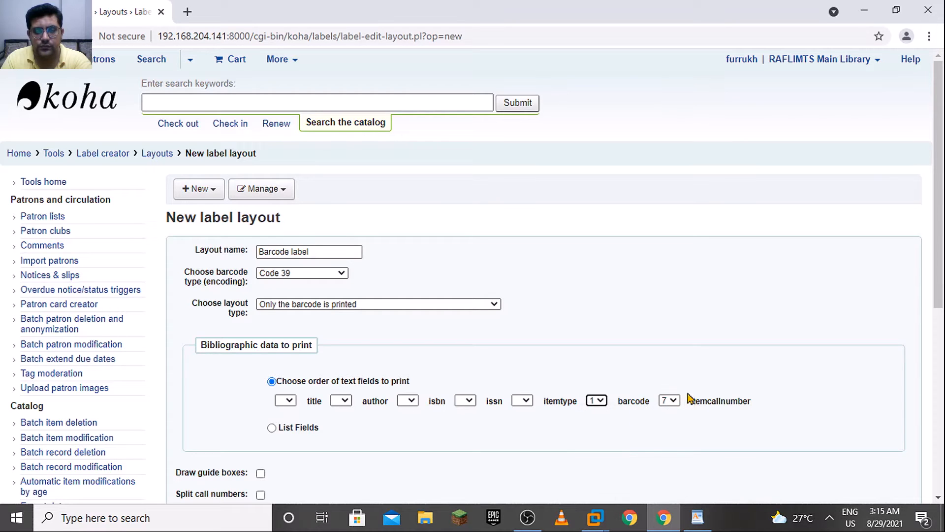
pyautogui.click(675, 401)
pyautogui.click(673, 414)
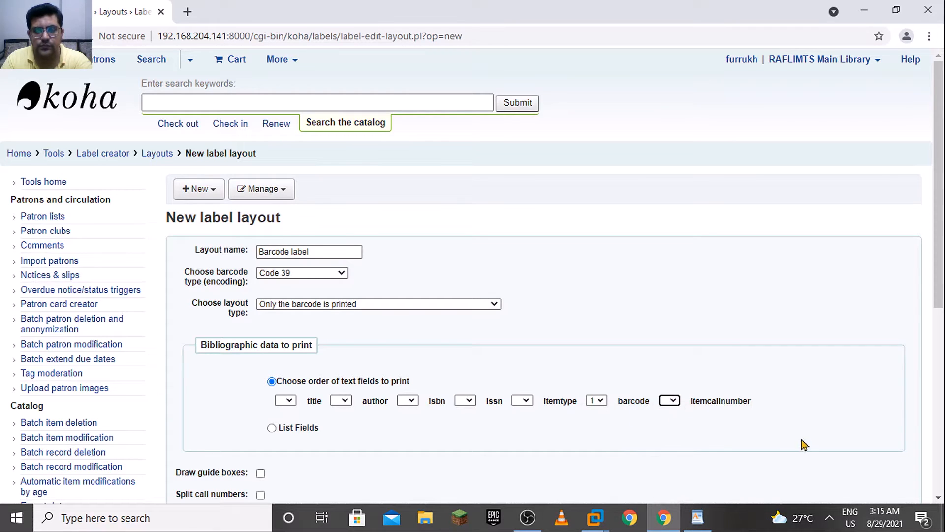
# Consult the Barcode Layout settings in the WordPad reference, return to the browser form, and set the text justification to Center
pyautogui.moveTo(939, 280); pyautogui.dragTo(939, 359)
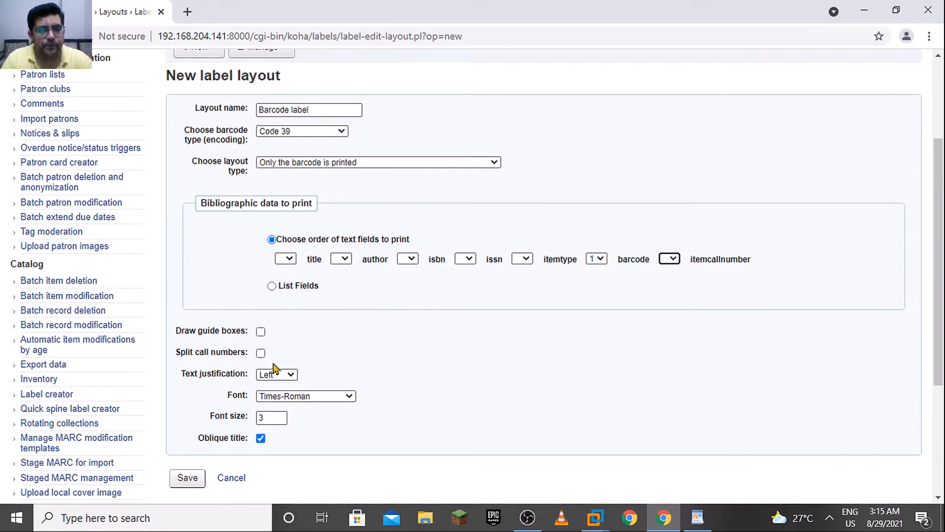
pyautogui.click(709, 518)
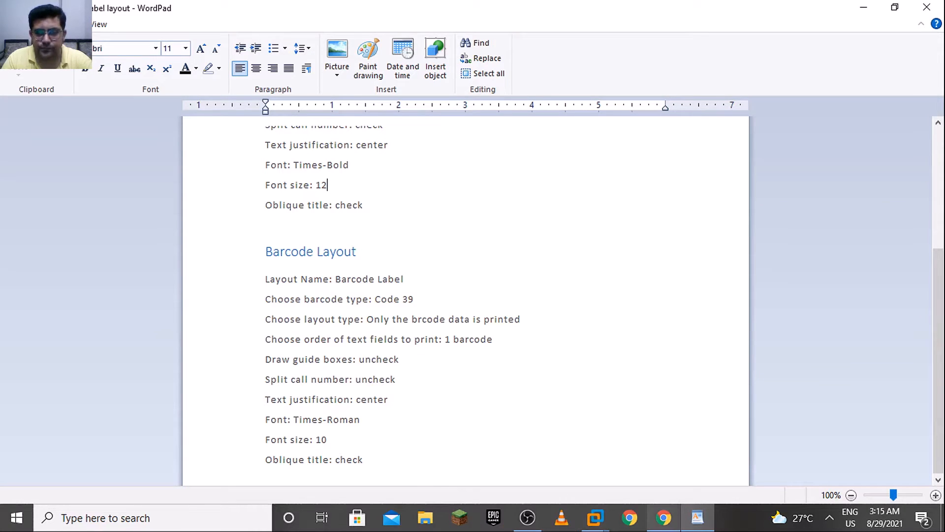
pyautogui.click(665, 518)
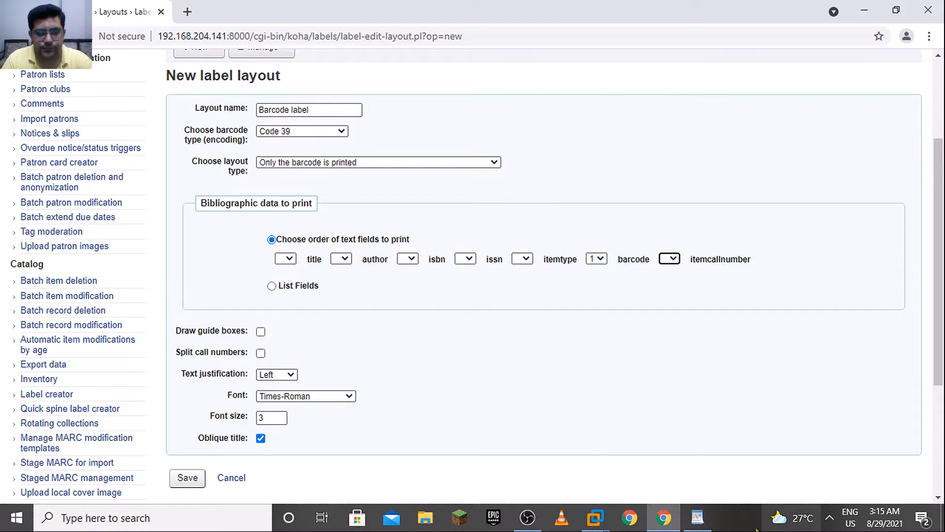
pyautogui.click(698, 518)
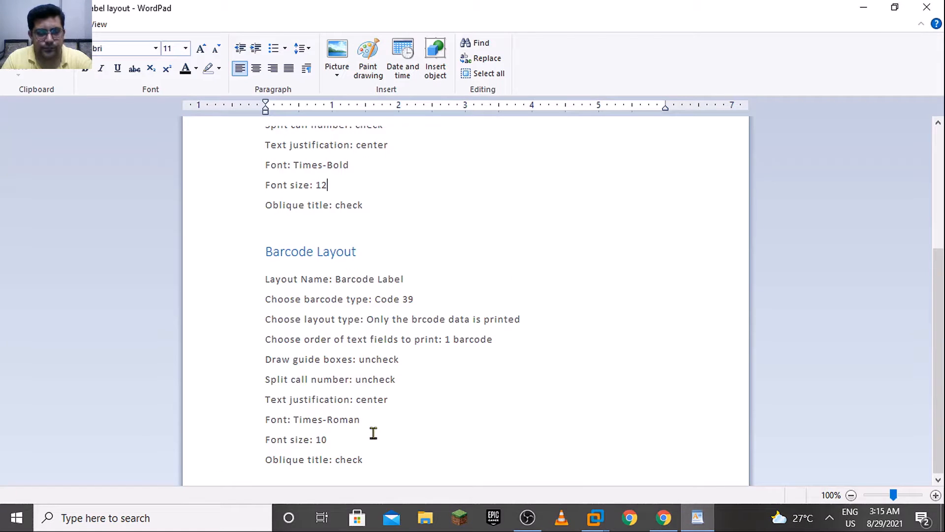
pyautogui.click(669, 520)
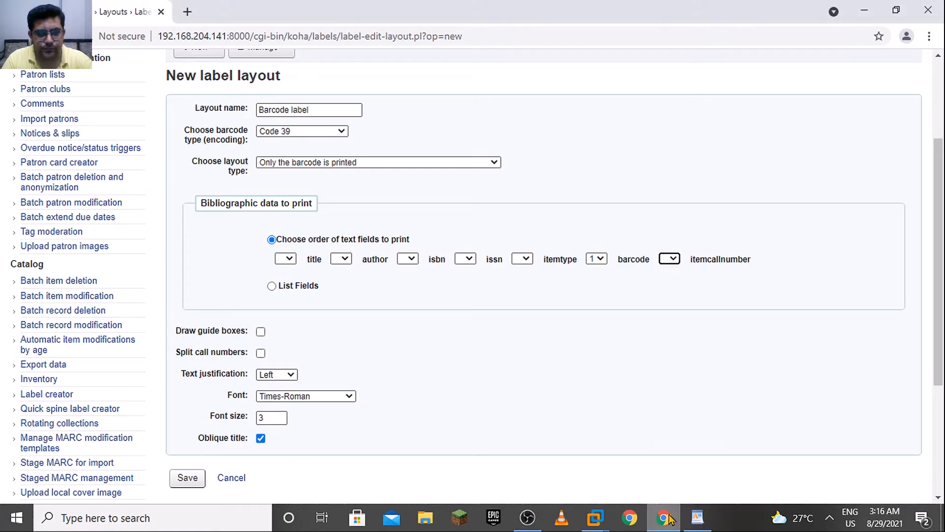
pyautogui.click(272, 378)
pyautogui.click(274, 379)
pyautogui.click(277, 378)
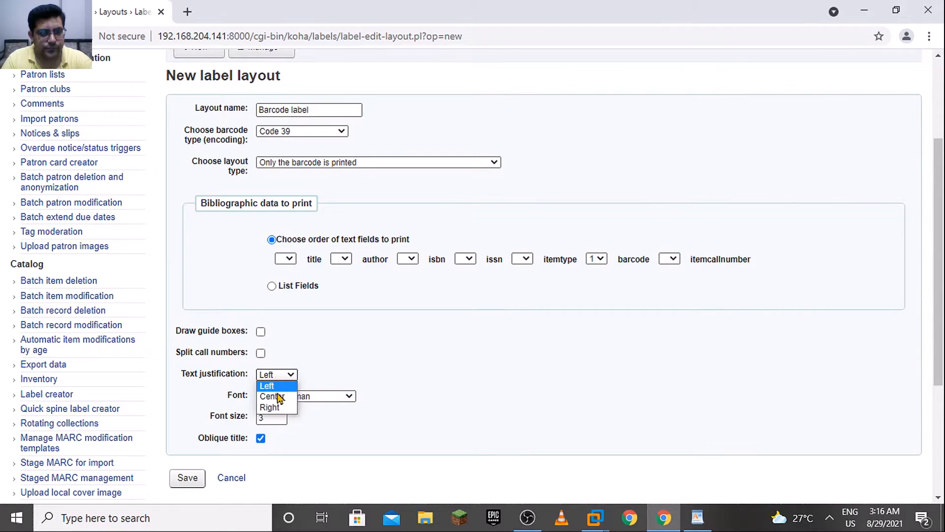
pyautogui.click(280, 398)
# Set the layout's font to Times-Bold and its font size to 10
pyautogui.click(296, 397)
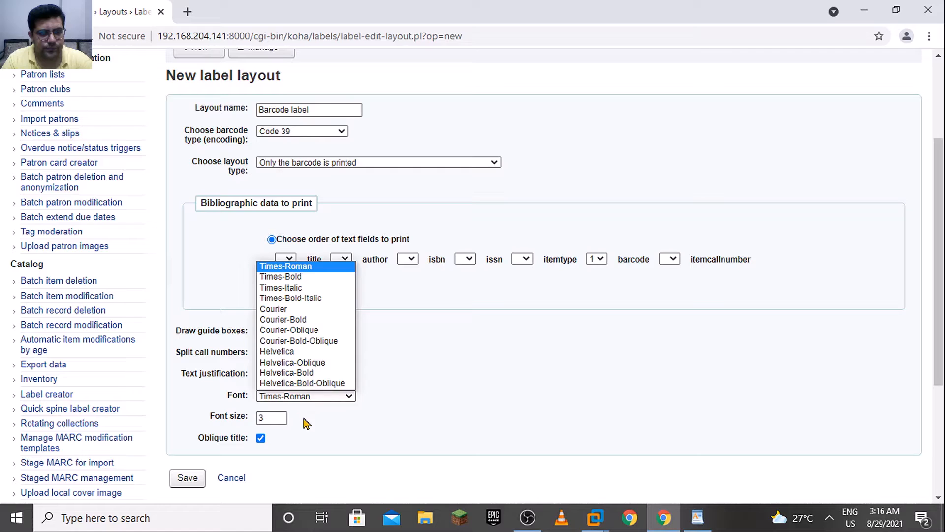
pyautogui.click(311, 279)
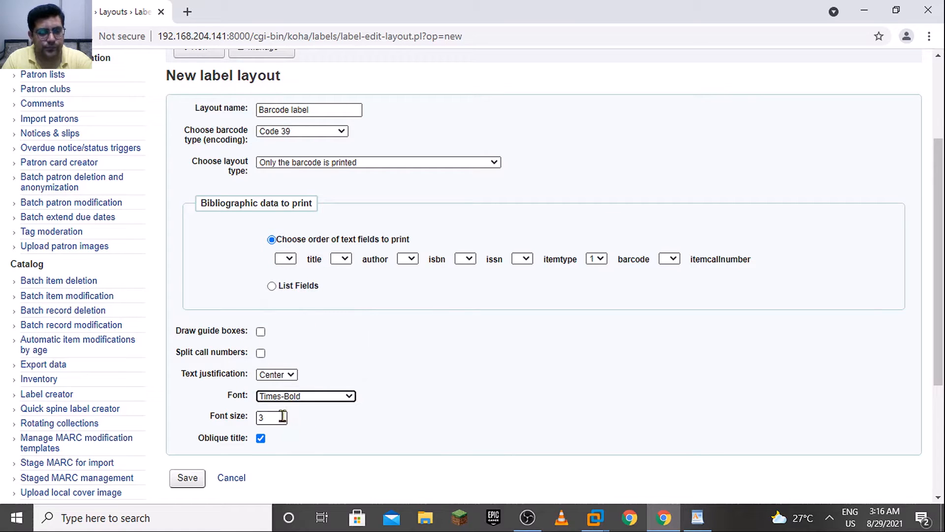
pyautogui.moveTo(282, 417); pyautogui.dragTo(247, 417)
pyautogui.write('1')
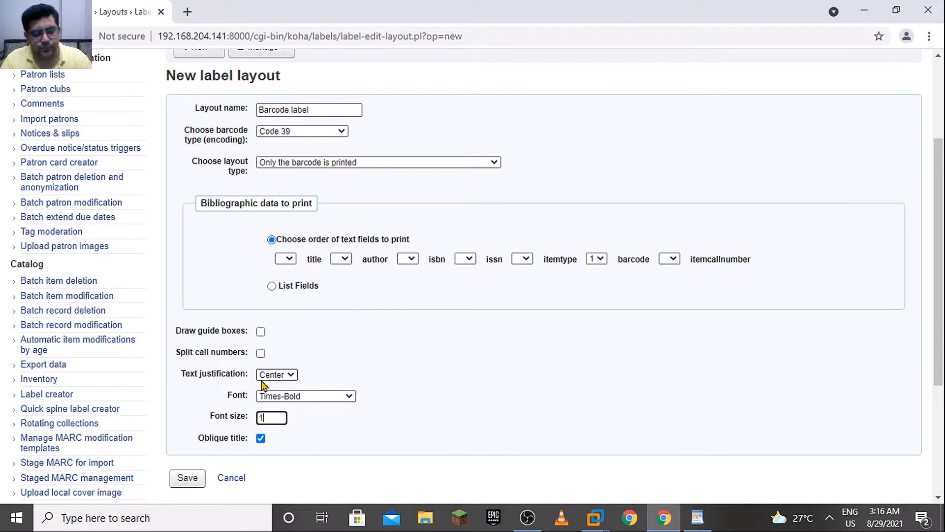
pyautogui.write('0')
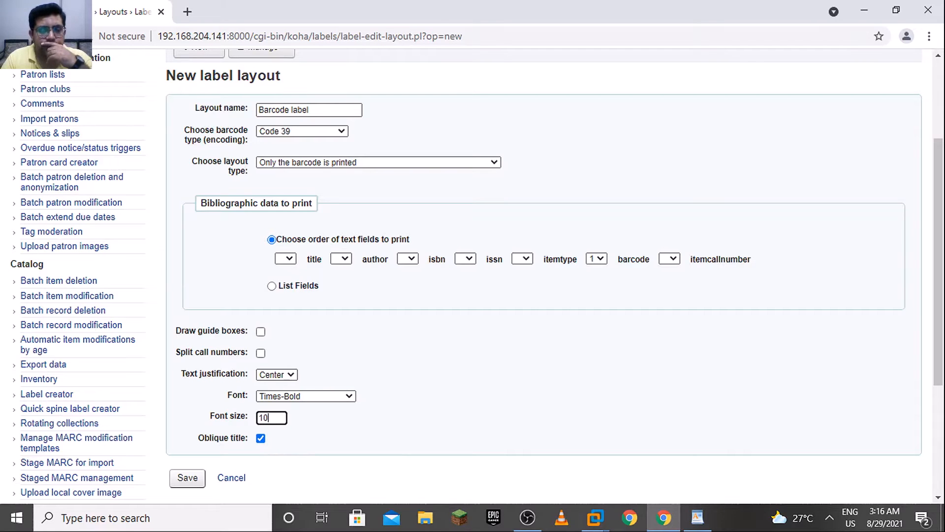
# Recheck the font in the WordPad reference, change it to Times-Roman in the browser form, and save the barcode layout
pyautogui.click(701, 523)
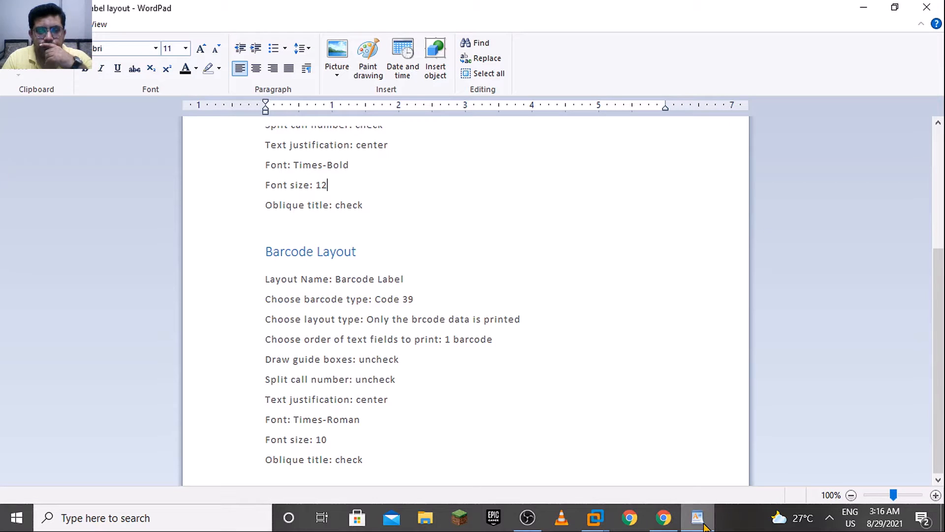
pyautogui.click(664, 517)
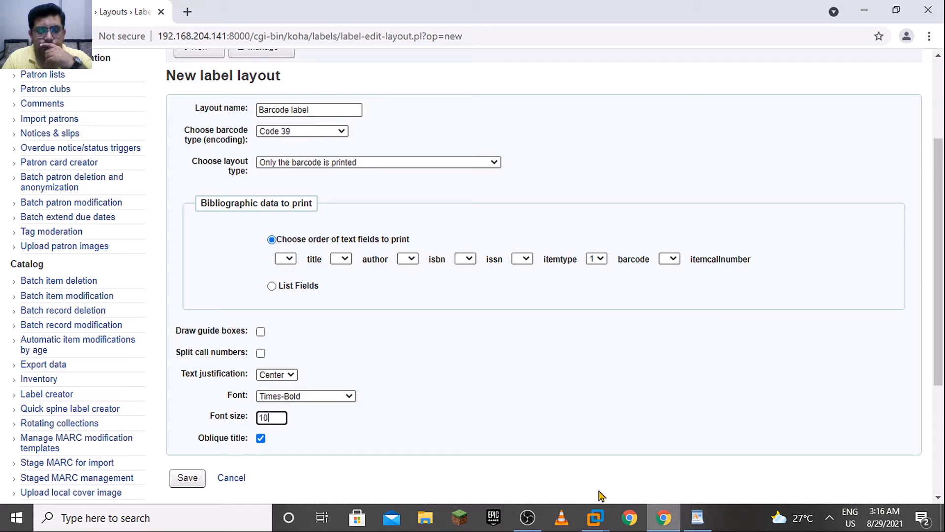
pyautogui.click(302, 396)
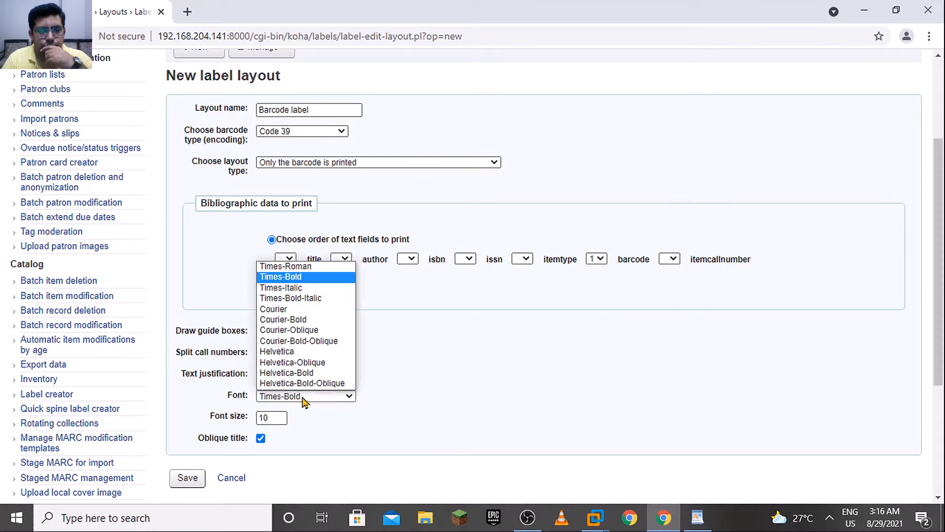
pyautogui.click(308, 268)
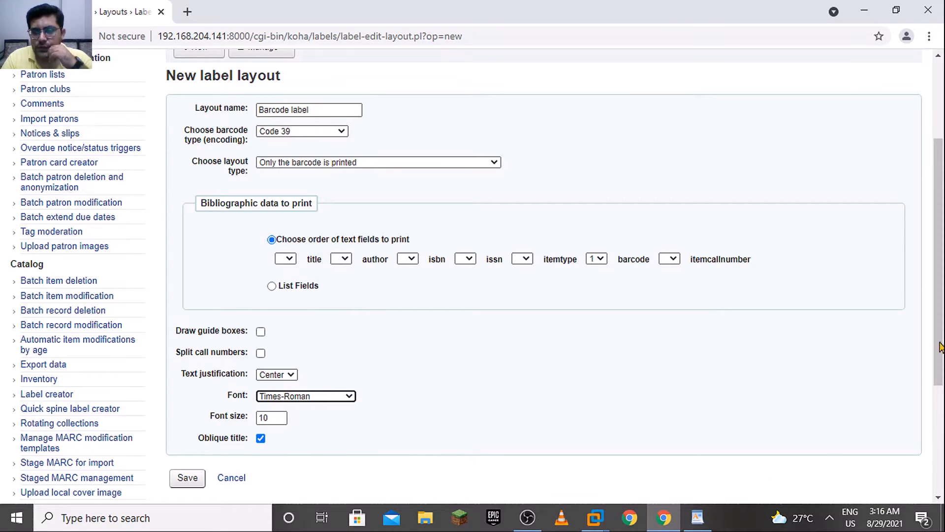
pyautogui.scroll(-3, 940, 346)
pyautogui.click(202, 311)
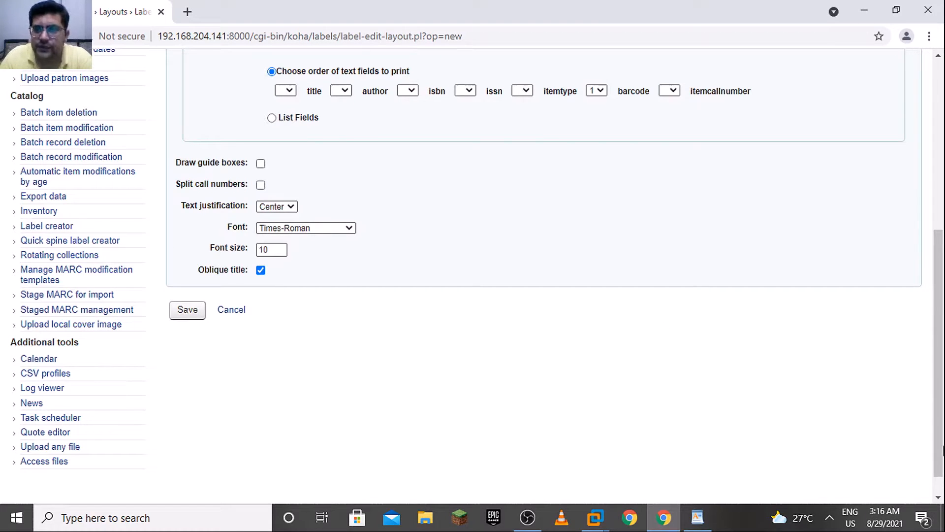
# Start a new label template in the Label creator
pyautogui.moveTo(942, 451); pyautogui.dragTo(942, 286)
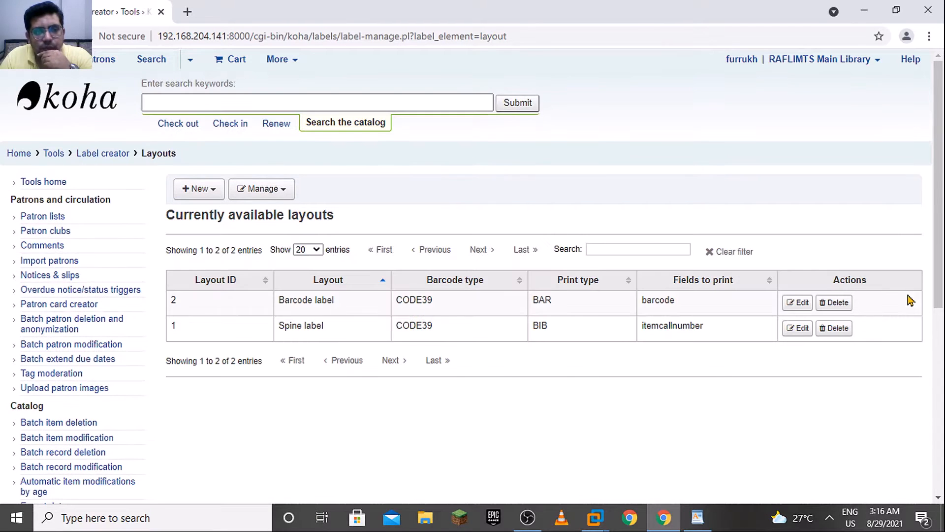
pyautogui.click(202, 193)
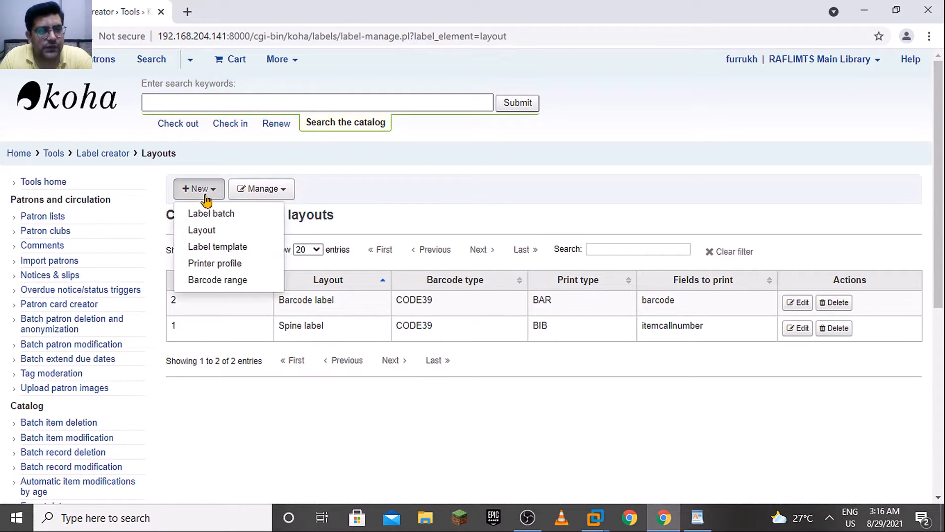
pyautogui.click(235, 248)
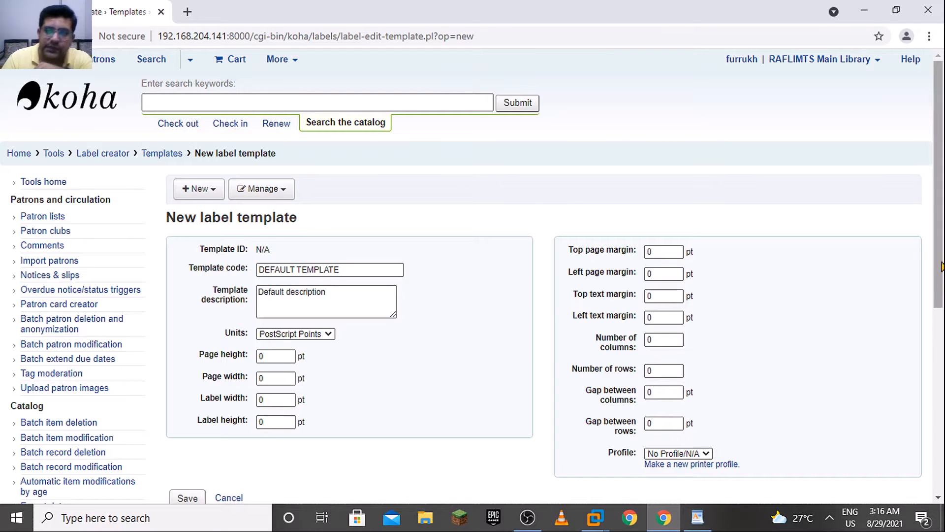
pyautogui.scroll(-2, 940, 224)
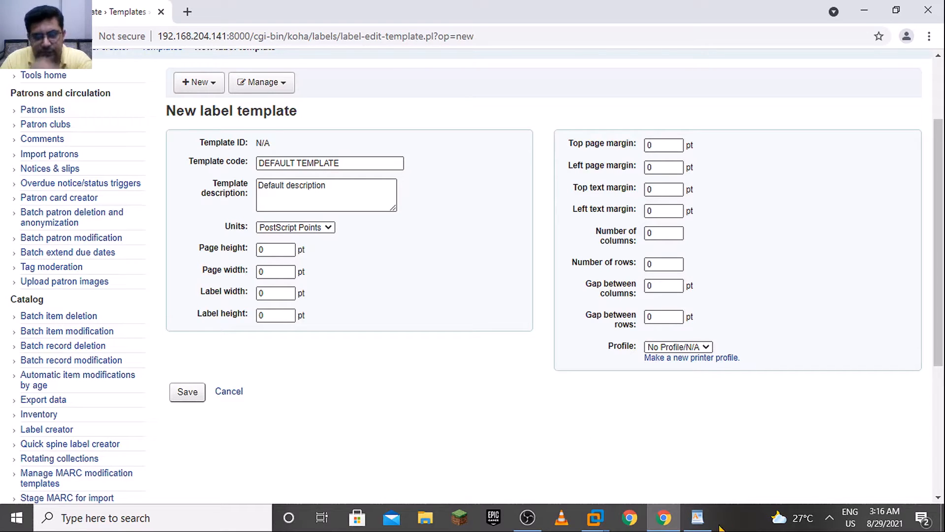
# Look at the open WordPad reference, return to the browser, and open the downloaded Label template.docx in WordPad from its folder
pyautogui.click(656, 529)
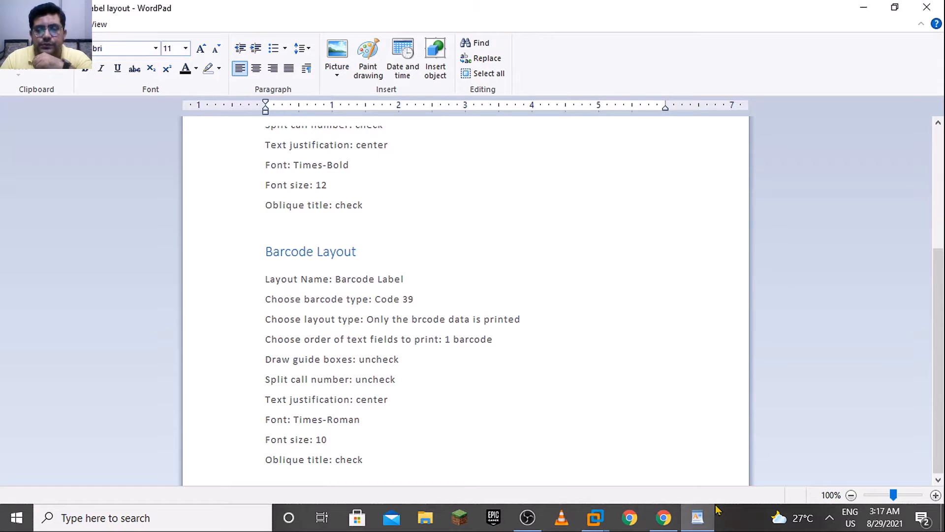
pyautogui.click(665, 518)
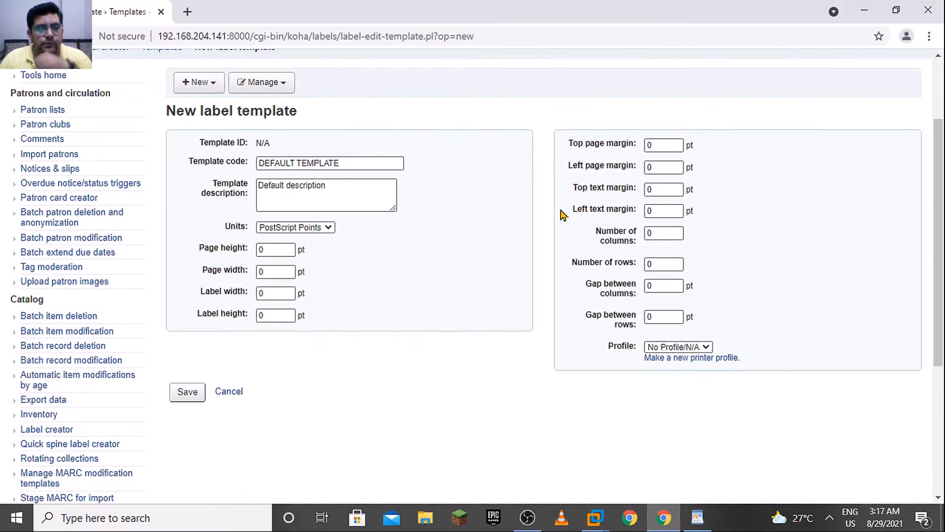
pyautogui.hotkey('ctrl', 'j')
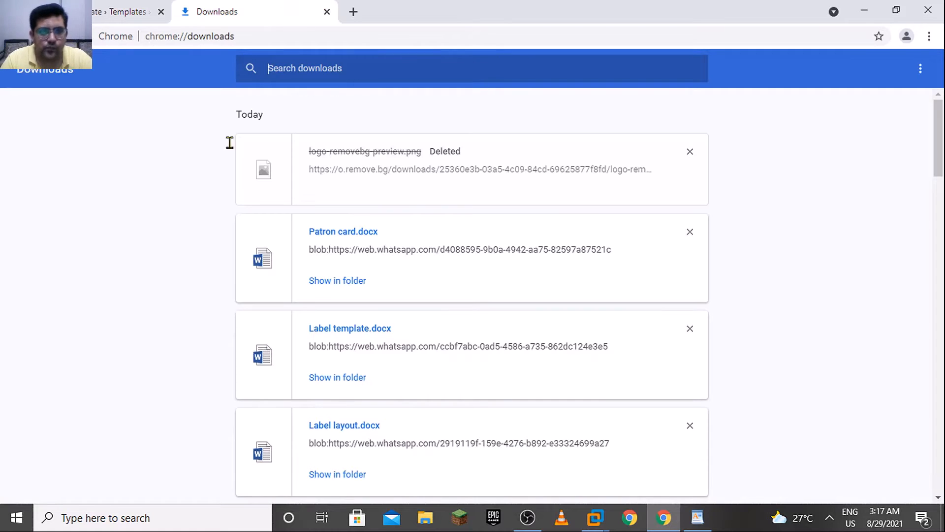
pyautogui.scroll(-5, 937, 186)
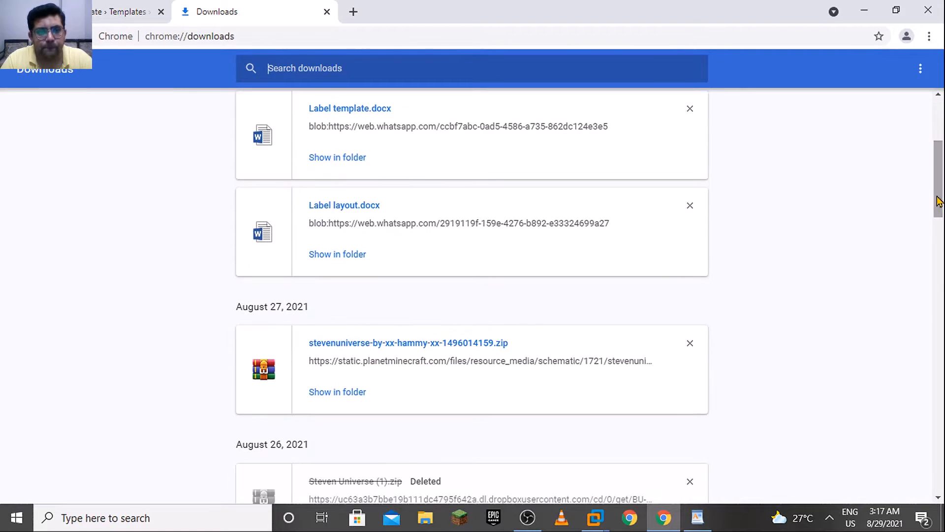
pyautogui.click(347, 158)
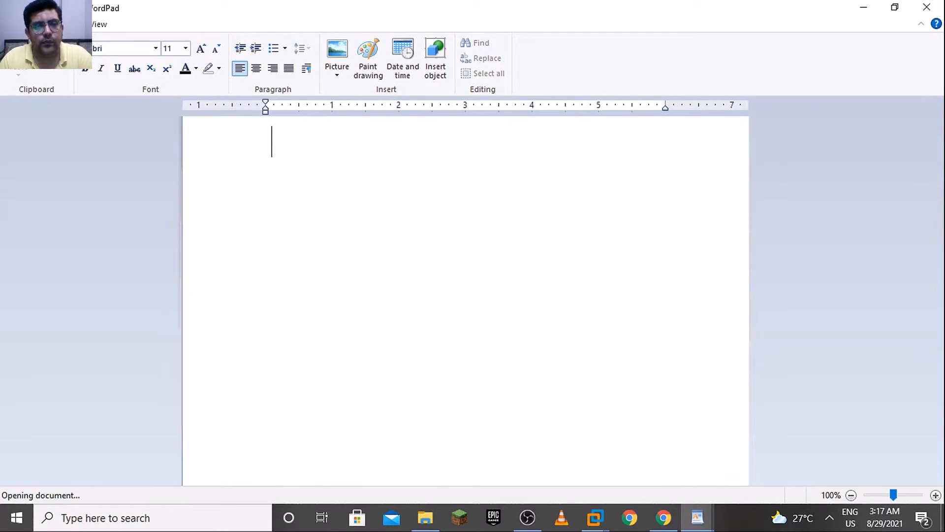
# Enlarge the Label template document to 120% and examine its "Sizes of different pages" section
pyautogui.moveTo(939, 178); pyautogui.dragTo(940, 185)
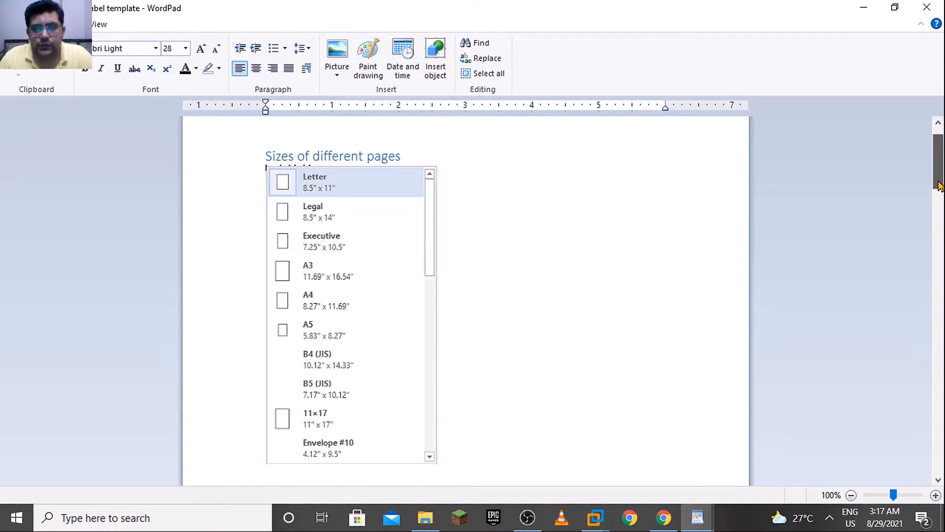
pyautogui.click(935, 494)
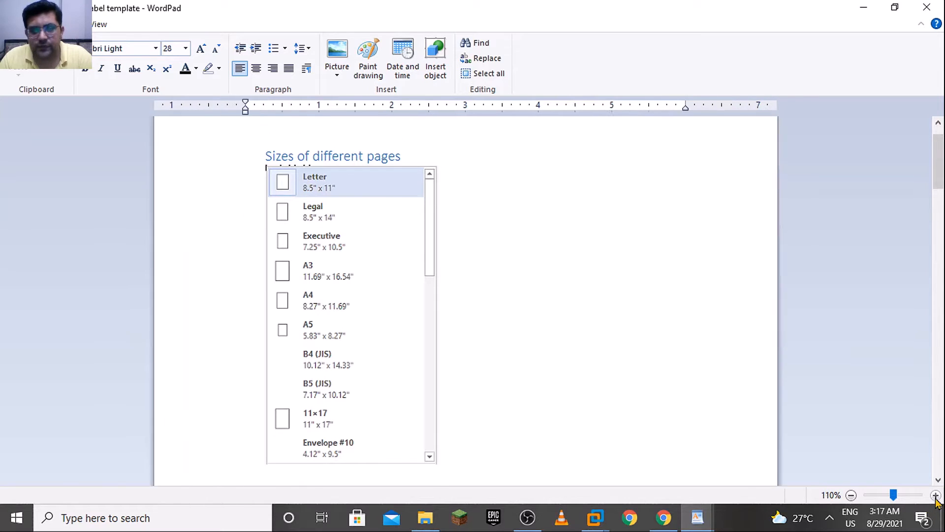
pyautogui.click(935, 495)
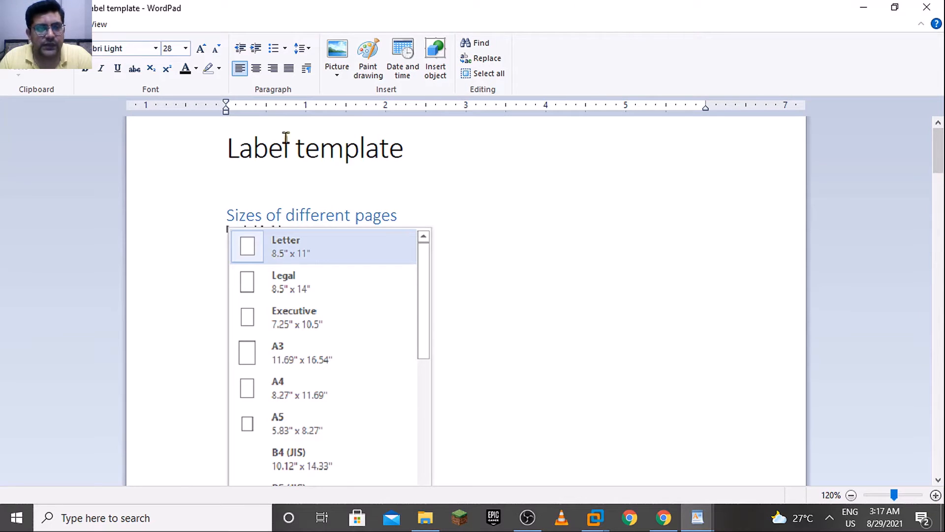
pyautogui.moveTo(938, 163); pyautogui.dragTo(938, 174)
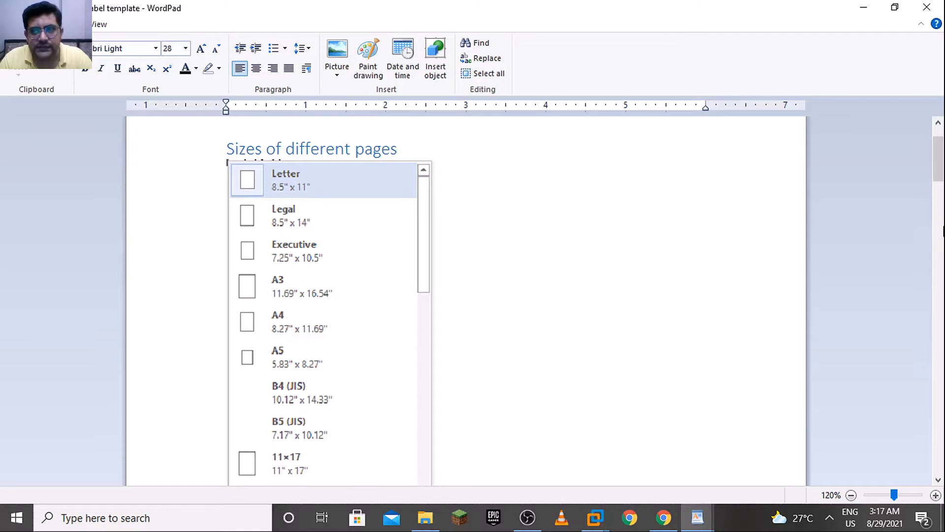
pyautogui.moveTo(938, 170); pyautogui.dragTo(938, 174)
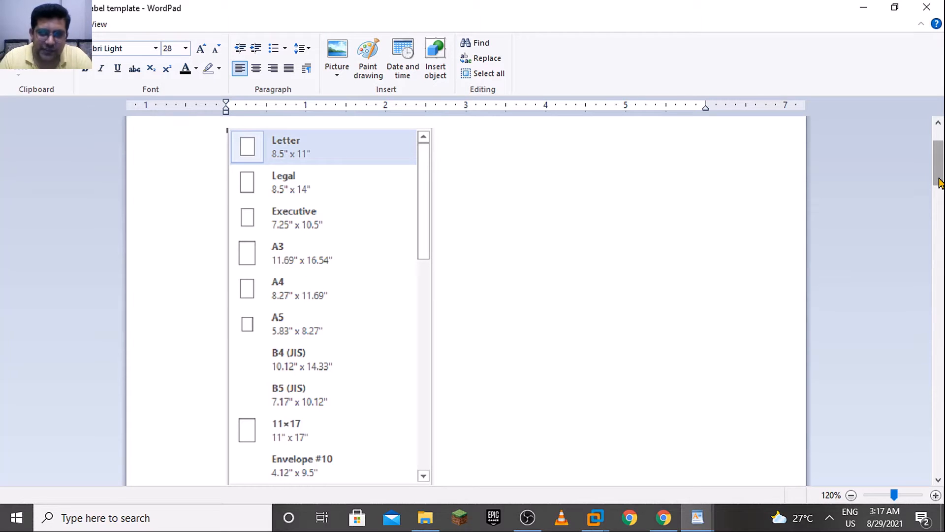
# Examine the listed page sizes and the Barcode Template settings in the Label template document
pyautogui.scroll(-1, 940, 185)
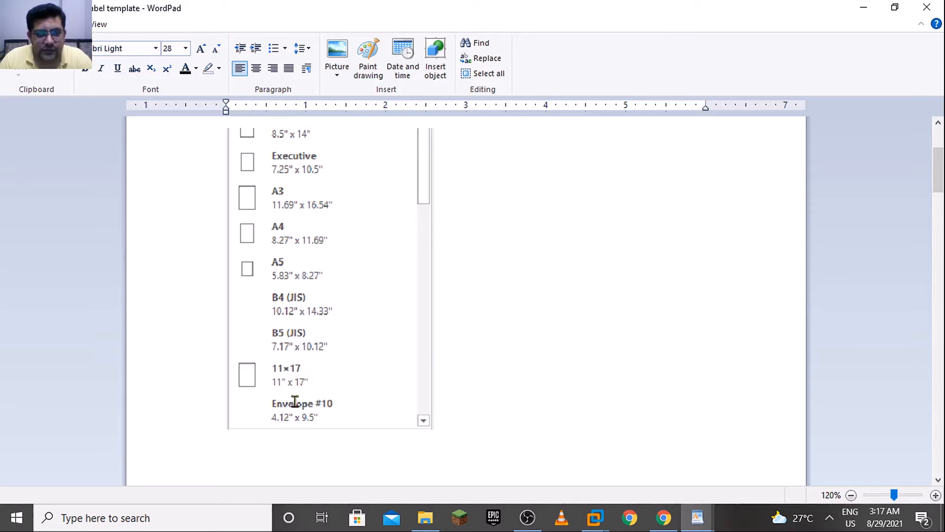
pyautogui.scroll(2, 940, 172)
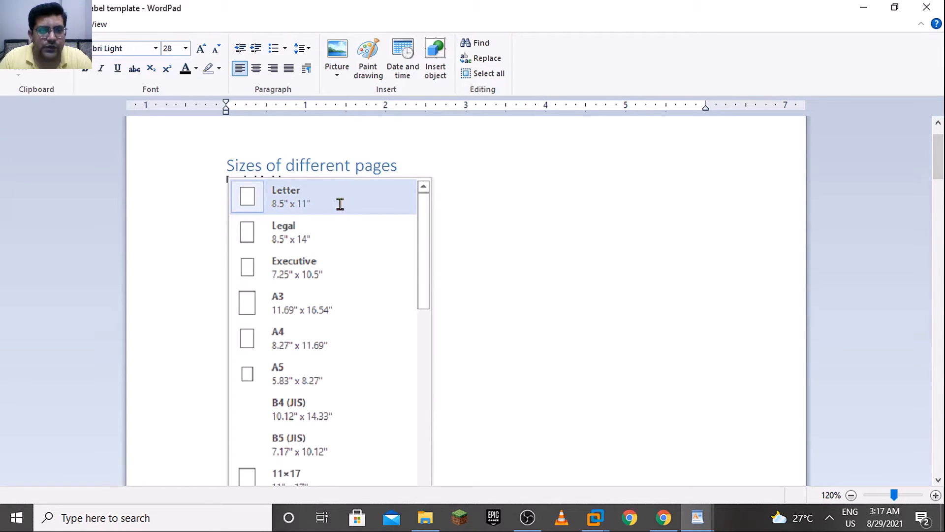
pyautogui.press('Down')
pyautogui.press('Down')
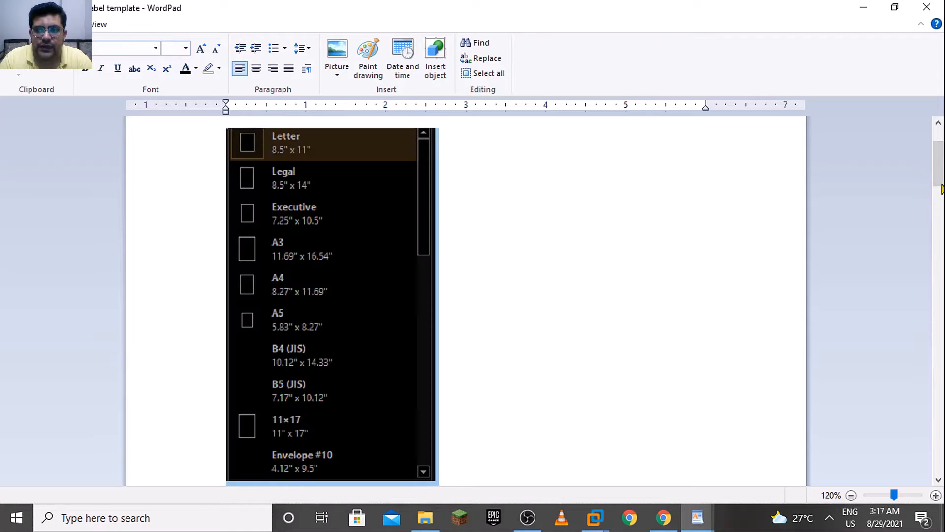
pyautogui.moveTo(936, 168); pyautogui.dragTo(936, 219)
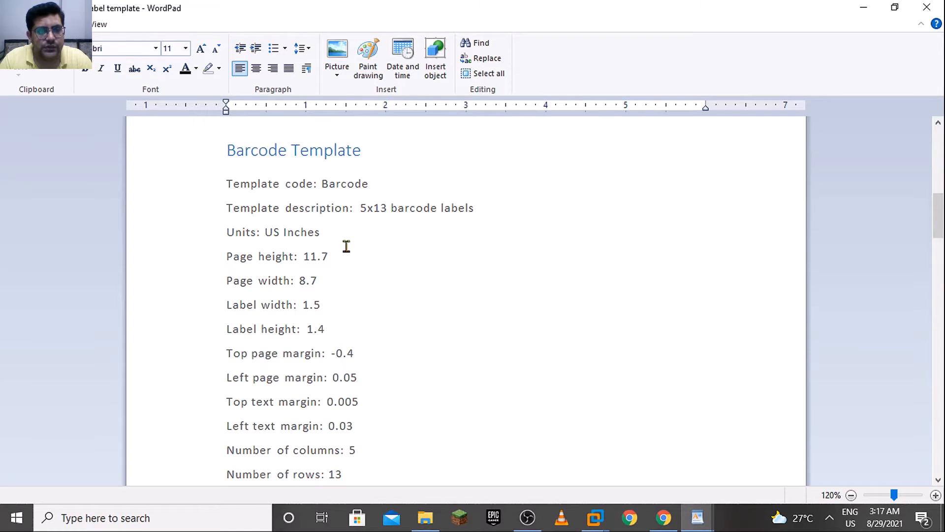
# Return to the new label template form in the browser and set the template code to Barcode
pyautogui.click(662, 519)
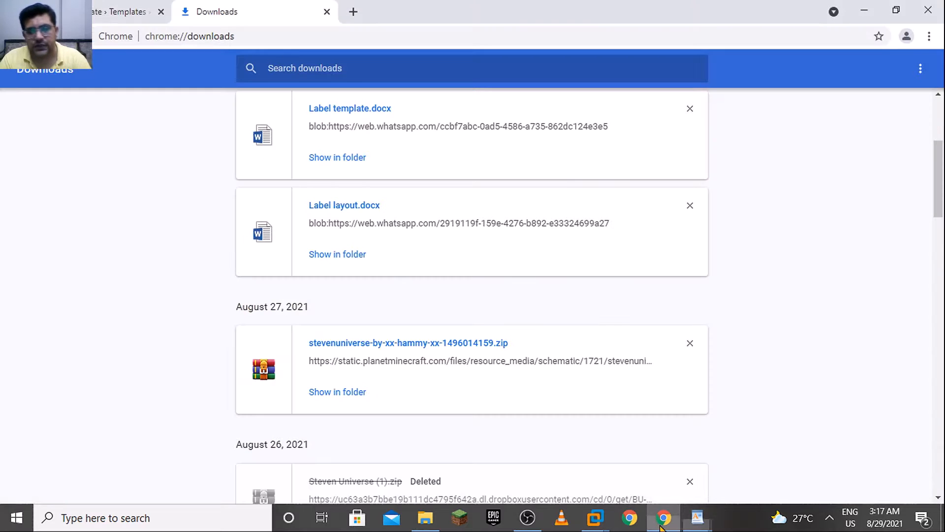
pyautogui.click(108, 9)
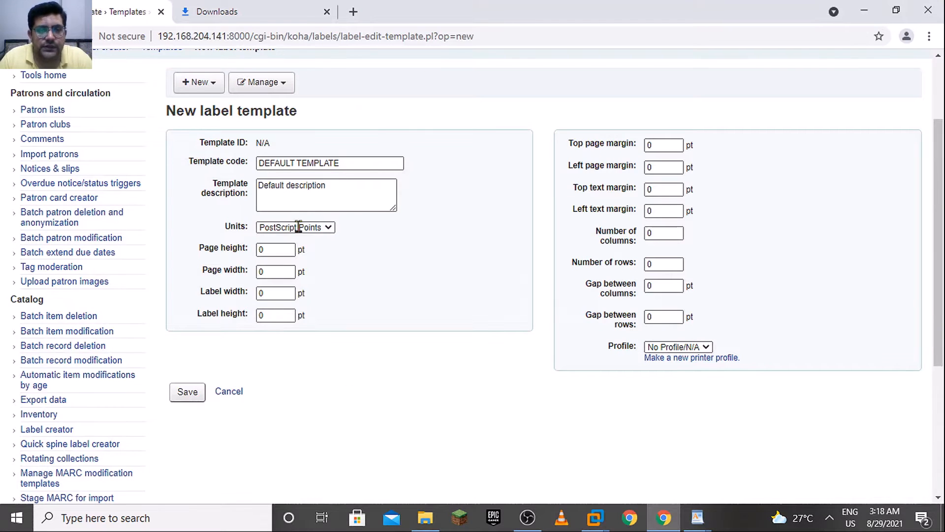
pyautogui.click(348, 163)
pyautogui.hotkey('ctrl', 'a')
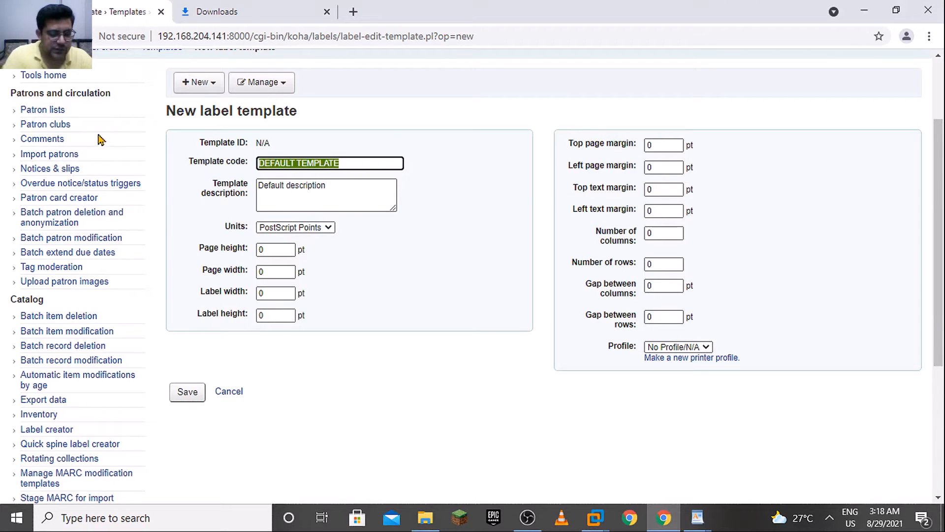
pyautogui.write('Barcode')
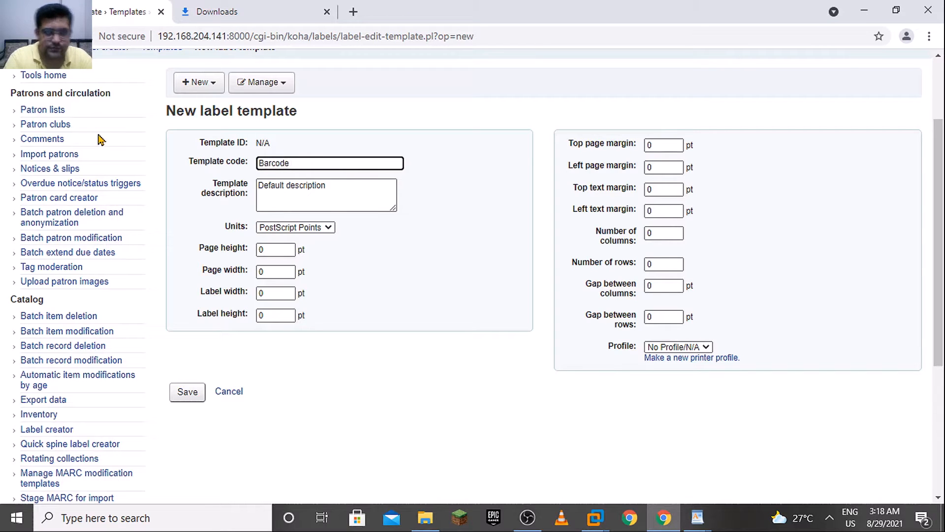
# Replace the template description with "5x13 barcode labels", copied from the WordPad reference into the browser form
pyautogui.moveTo(340, 188); pyautogui.dragTo(238, 185)
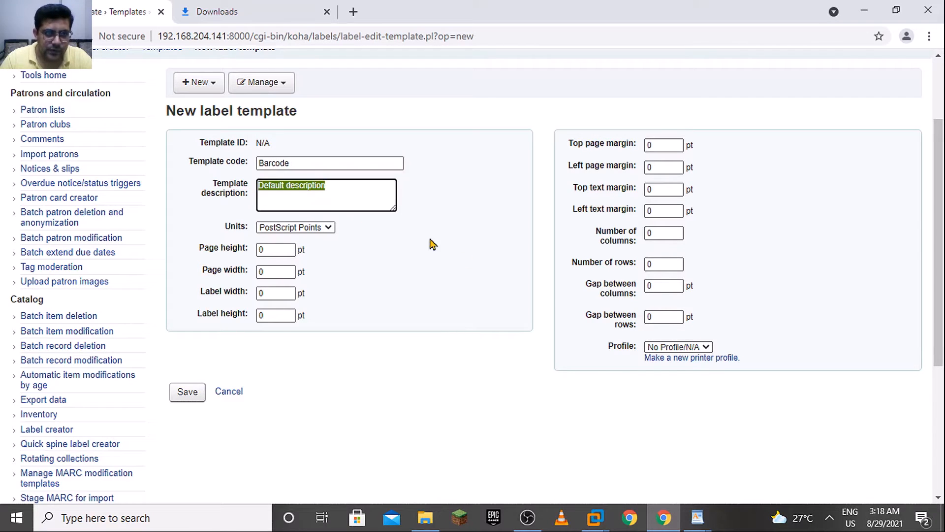
pyautogui.hotkey('alt', 'Tab')
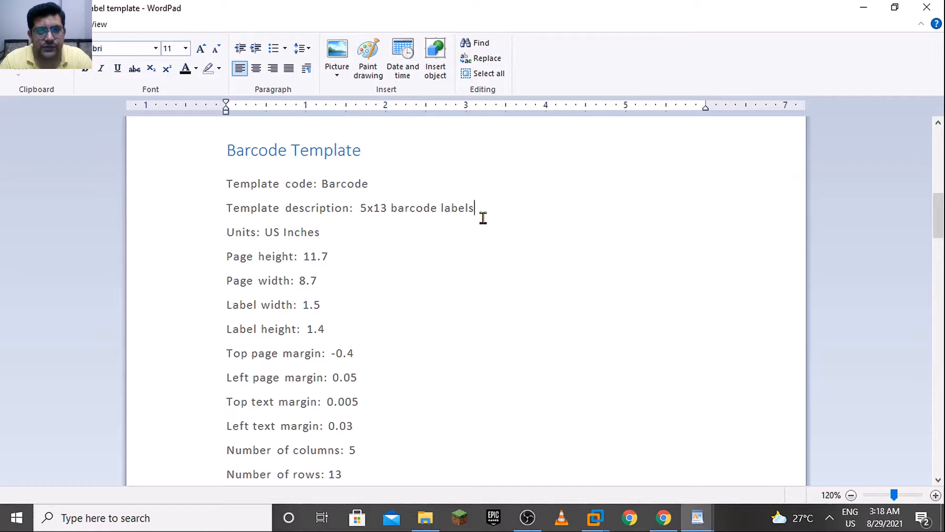
pyautogui.moveTo(481, 215); pyautogui.dragTo(374, 219)
pyautogui.hotkey('ctrl', 'c')
pyautogui.hotkey('alt', 'Tab')
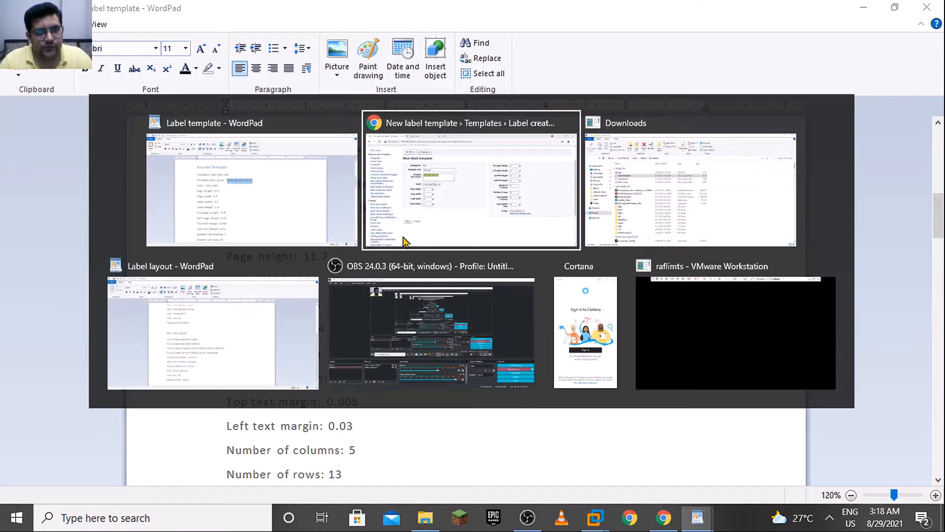
pyautogui.hotkey('ctrl', 'v')
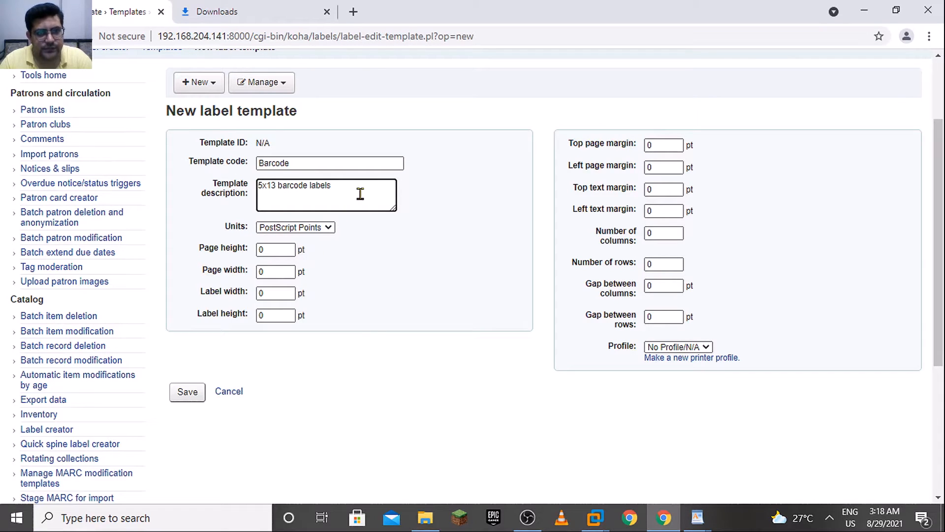
# Check the units in the WordPad reference and set the template's units to US Inches in the browser form
pyautogui.click(420, 263)
pyautogui.hotkey('alt', 'Tab')
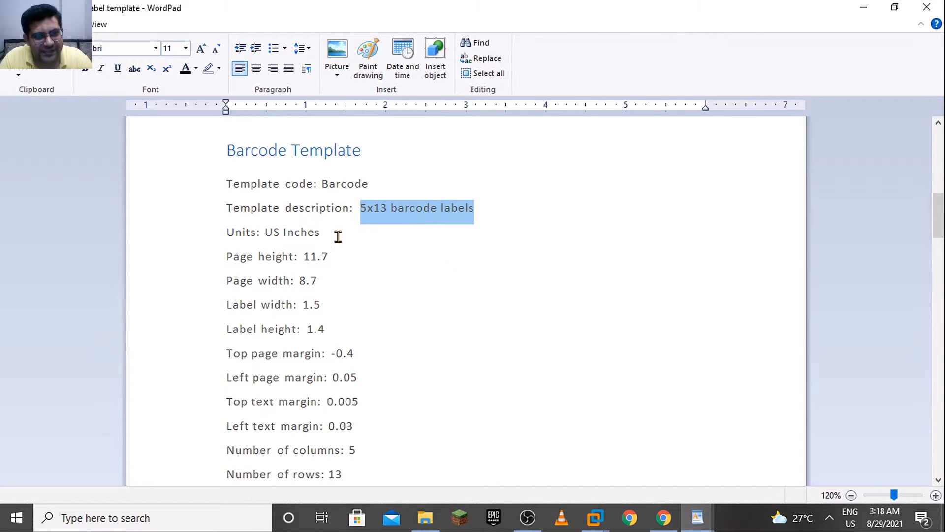
pyautogui.hotkey('alt', 'Tab')
pyautogui.hotkey('ctrl', 'v')
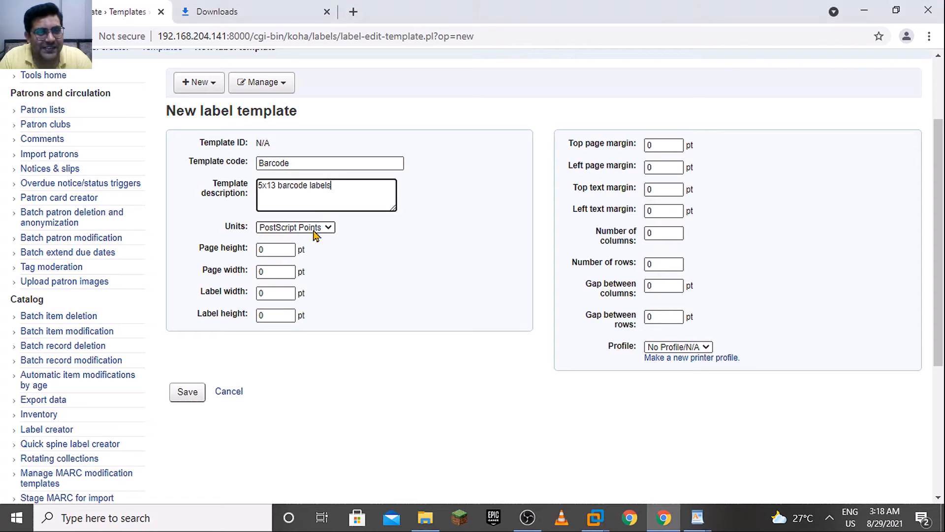
pyautogui.click(265, 227)
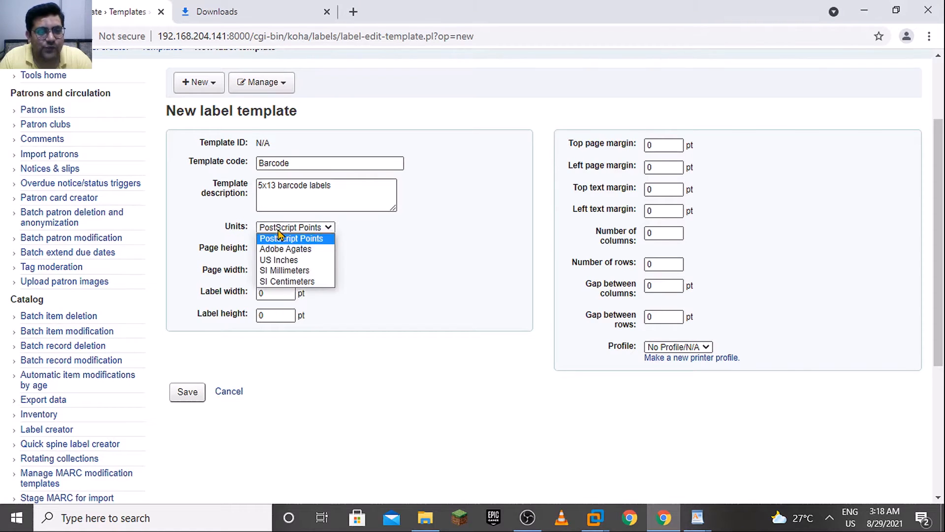
pyautogui.click(312, 262)
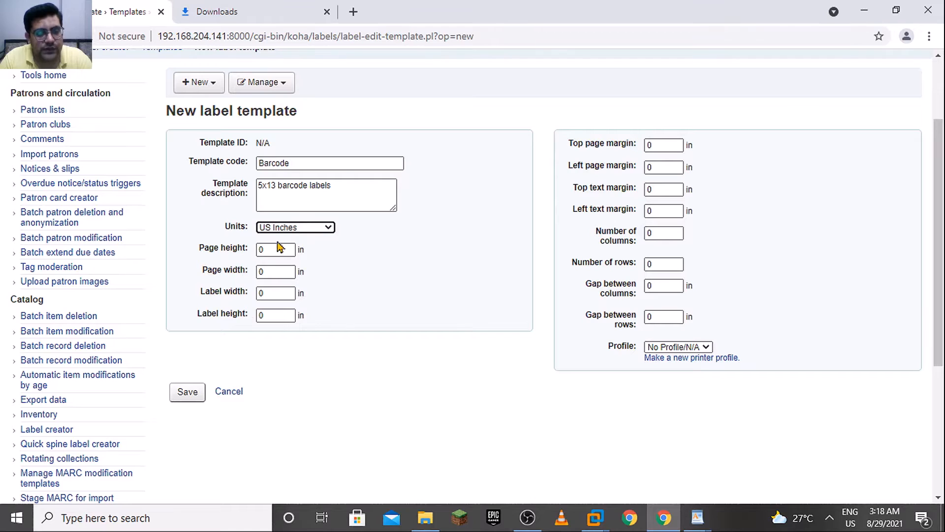
# Copy the page height from the WordPad reference and set it to 11.7 in the browser form
pyautogui.hotkey('alt', 'Tab')
pyautogui.hotkey('alt', 'Tab')
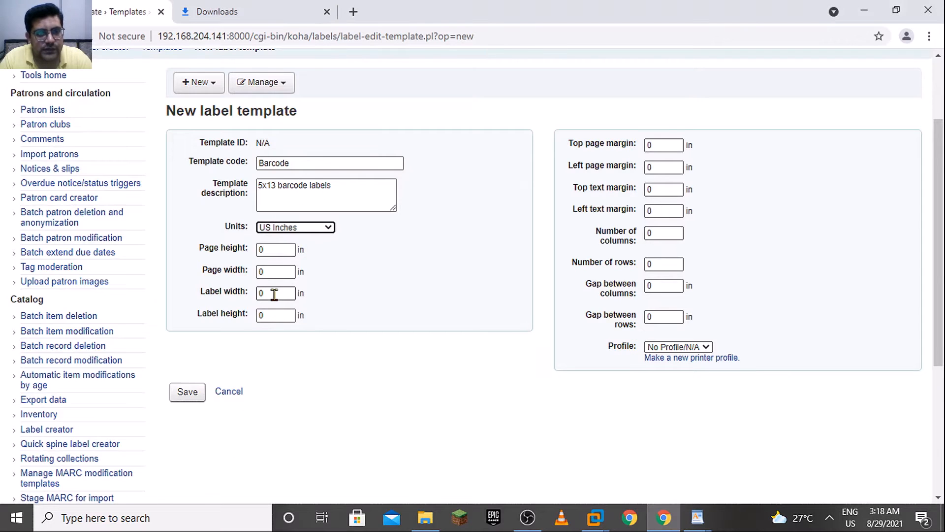
pyautogui.hotkey('alt', 'Tab')
pyautogui.moveTo(328, 257); pyautogui.dragTo(310, 262)
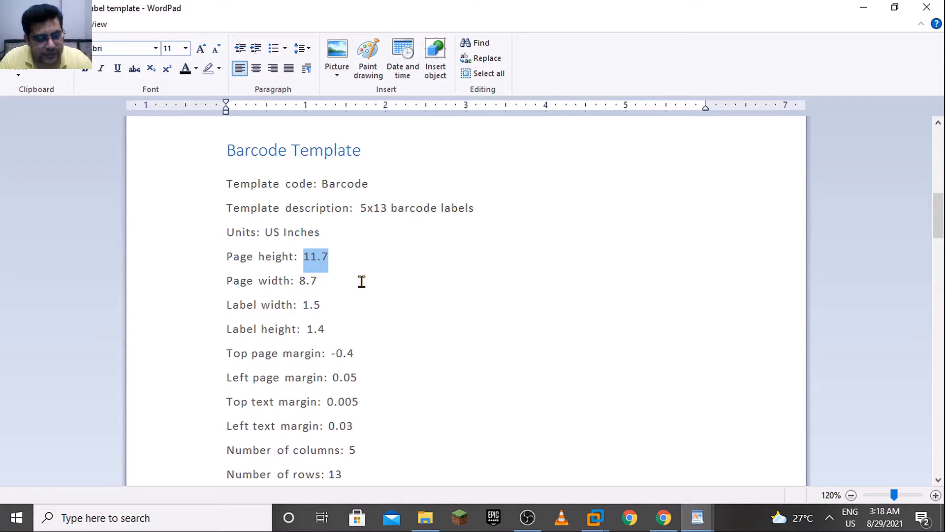
pyautogui.hotkey('alt', 'Tab')
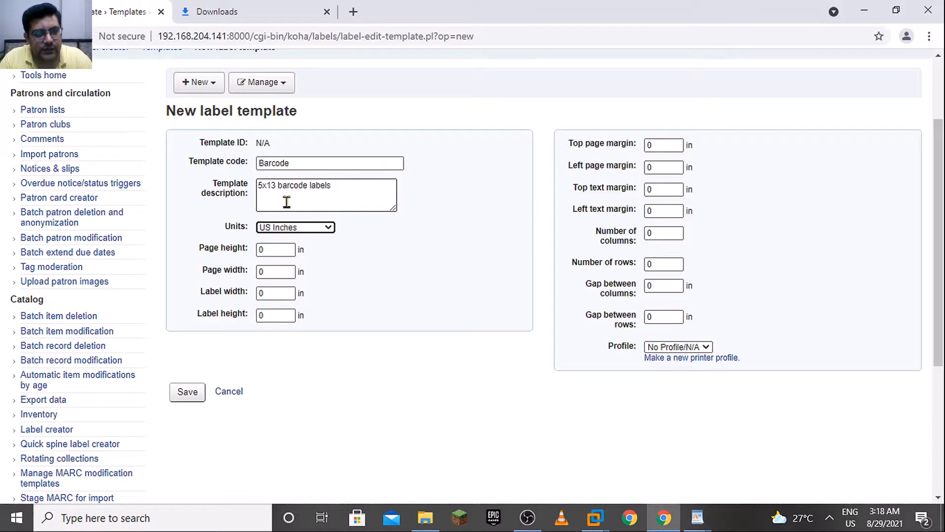
pyautogui.click(277, 250)
pyautogui.press('Tab')
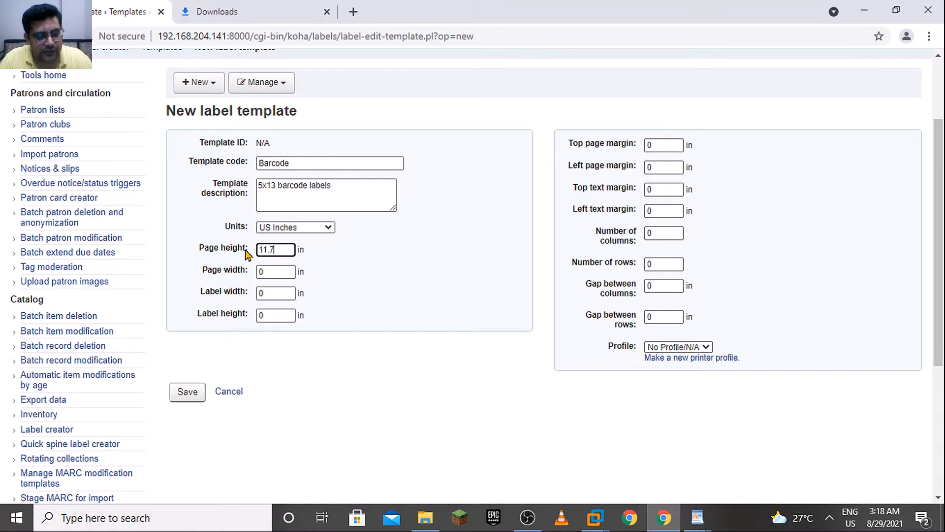
# Copy the page width from the WordPad reference and set it to 8.7 in the browser form
pyautogui.hotkey('alt', 'Tab')
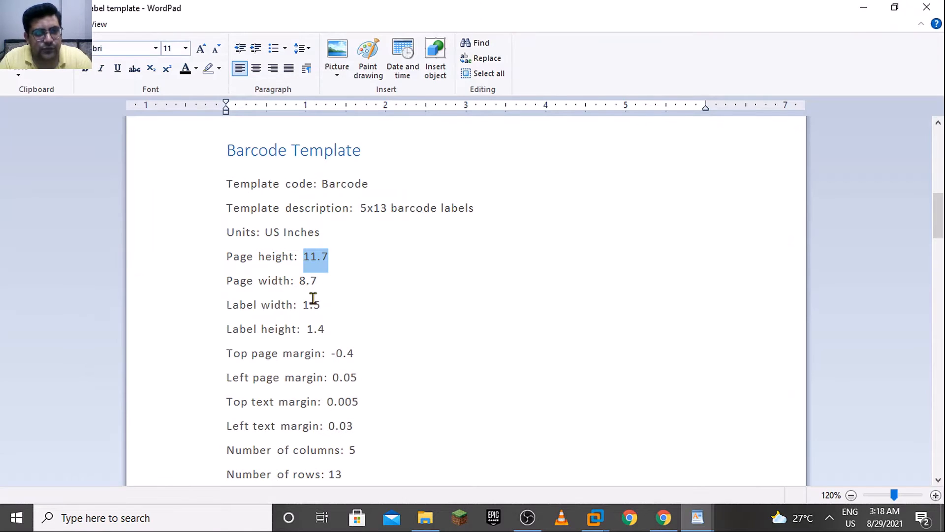
pyautogui.hotkey('alt', 'Tab')
pyautogui.hotkey('ctrl', 'v')
pyautogui.hotkey('alt', 'Tab')
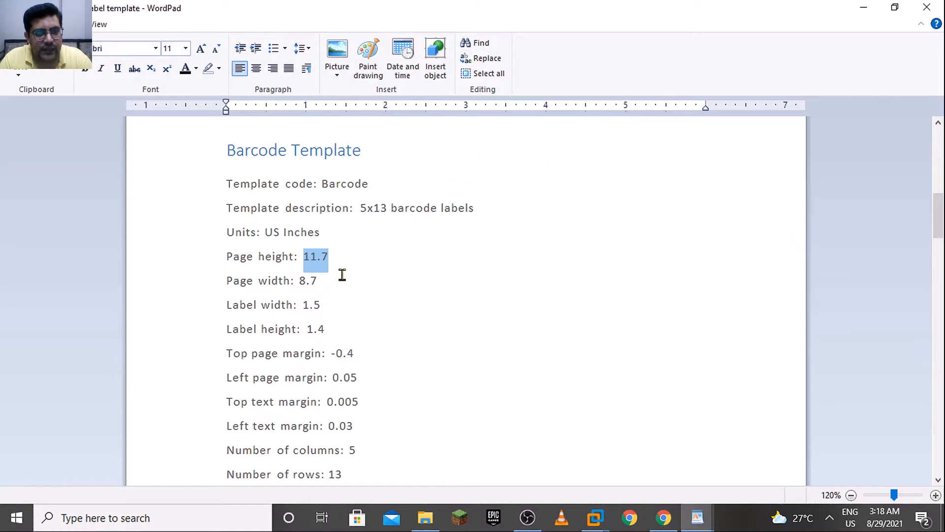
pyautogui.moveTo(332, 282); pyautogui.dragTo(291, 283)
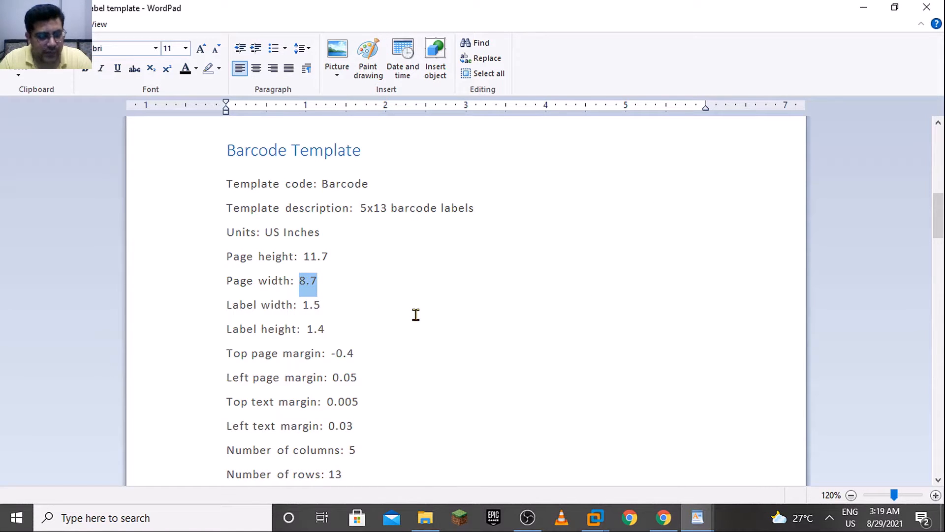
pyautogui.hotkey('alt', 'Tab')
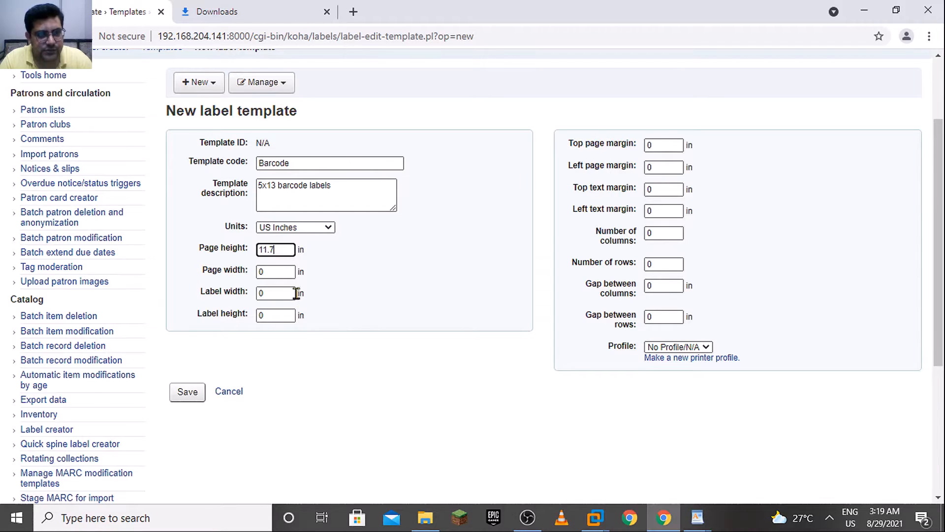
pyautogui.click(262, 270)
pyautogui.hotkey('ctrl', 'v')
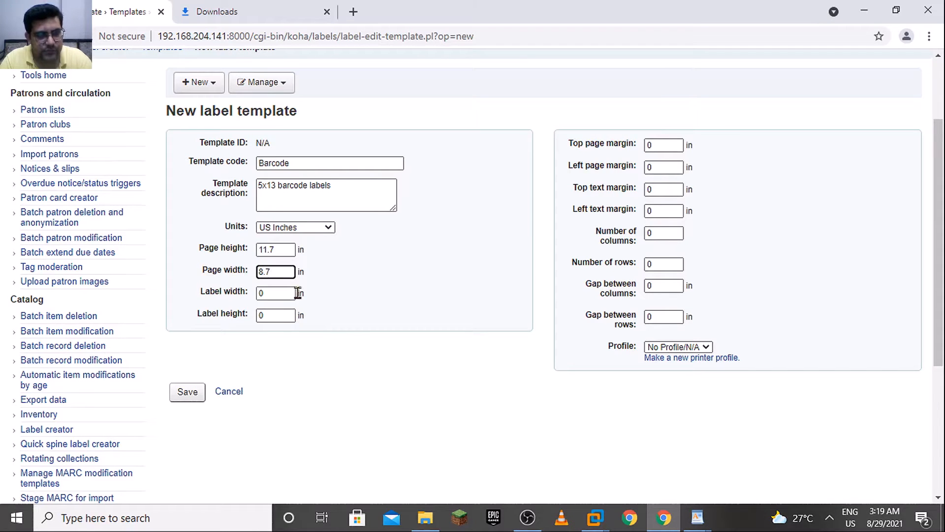
# Copy the label width from the WordPad reference and set it to 1.5 in the browser form
pyautogui.press('Tab')
pyautogui.hotkey('alt', 'Tab')
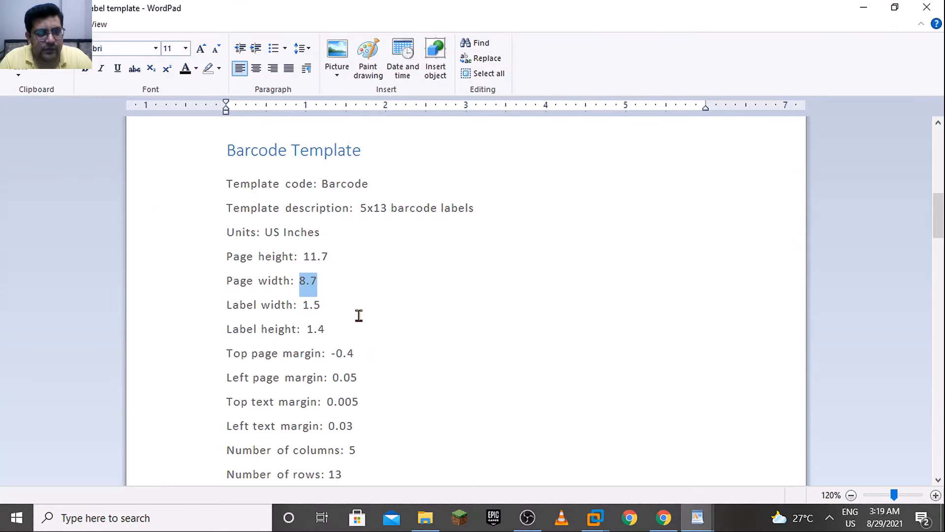
pyautogui.moveTo(345, 306); pyautogui.dragTo(309, 308)
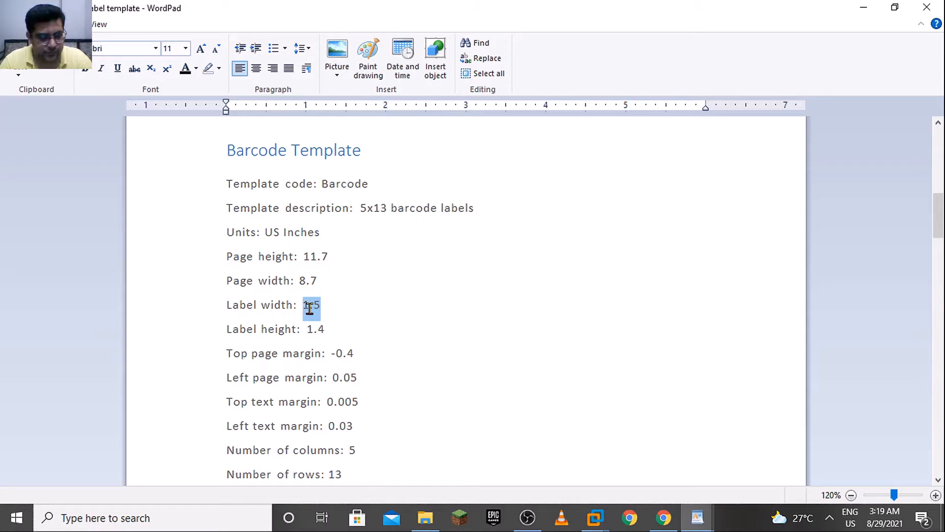
pyautogui.hotkey('alt', 'Tab')
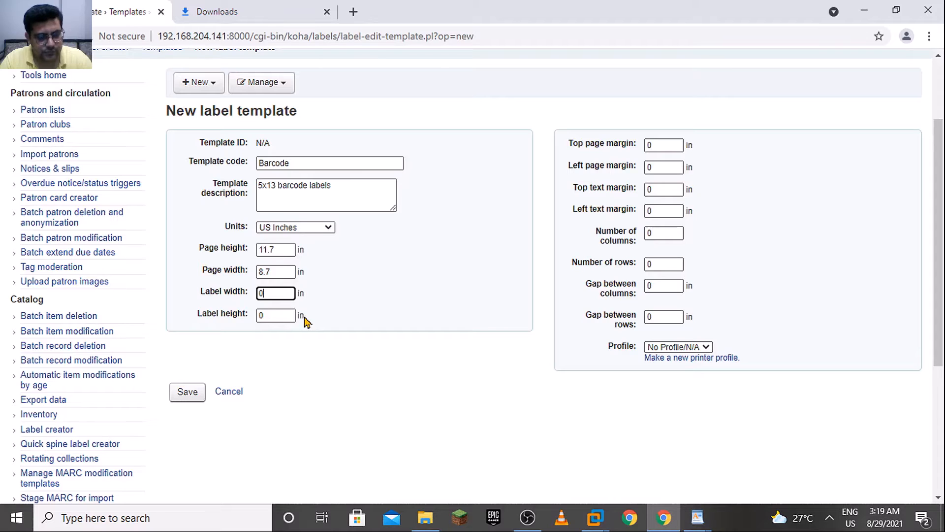
# Copy the label height from the WordPad reference and set it to 1.4 in the browser form
pyautogui.click(260, 317)
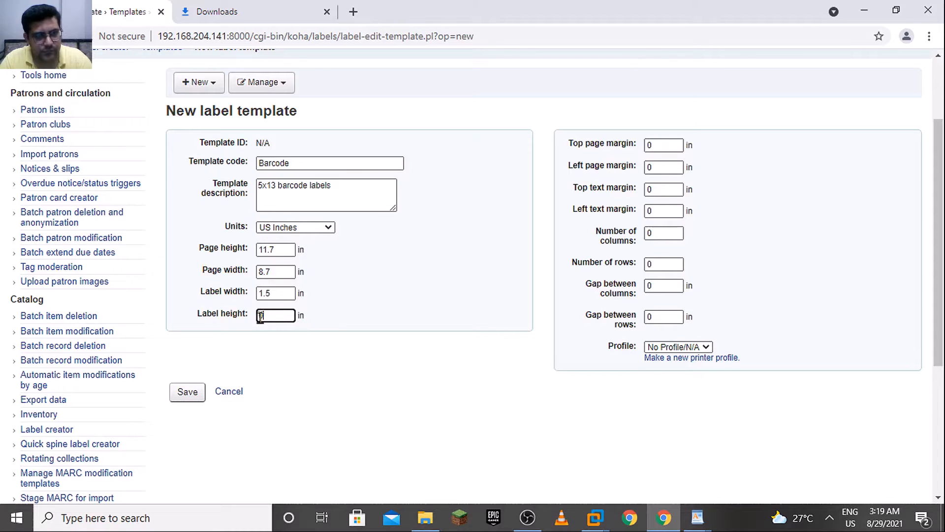
pyautogui.hotkey('alt', 'Tab')
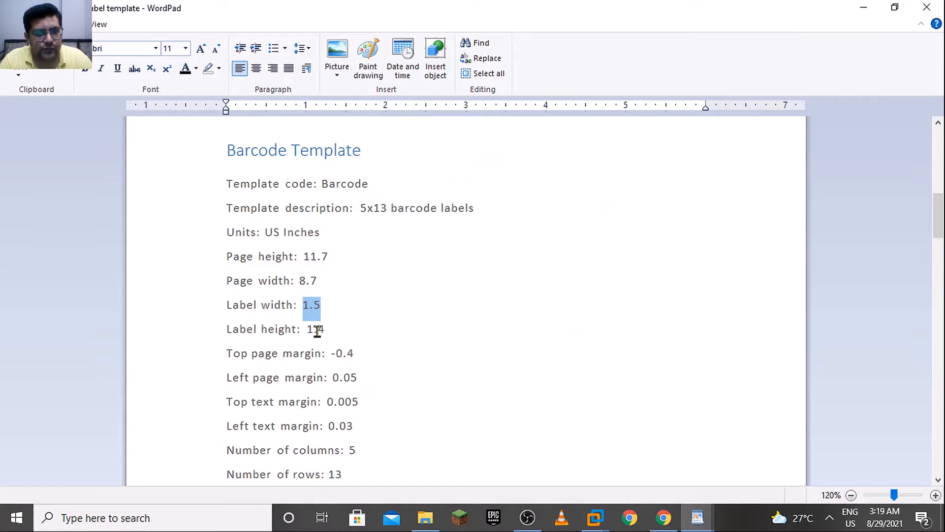
pyautogui.click(324, 331)
pyautogui.moveTo(324, 331); pyautogui.dragTo(299, 331)
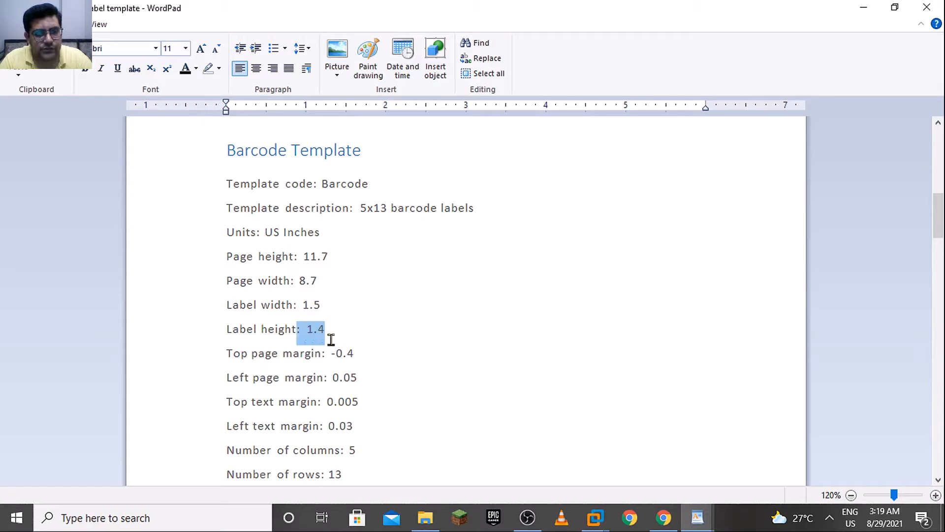
pyautogui.hotkey('shift', 'Right')
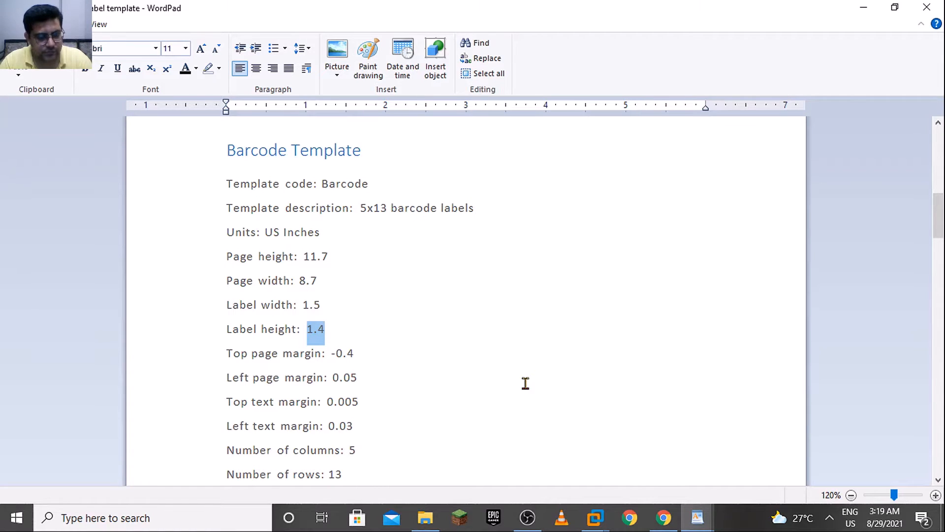
pyautogui.hotkey('alt', 'Tab')
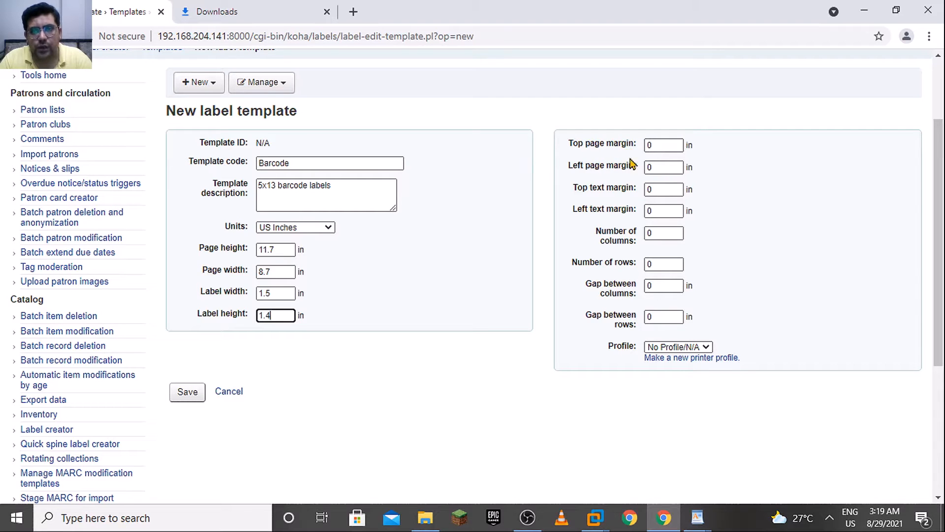
# Copy the top page margin from the WordPad reference and set it to -0.4 in the browser form
pyautogui.hotkey('alt', 'Tab')
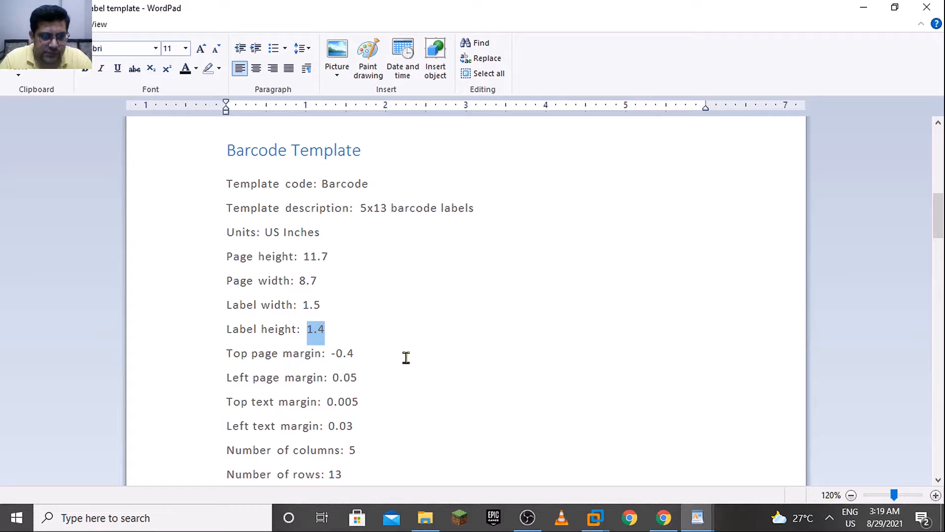
pyautogui.moveTo(354, 353); pyautogui.dragTo(331, 353)
pyautogui.hotkey('ctrl', 'c')
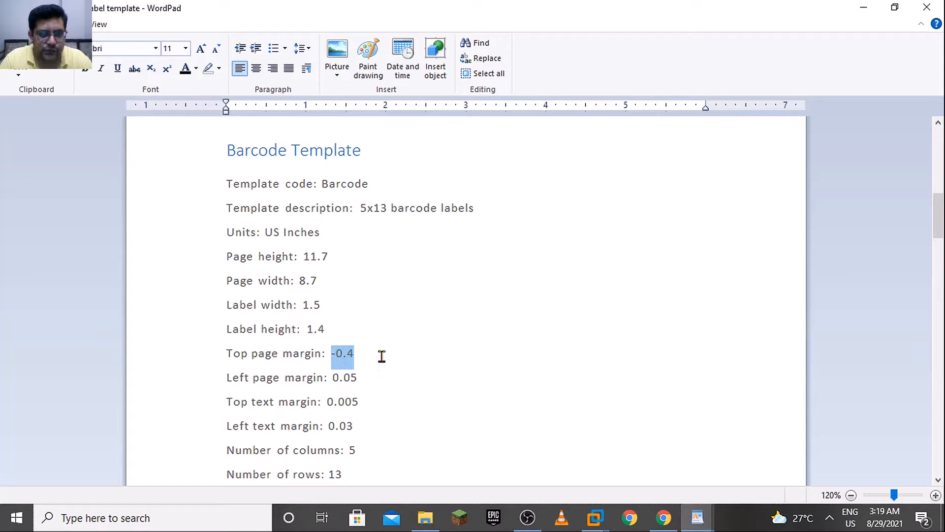
pyautogui.hotkey('alt', 'Tab')
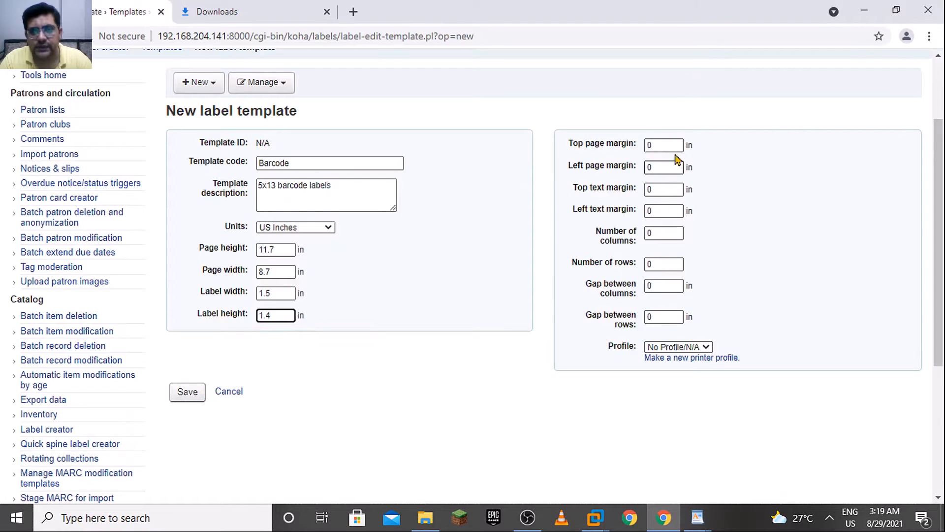
pyautogui.press('Tab')
pyautogui.hotkey('ctrl', 'v')
pyautogui.press('Tab')
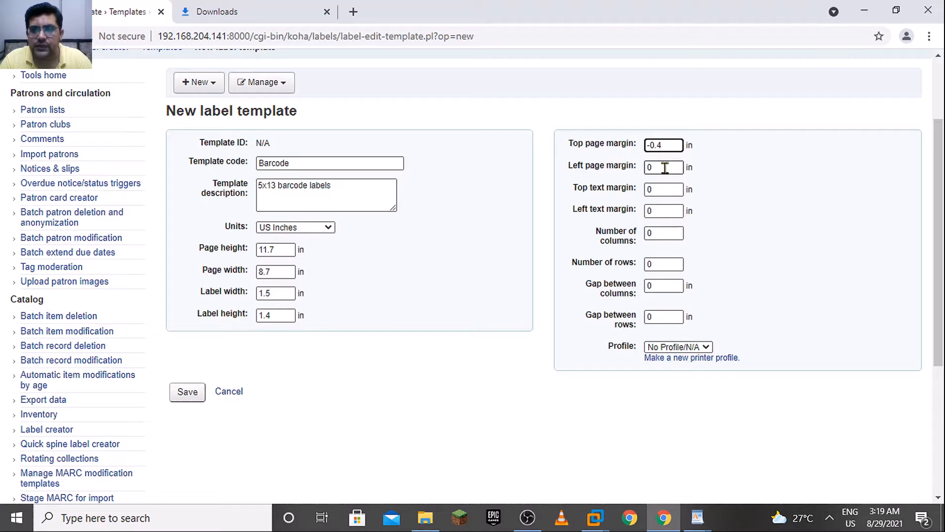
# Copy the left page margin from the WordPad reference and set it to 0.05 in the browser form
pyautogui.hotkey('alt', 'Tab')
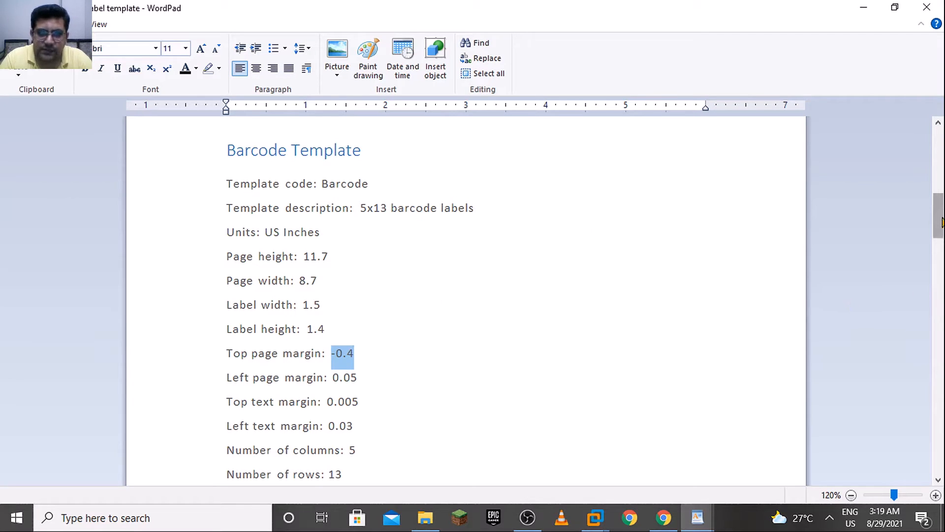
pyautogui.moveTo(941, 222); pyautogui.dragTo(942, 238)
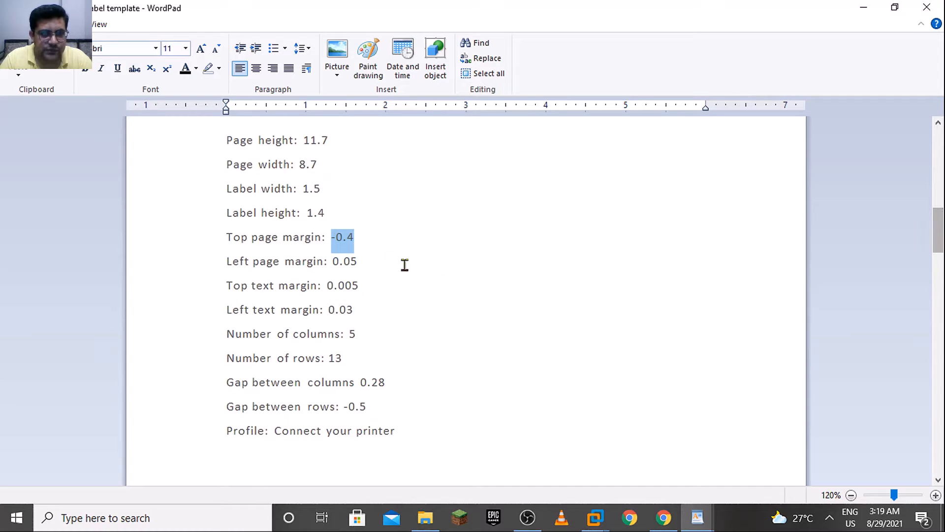
pyautogui.moveTo(394, 262); pyautogui.dragTo(334, 264)
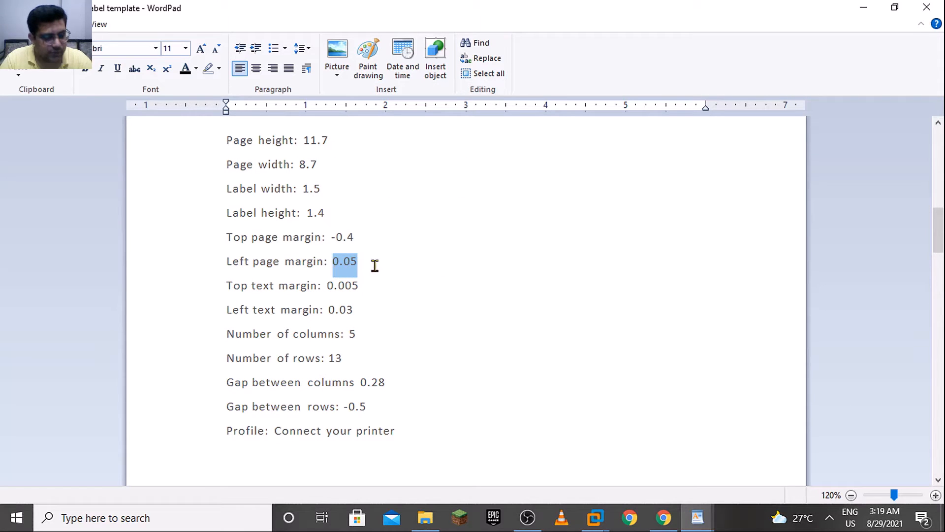
pyautogui.hotkey('alt', 'Tab')
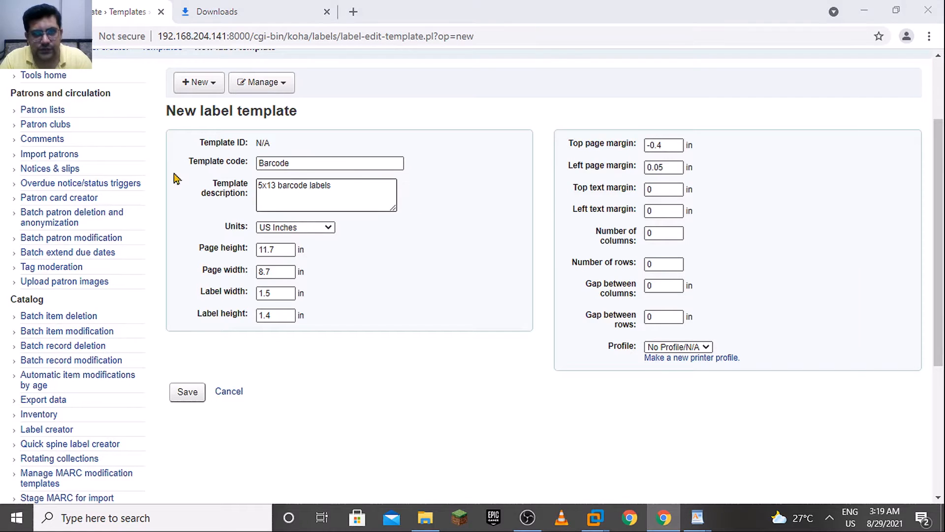
# Copy the top text margin from the WordPad reference and set it to 0.005 in the browser form
pyautogui.hotkey('alt', 'Tab')
pyautogui.moveTo(360, 286); pyautogui.dragTo(325, 286)
pyautogui.hotkey('ctrl', 'c')
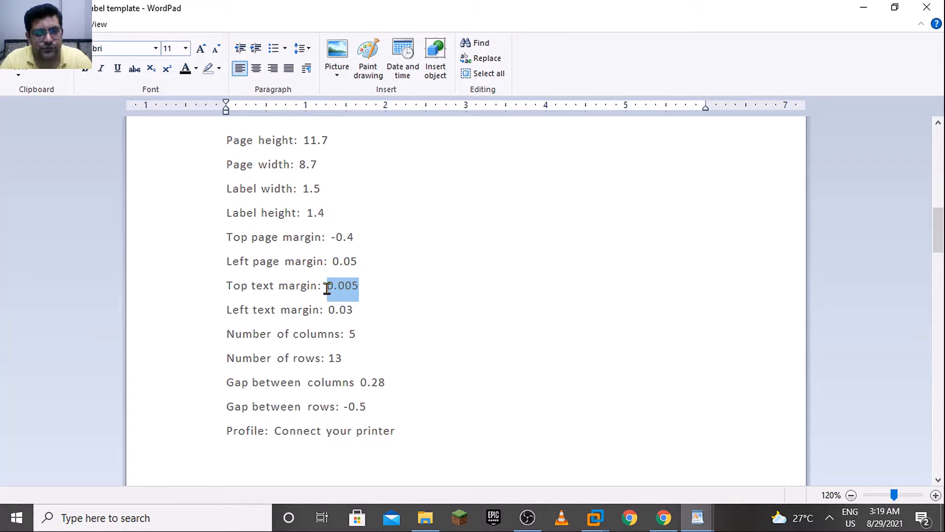
pyautogui.press('Right')
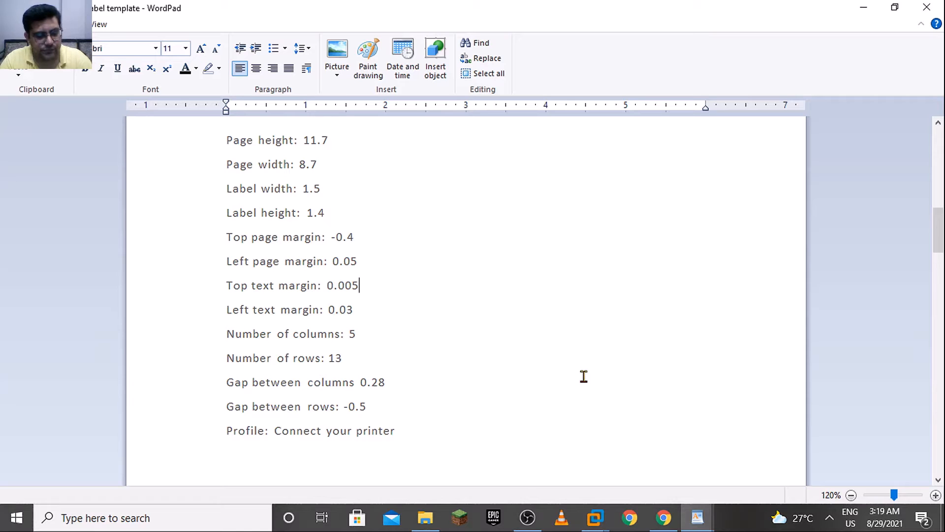
pyautogui.hotkey('alt', 'Tab')
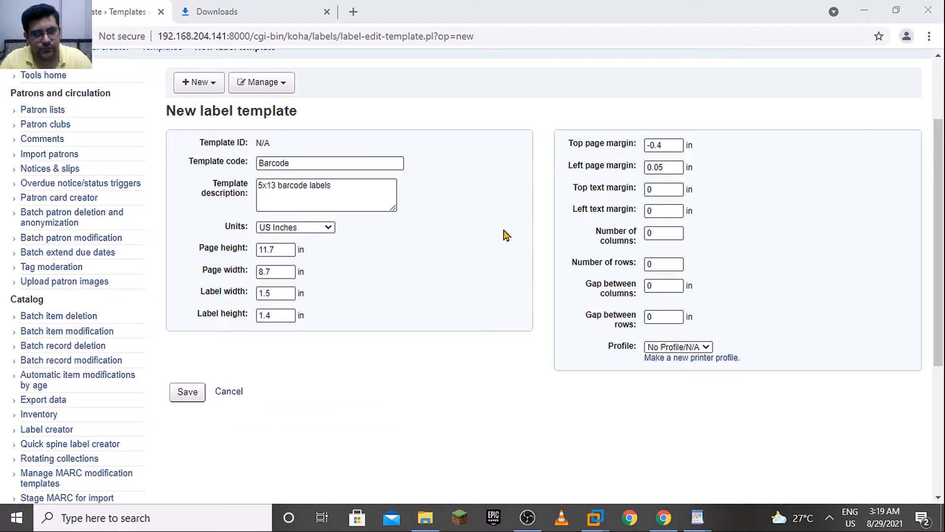
pyautogui.moveTo(659, 190); pyautogui.dragTo(628, 192)
pyautogui.hotkey('ctrl', 'v')
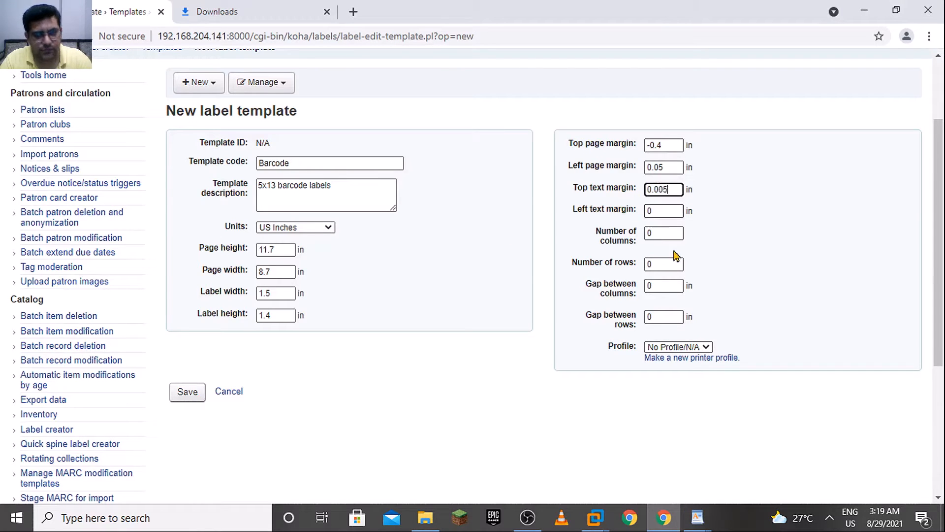
# Copy the left text margin from the WordPad reference and set it to 0.03 in the browser form
pyautogui.click(664, 210)
pyautogui.hotkey('alt', 'Tab')
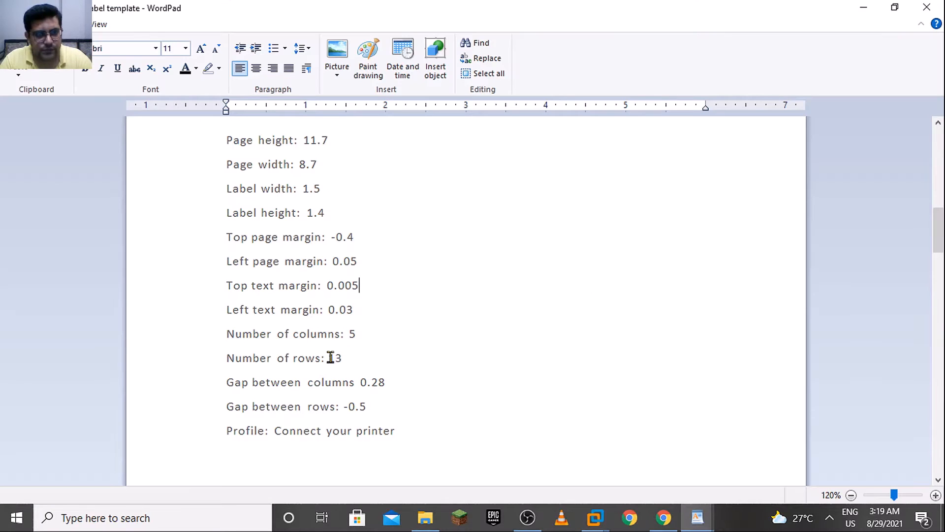
pyautogui.moveTo(368, 313); pyautogui.dragTo(329, 311)
pyautogui.hotkey('ctrl', 'c')
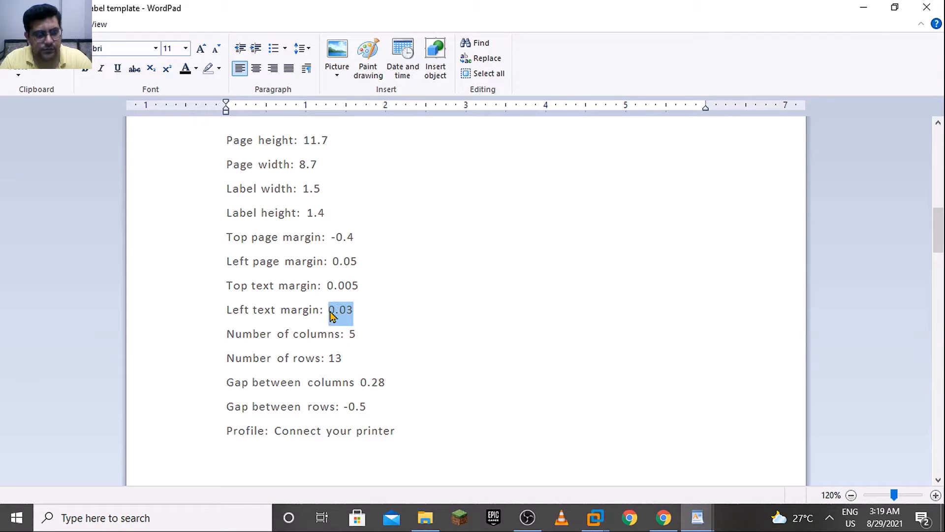
pyautogui.hotkey('alt', 'space')
pyautogui.click(699, 297)
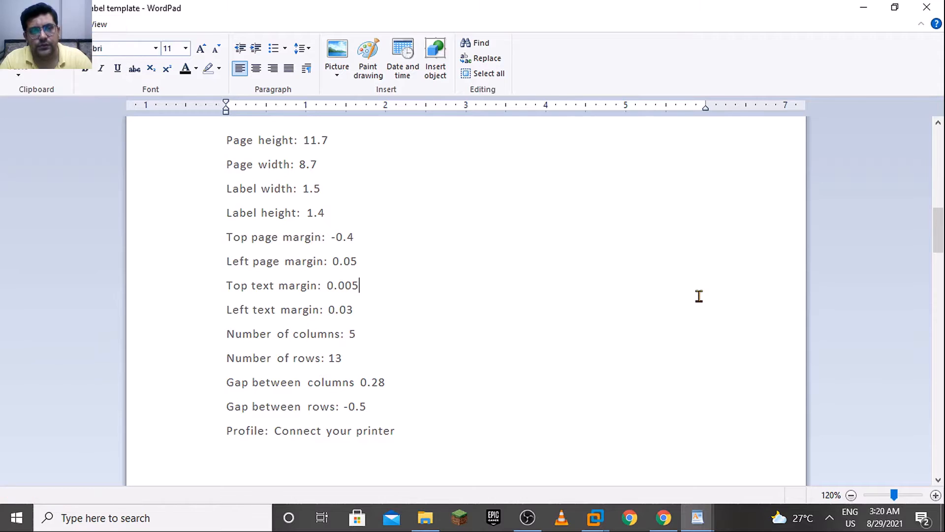
pyautogui.hotkey('alt', 'Tab')
pyautogui.hotkey('ctrl', 'v')
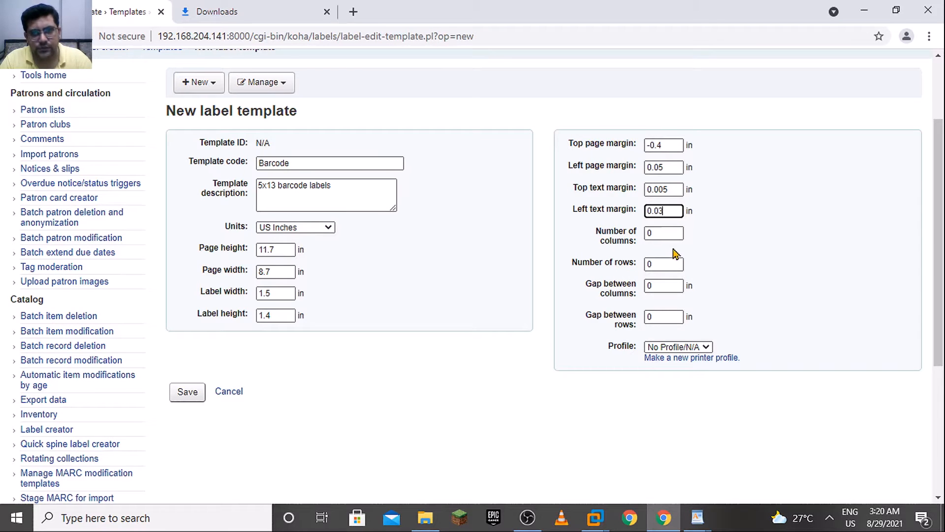
# Copy the number of columns from the WordPad reference and set it to 5 in the browser form
pyautogui.click(669, 232)
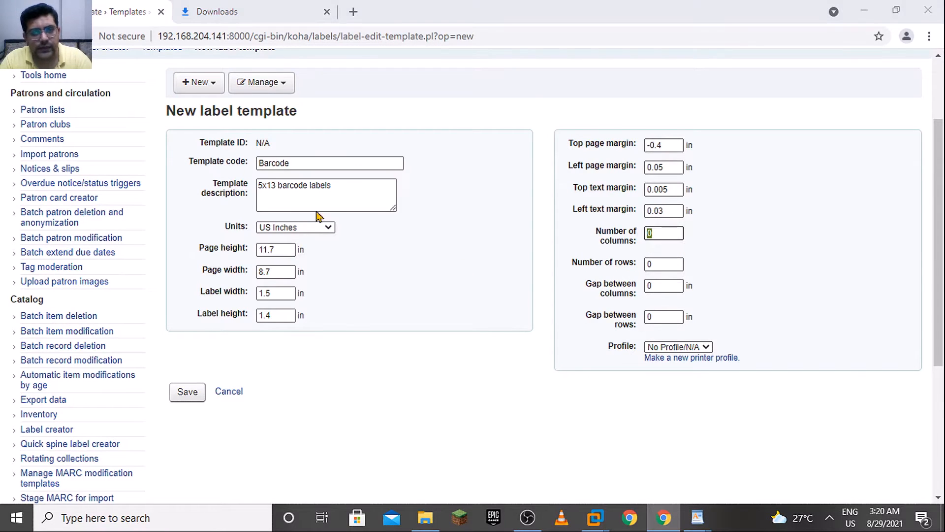
pyautogui.hotkey('alt', 'Tab')
pyautogui.click(357, 333)
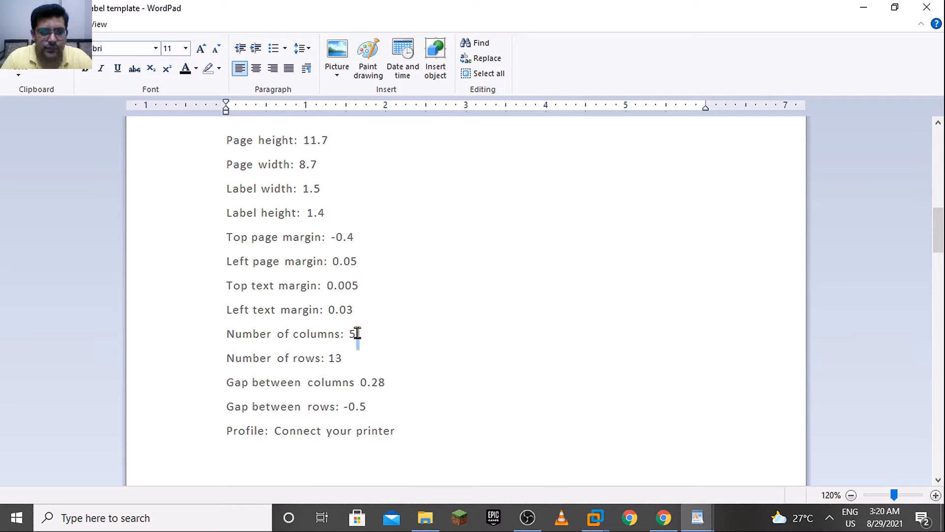
pyautogui.hotkey('alt', 'Tab')
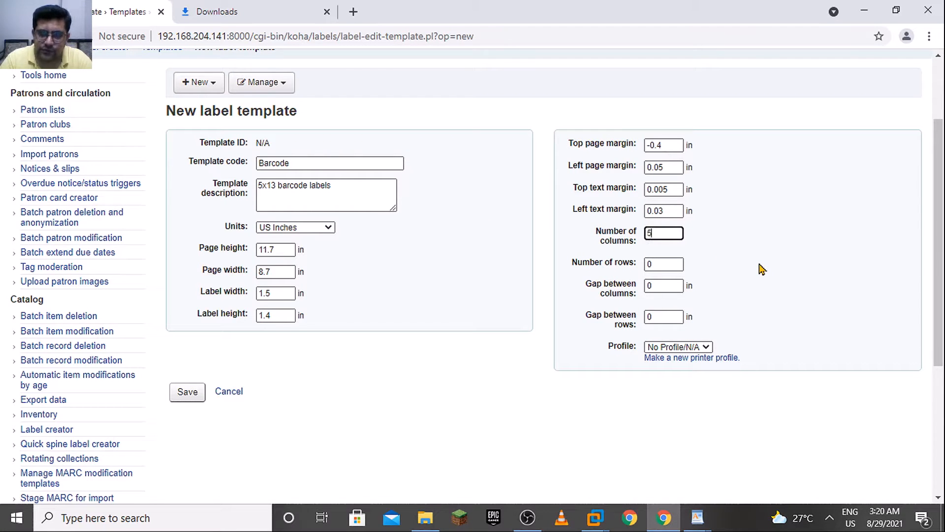
# Look up the number of rows in the WordPad reference and set it to 13 in the browser form
pyautogui.hotkey('alt', 'Tab')
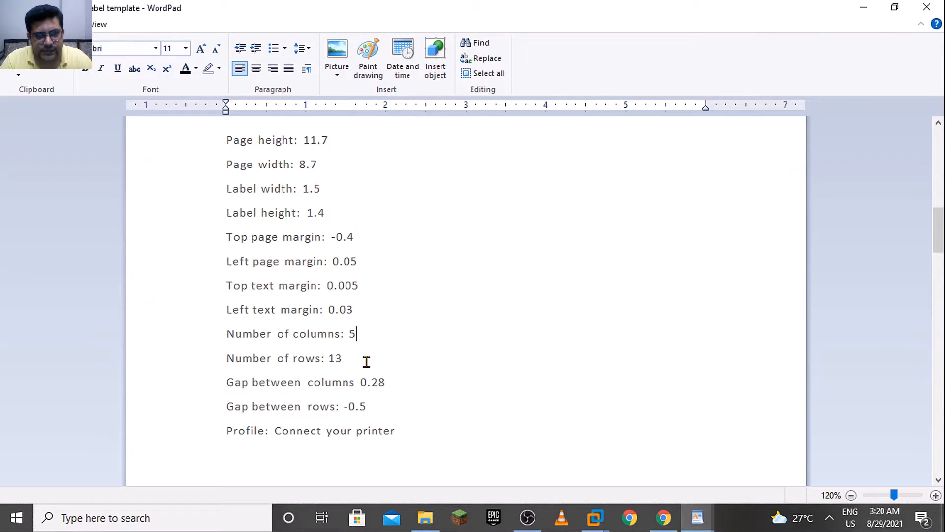
pyautogui.moveTo(365, 361); pyautogui.dragTo(319, 358)
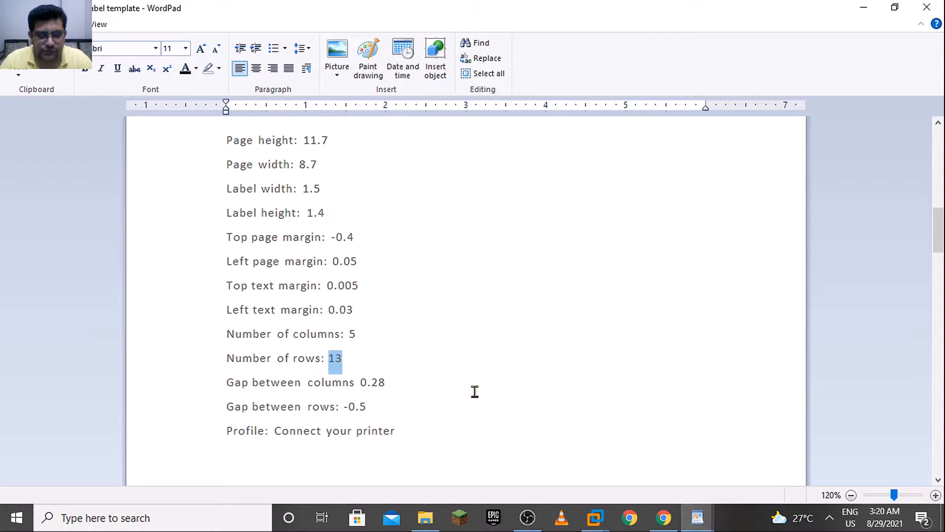
pyautogui.hotkey('alt', 'Tab')
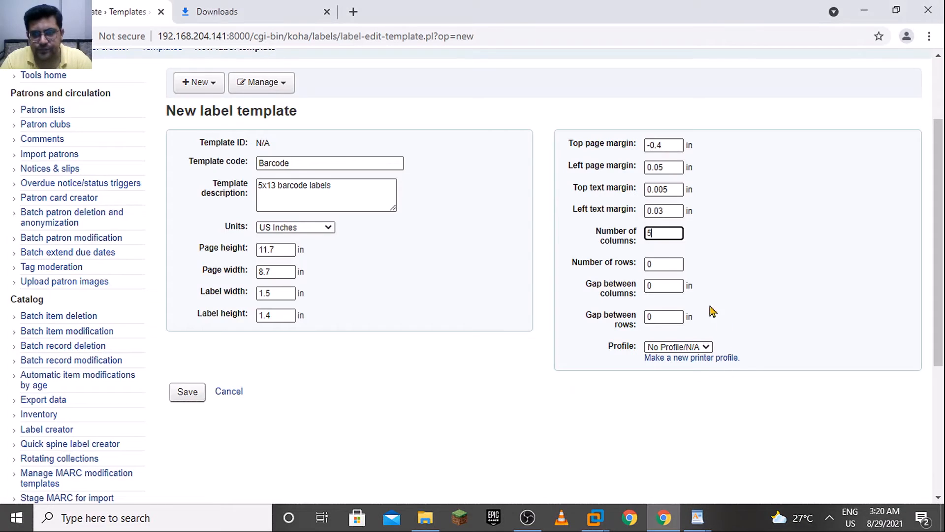
pyautogui.click(656, 263)
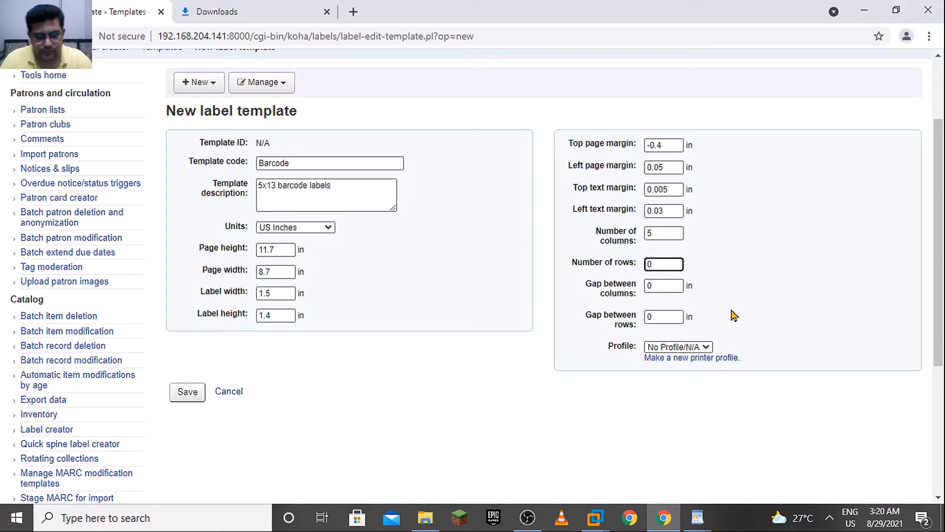
pyautogui.write('13')
# Copy the gap between columns from the WordPad reference and set it to 0.28 in the browser form
pyautogui.click(677, 286)
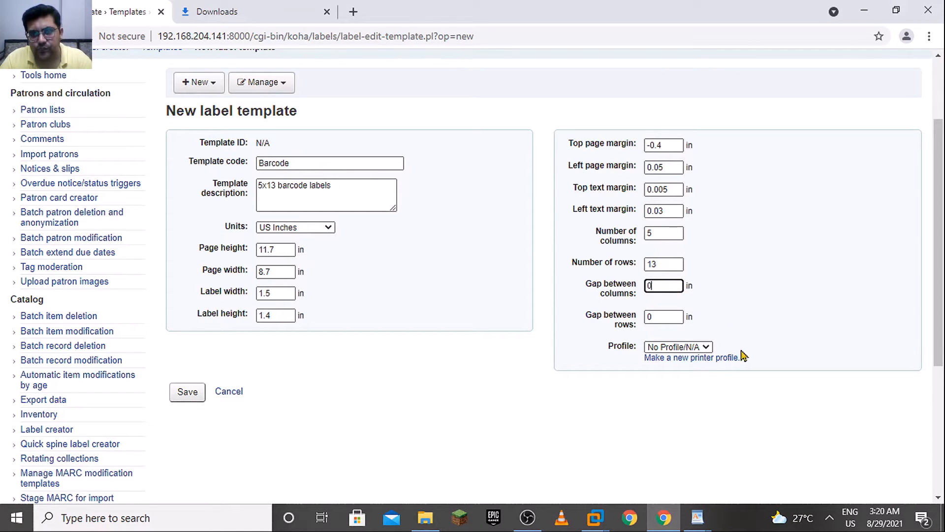
pyautogui.hotkey('alt', 'Tab')
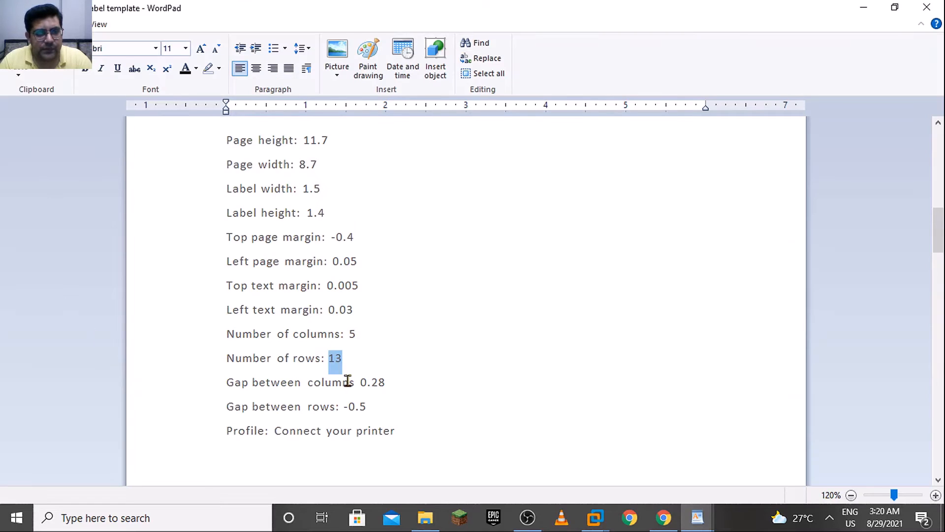
pyautogui.moveTo(385, 383); pyautogui.dragTo(360, 382)
pyautogui.hotkey('alt', 'Tab')
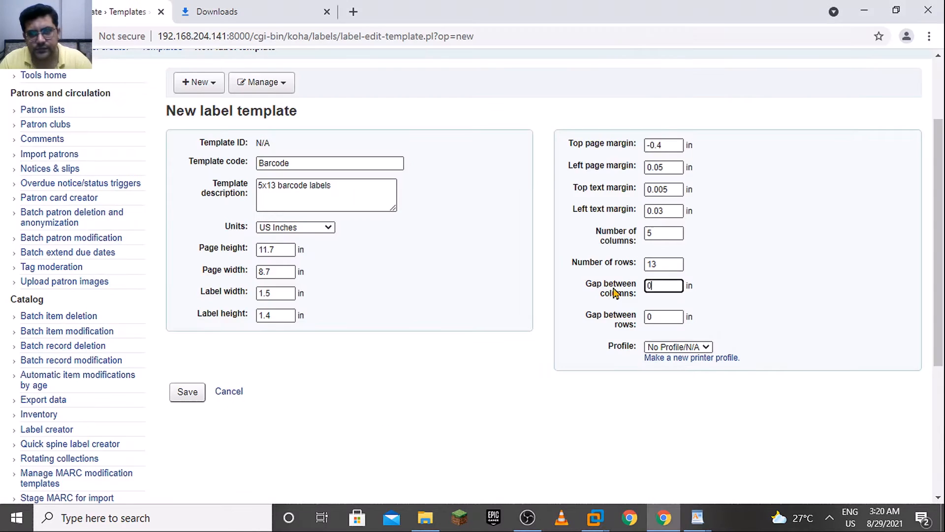
# Copy the gap between rows from the WordPad reference and set it to -0.5 in the browser form
pyautogui.click(658, 315)
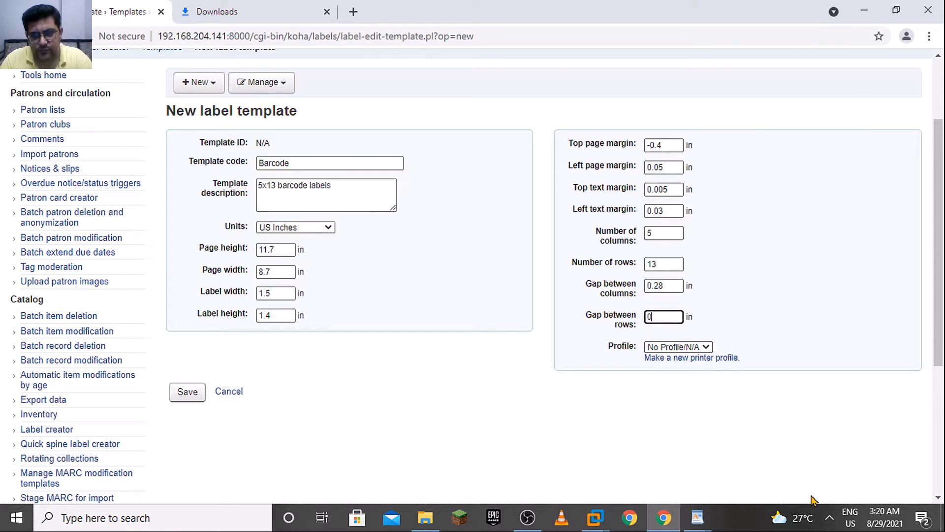
pyautogui.hotkey('alt', 'Tab')
pyautogui.moveTo(384, 407); pyautogui.dragTo(347, 408)
pyautogui.hotkey('ctrl', 'c')
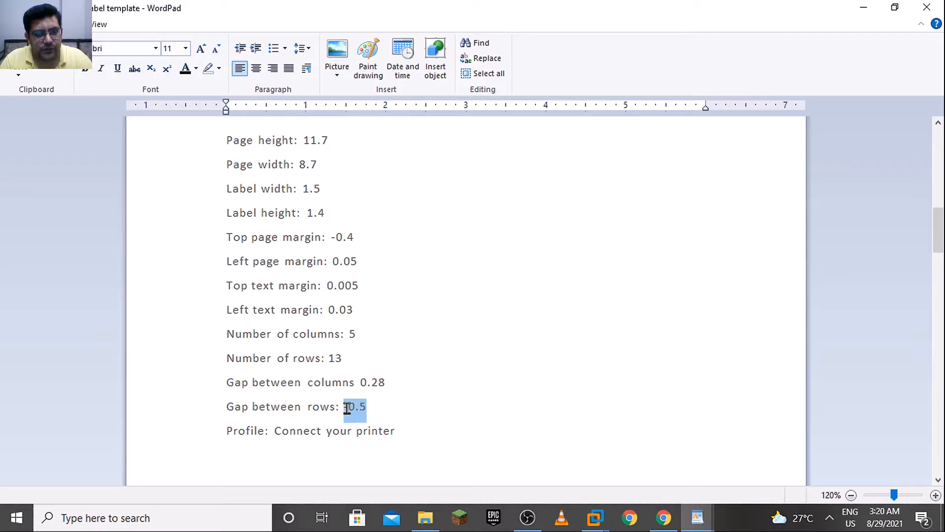
pyautogui.hotkey('alt', 'Tab')
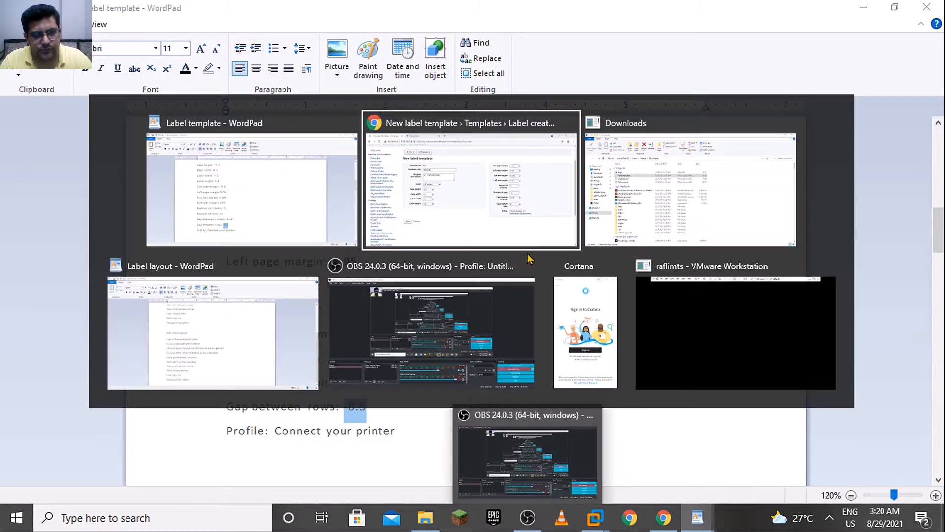
pyautogui.doubleClick(667, 317)
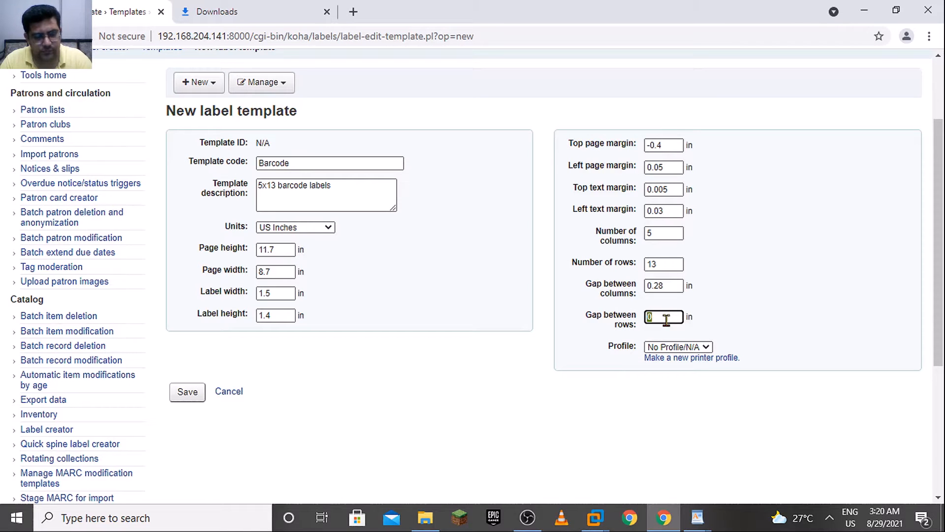
pyautogui.hotkey('ctrl', 'v')
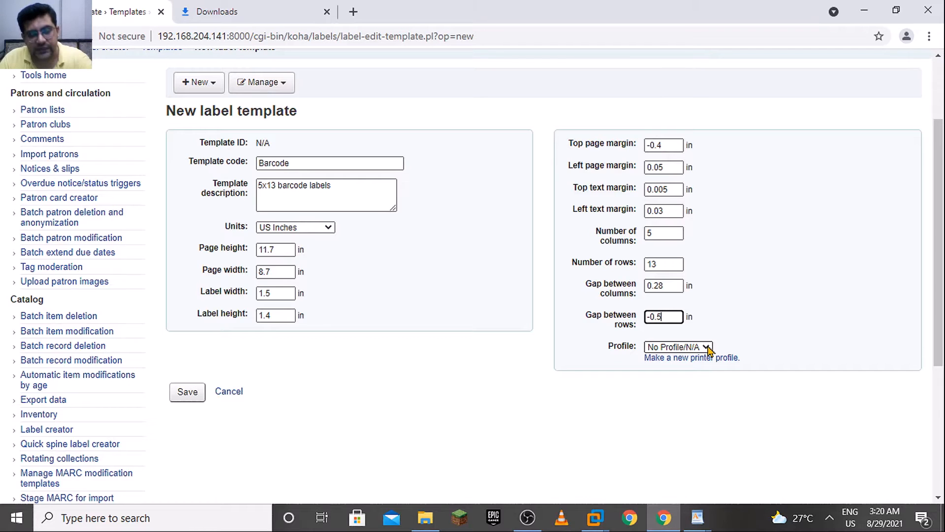
# Keep the printer profile at No Profile/N/A and save the Barcode label template
pyautogui.click(708, 349)
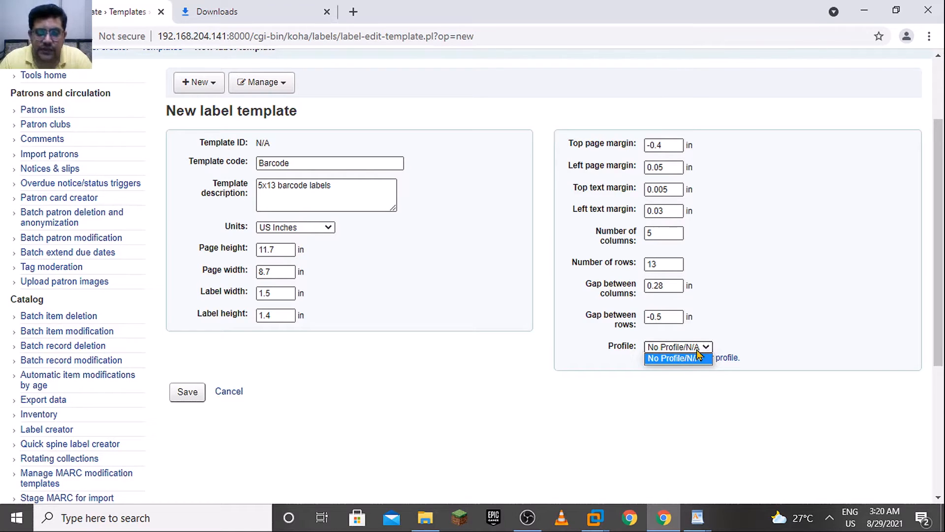
pyautogui.click(743, 329)
pyautogui.click(186, 394)
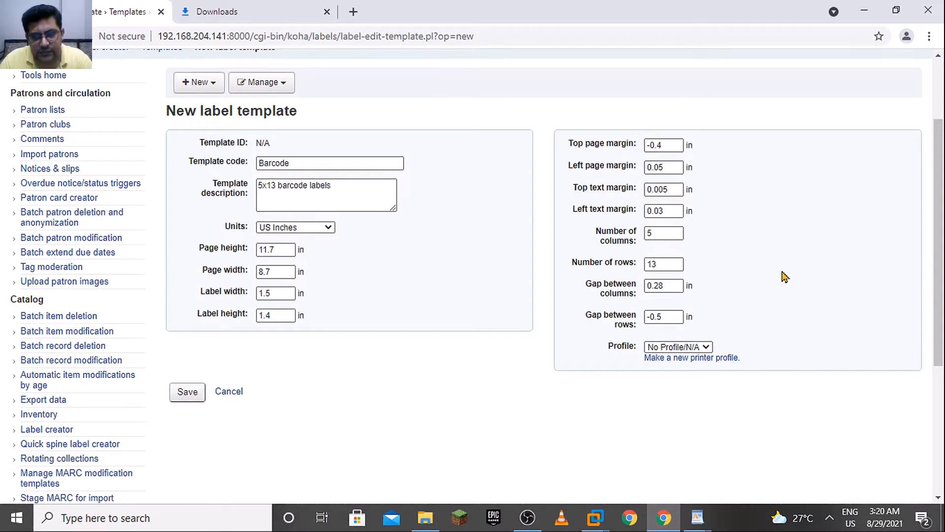
pyautogui.click(667, 317)
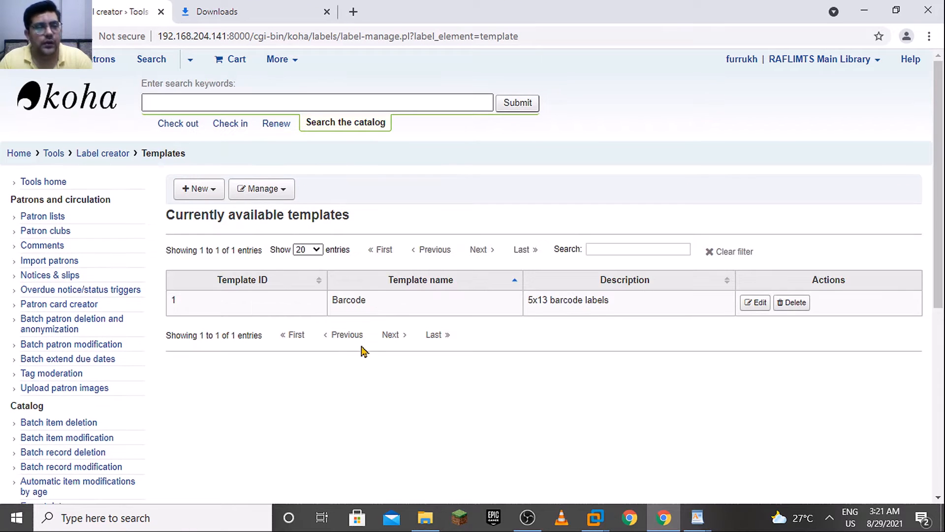
# Find the Spine Label Sample Template section in the WordPad reference, and start a new label template in the browser
pyautogui.hotkey('alt', 'Tab')
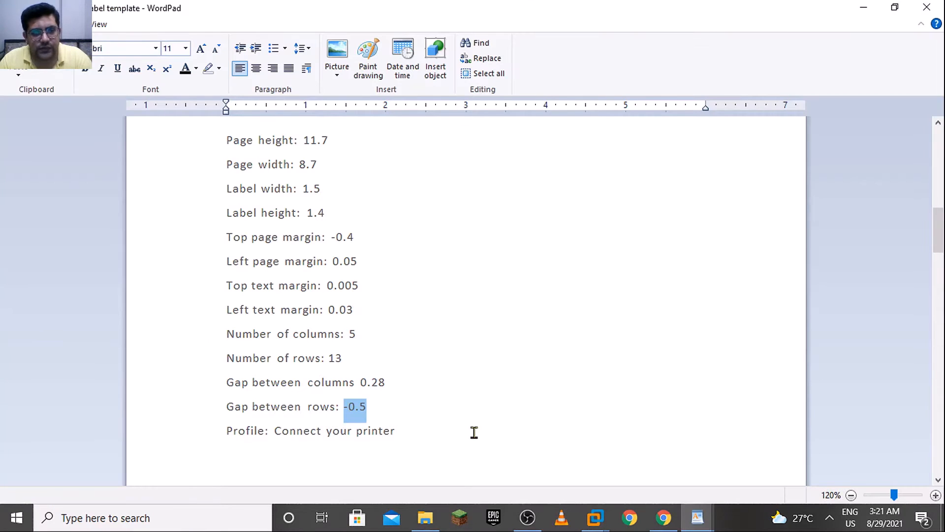
pyautogui.moveTo(941, 232); pyautogui.dragTo(941, 271)
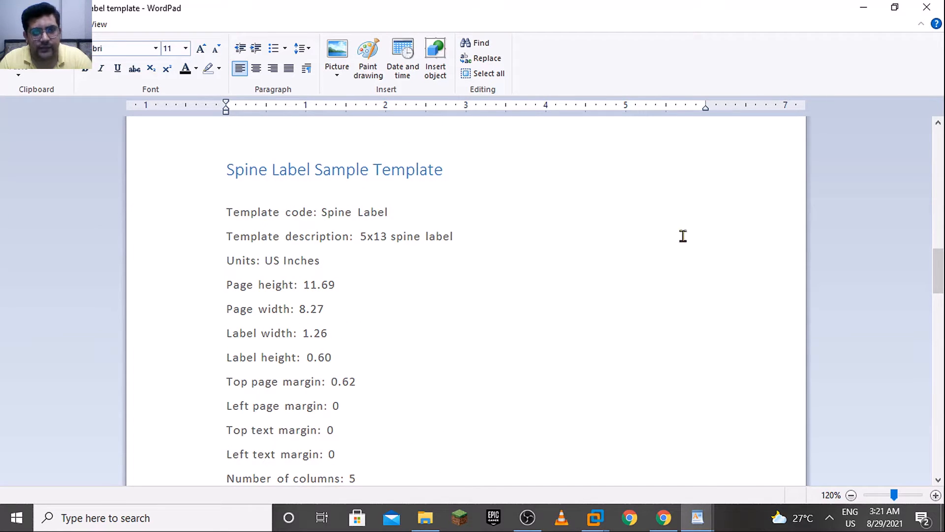
pyautogui.hotkey('alt', 'Tab')
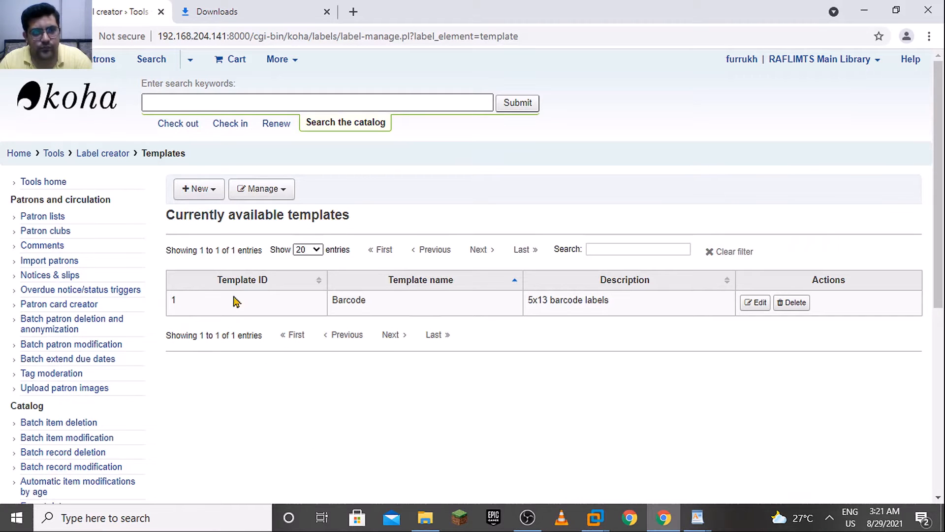
pyautogui.click(205, 192)
pyautogui.click(246, 247)
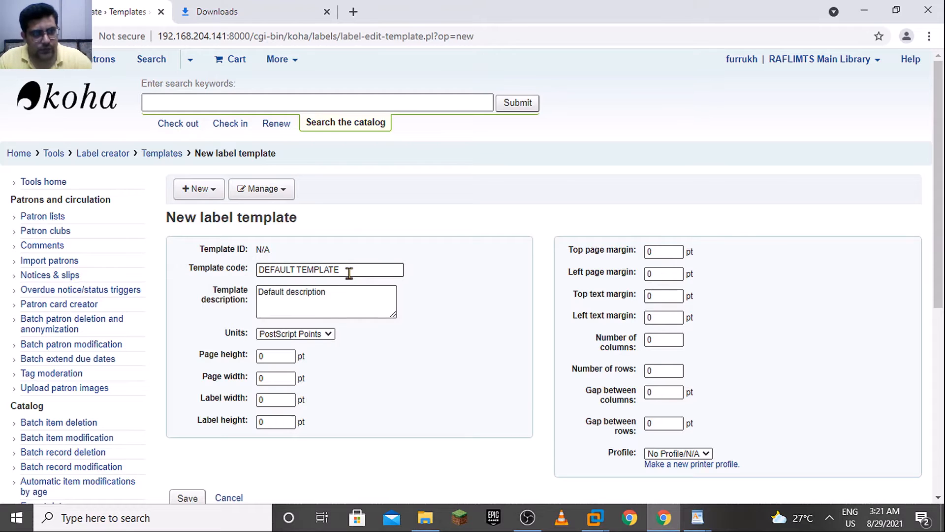
# Copy the template code from the WordPad reference and set it to Spine Label in the browser form
pyautogui.hotkey('alt', 'Tab')
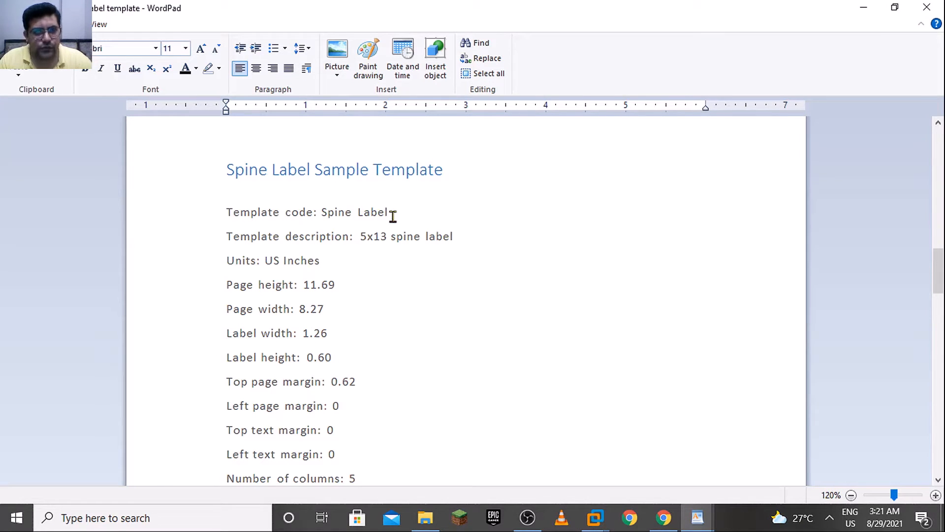
pyautogui.moveTo(390, 213); pyautogui.dragTo(341, 217)
pyautogui.hotkey('ctrl', 'c')
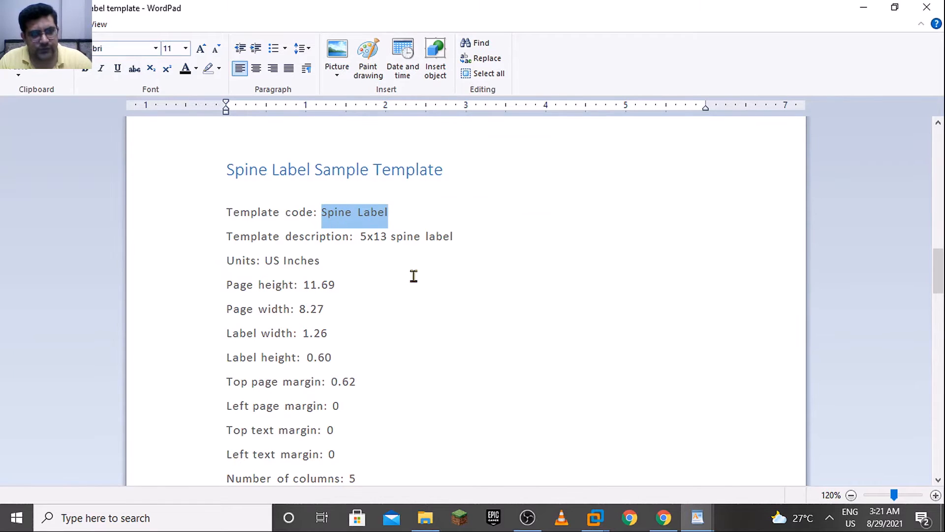
pyautogui.hotkey('alt', 'Tab')
pyautogui.click(348, 271)
pyautogui.hotkey('ctrl', 'a')
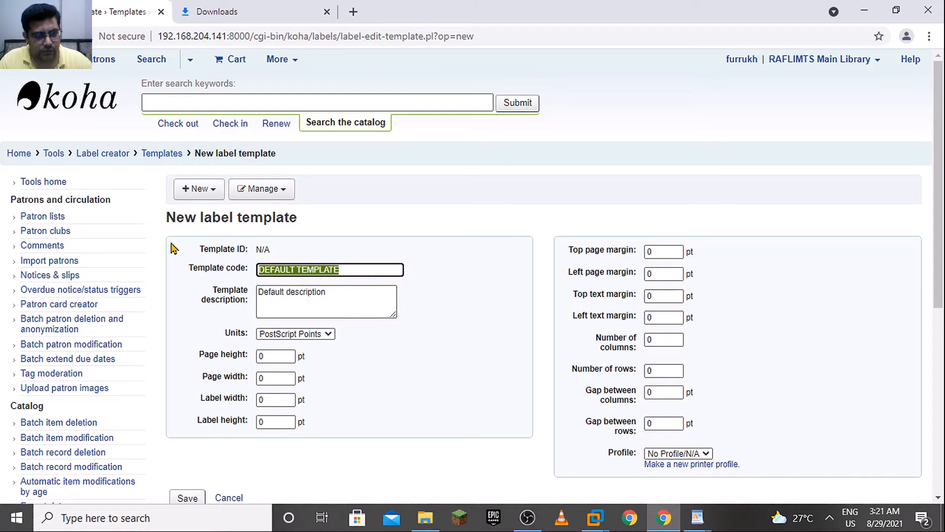
pyautogui.hotkey('ctrl', 'v')
# Replace the default template description with "5x13 spine label", copied from the WordPad reference into the browser form
pyautogui.moveTo(331, 294); pyautogui.dragTo(270, 293)
pyautogui.hotkey('ctrl', 'a')
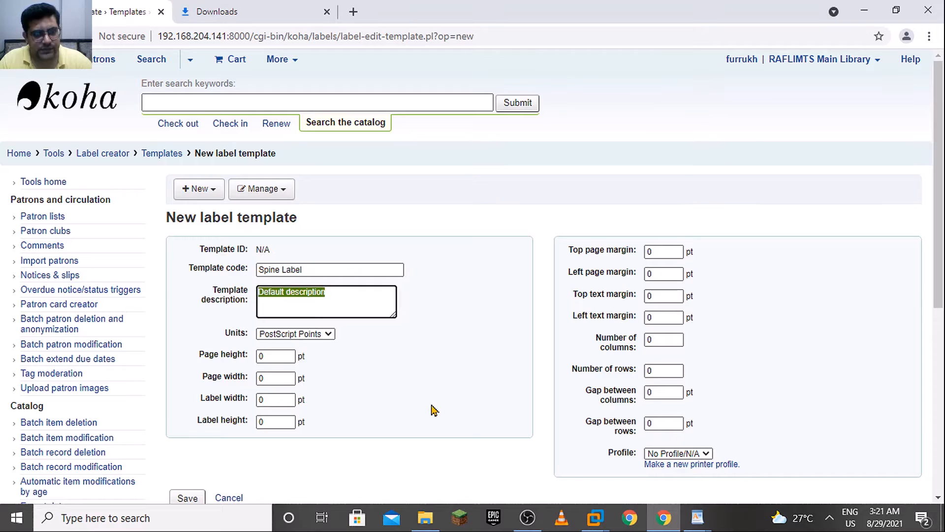
pyautogui.hotkey('alt', 'Tab')
pyautogui.moveTo(468, 232); pyautogui.dragTo(363, 236)
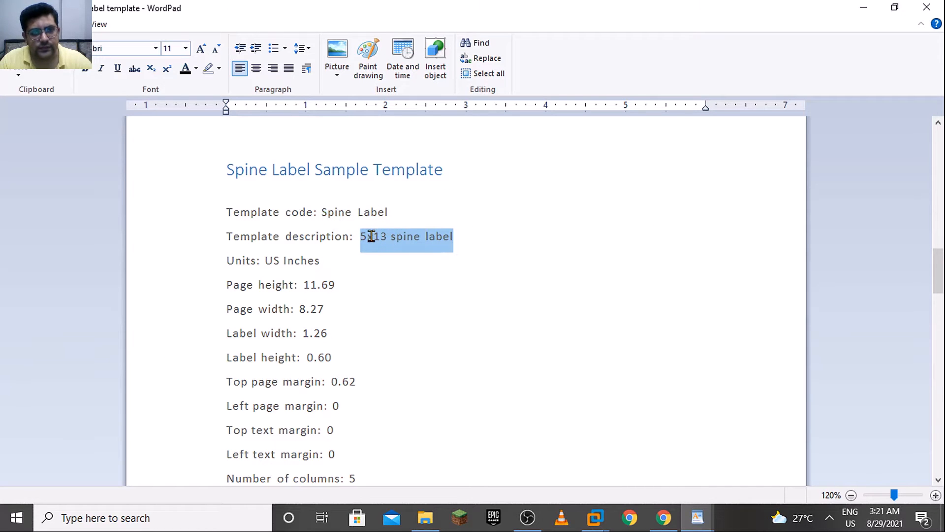
pyautogui.hotkey('ctrl', 'c')
pyautogui.hotkey('alt', 'Tab')
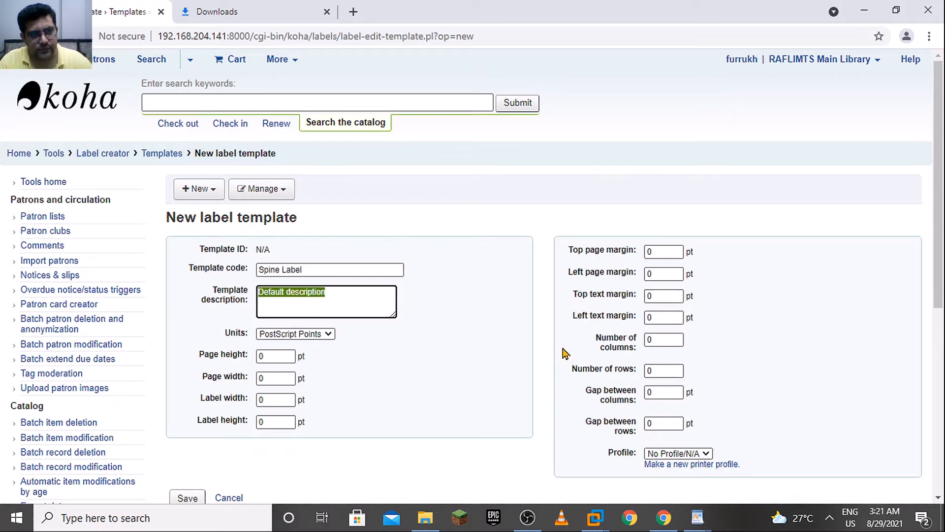
pyautogui.hotkey('ctrl', 'v')
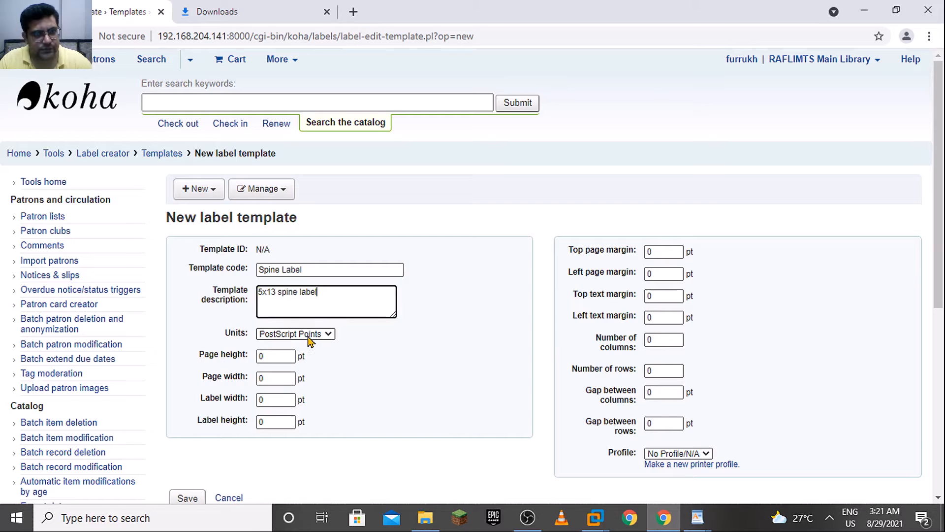
# Look up the units in the WordPad reference and set them to US Inches in the browser form
pyautogui.hotkey('alt', 'Tab')
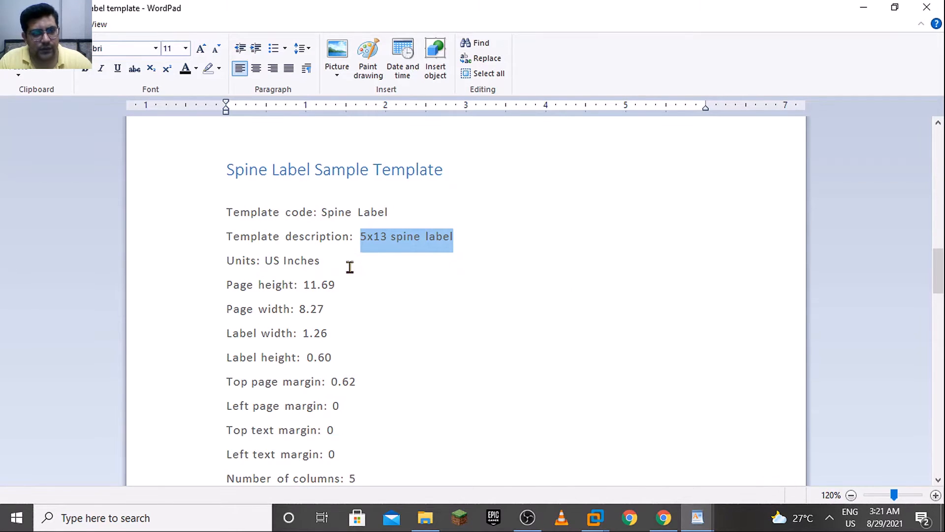
pyautogui.hotkey('alt', 'Tab')
pyautogui.click(311, 336)
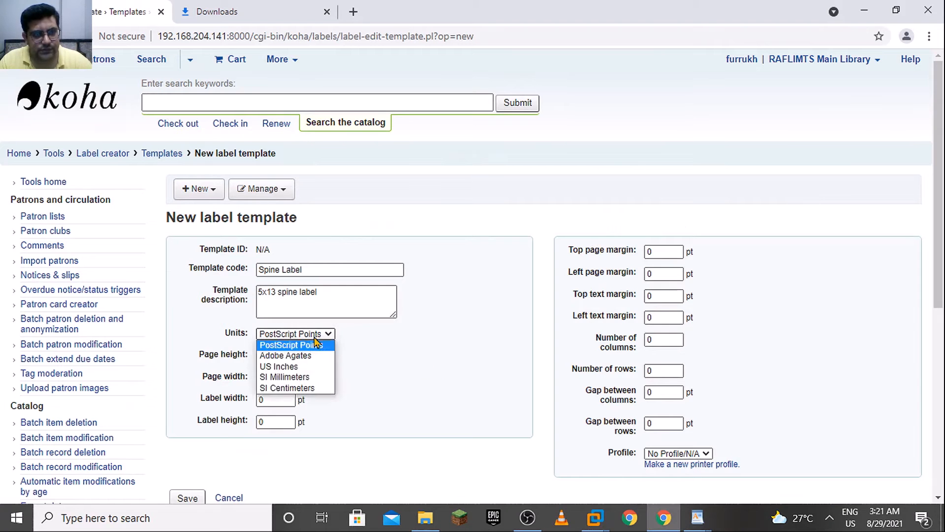
pyautogui.click(308, 366)
# Copy the page height from the WordPad reference and set it to 11.69 in the browser form
pyautogui.hotkey('alt', 'Tab')
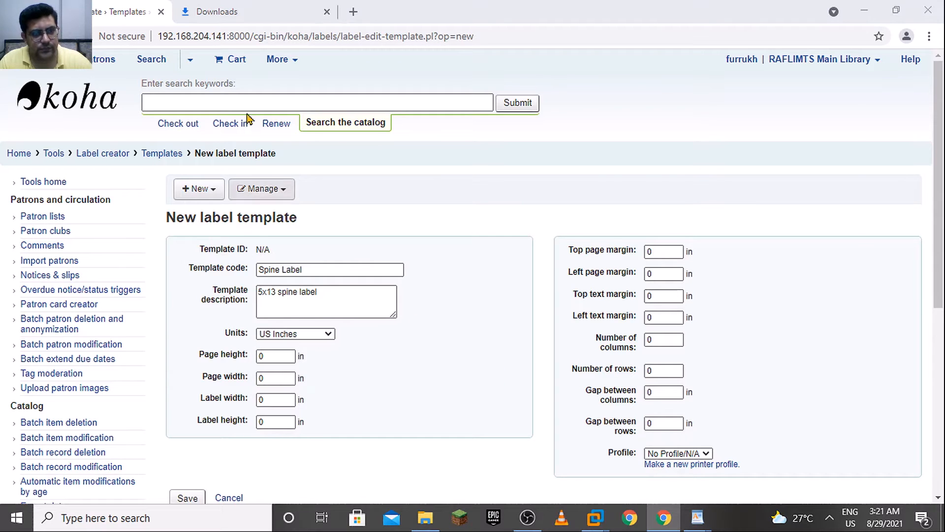
pyautogui.click(345, 262)
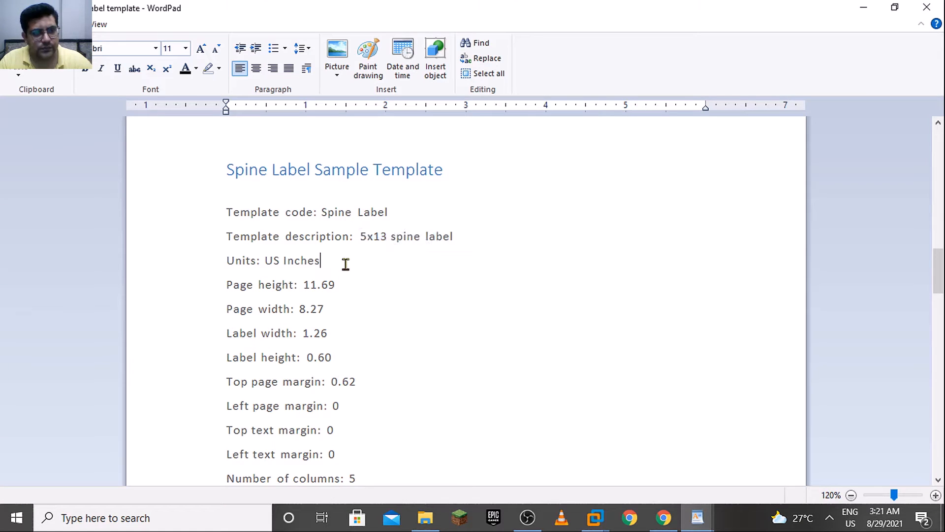
pyautogui.click(359, 290)
pyautogui.moveTo(335, 290); pyautogui.dragTo(302, 290)
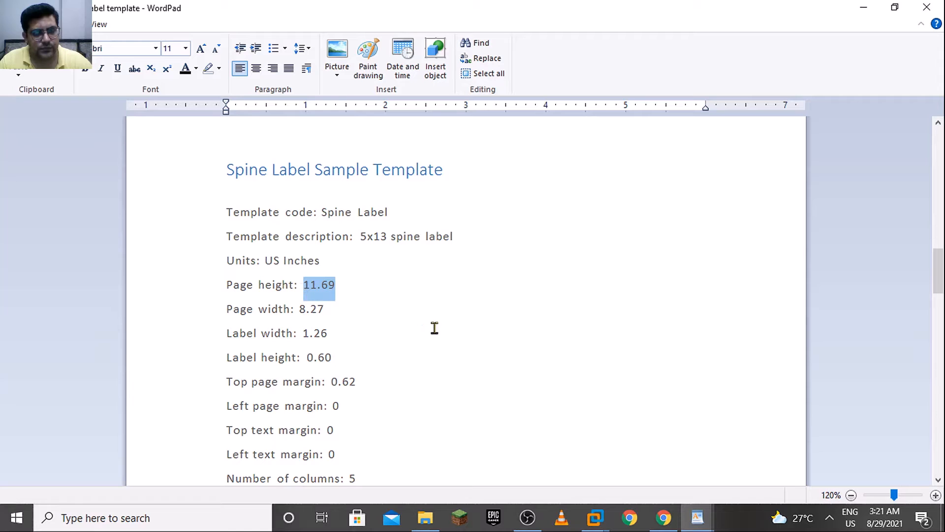
pyautogui.hotkey('shift', 'Right')
pyautogui.hotkey('shift', 'Left')
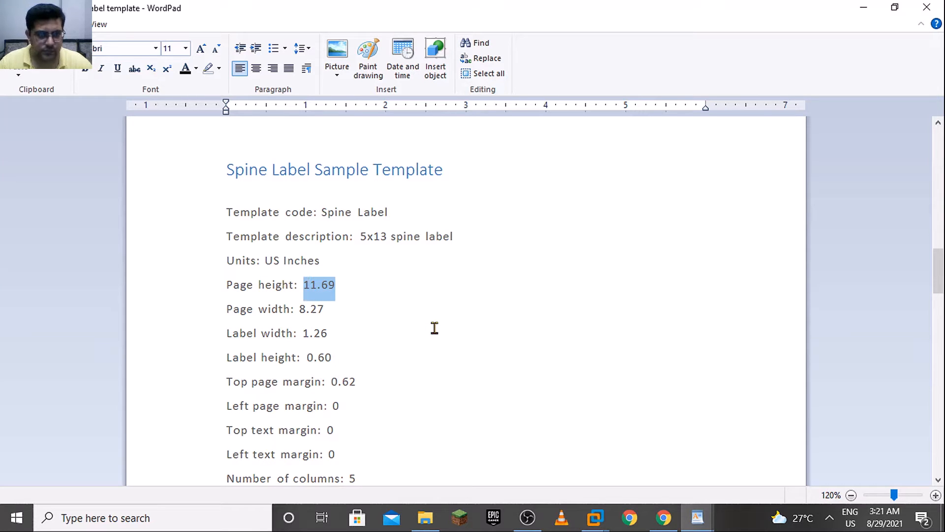
pyautogui.hotkey('alt', 'Tab')
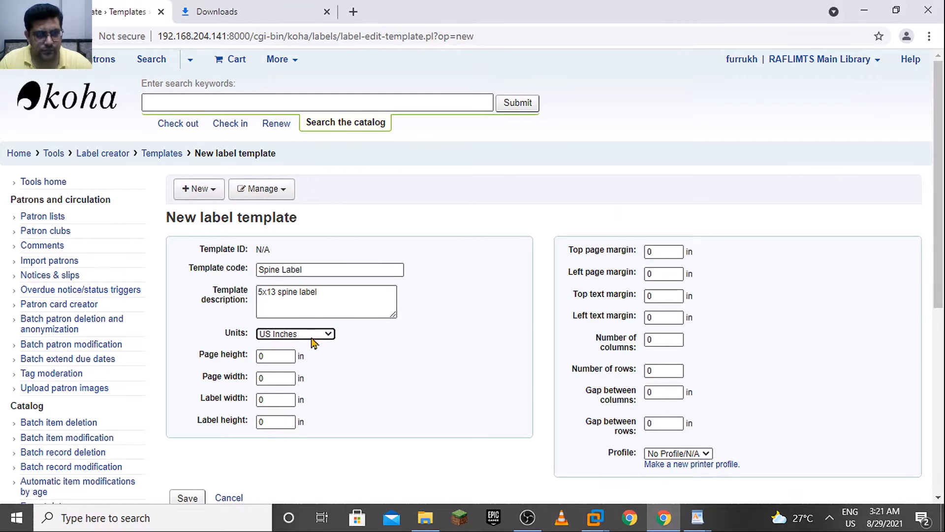
pyautogui.click(276, 355)
pyautogui.hotkey('ctrl', 'v')
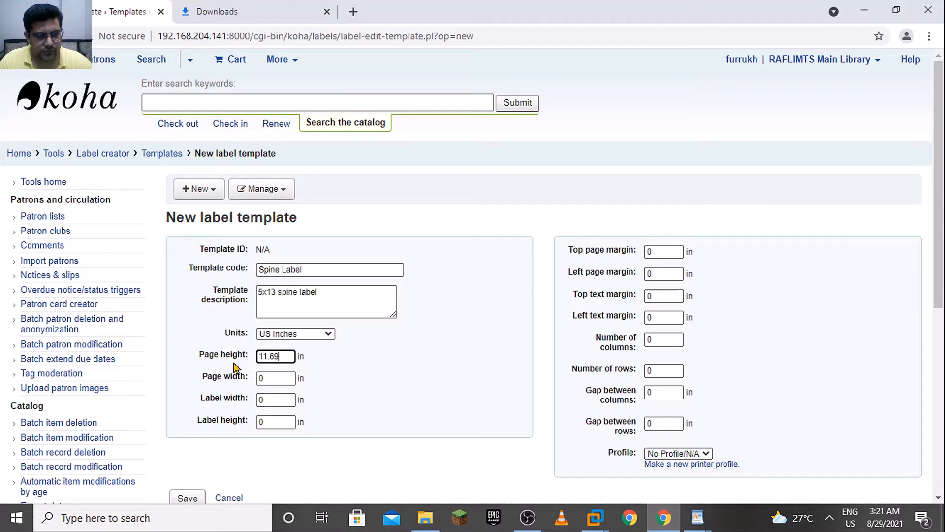
# Copy the page width from the WordPad reference and set it to 8.27 in the browser form
pyautogui.click(255, 375)
pyautogui.hotkey('alt', 'Tab')
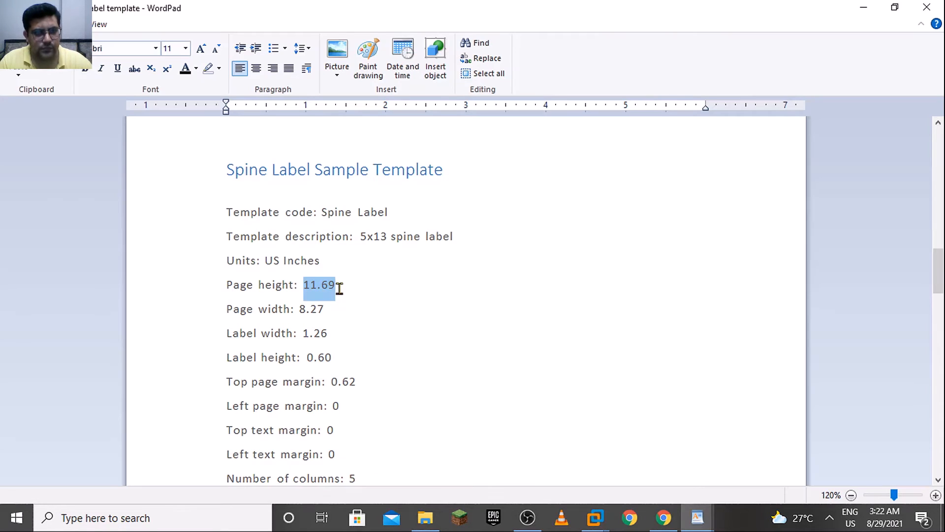
pyautogui.moveTo(337, 310); pyautogui.dragTo(303, 308)
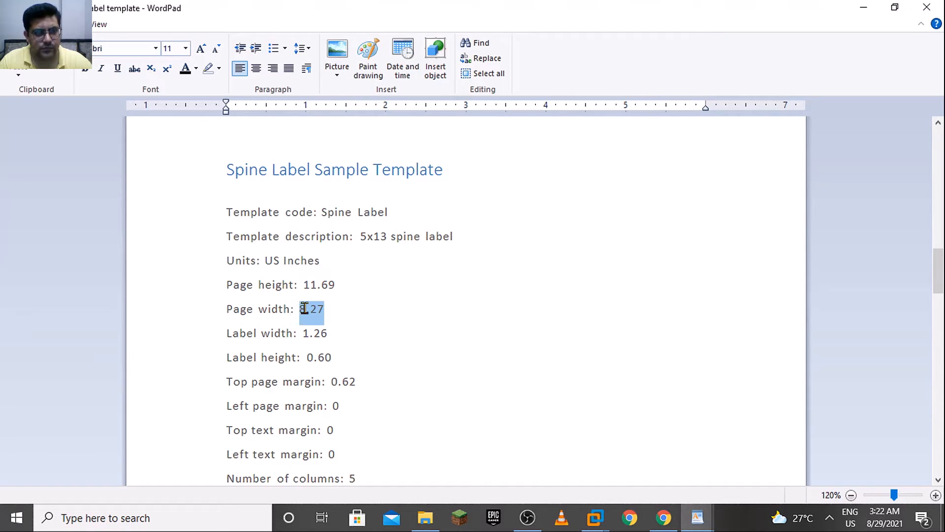
pyautogui.hotkey('alt', 'Tab')
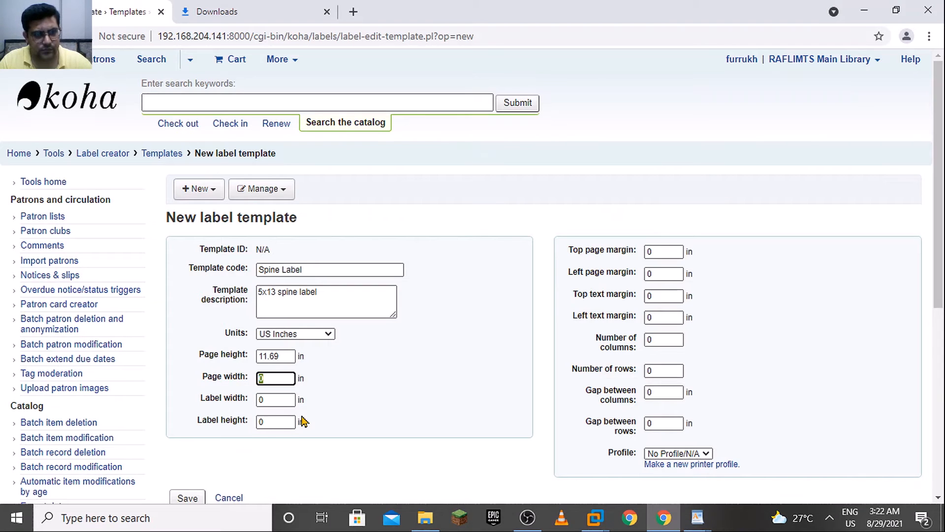
# Copy the label width from the WordPad reference and set it to 1.26 in the browser form
pyautogui.click(291, 401)
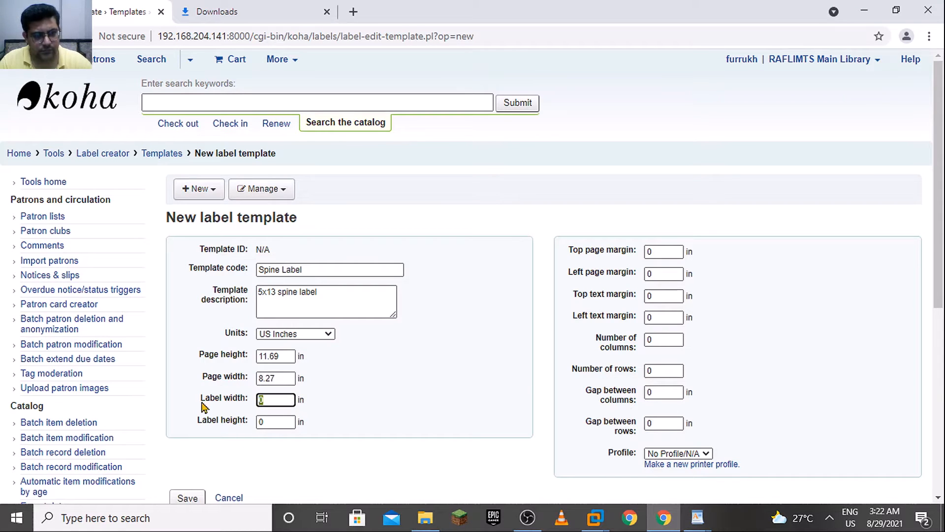
pyautogui.hotkey('alt', 'Tab')
pyautogui.click(344, 333)
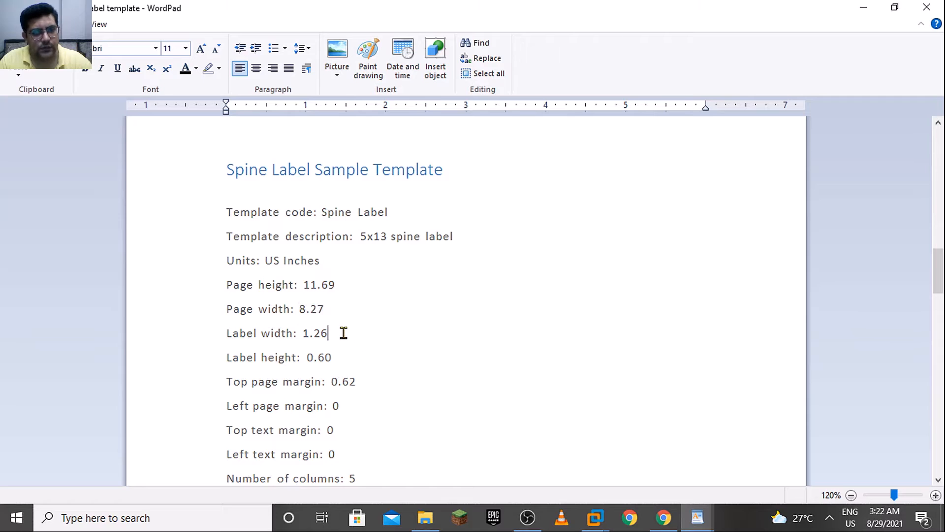
pyautogui.moveTo(344, 333); pyautogui.dragTo(309, 333)
pyautogui.hotkey('ctrl', 'c')
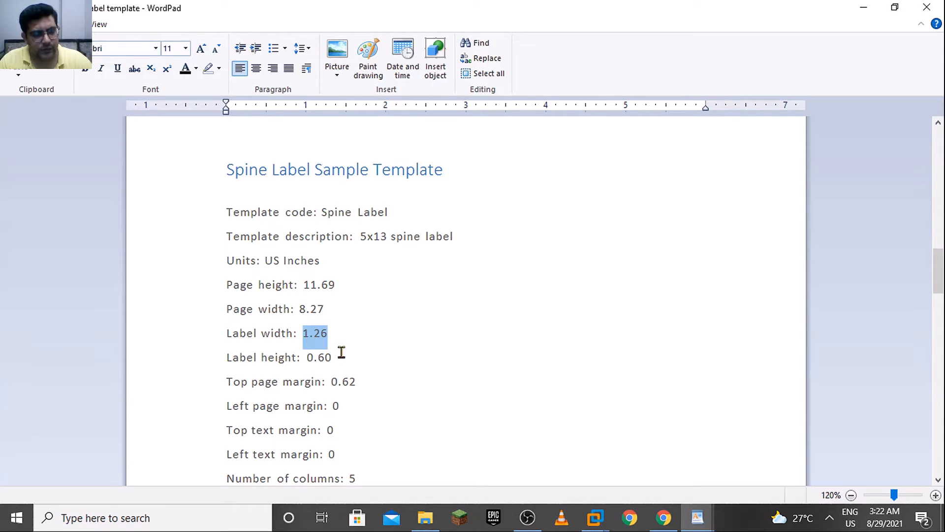
pyautogui.hotkey('alt', 'Tab')
pyautogui.doubleClick(279, 400)
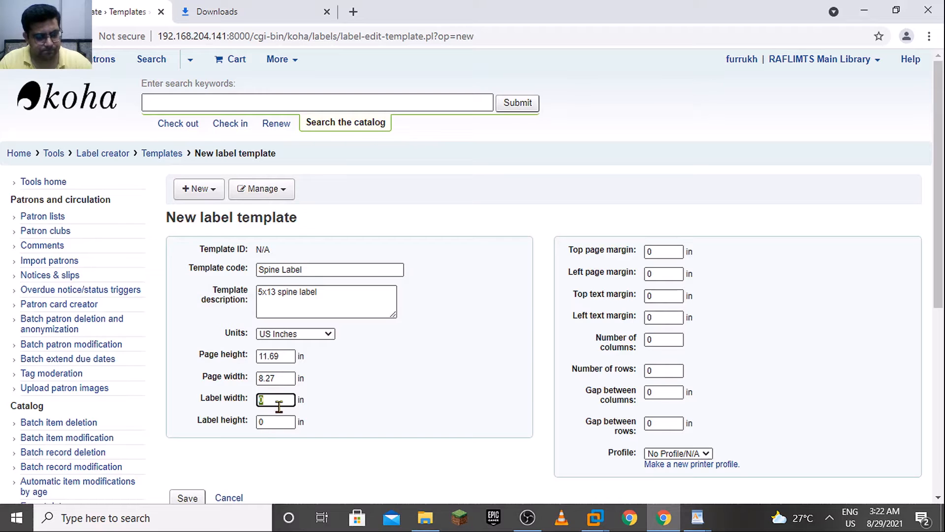
pyautogui.hotkey('ctrl', 'v')
# Copy the label height from the WordPad reference and set it to 0.60 in the browser form
pyautogui.doubleClick(288, 422)
pyautogui.hotkey('alt', 'Tab')
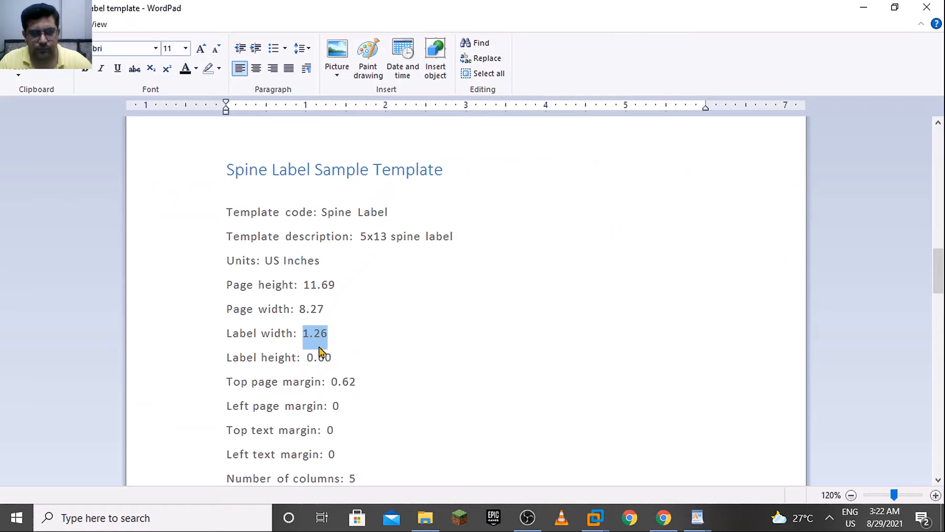
pyautogui.moveTo(338, 363); pyautogui.dragTo(307, 363)
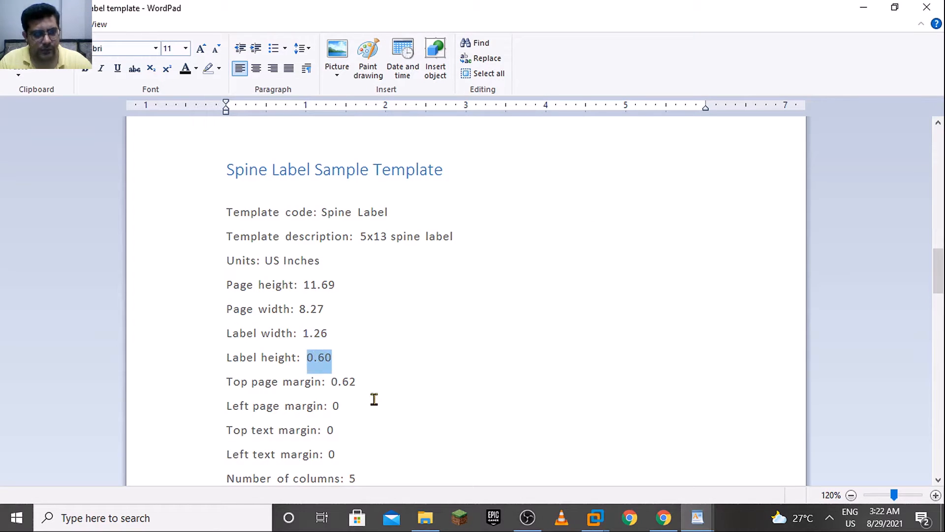
pyautogui.hotkey('alt', 'Tab')
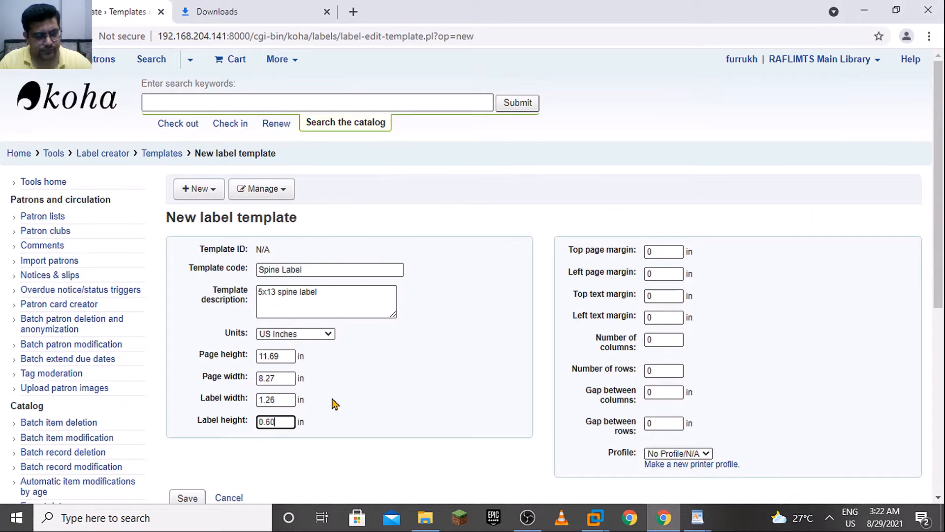
# Copy the top page margin from the WordPad reference and set it to 0.62 in the browser form
pyautogui.doubleClick(666, 247)
pyautogui.hotkey('alt', 'Tab')
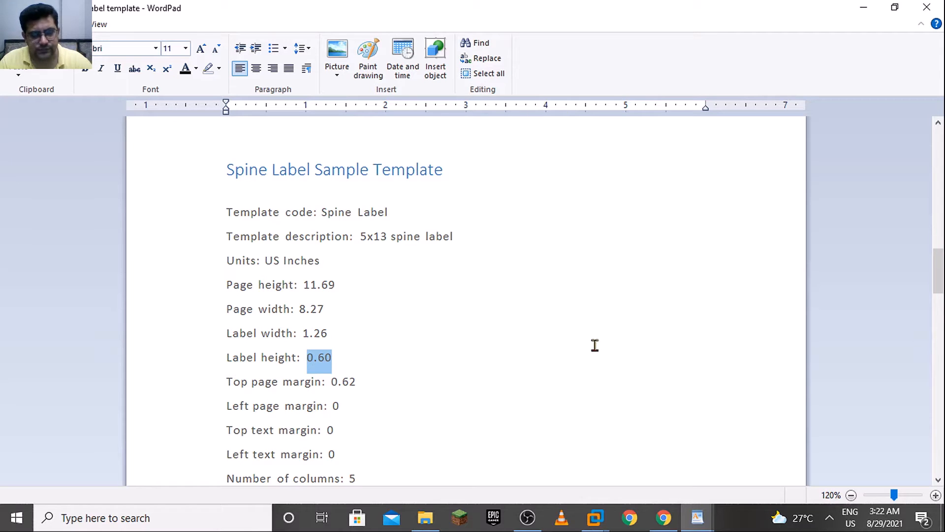
pyautogui.hotkey('alt', 'Tab')
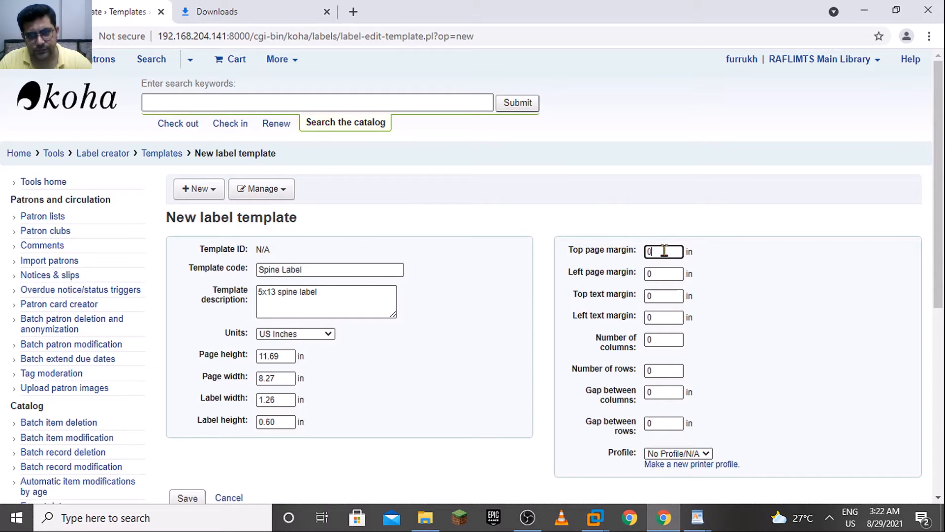
pyautogui.hotkey('alt', 'Tab')
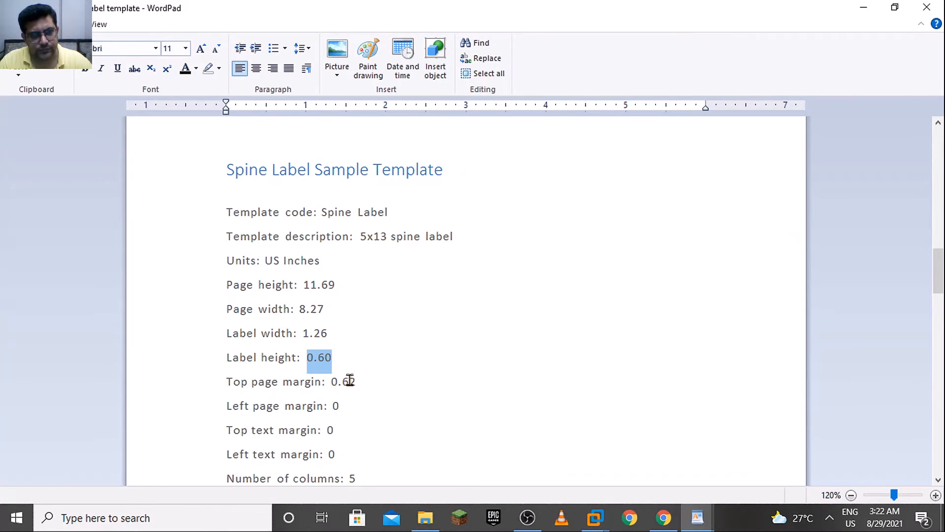
pyautogui.moveTo(367, 382); pyautogui.dragTo(330, 382)
pyautogui.hotkey('ctrl', 'c')
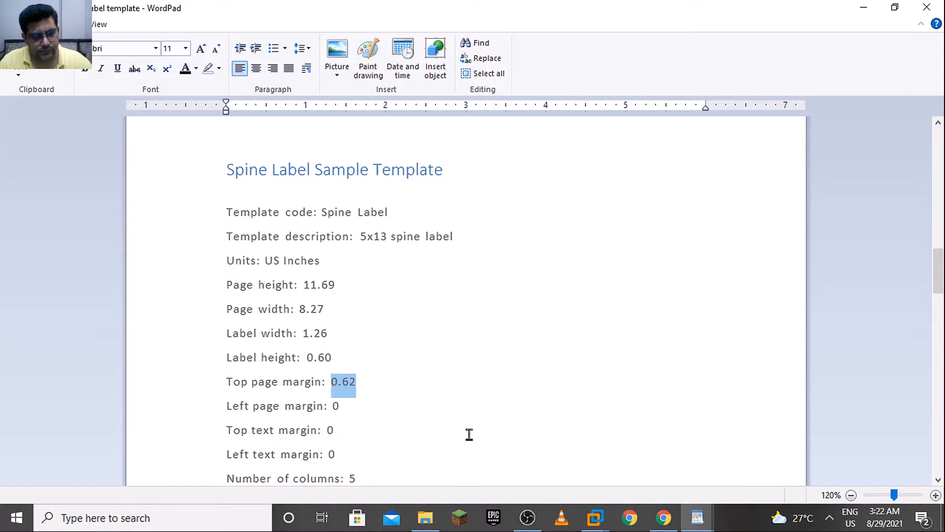
pyautogui.hotkey('alt', 'Tab')
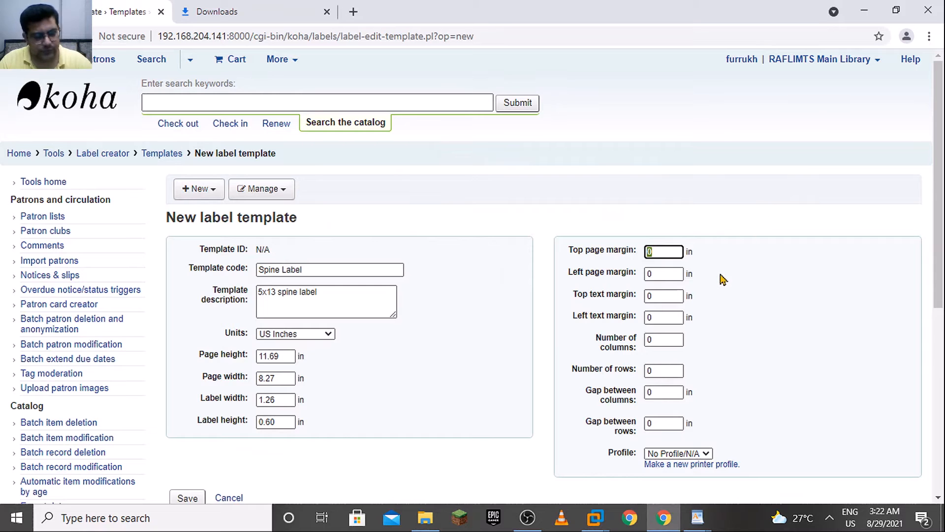
pyautogui.hotkey('ctrl', 'v')
pyautogui.click(671, 274)
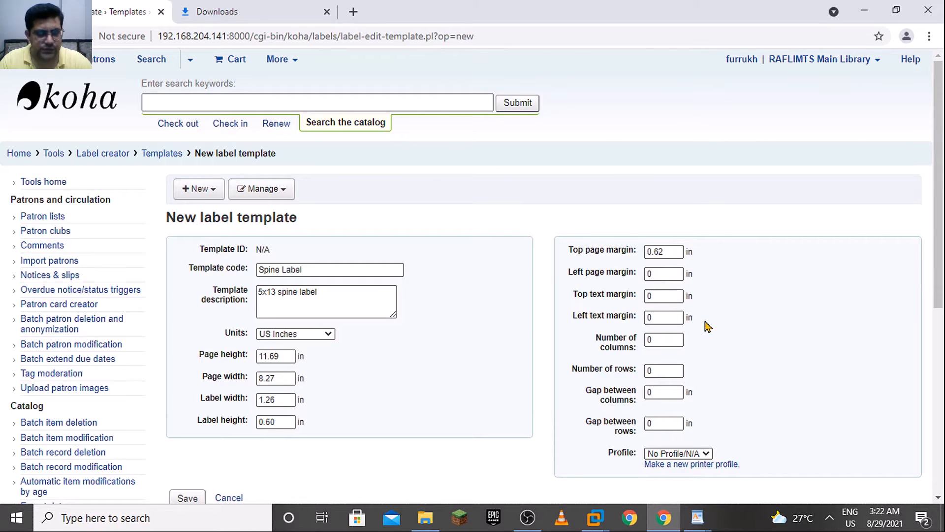
# Copy the left page margin from the WordPad reference and set it to 0 in the browser form
pyautogui.hotkey('alt', 'Tab')
pyautogui.doubleClick(333, 408)
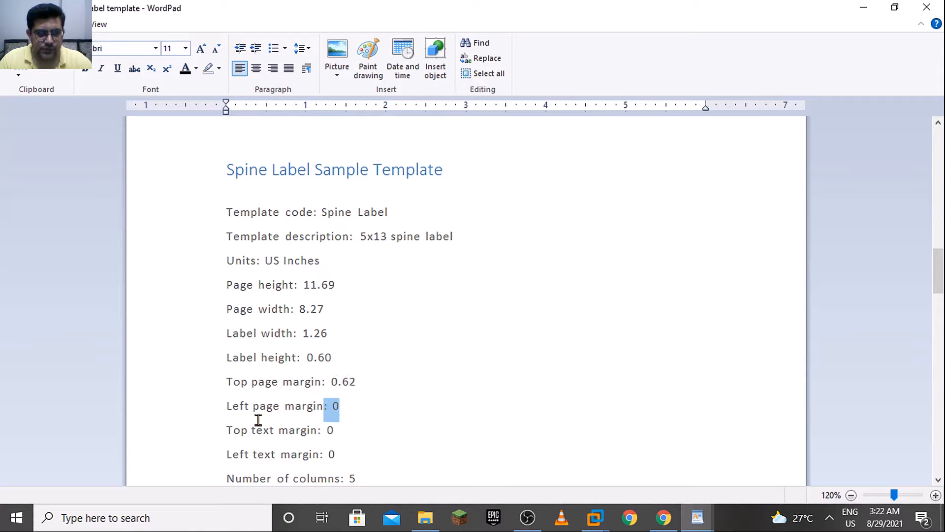
pyautogui.hotkey('alt', 'Tab')
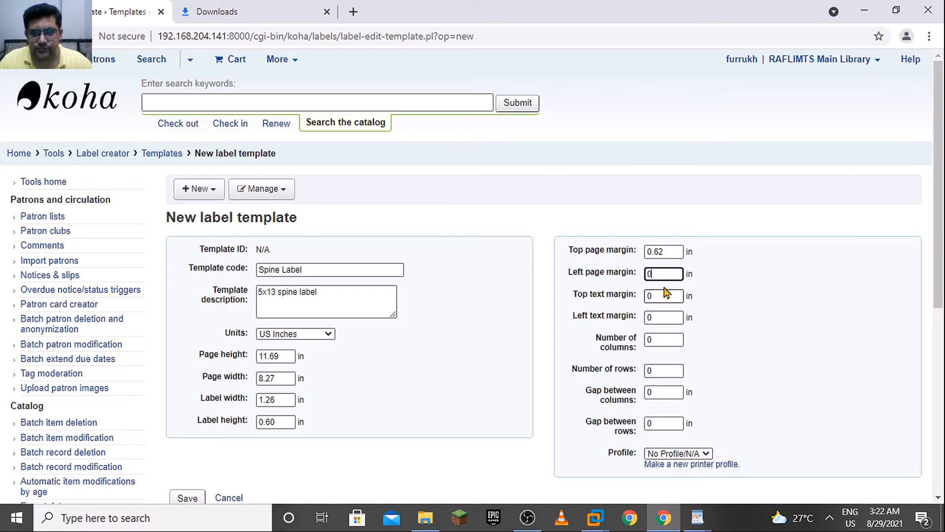
# Check the grid size in the WordPad reference and set 5 columns and 13 rows in the browser form
pyautogui.hotkey('alt', 'Tab')
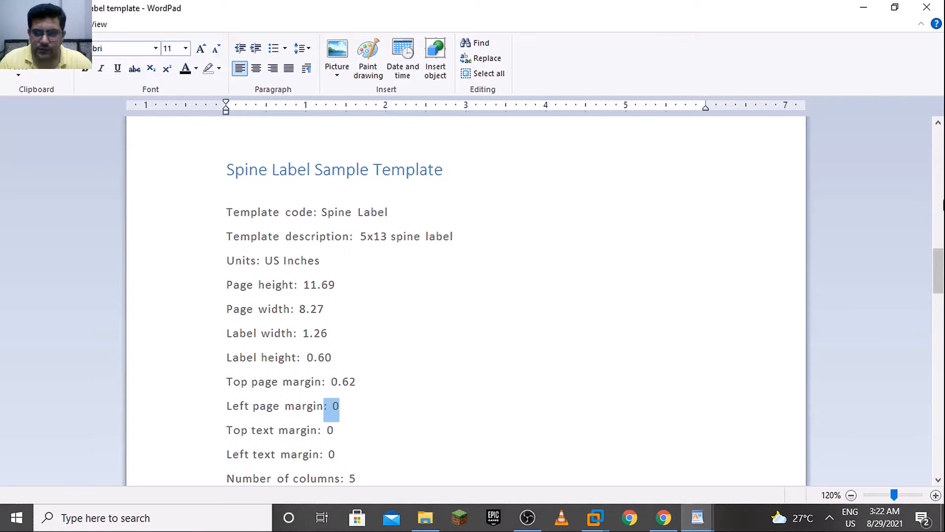
pyautogui.moveTo(943, 264); pyautogui.dragTo(944, 277)
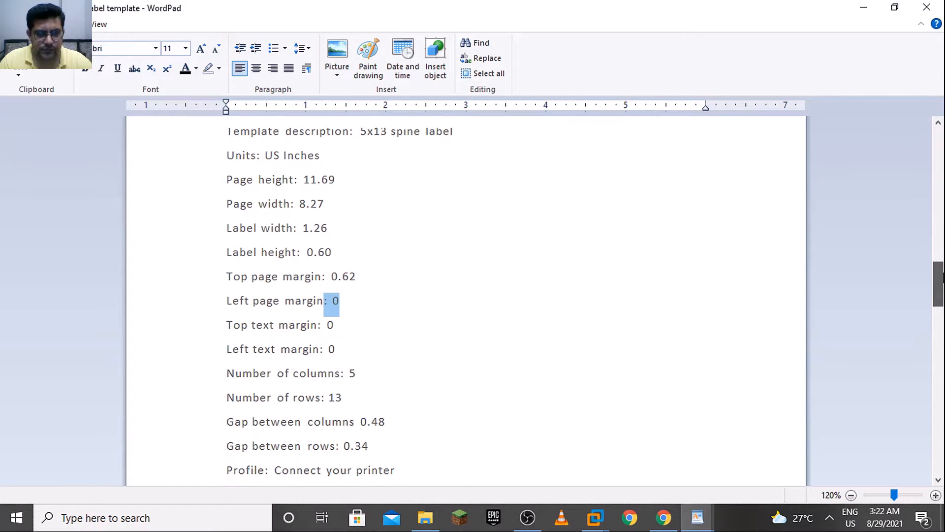
pyautogui.click(357, 379)
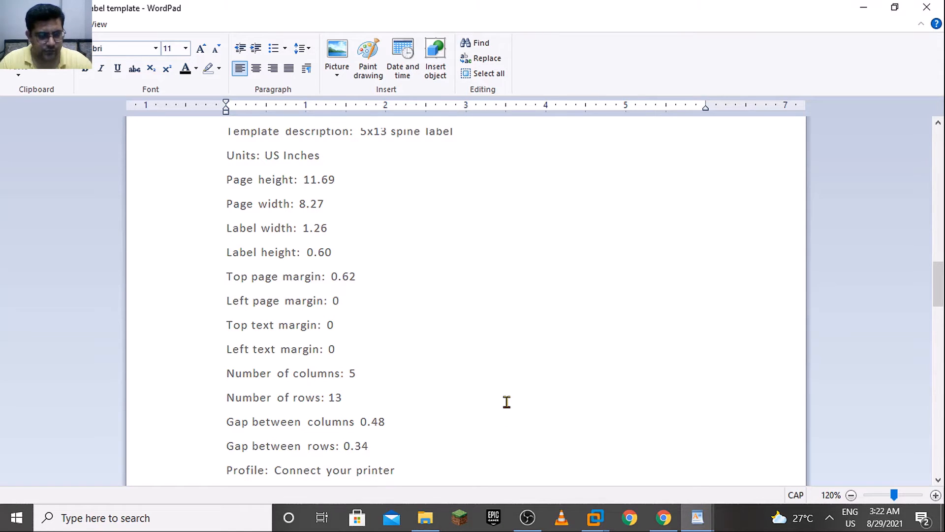
pyautogui.hotkey('alt', 'Tab')
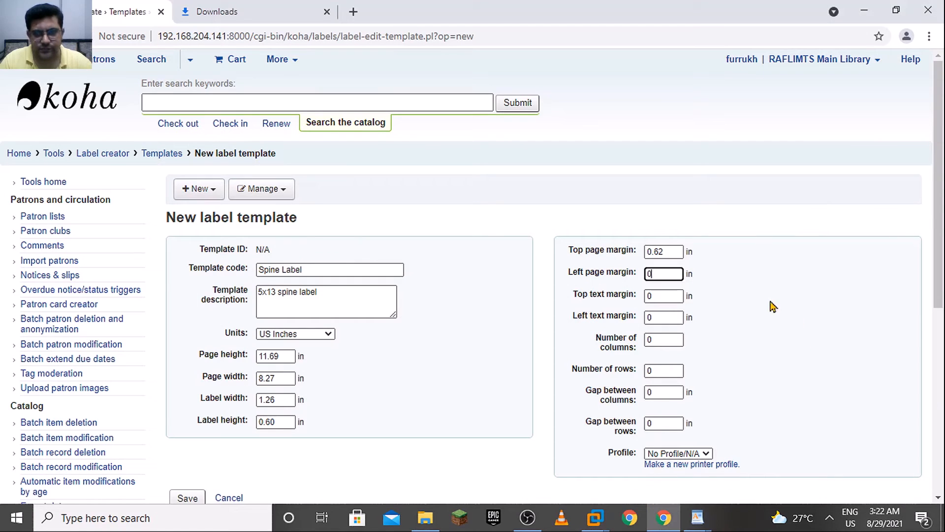
pyautogui.click(657, 339)
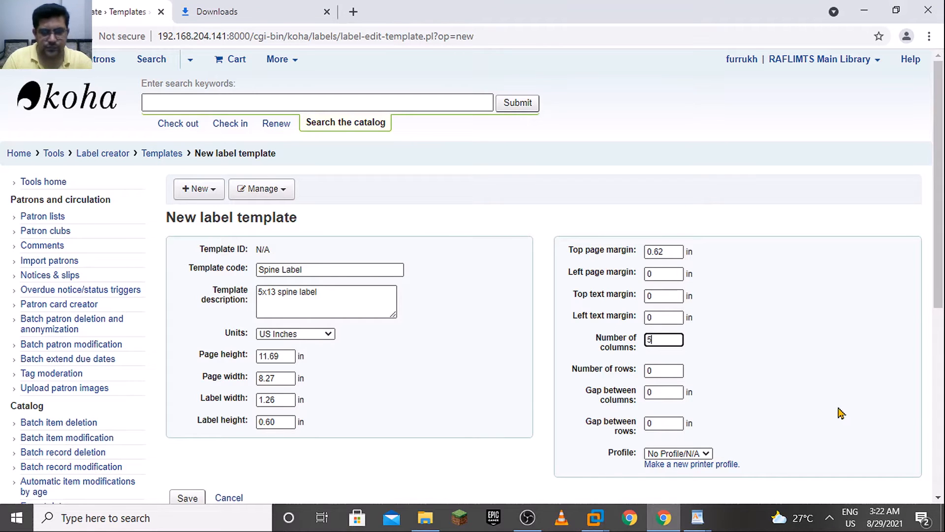
pyautogui.write('5')
pyautogui.click(681, 369)
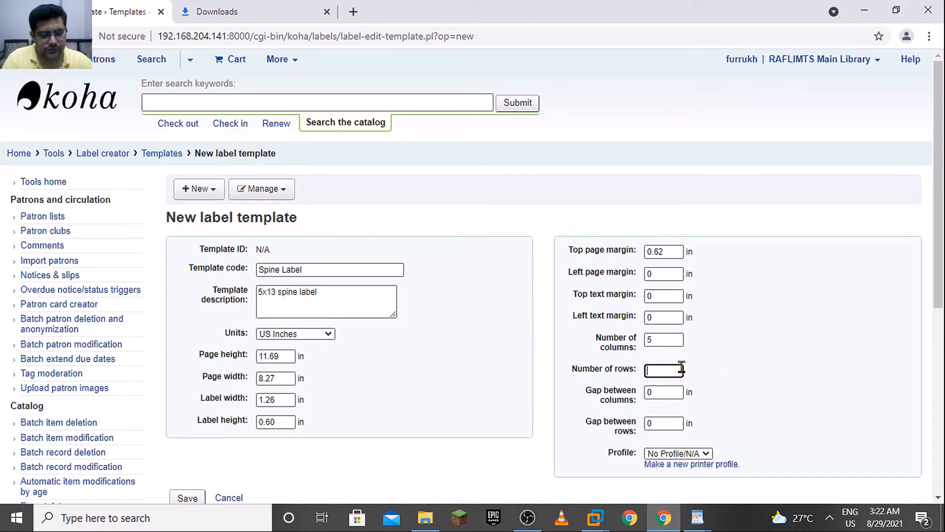
# Copy the gap between columns from the WordPad reference and set it to 0.48 in the browser form
pyautogui.click(671, 392)
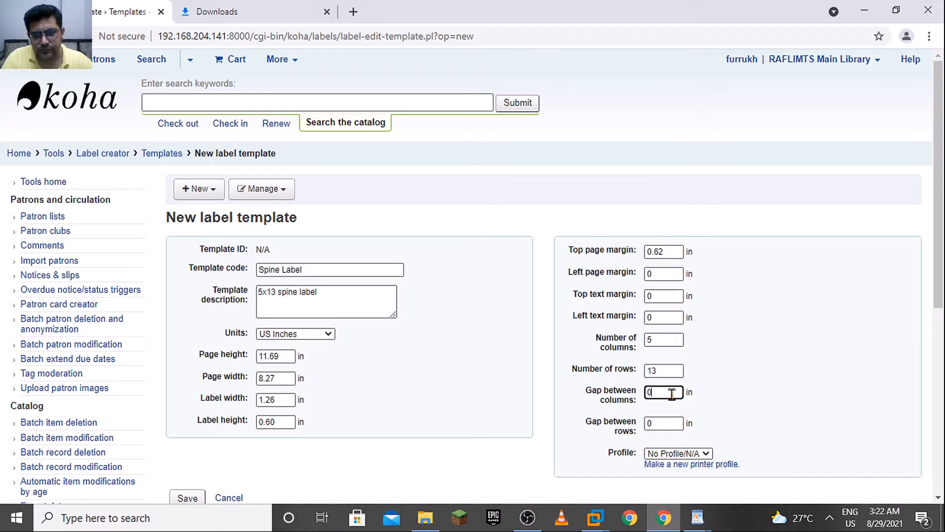
pyautogui.hotkey('alt', 'Tab')
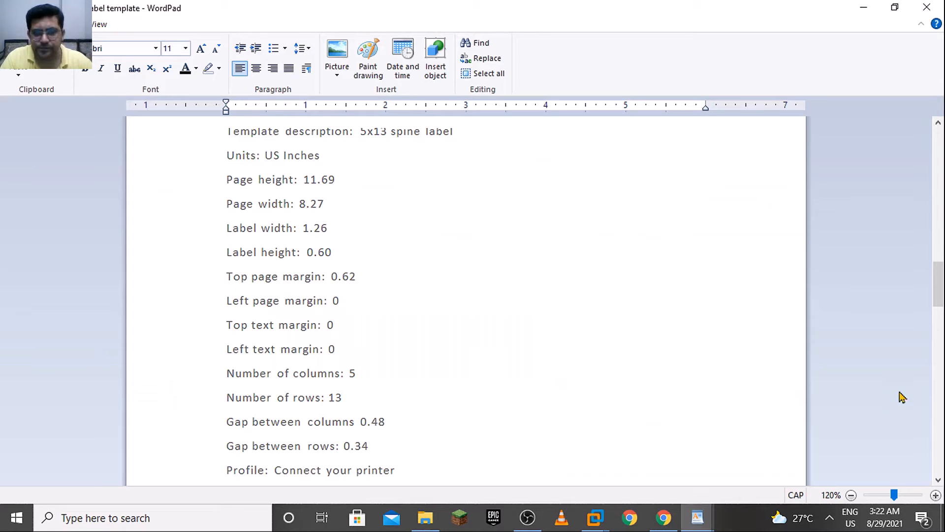
pyautogui.click(392, 424)
pyautogui.moveTo(392, 424); pyautogui.dragTo(363, 424)
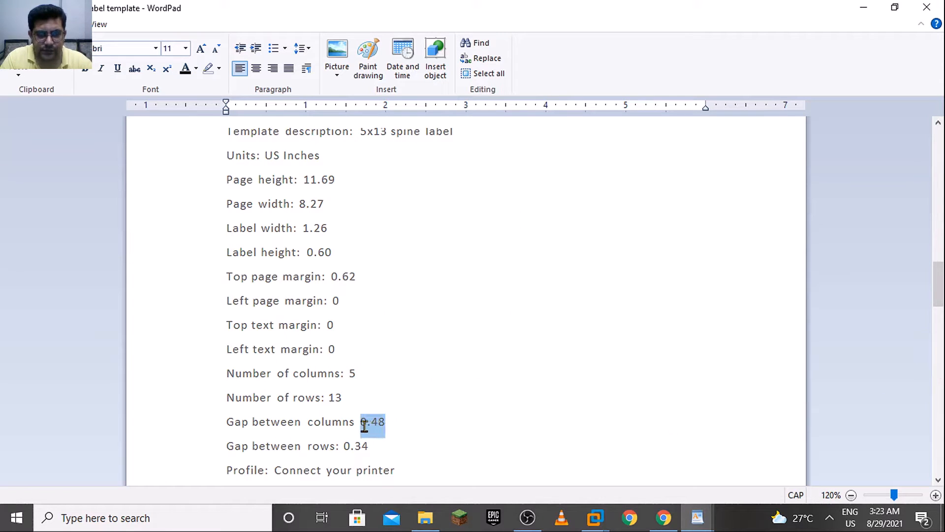
pyautogui.press('super+space')
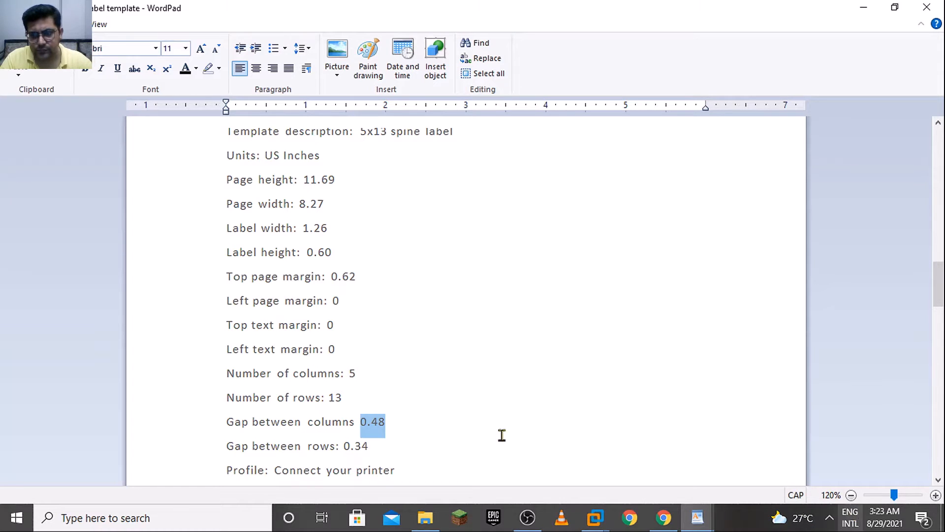
pyautogui.hotkey('alt', 'Tab')
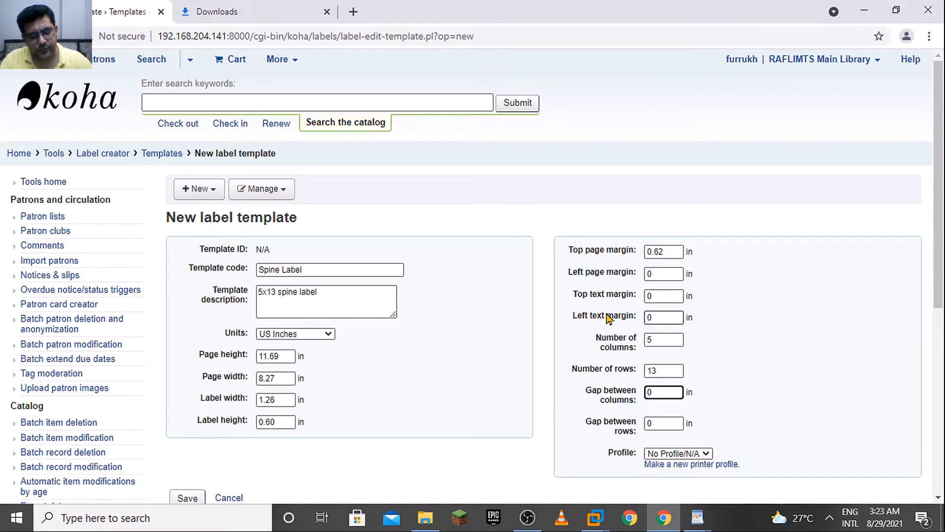
pyautogui.hotkey('alt', 'Tab')
pyautogui.hotkey('alt', 'Tab')
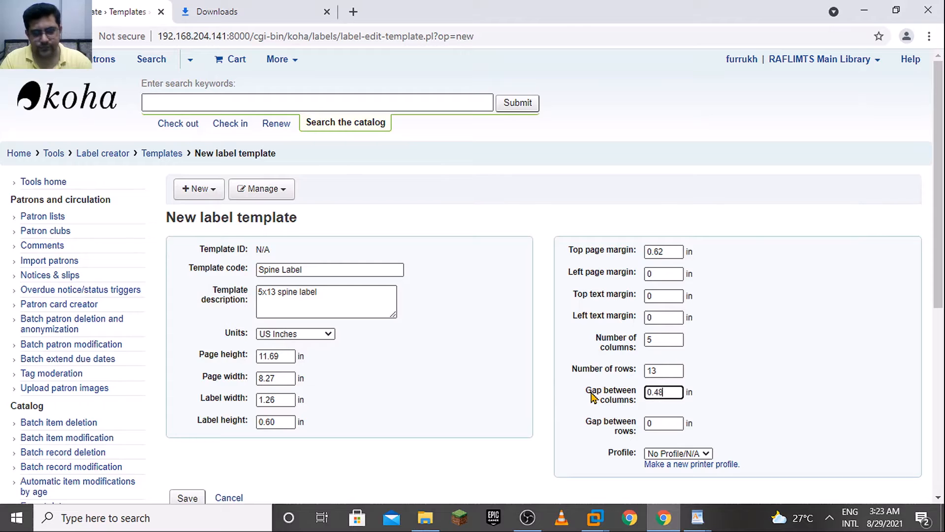
# Copy the gap between rows from the WordPad reference, set it to 0.34 in the browser form, and save the template
pyautogui.press('Tab')
pyautogui.hotkey('alt', 'Tab')
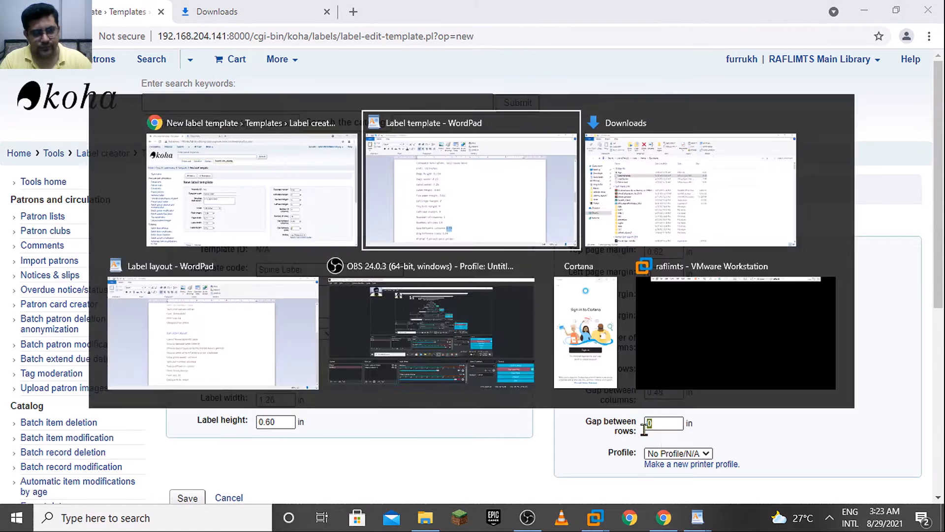
pyautogui.moveTo(368, 445); pyautogui.dragTo(348, 445)
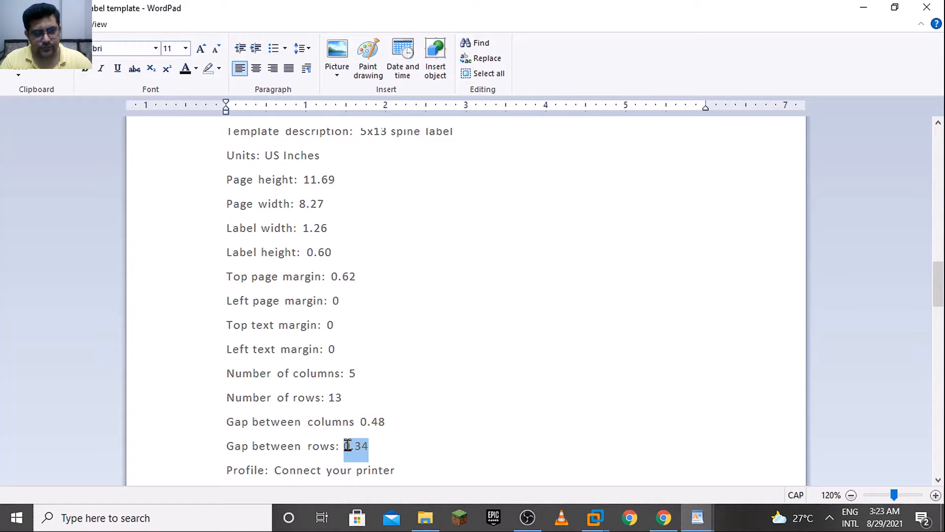
pyautogui.hotkey('alt', 'Tab')
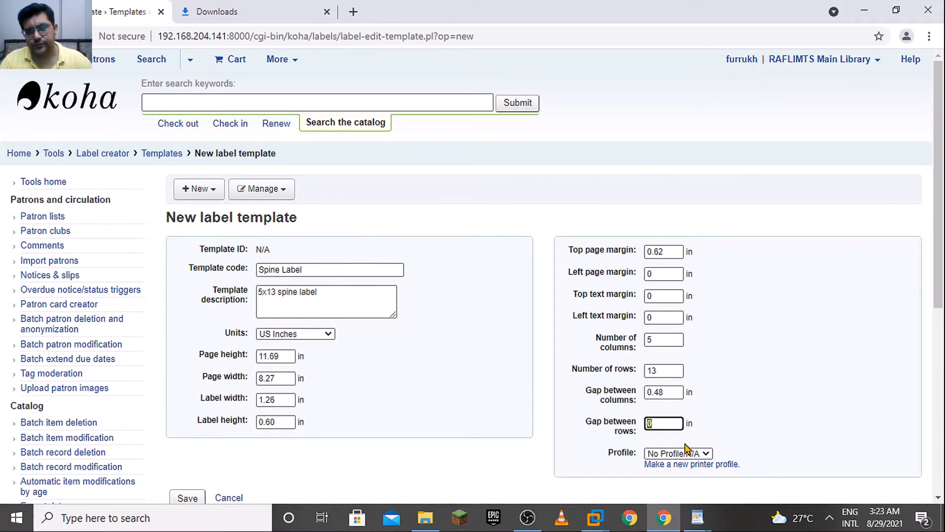
pyautogui.moveTo(935, 309); pyautogui.dragTo(936, 403)
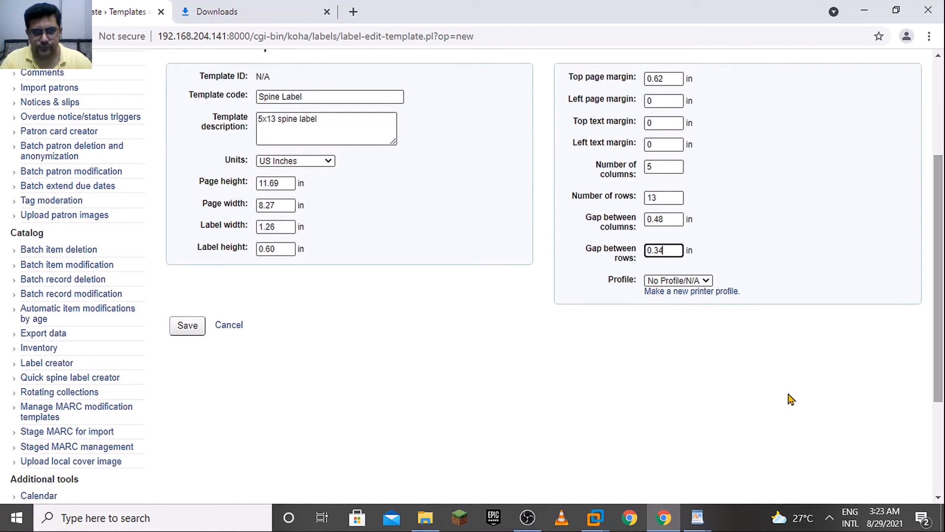
pyautogui.click(193, 328)
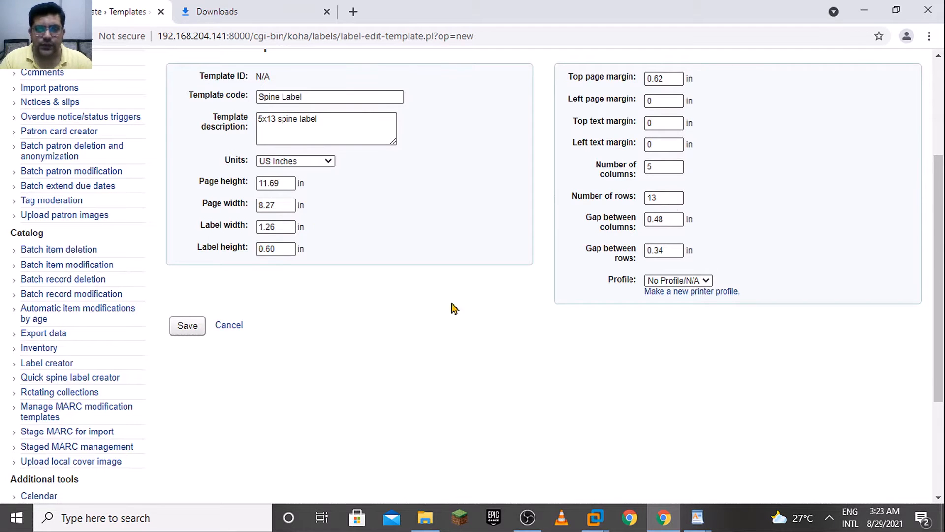
pyautogui.moveTo(941, 244); pyautogui.dragTo(943, 226)
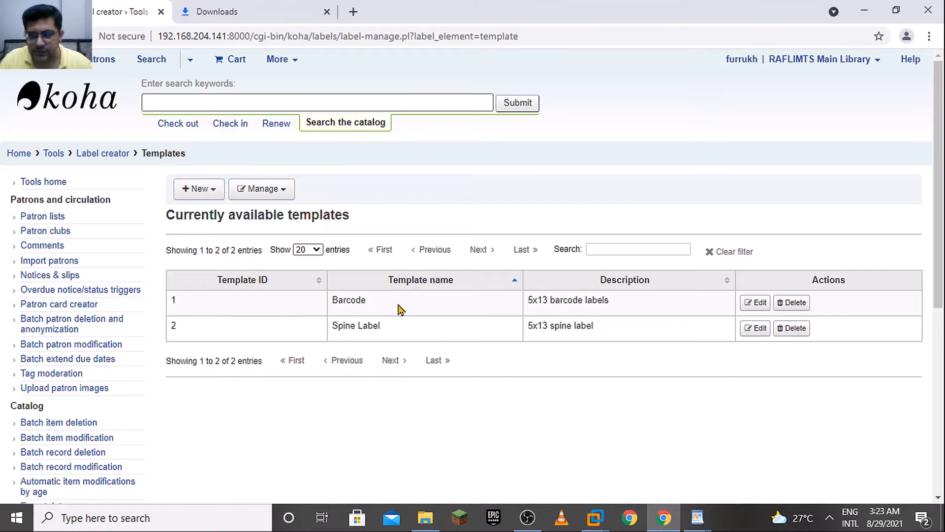
# Start a new label batch in the Label creator
pyautogui.click(196, 188)
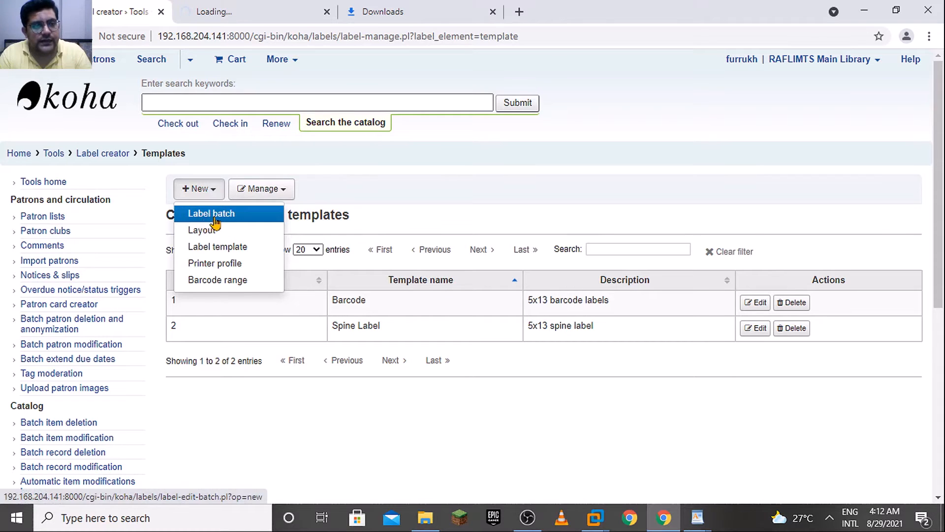
pyautogui.click(217, 221)
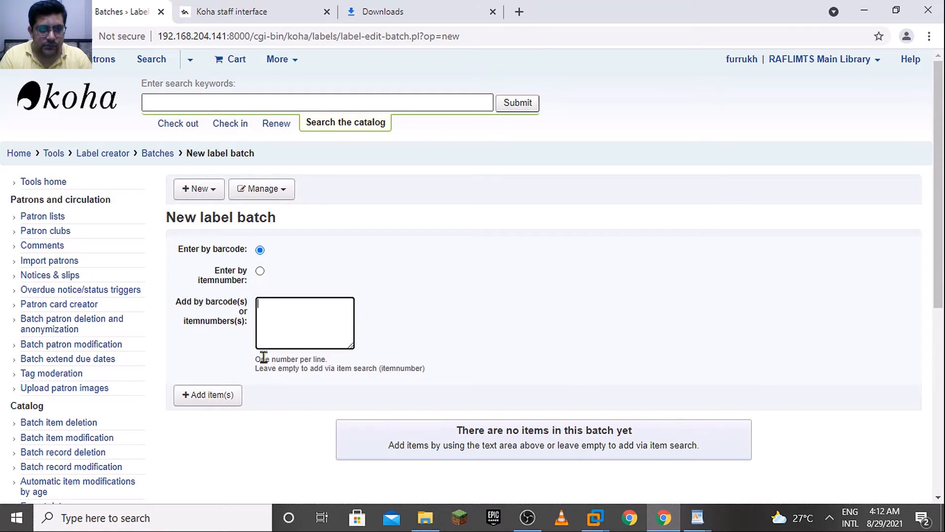
pyautogui.click(207, 395)
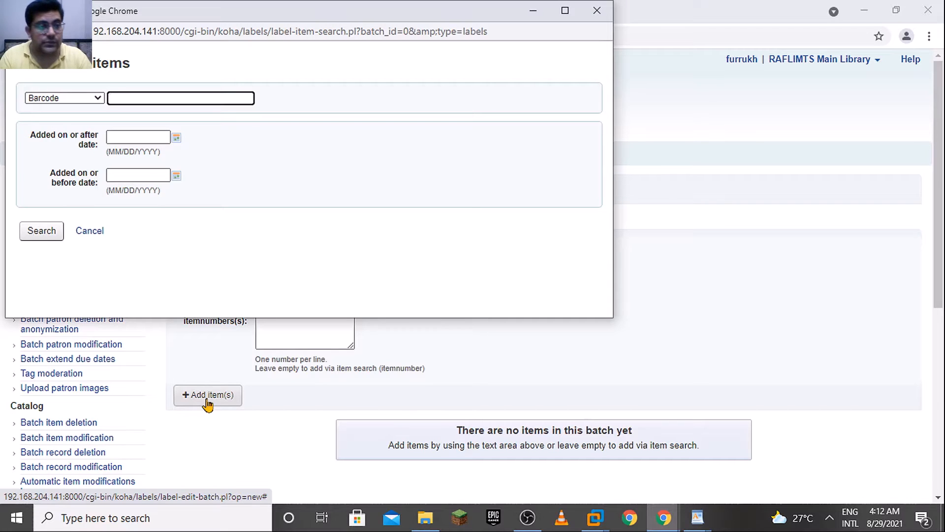
pyautogui.click(74, 99)
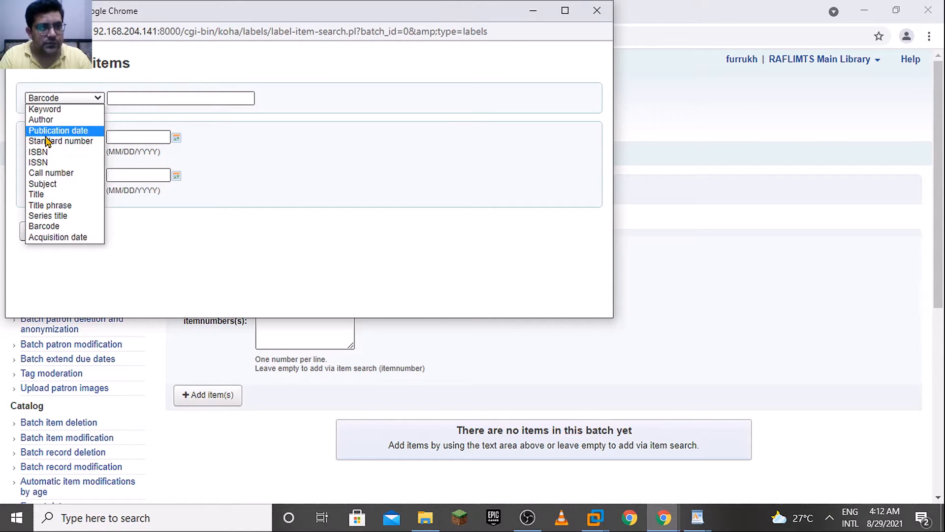
pyautogui.click(287, 109)
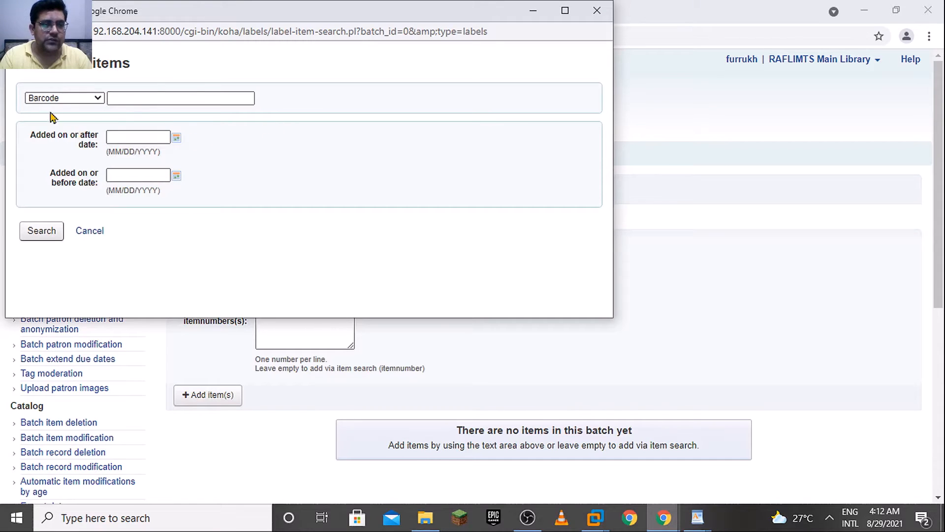
pyautogui.click(91, 232)
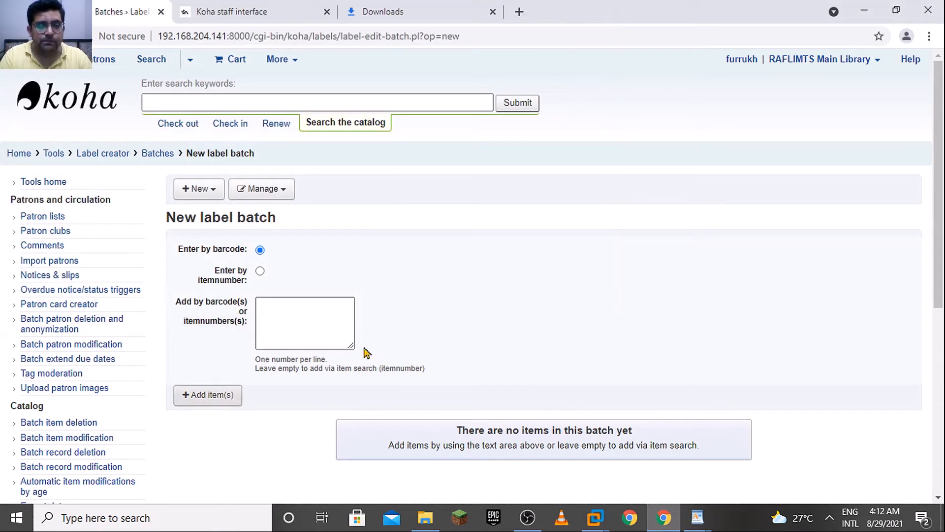
# Open the "label batch" text file from the Downloads folder and copy all the barcodes in it
pyautogui.click(269, 307)
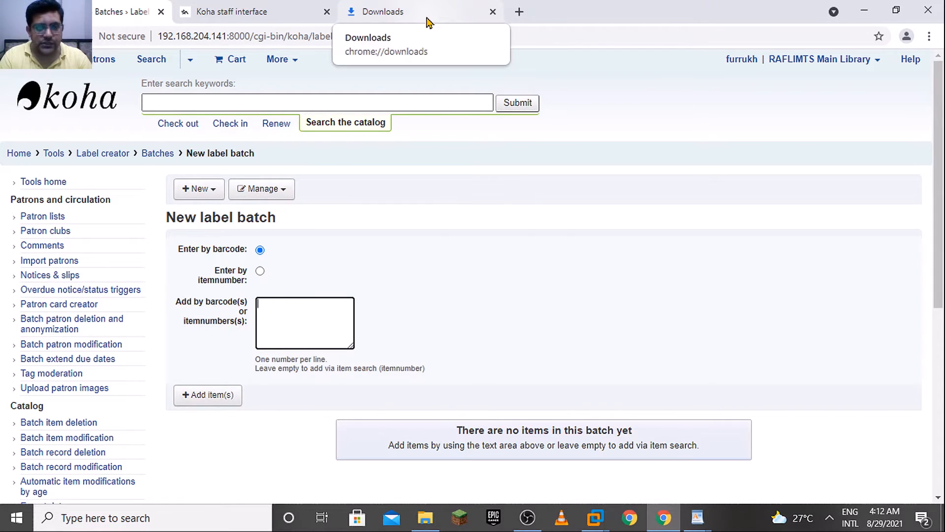
pyautogui.click(427, 20)
pyautogui.click(357, 202)
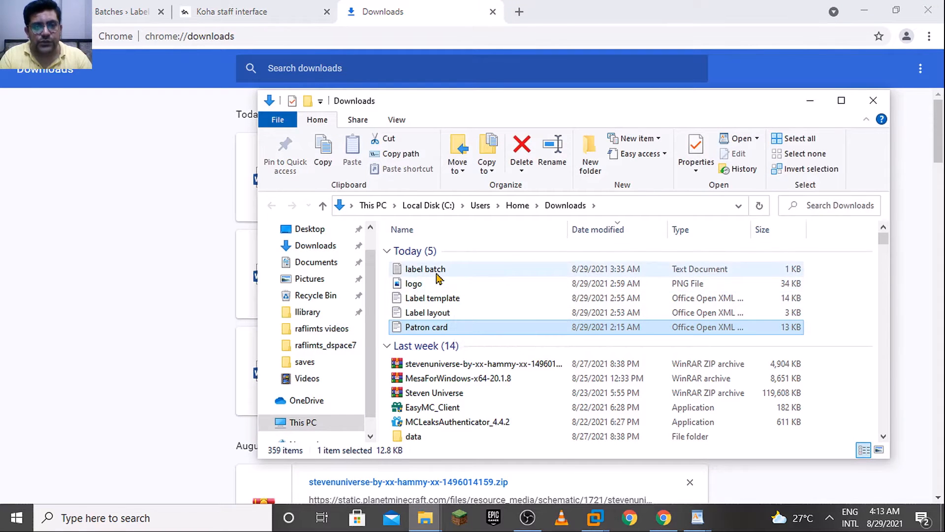
pyautogui.click(436, 270)
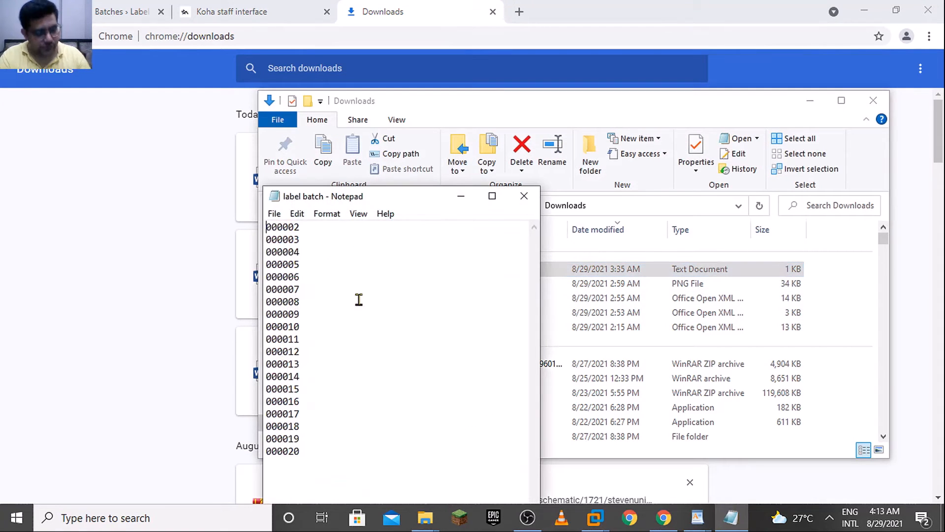
pyautogui.hotkey('ctrl', 'a')
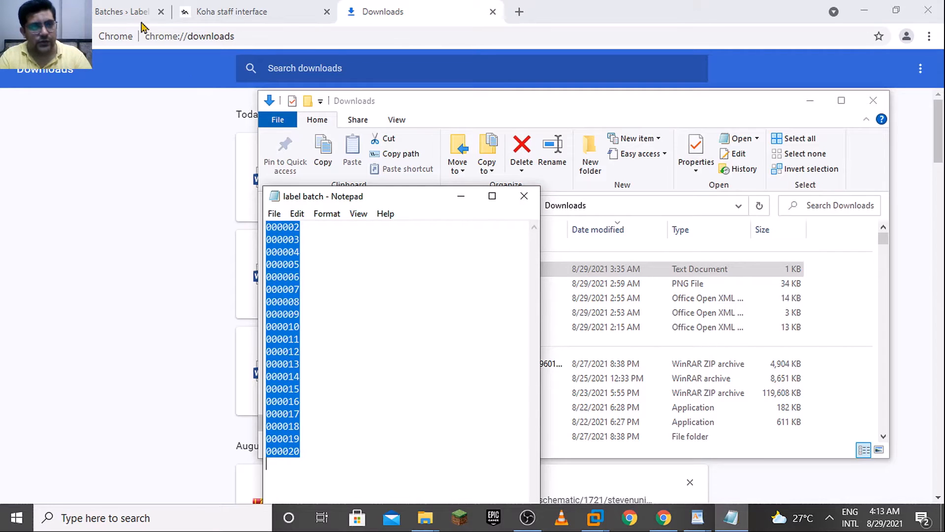
# Paste barcodes 000002 to 000020 into the new label batch in Koha and add the items
pyautogui.click(126, 11)
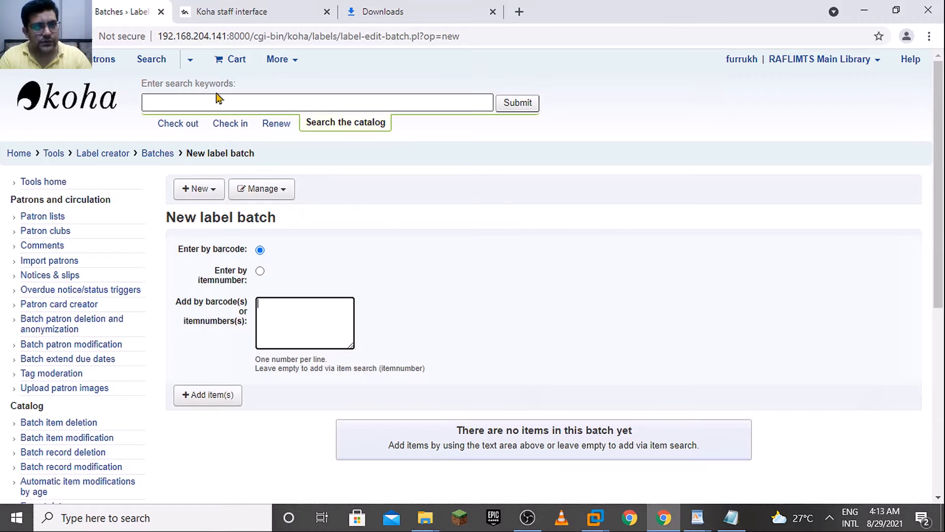
pyautogui.click(336, 324)
pyautogui.hotkey('ctrl', 'v')
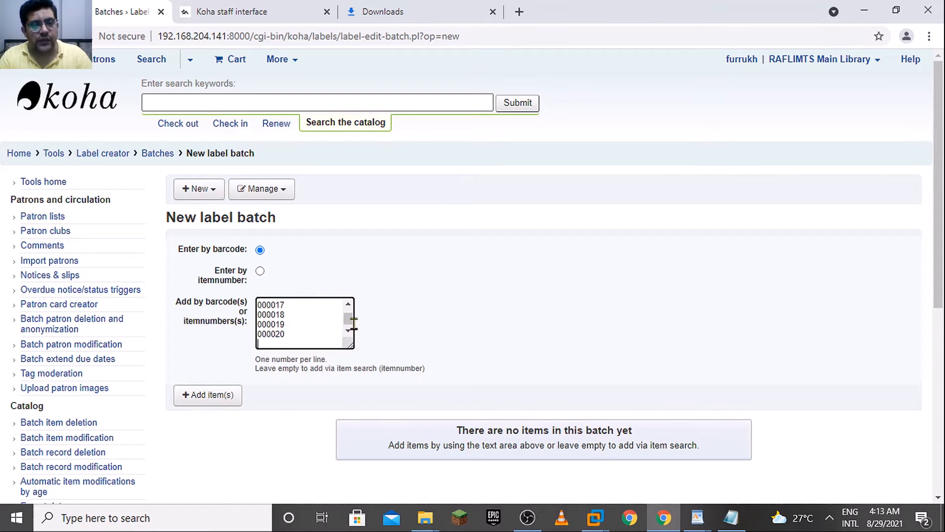
pyautogui.moveTo(352, 324); pyautogui.dragTo(352, 309)
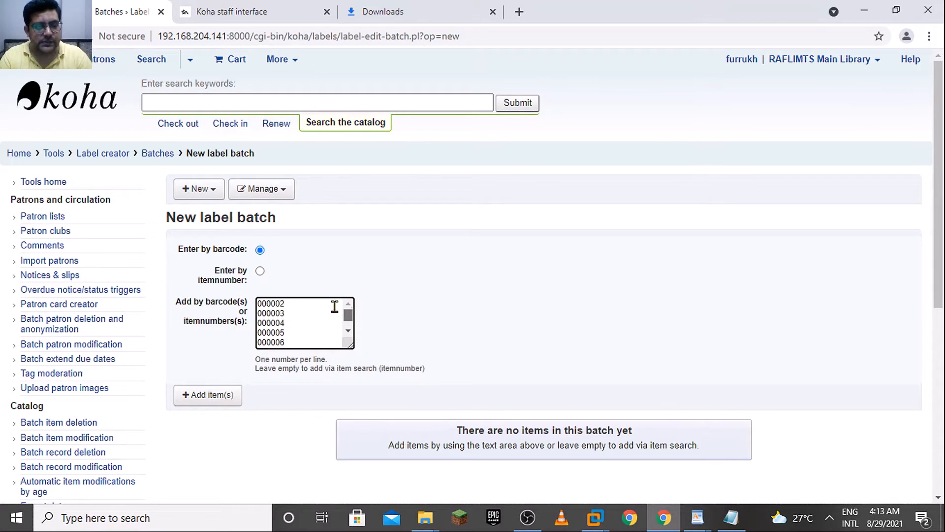
pyautogui.click(223, 405)
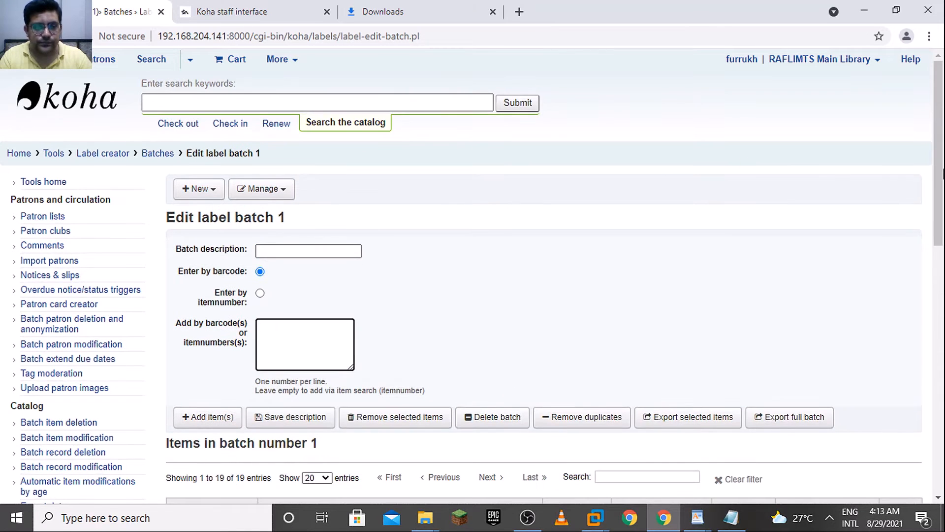
pyautogui.moveTo(938, 189); pyautogui.dragTo(938, 282)
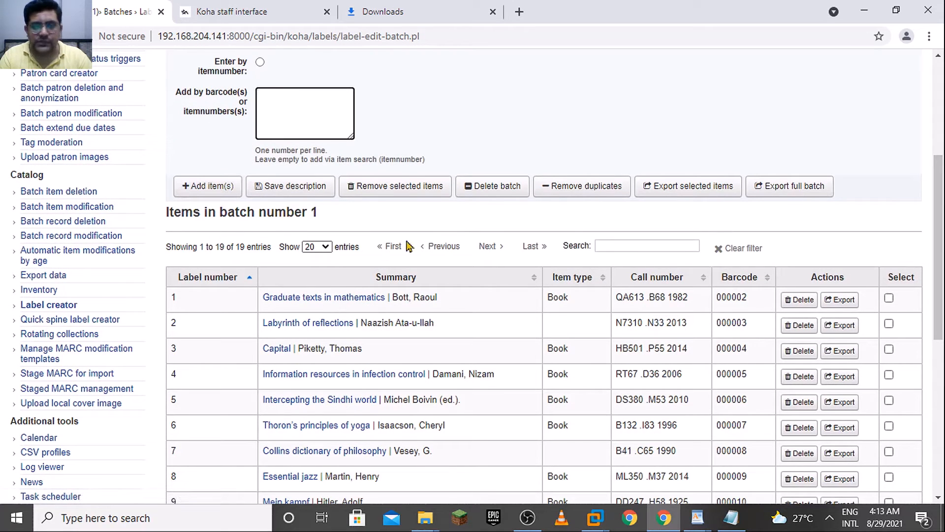
# Export the full label batch with the Spine Label template and the Spine label layout, starting at label position 1
pyautogui.moveTo(941, 263); pyautogui.dragTo(941, 299)
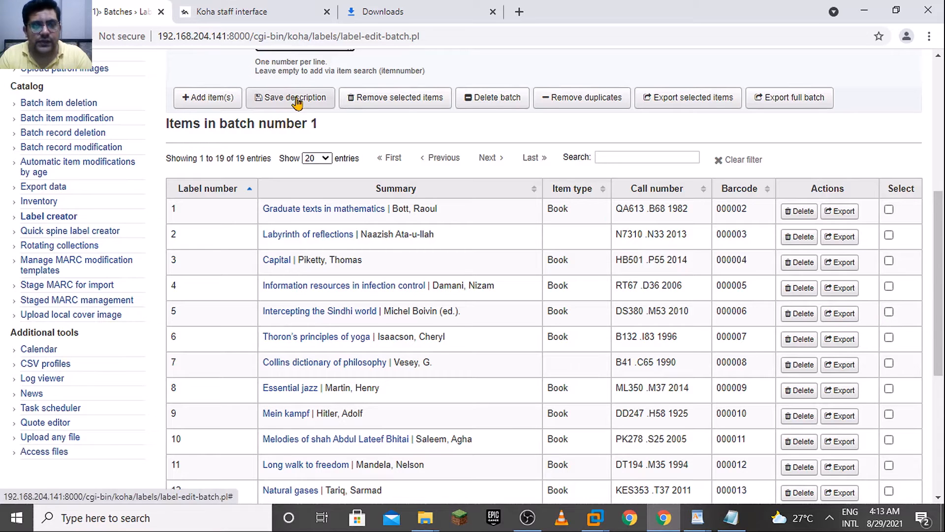
pyautogui.click(808, 99)
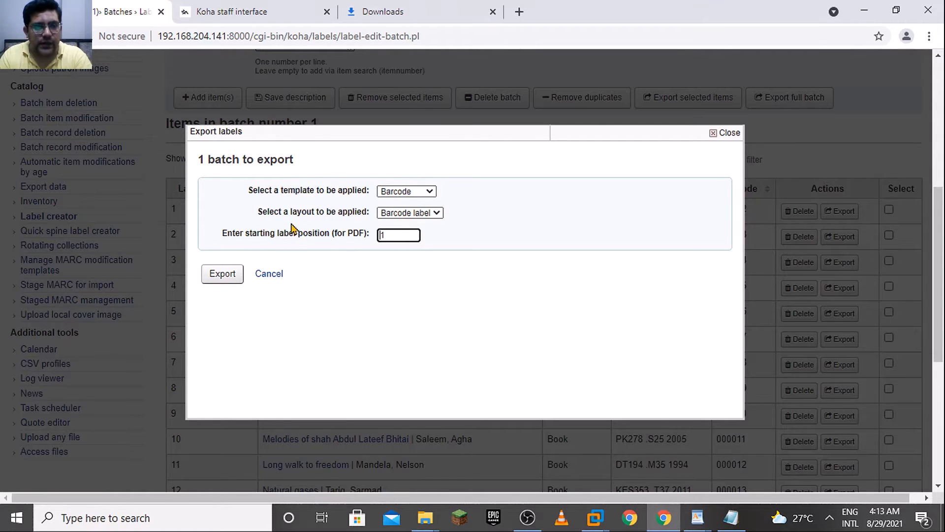
pyautogui.click(400, 193)
pyautogui.click(475, 189)
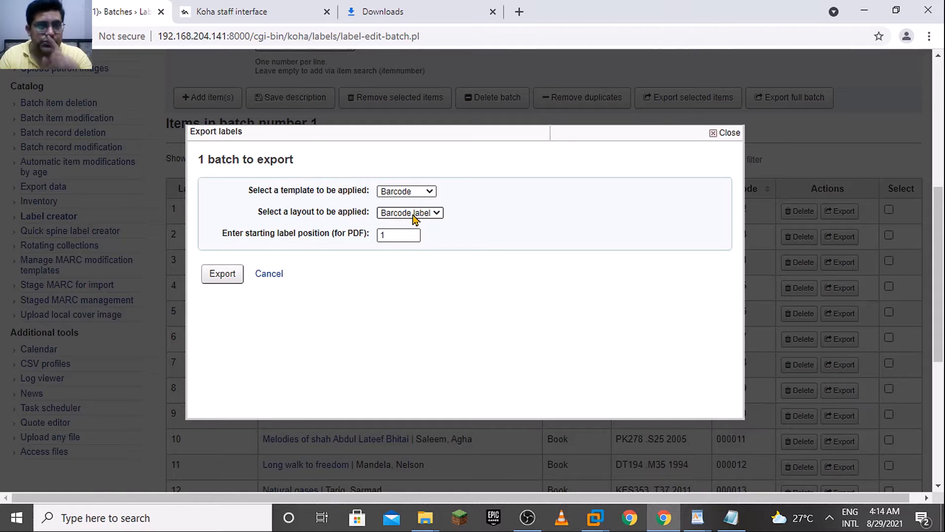
pyautogui.click(411, 194)
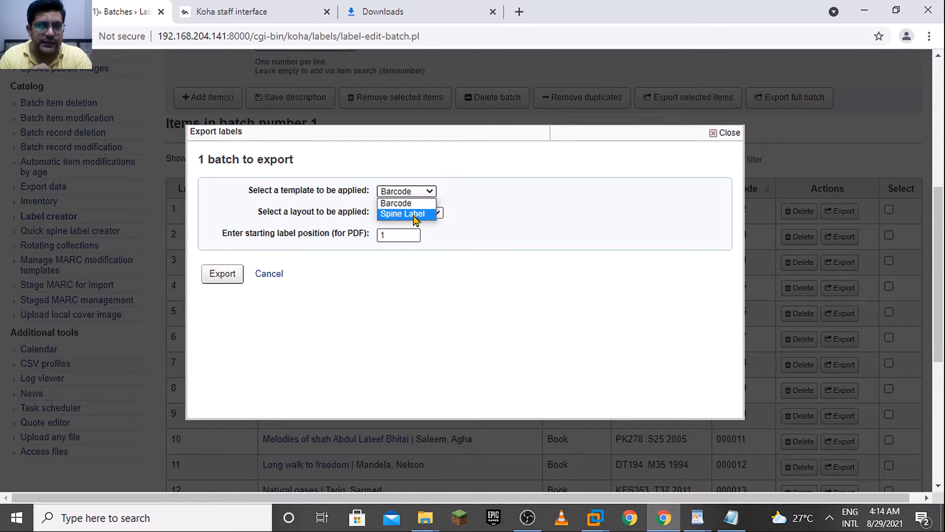
pyautogui.click(410, 211)
pyautogui.click(421, 217)
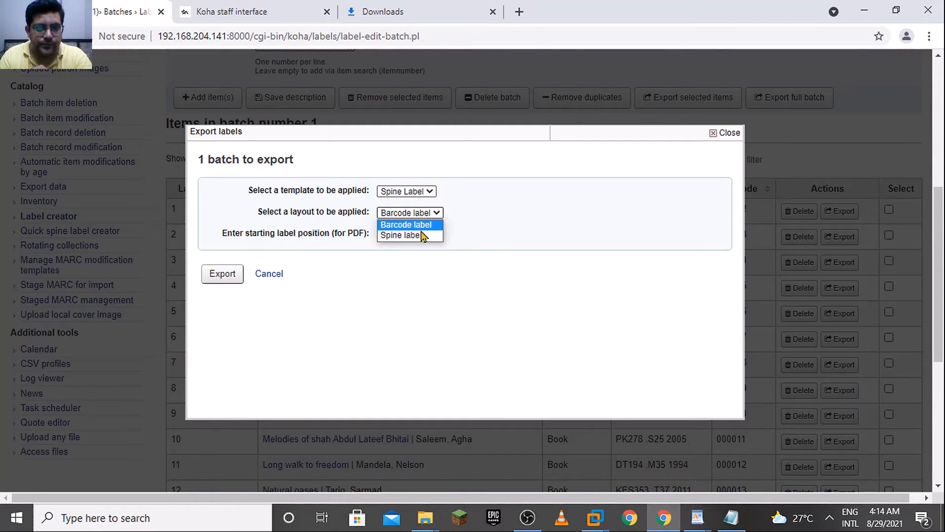
pyautogui.click(422, 235)
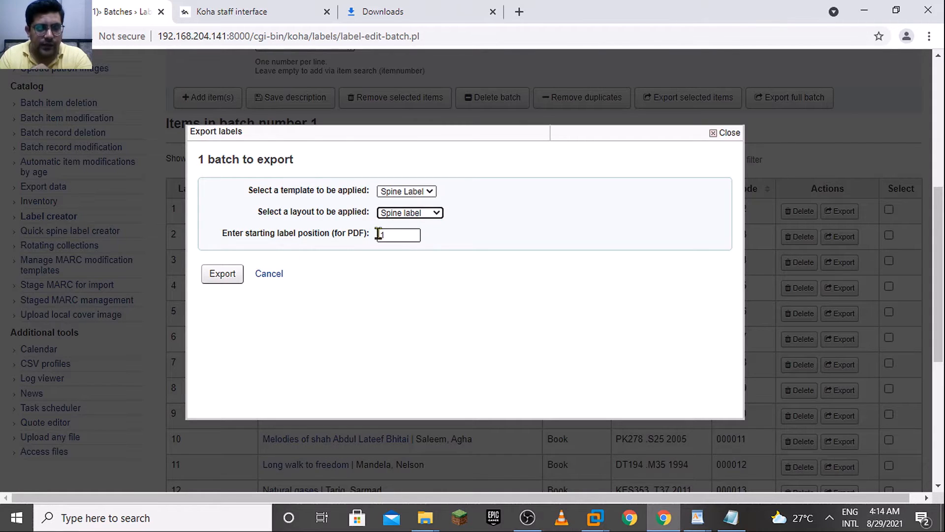
pyautogui.click(404, 237)
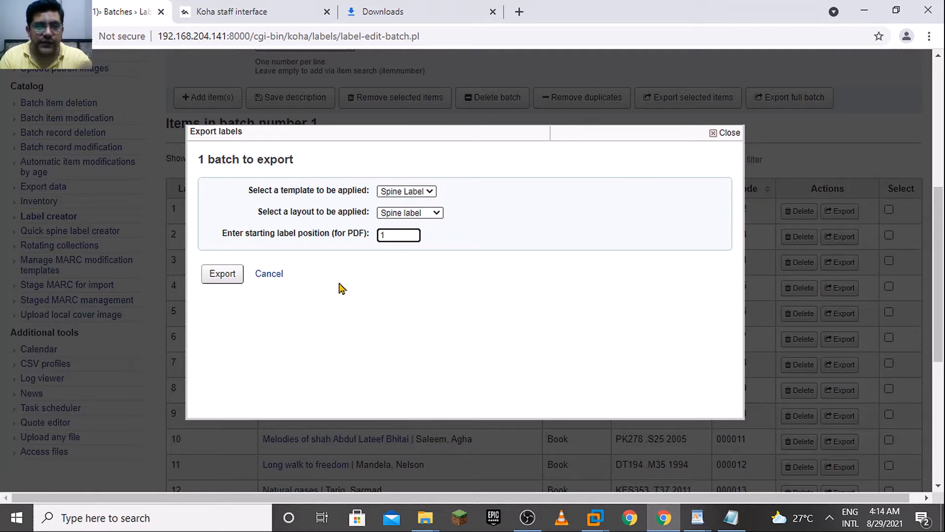
pyautogui.click(221, 280)
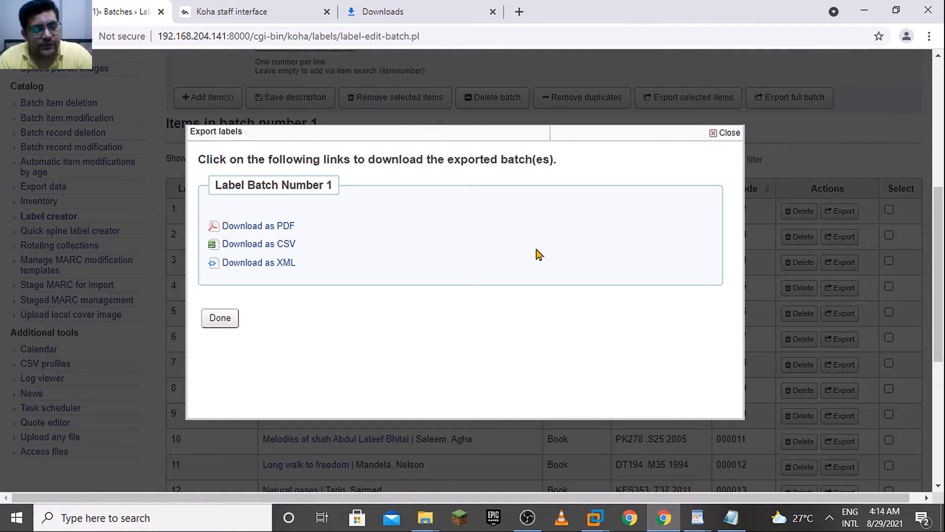
# Download the exported batch as a PDF and open label_batch_1.pdf to check the printed call numbers on the spine labels
pyautogui.click(268, 262)
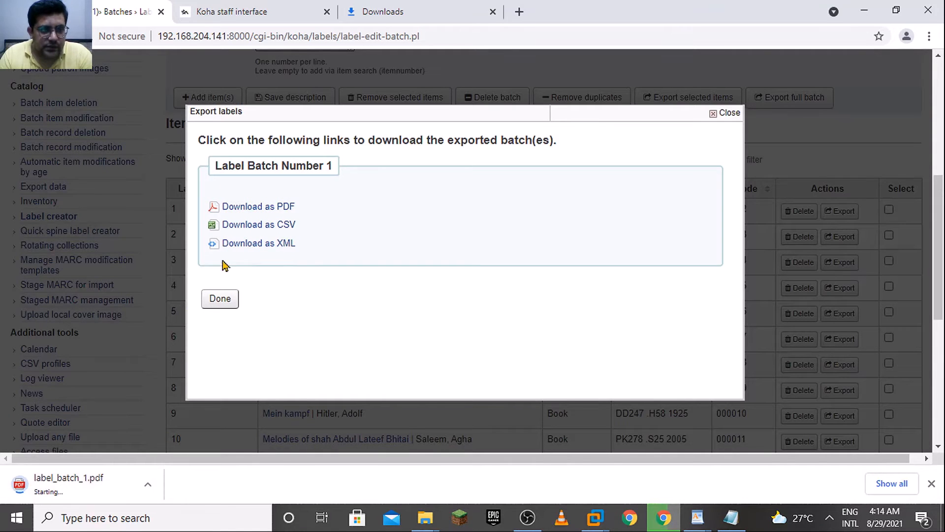
pyautogui.click(212, 302)
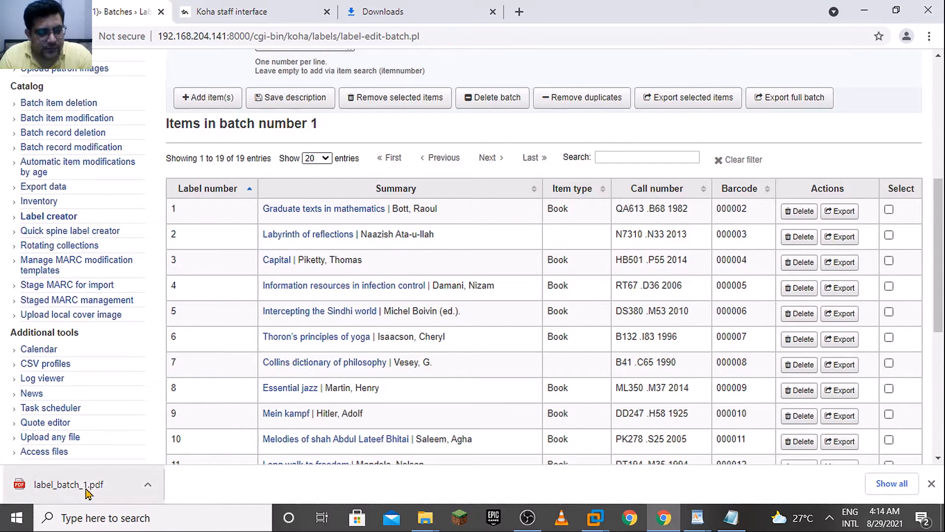
pyautogui.click(69, 484)
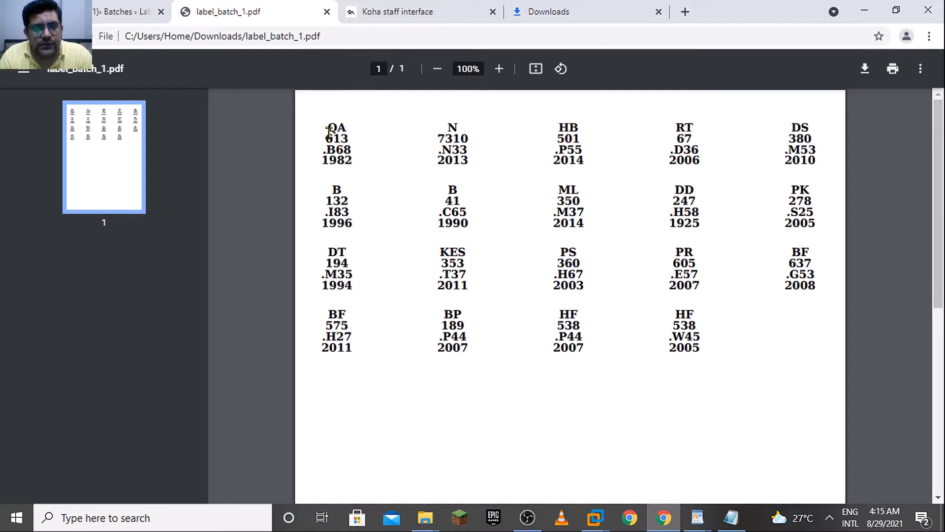
pyautogui.moveTo(347, 132); pyautogui.dragTo(331, 129)
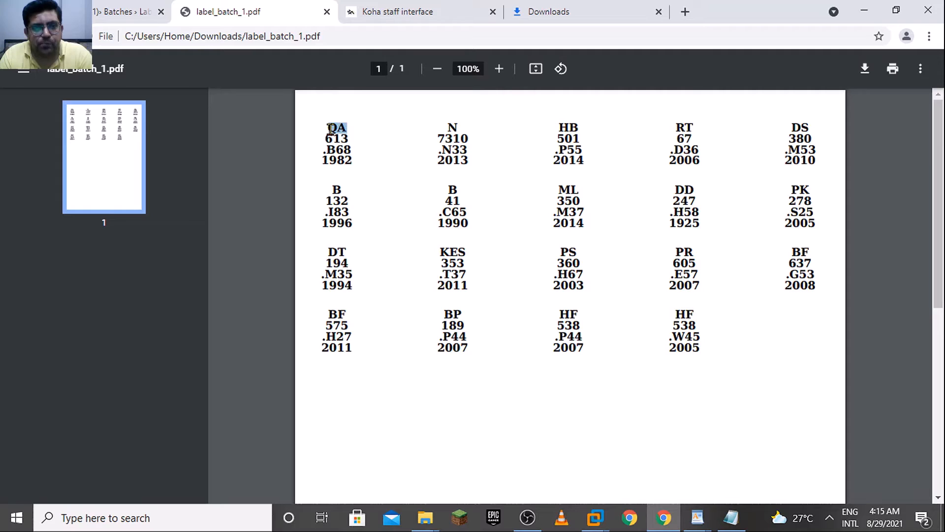
pyautogui.click(353, 144)
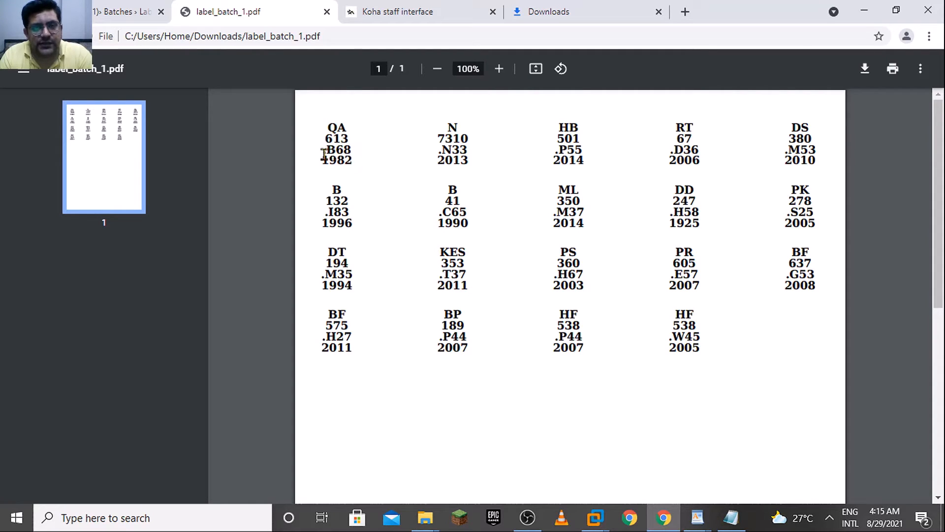
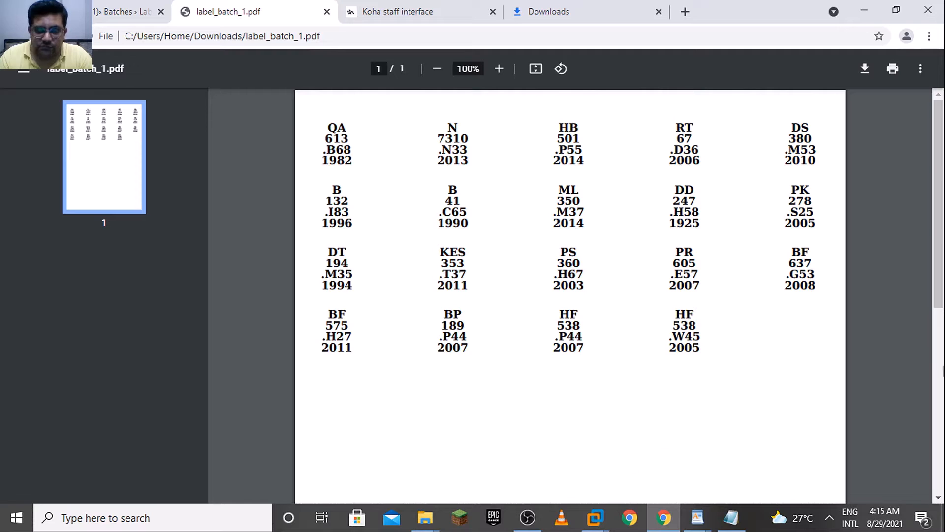
# Compare the spine labels in label_batch_1.pdf with the items listed in label batch 1
pyautogui.moveTo(940, 299); pyautogui.dragTo(942, 271)
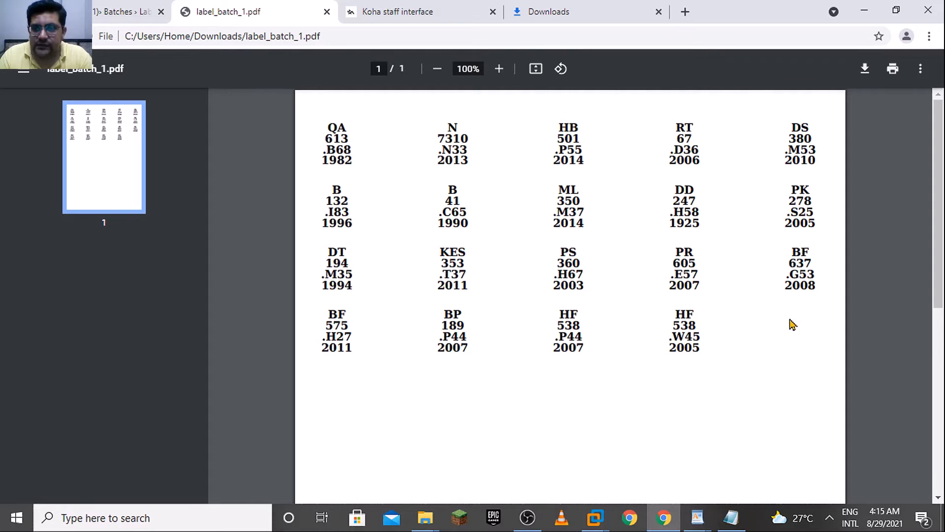
pyautogui.click(74, 12)
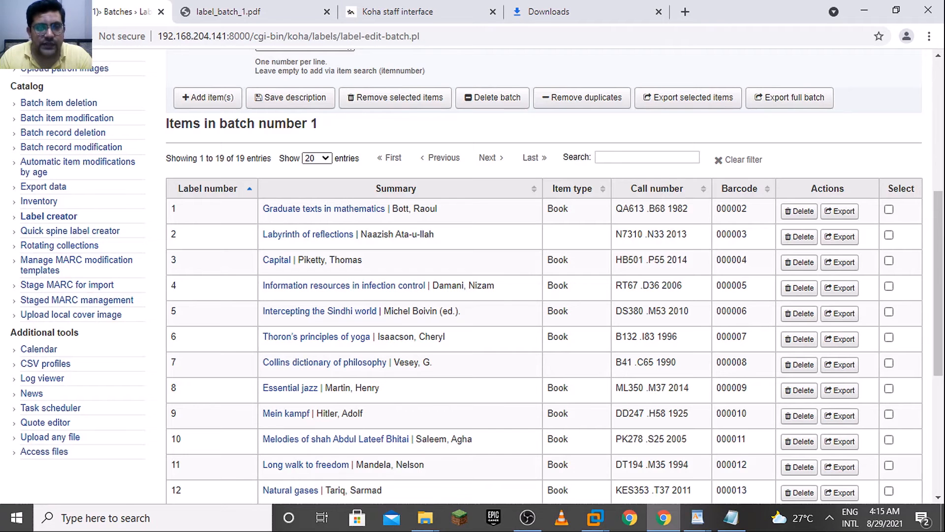
pyautogui.click(209, 14)
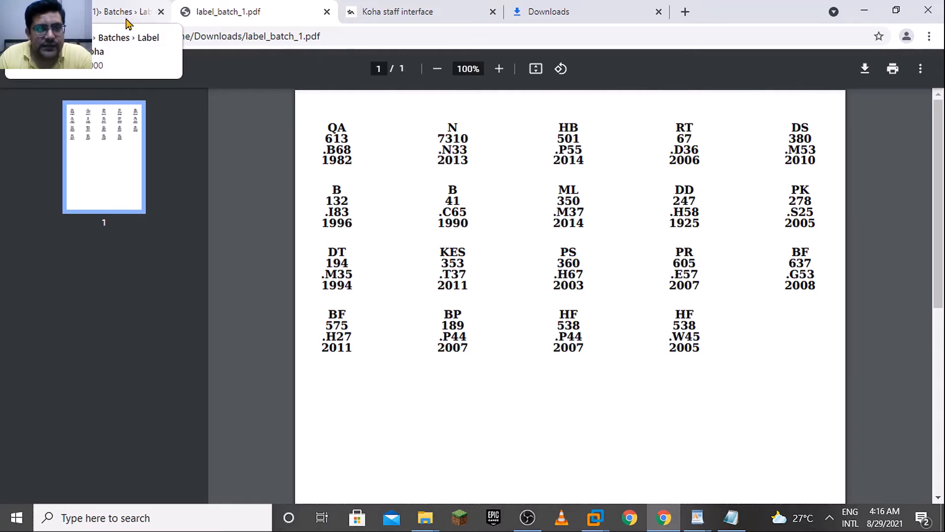
# Export the full label batch with the Barcode template and the Barcode label layout, starting at label position 1
pyautogui.click(103, 5)
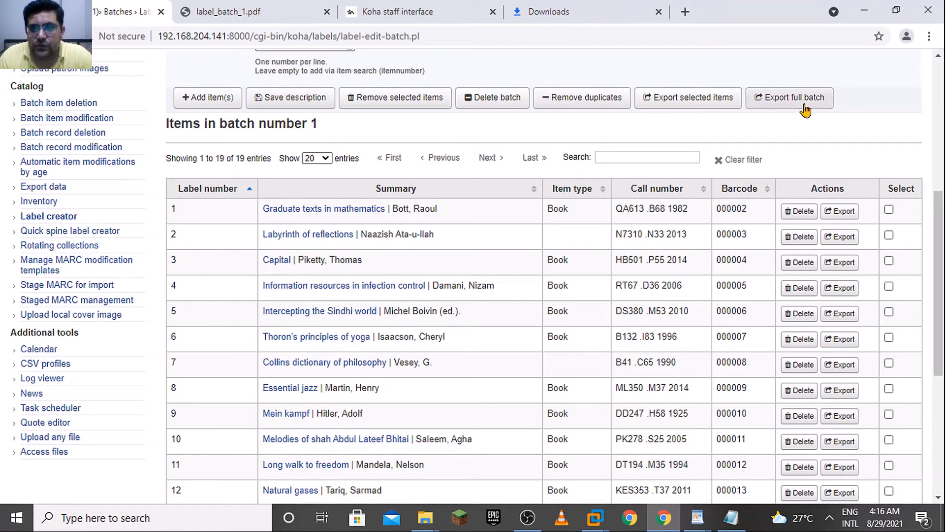
pyautogui.scroll(2, 835, 182)
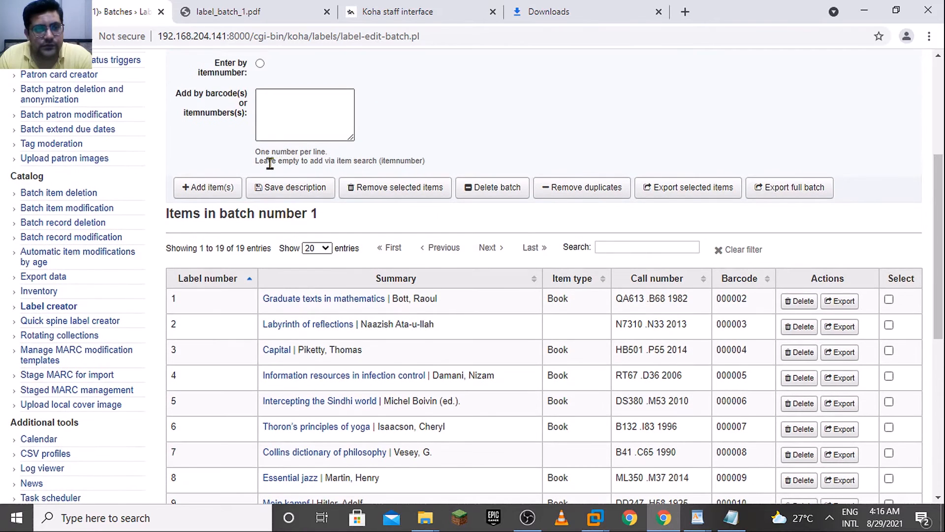
pyautogui.scroll(1, 802, 187)
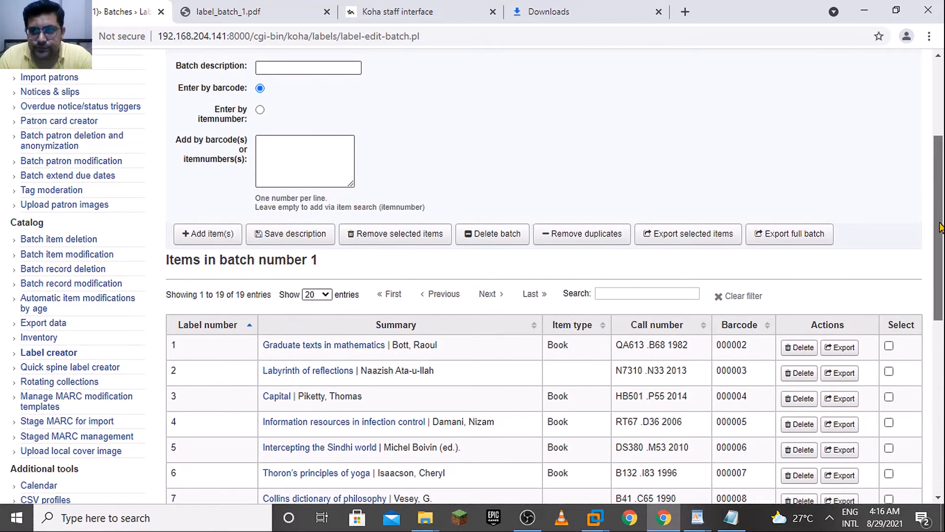
pyautogui.click(805, 243)
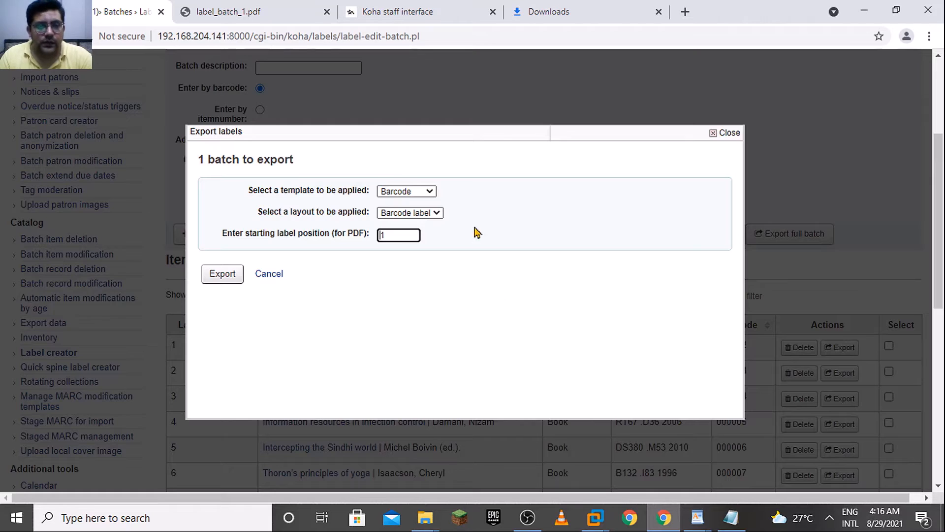
pyautogui.click(423, 191)
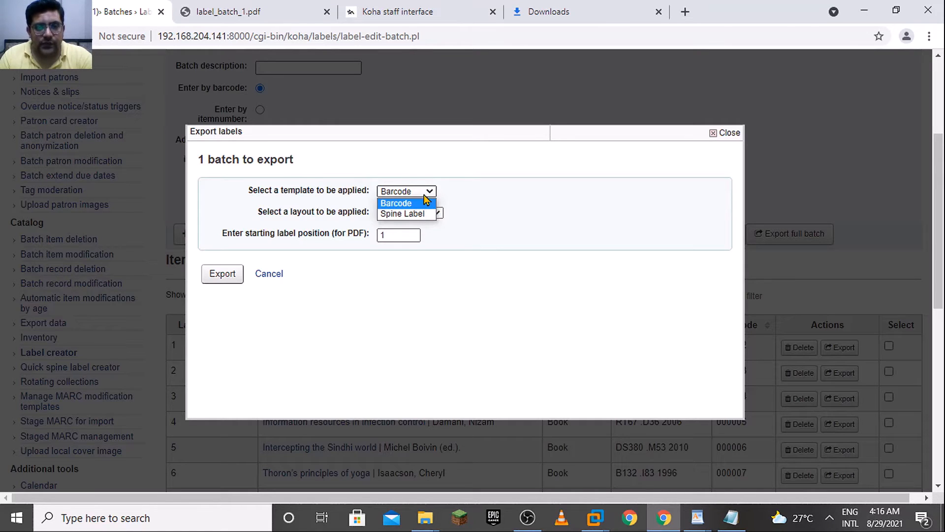
pyautogui.click(423, 203)
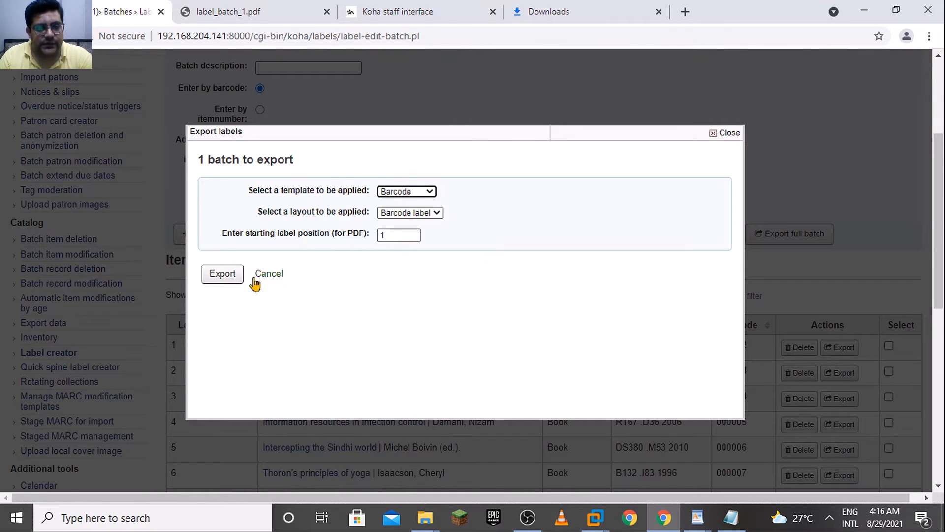
pyautogui.click(275, 7)
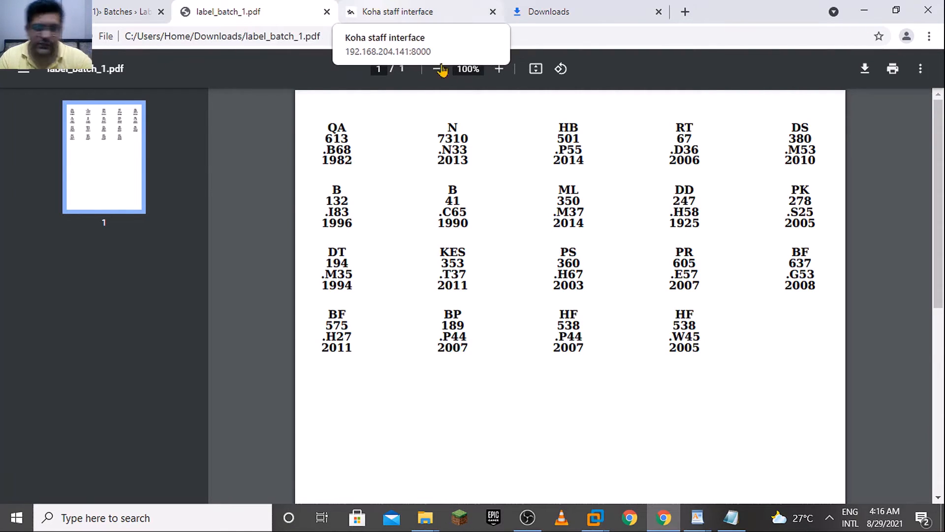
pyautogui.click(403, 12)
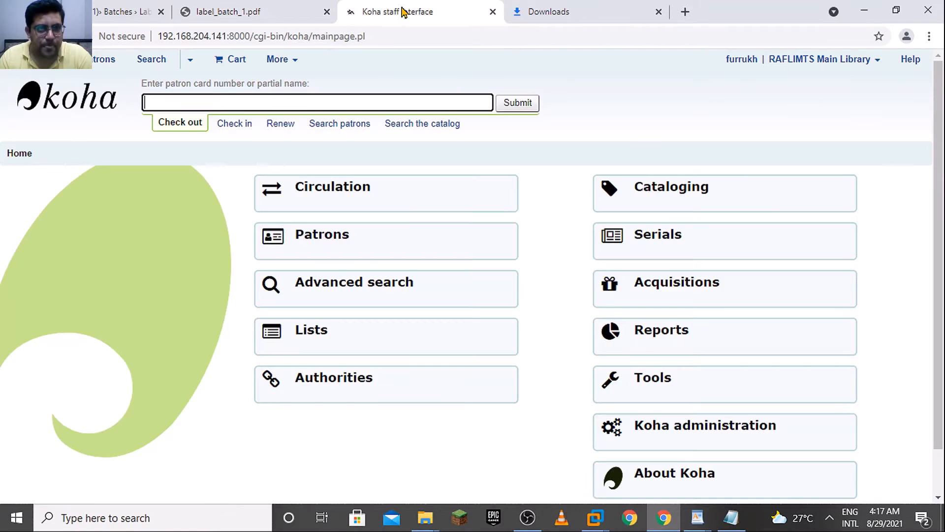
pyautogui.click(284, 10)
pyautogui.click(132, 6)
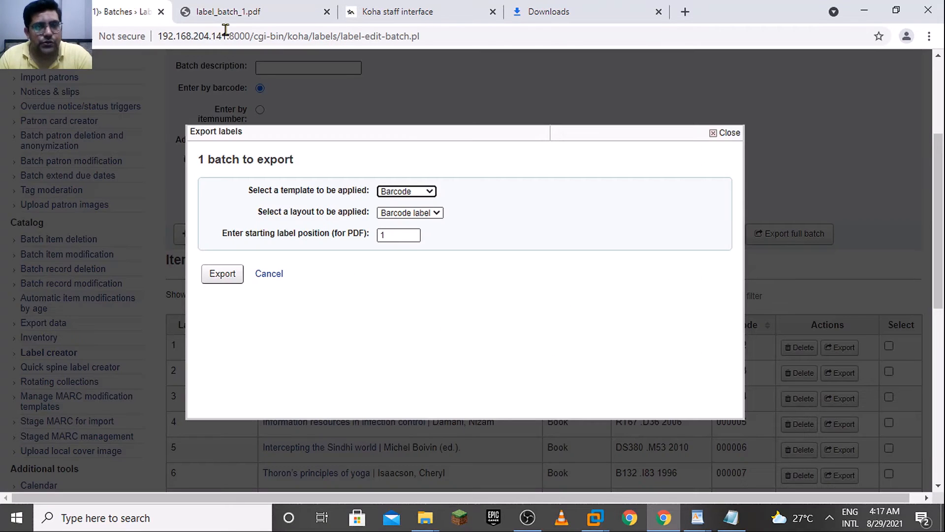
pyautogui.click(408, 233)
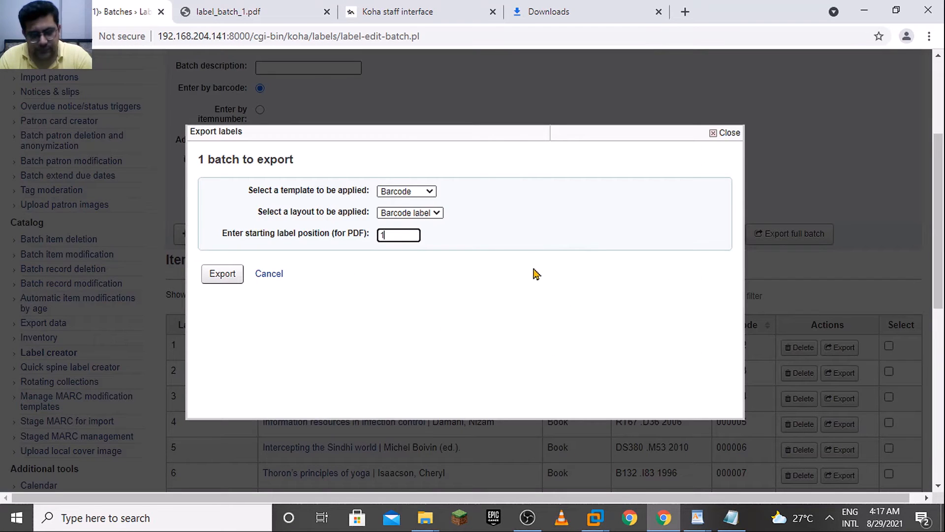
pyautogui.click(232, 276)
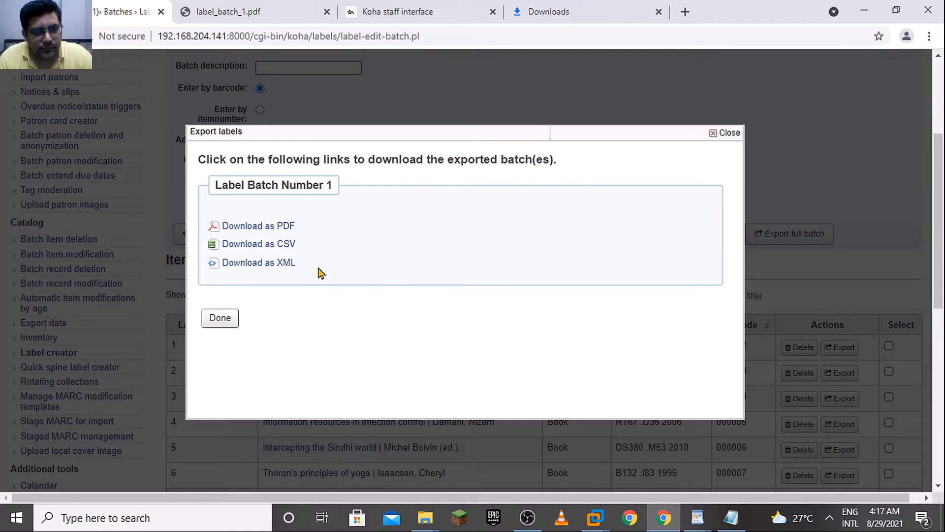
# Download the exported batch as a PDF and open label_batch_1 (1).pdf to compare its barcode labels with the spine label PDF
pyautogui.click(287, 228)
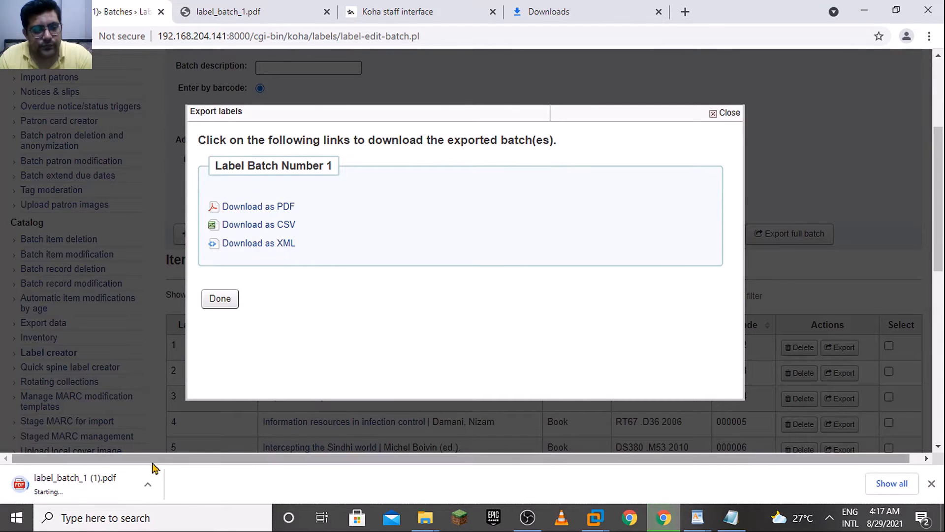
pyautogui.click(105, 487)
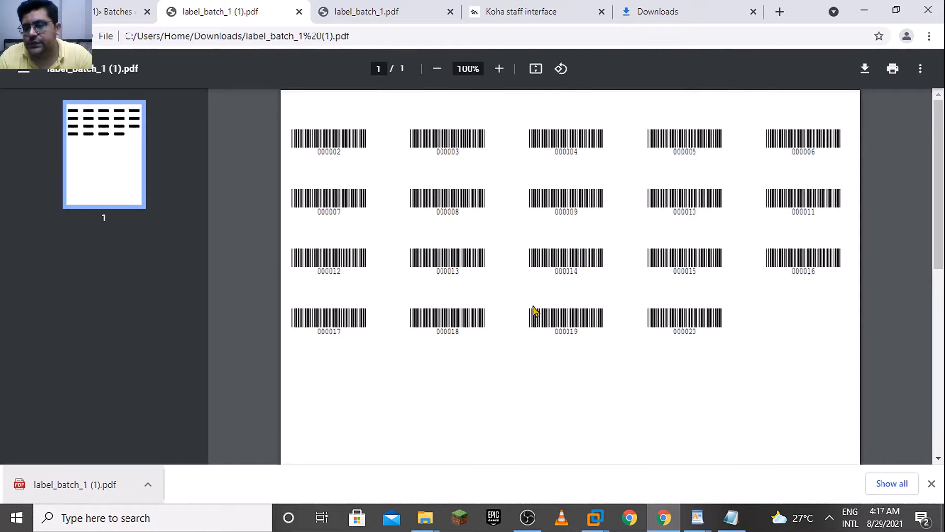
pyautogui.click(352, 7)
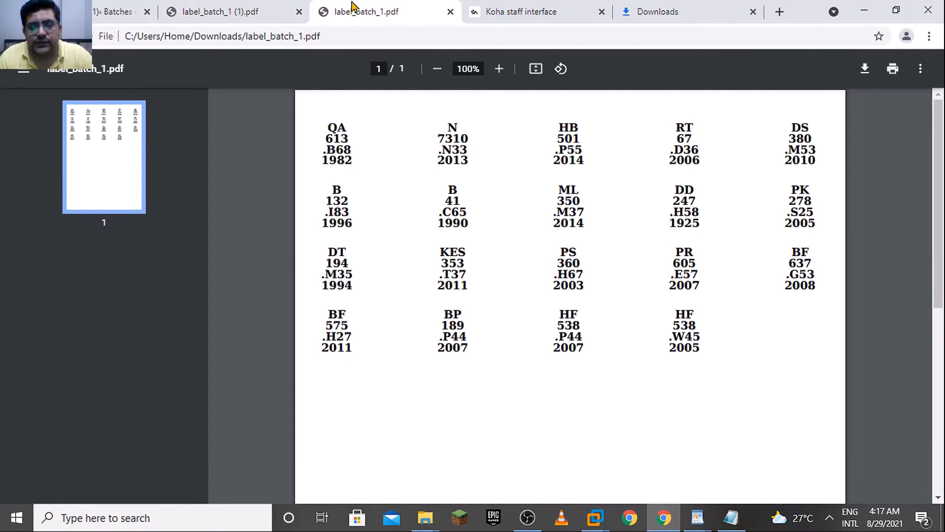
pyautogui.click(236, 7)
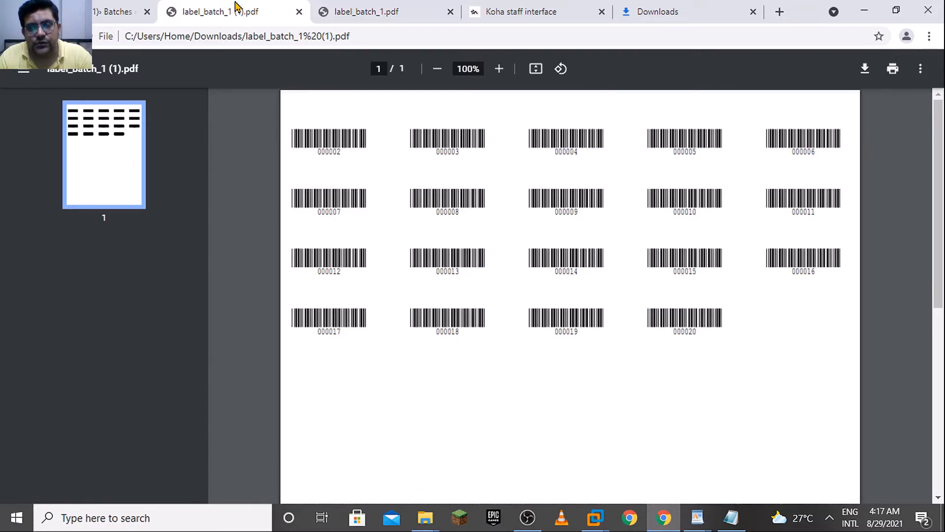
# Finish the label export for batch 1 in Koha and open the list of available layouts
pyautogui.click(119, 12)
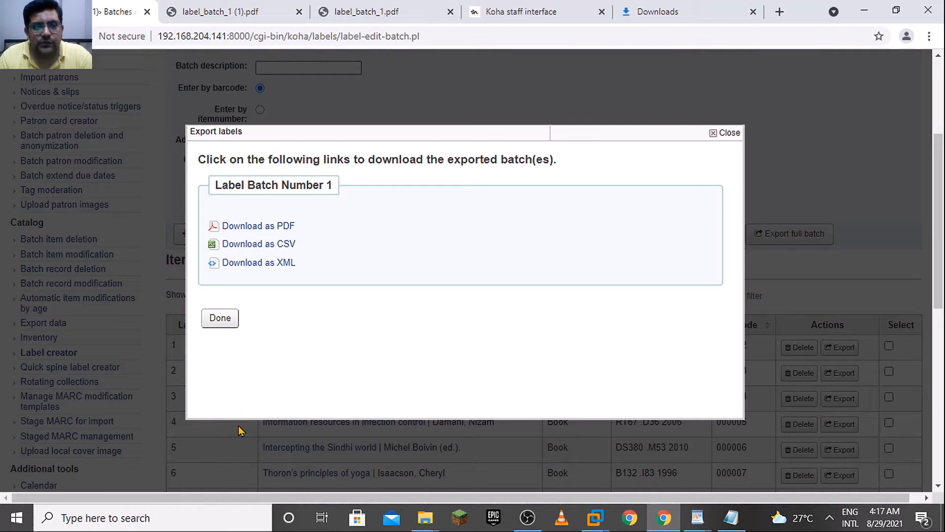
pyautogui.click(221, 318)
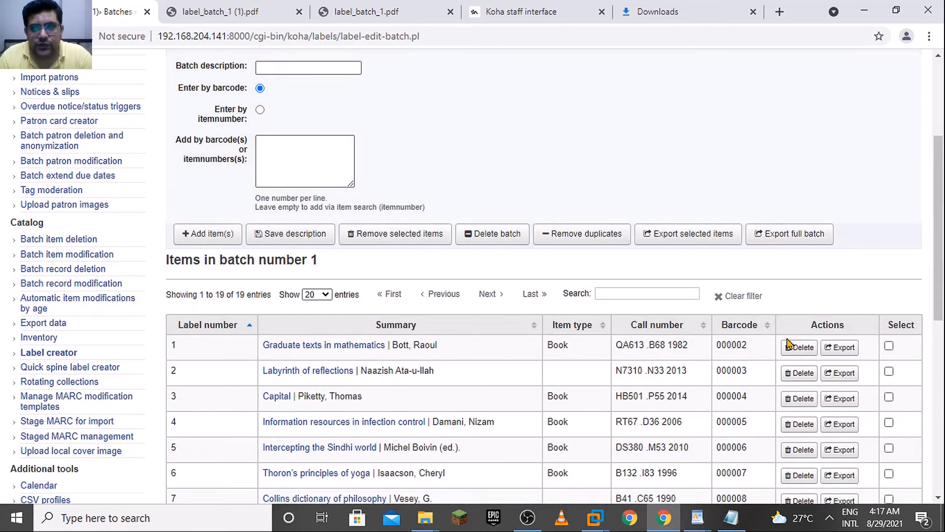
pyautogui.scroll(4, 942, 270)
pyautogui.click(263, 189)
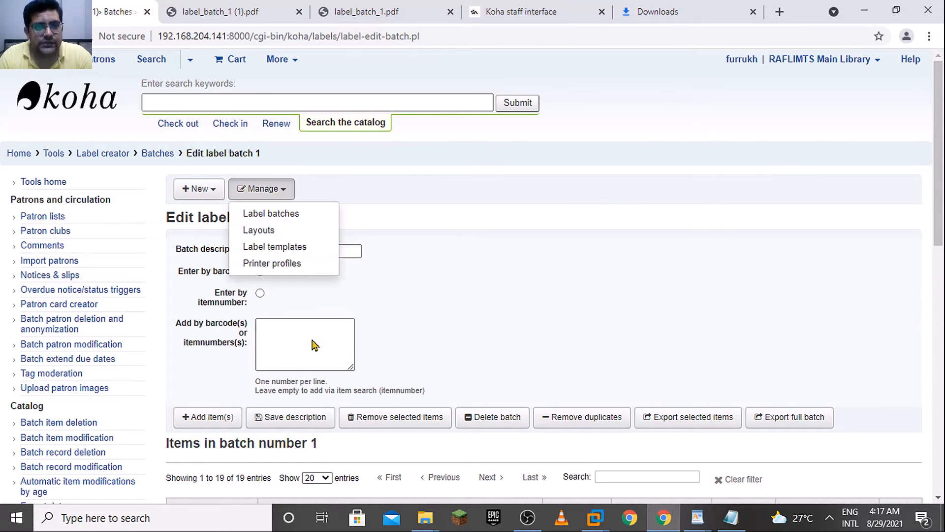
pyautogui.click(300, 237)
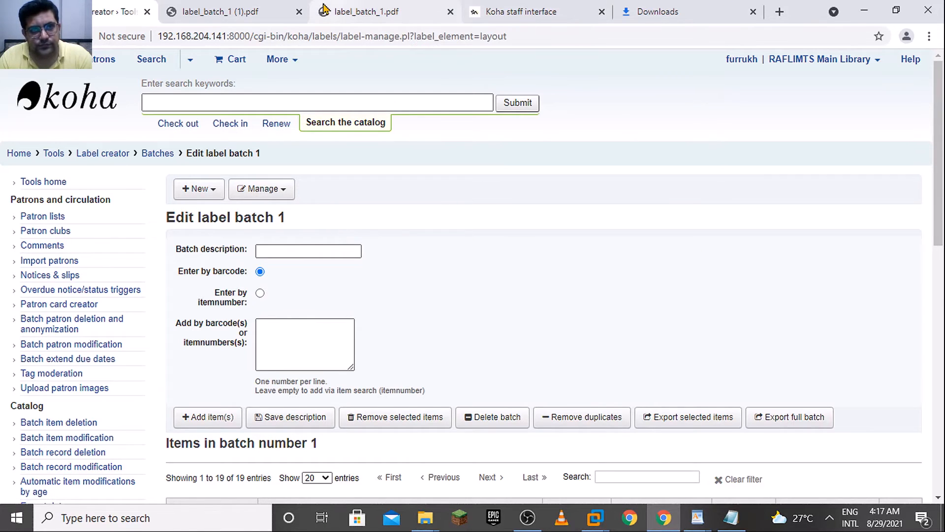
# Review the full barcode label sheet in label_batch_1 (1).pdf and the spine label sheet in label_batch_1.pdf
pyautogui.click(245, 9)
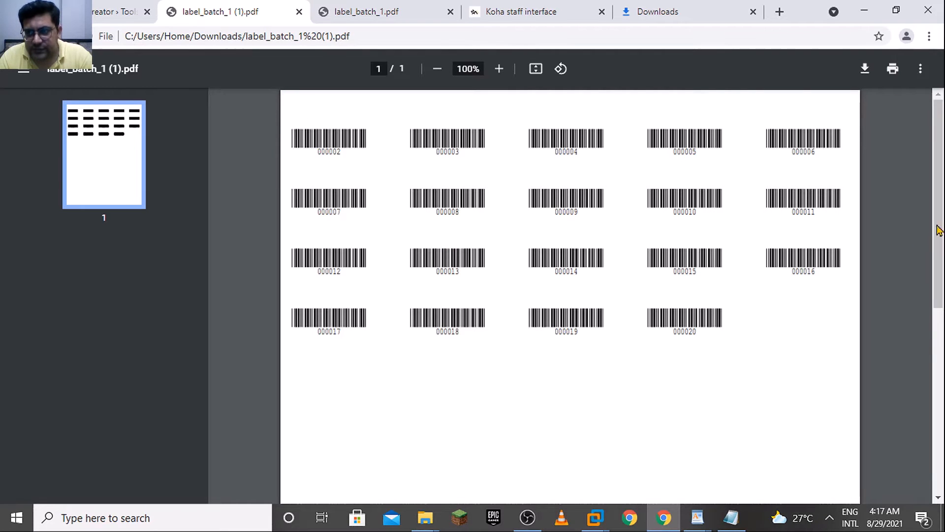
pyautogui.moveTo(939, 228); pyautogui.dragTo(940, 384)
pyautogui.scroll(5, 403, 99)
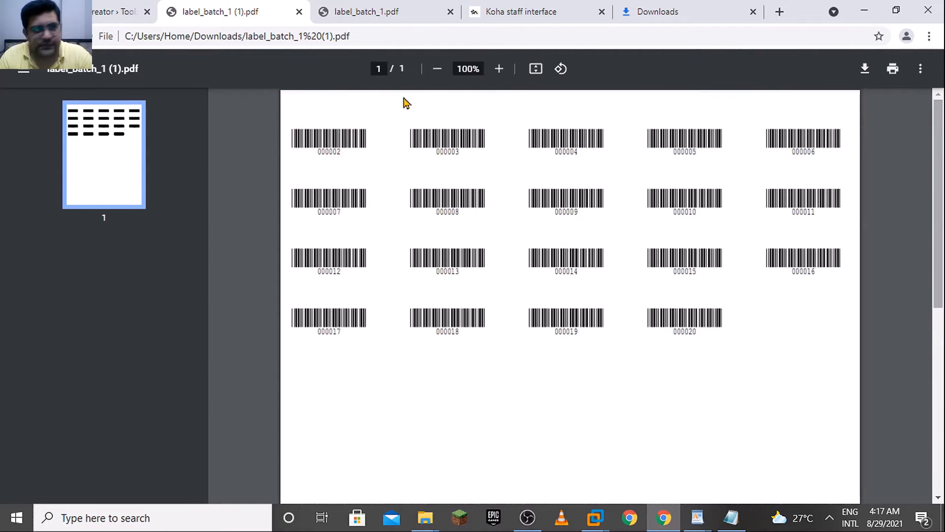
pyautogui.click(376, 17)
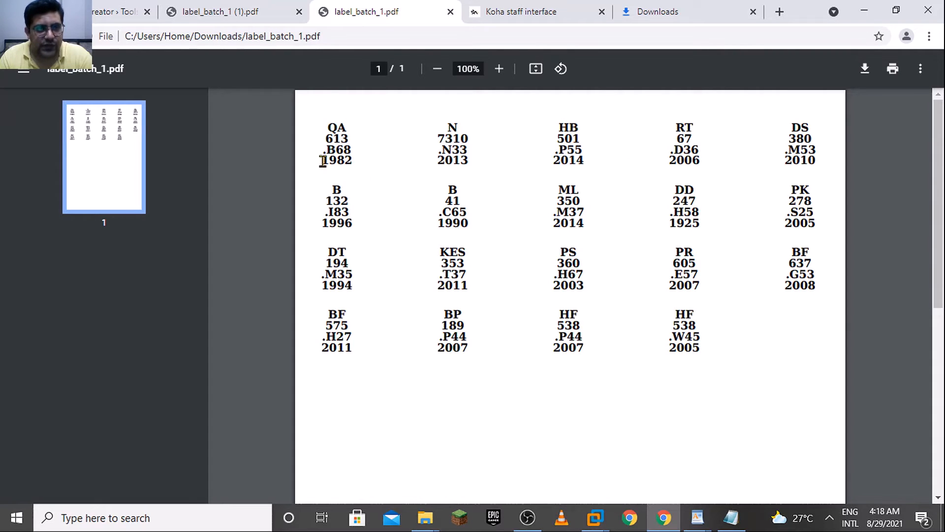
pyautogui.click(209, 7)
# Return to the Label creator and view the available label templates, followed by the available label batches
pyautogui.click(95, 8)
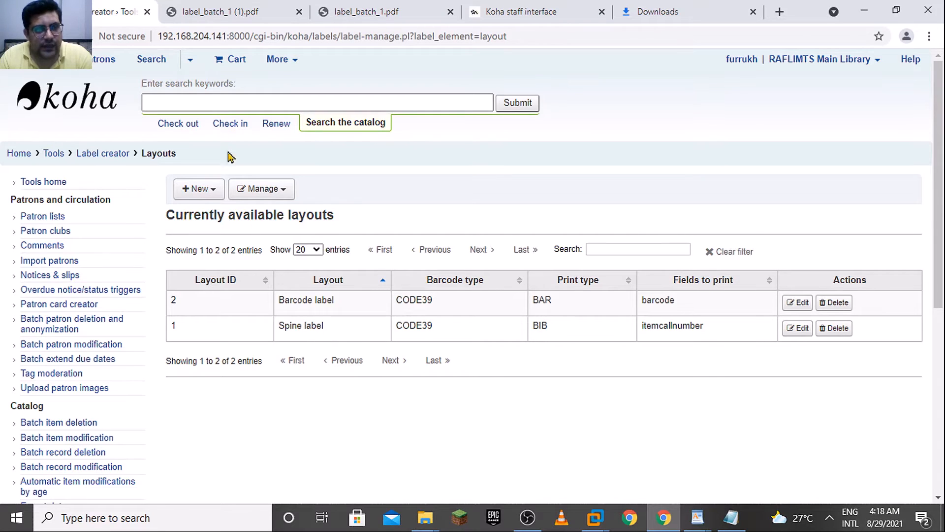
pyautogui.click(262, 190)
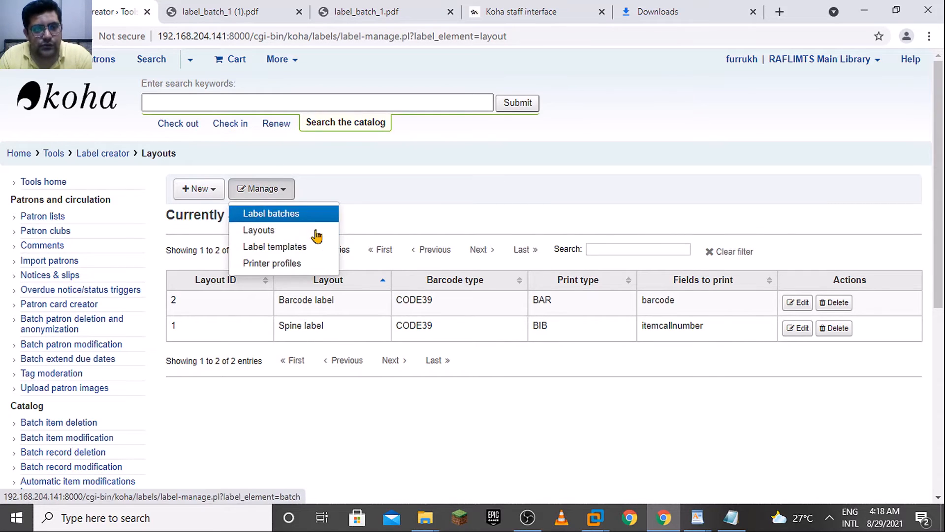
pyautogui.click(315, 248)
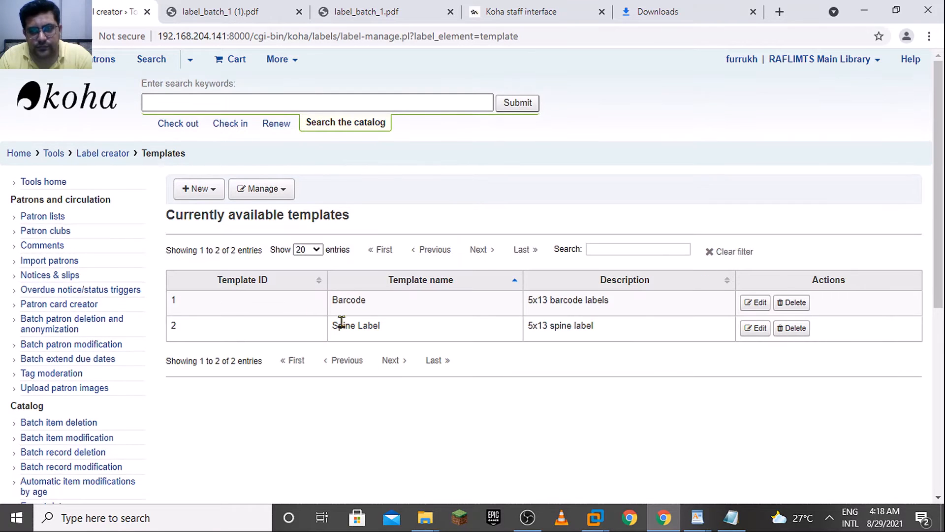
pyautogui.click(244, 189)
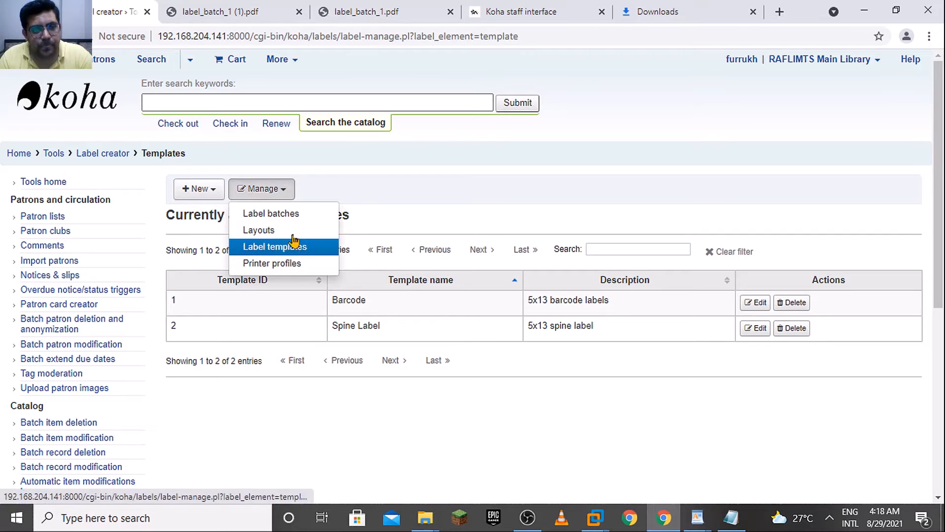
pyautogui.click(306, 217)
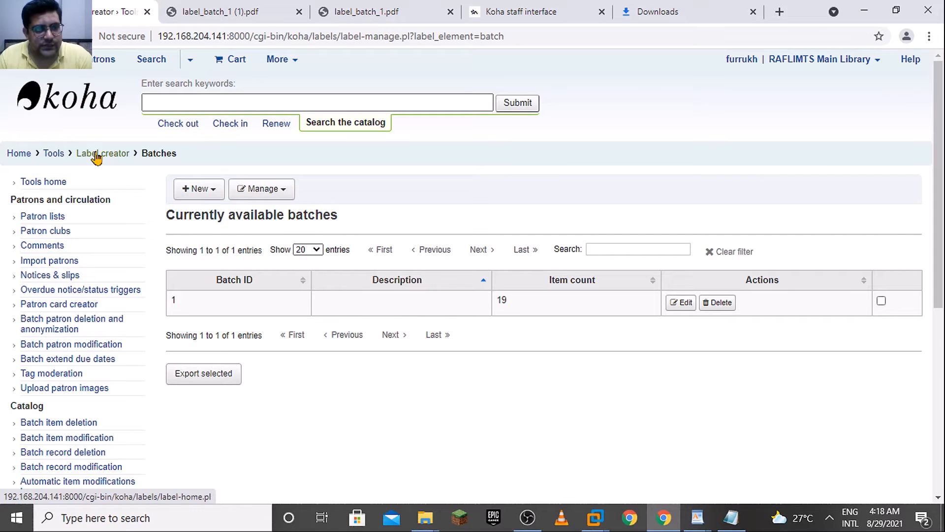
# Switch to the Label template document in WordPad and examine the Avery 5160 | 1 x 2-5/8 template settings
pyautogui.click(199, 187)
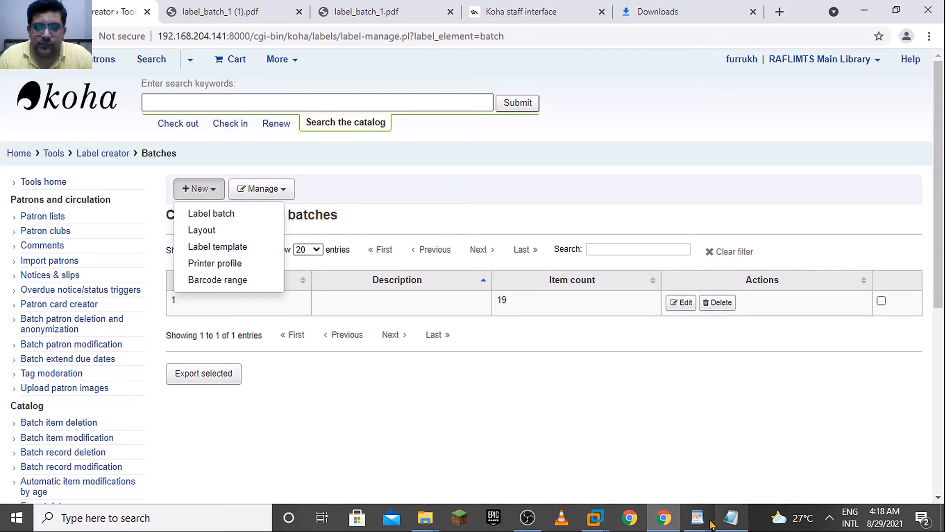
pyautogui.moveTo(732, 519)
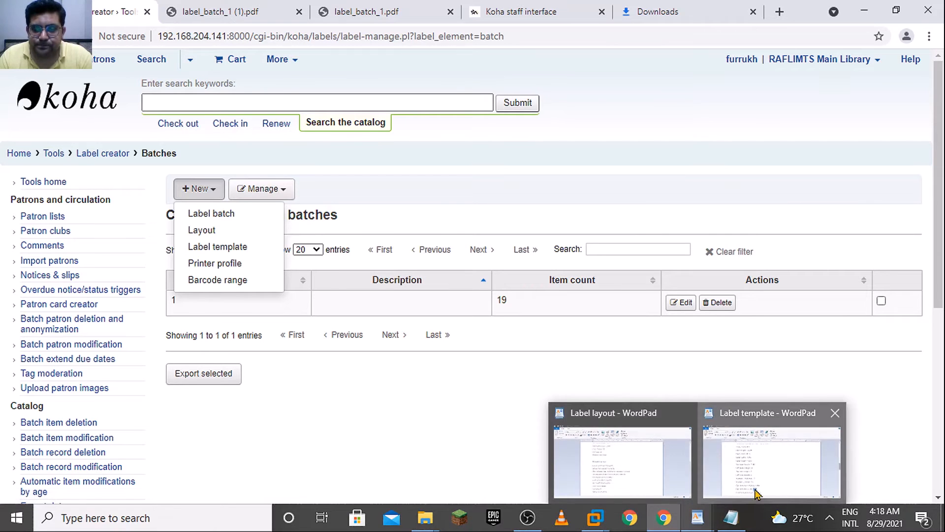
pyautogui.click(739, 456)
pyautogui.moveTo(940, 282); pyautogui.dragTo(940, 338)
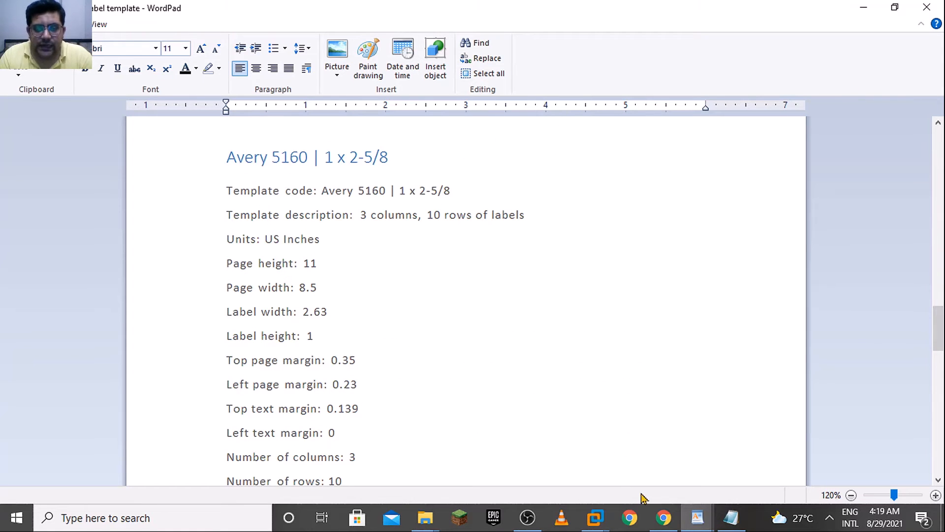
# Switch back to Chrome, search the web for "koha manual 21.05" and open the Koha Manual 21.05 documentation
pyautogui.click(663, 517)
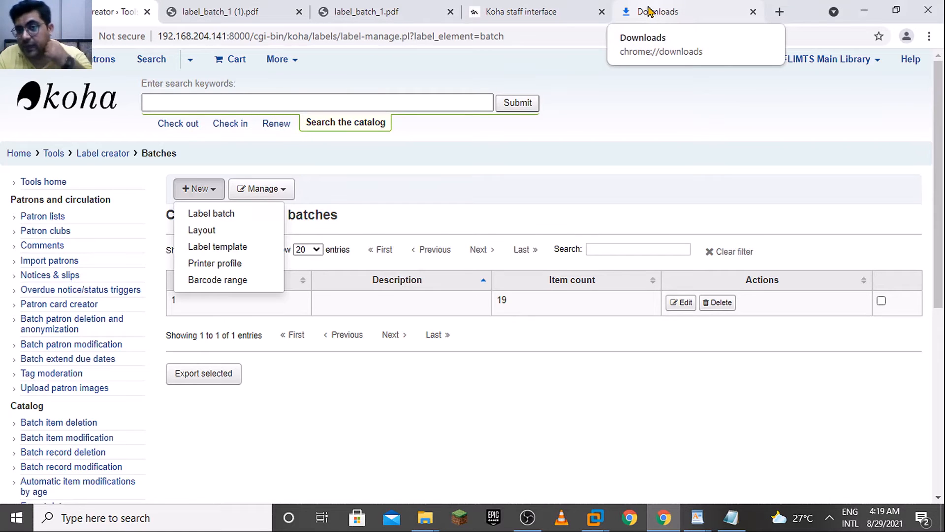
pyautogui.click(779, 12)
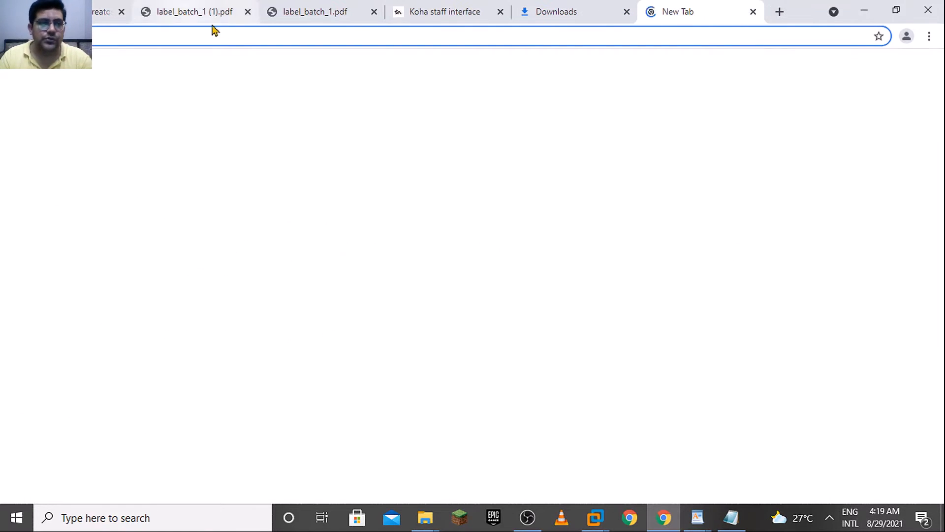
pyautogui.write('koha')
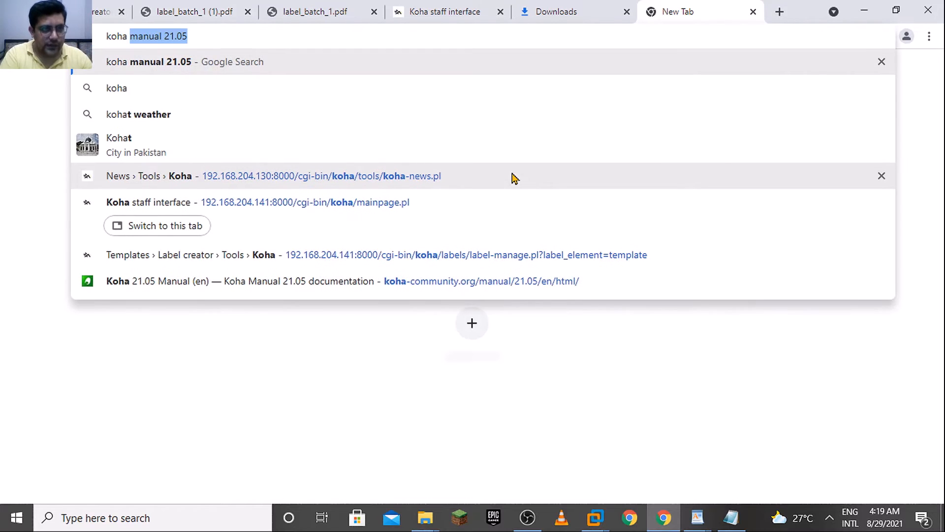
pyautogui.press('Return')
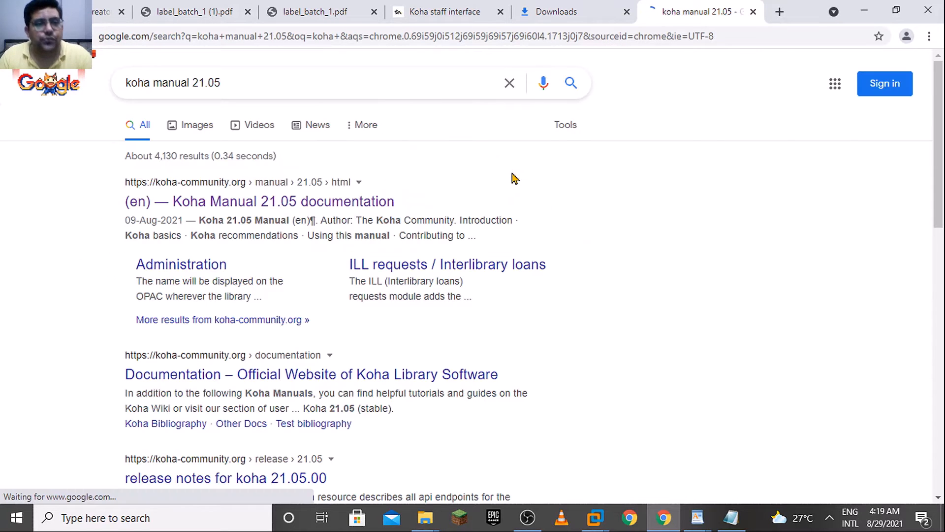
pyautogui.click(341, 209)
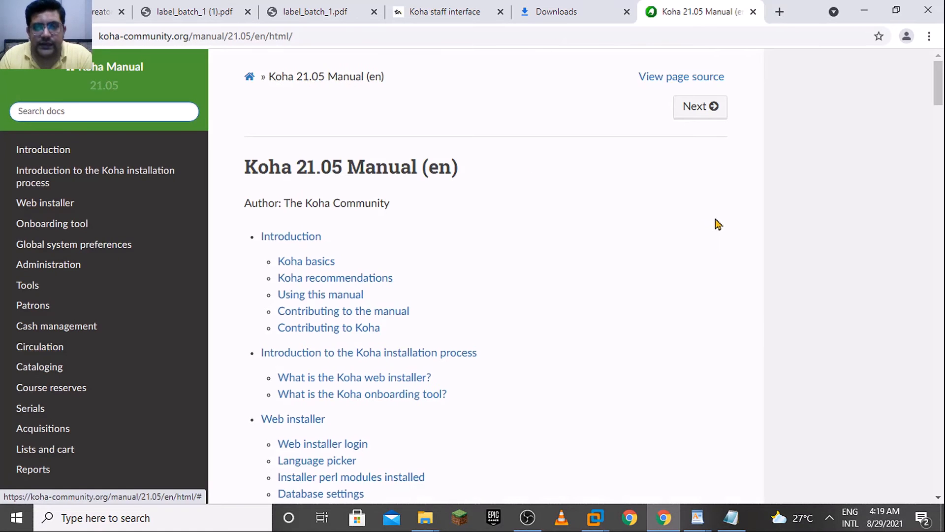
# Open the Label creator section of the manual's Catalog tools and review its template and batch instructions
pyautogui.click(28, 284)
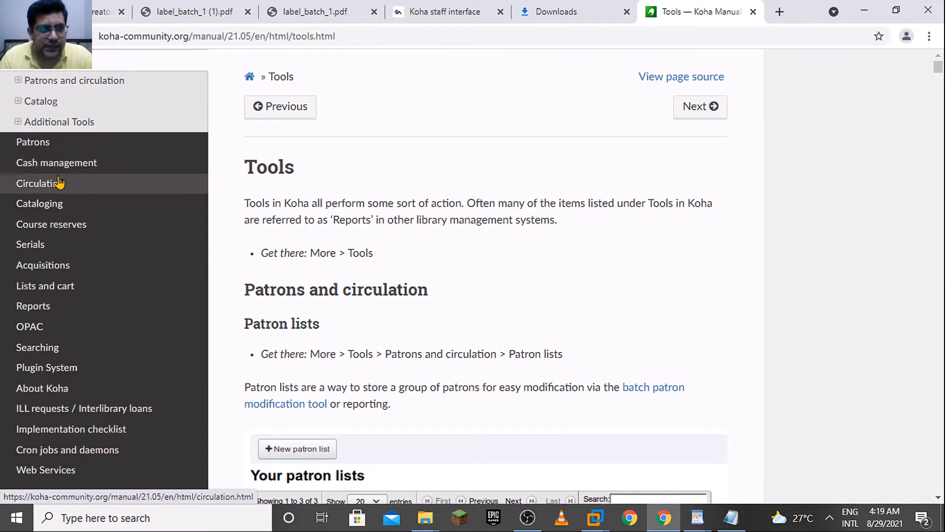
pyautogui.click(54, 102)
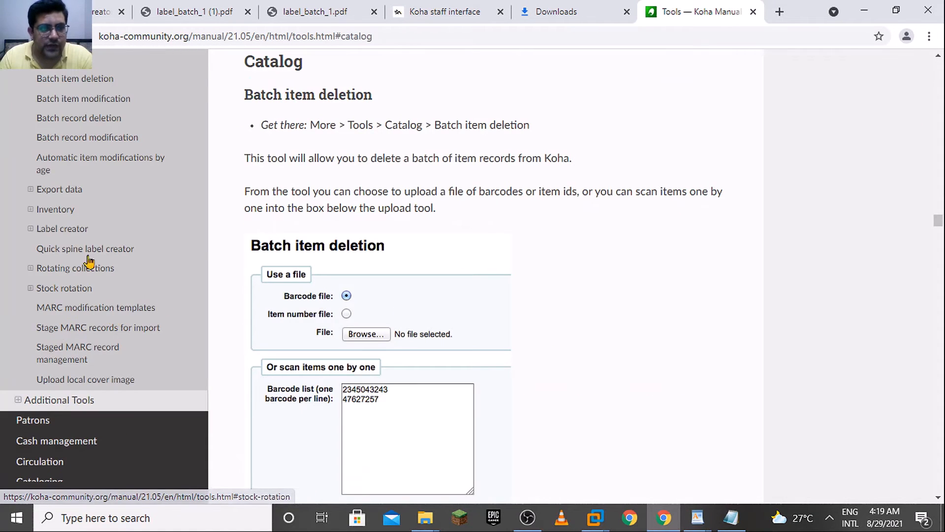
pyautogui.click(58, 234)
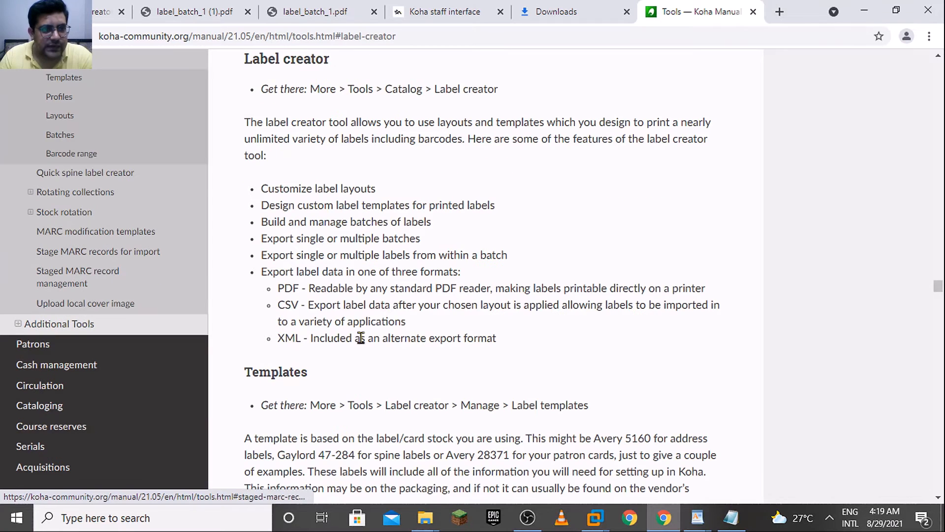
pyautogui.moveTo(941, 284)
pyautogui.mouseDown()
pyautogui.moveTo(943, 297)
pyautogui.moveTo(944, 283)
pyautogui.moveTo(938, 290)
pyautogui.mouseUp()
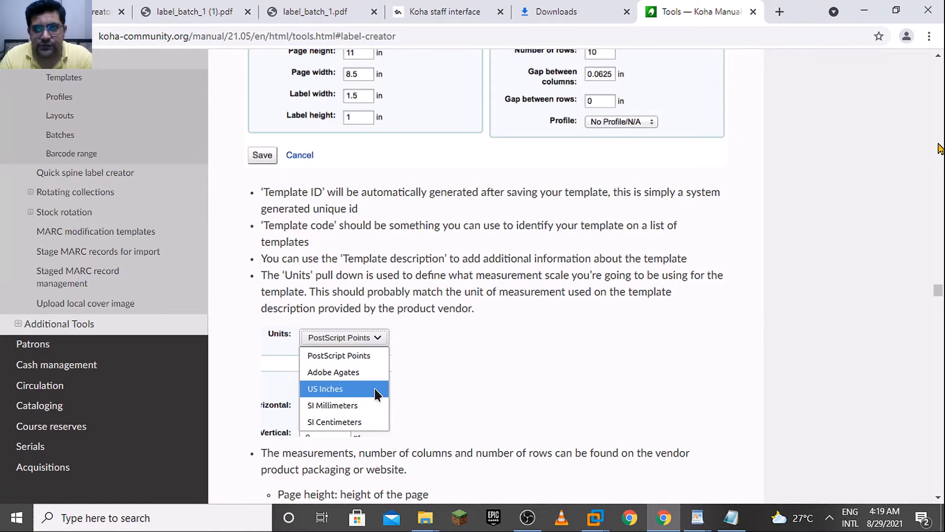
pyautogui.click(940, 148)
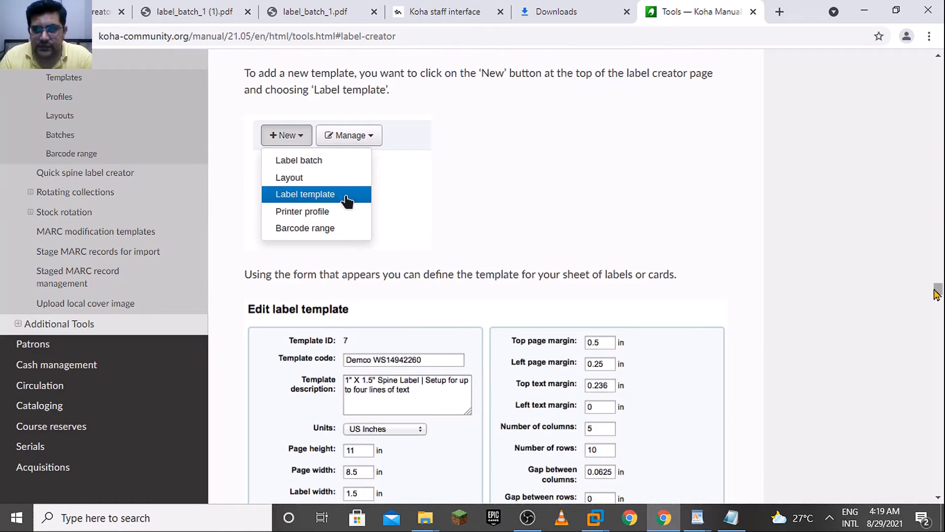
pyautogui.moveTo(939, 290); pyautogui.dragTo(939, 329)
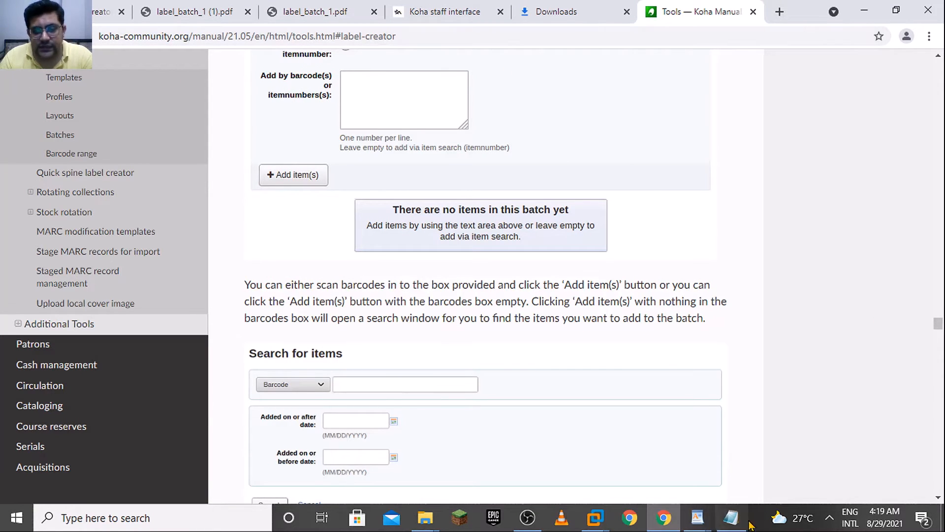
# Return to Koha from the manual, go to the staff home page and open the Tools overview
pyautogui.moveTo(706, 516)
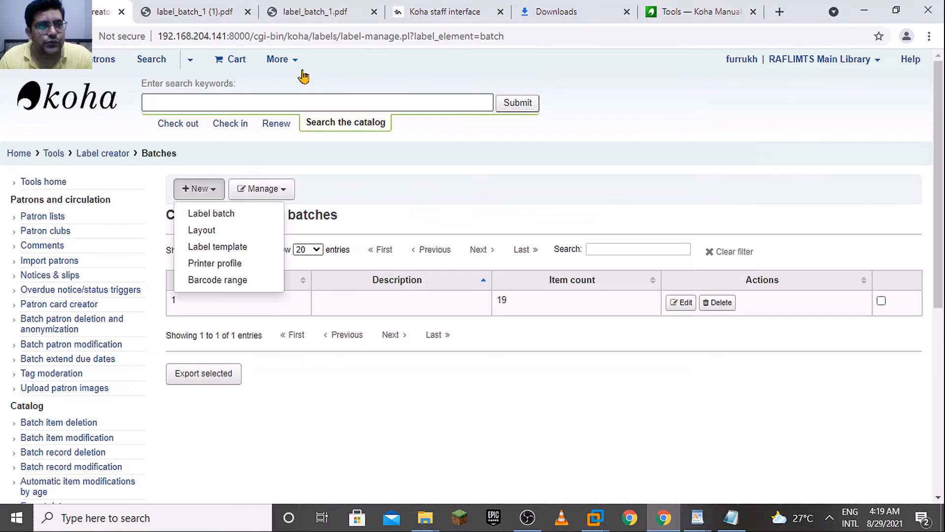
pyautogui.click(110, 12)
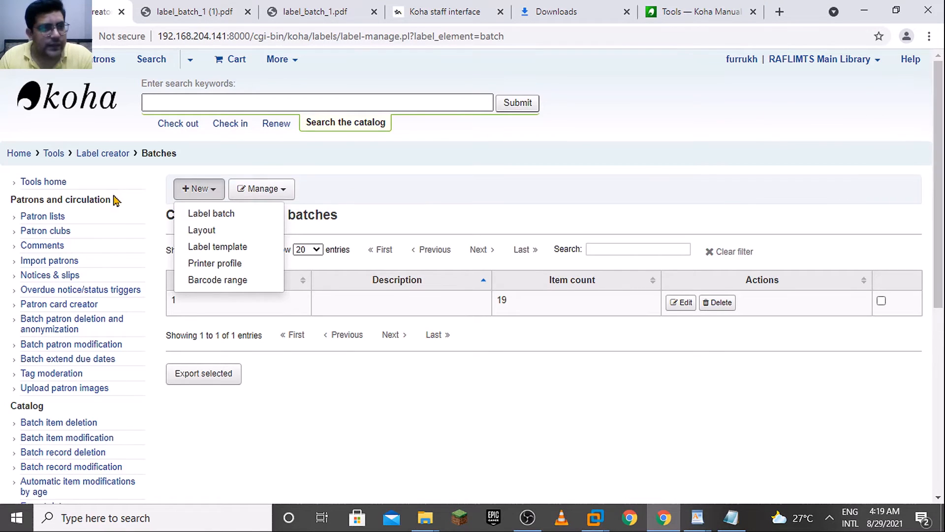
pyautogui.click(23, 154)
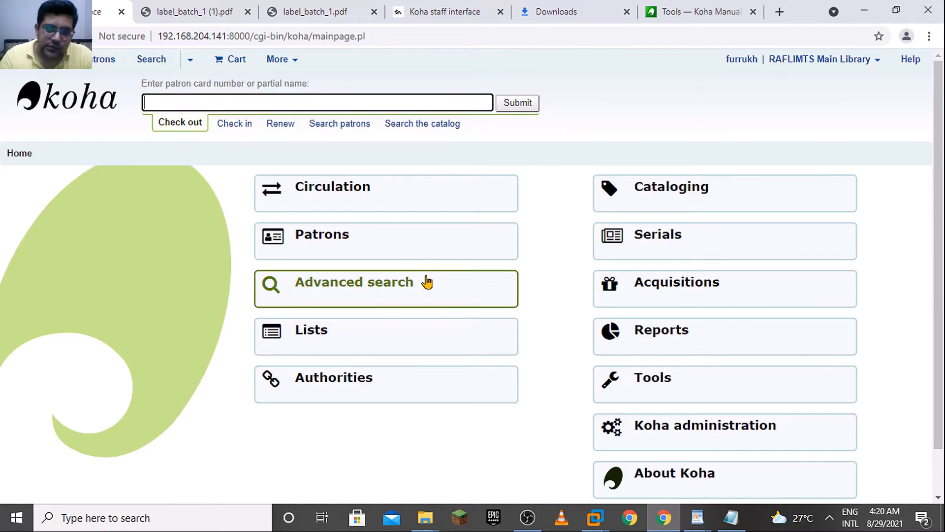
pyautogui.scroll(-1, 743, 341)
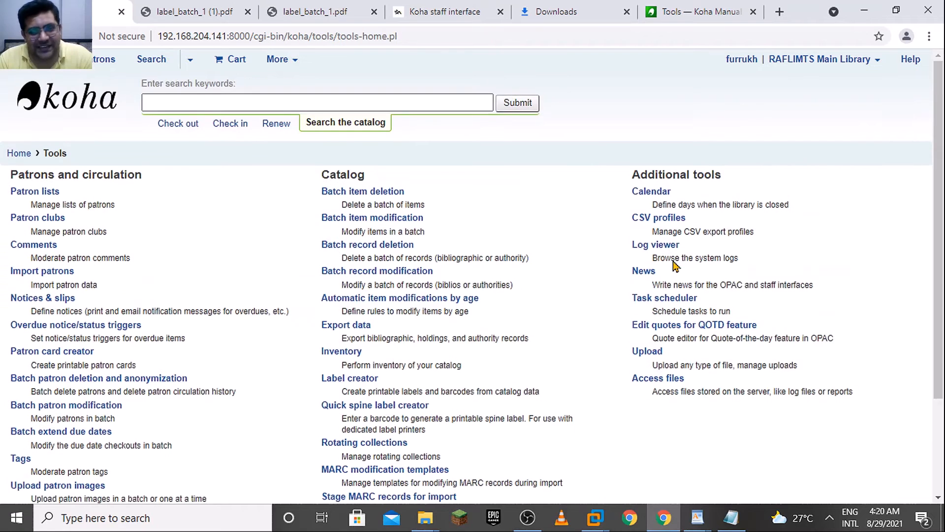
pyautogui.scroll(-2, 917, 270)
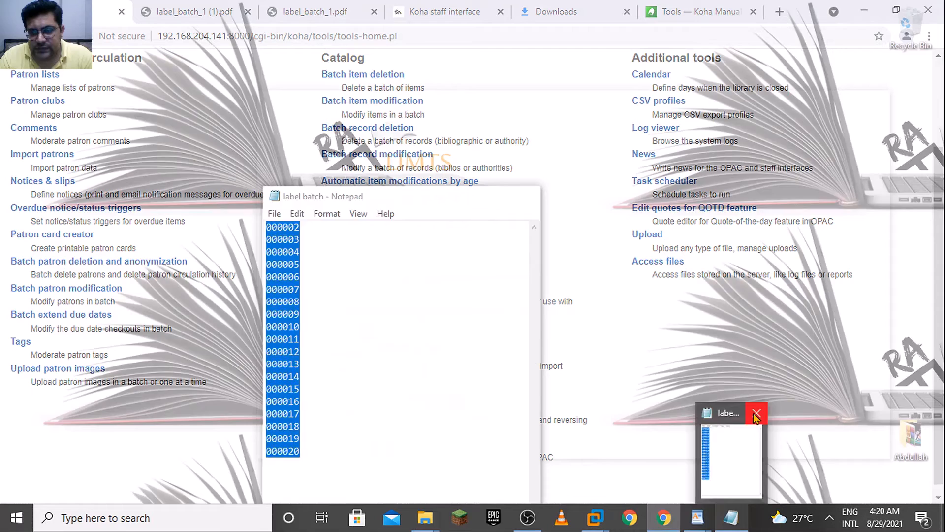
# Close the reference documents, including Label layout and Label template, discarding the changes to Label template, and open Koha's Patron card creator
pyautogui.click(755, 415)
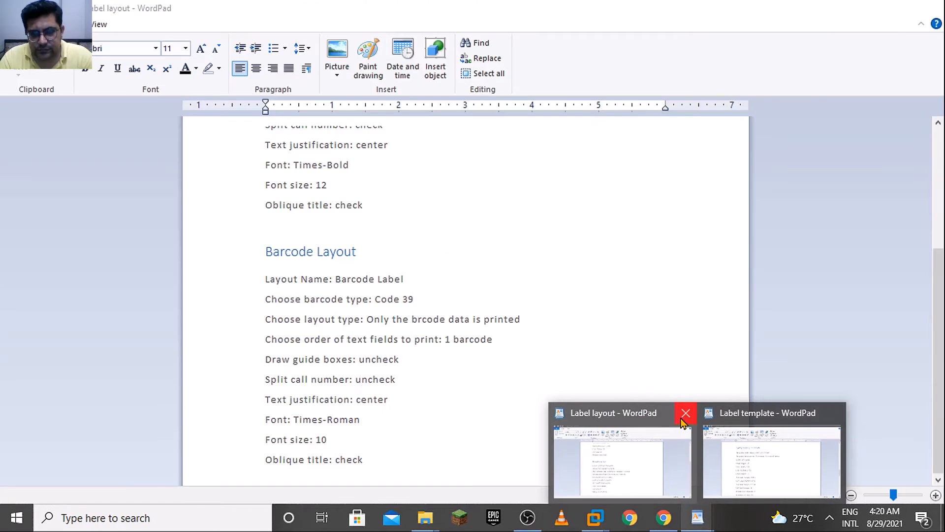
pyautogui.click(681, 415)
pyautogui.click(761, 414)
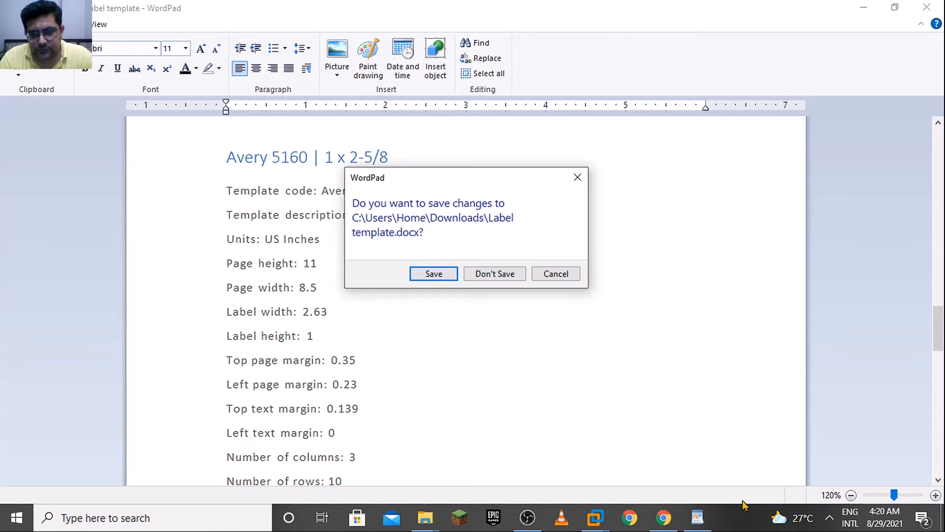
pyautogui.click(521, 275)
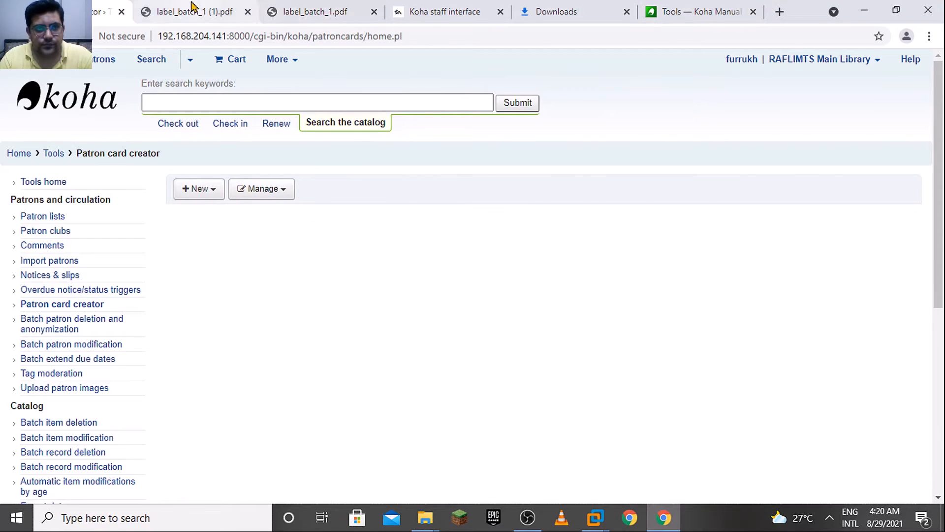
# Close both label batch PDFs, Downloads, the Koha manual and the extra staff interface page, keeping only the Patron card creator open
pyautogui.click(192, 9)
pyautogui.click(247, 12)
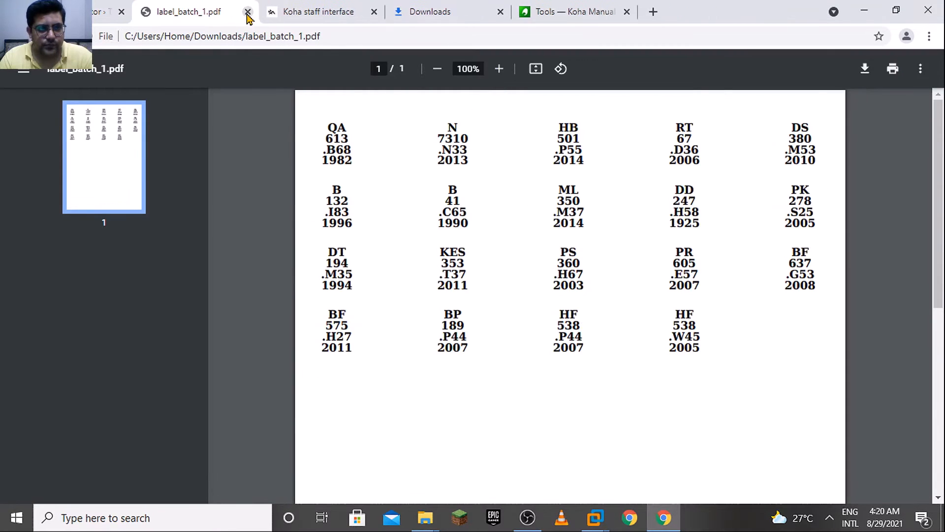
pyautogui.click(248, 13)
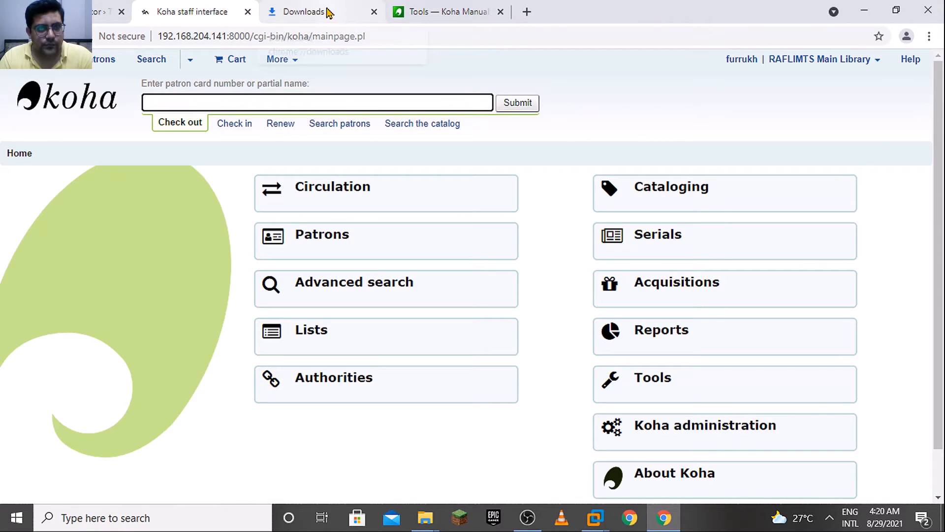
pyautogui.click(374, 12)
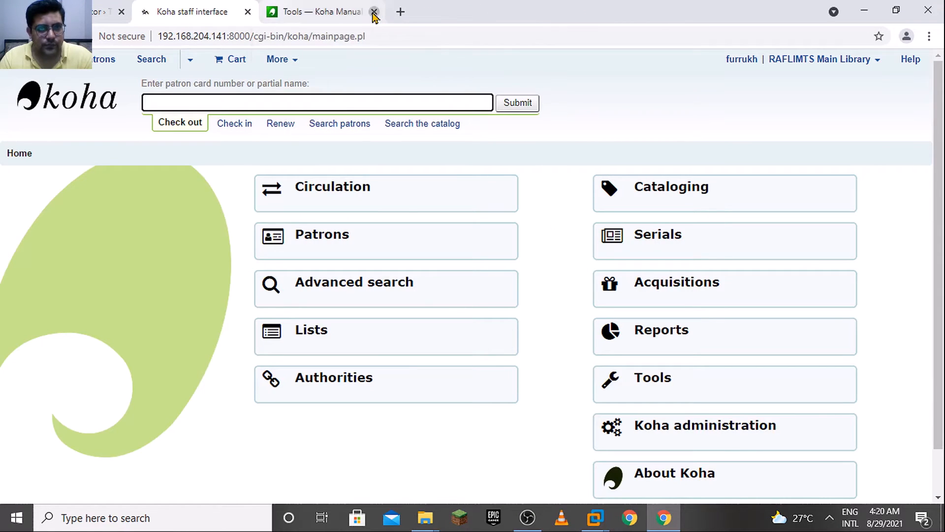
pyautogui.click(373, 13)
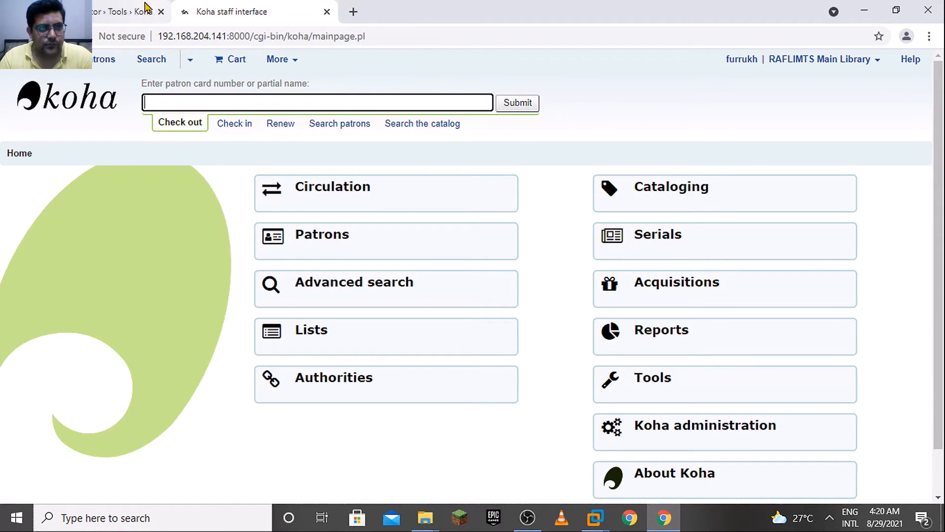
pyautogui.click(326, 12)
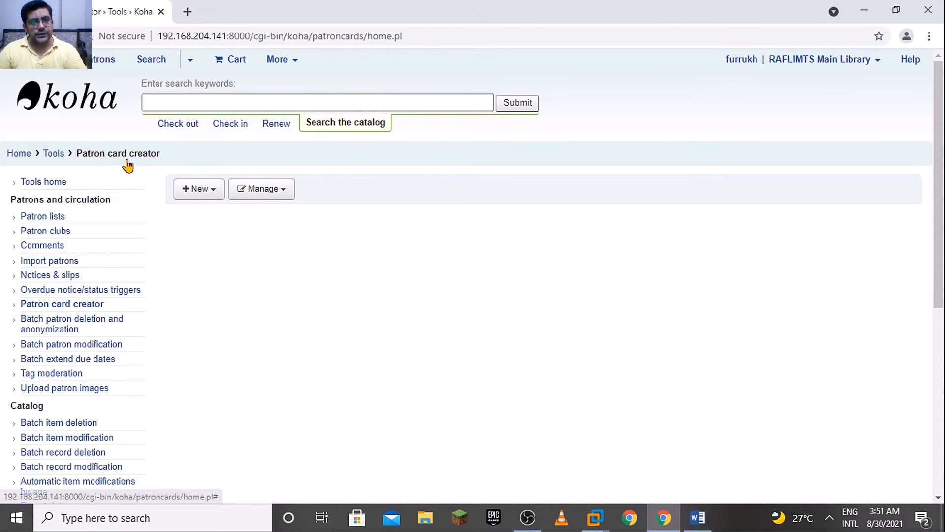
# View what can be created in the Patron card creator, and find and open the Koha Manual 21.05 documentation alongside it
pyautogui.click(199, 197)
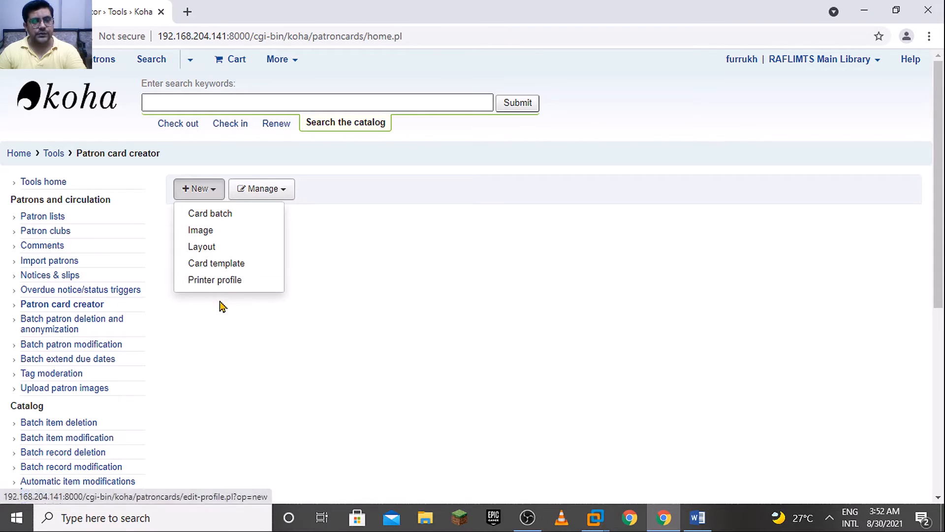
pyautogui.click(187, 13)
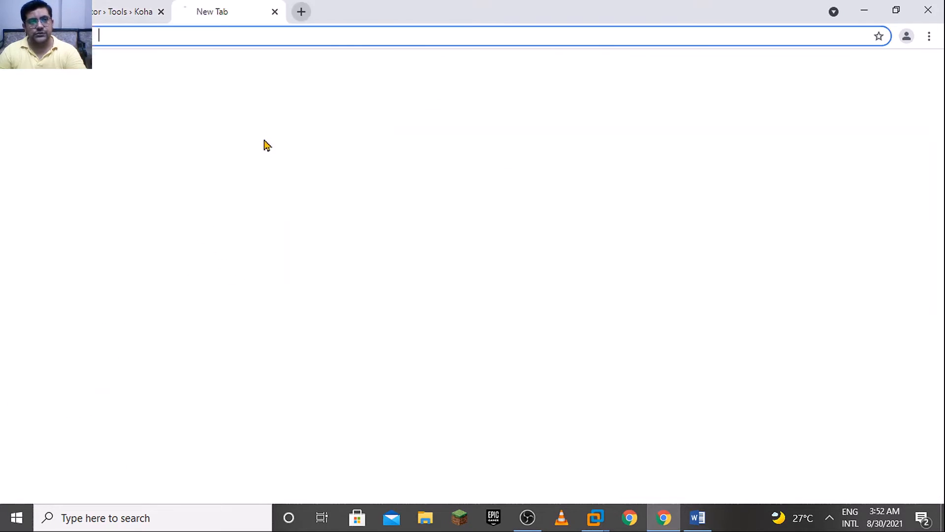
pyautogui.write('koha')
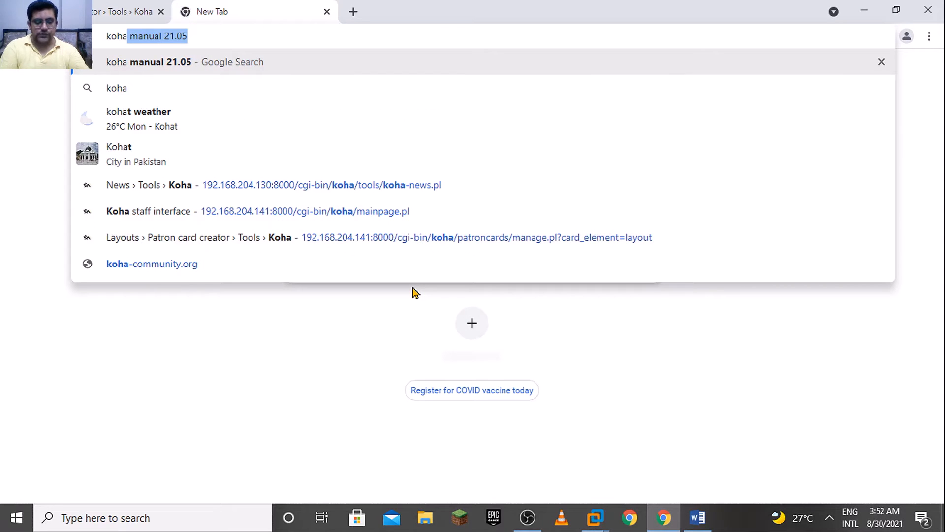
pyautogui.press('Return')
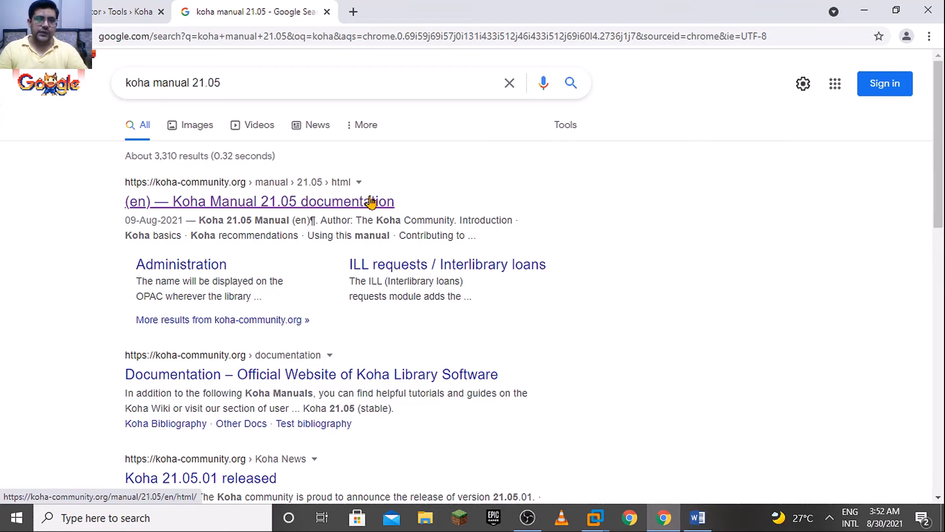
pyautogui.click(370, 202)
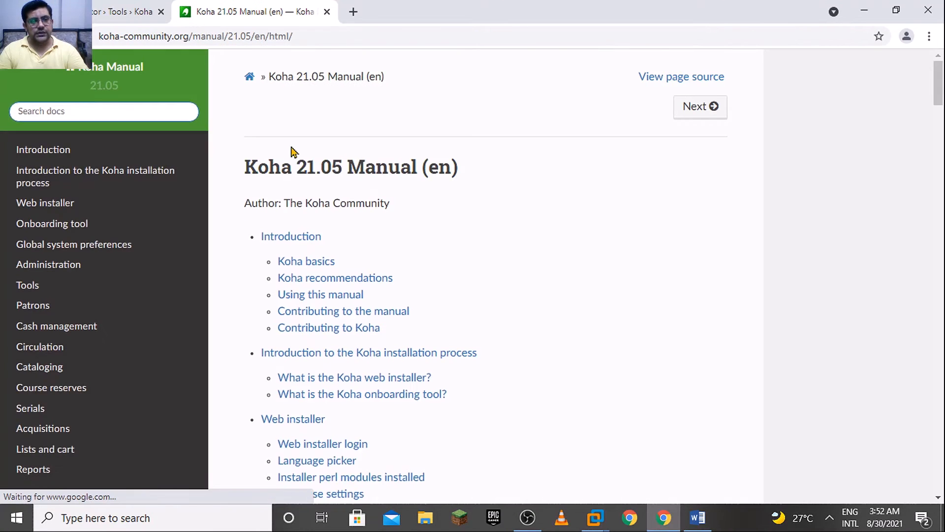
# Open the Patron card creator section under the manual's Patrons and circulation tools and examine how to add a layout
pyautogui.click(30, 284)
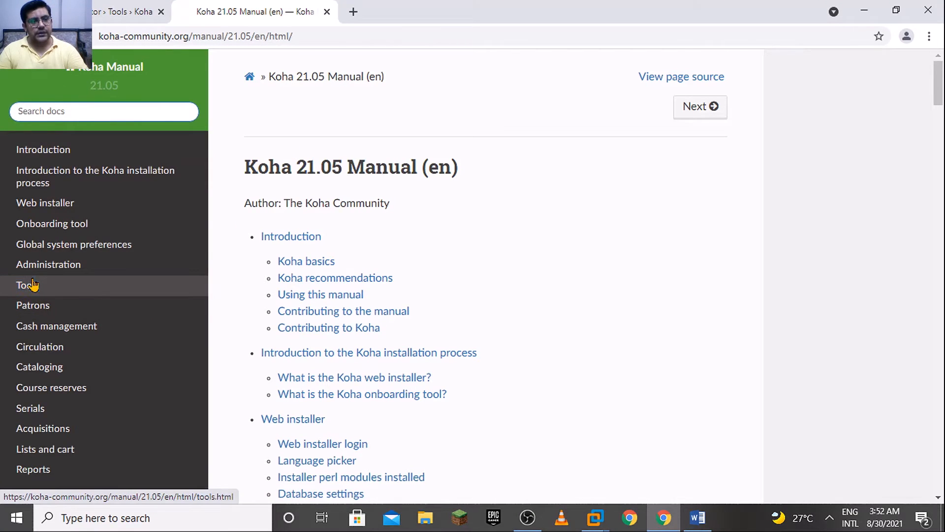
pyautogui.scroll(-5, 57, 310)
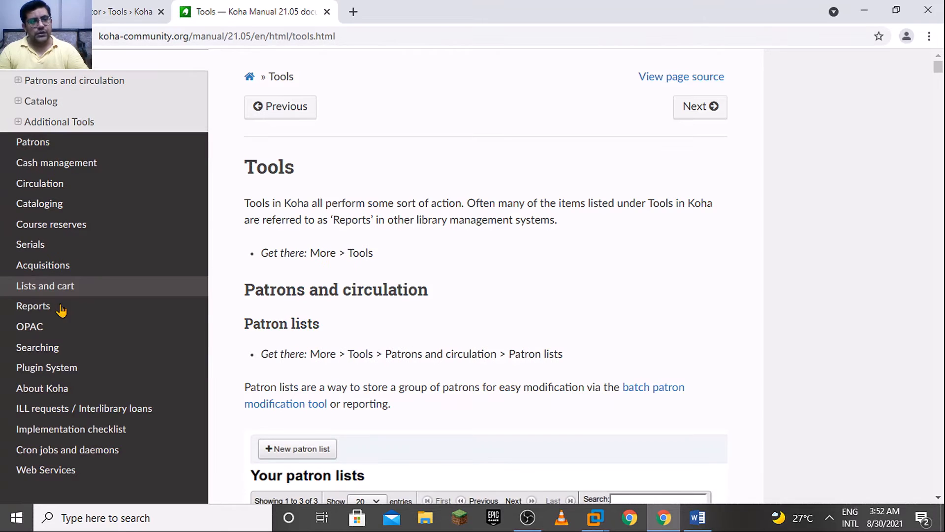
pyautogui.click(98, 80)
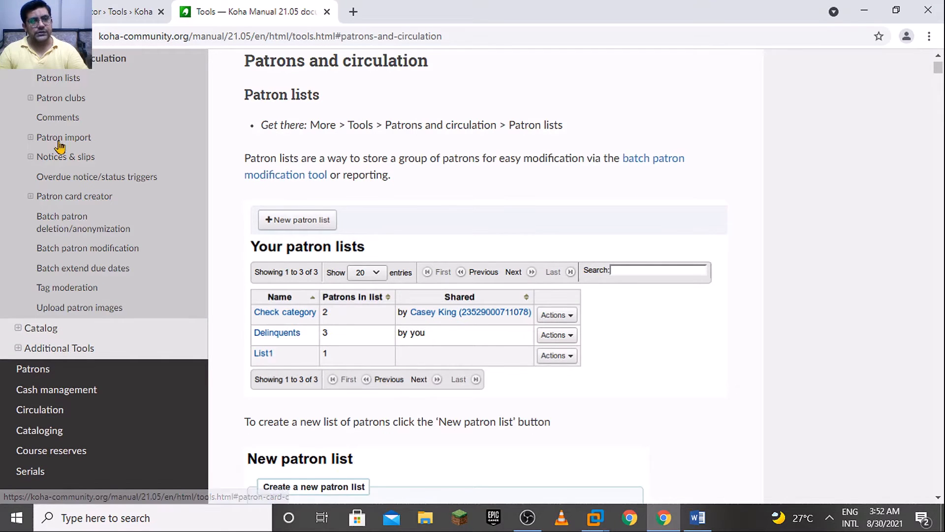
pyautogui.click(97, 202)
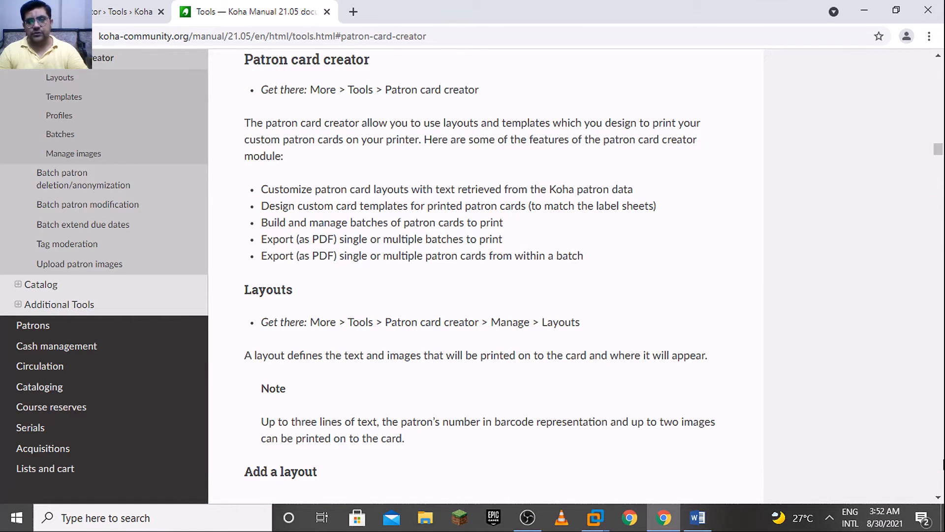
pyautogui.scroll(-20, 944, 467)
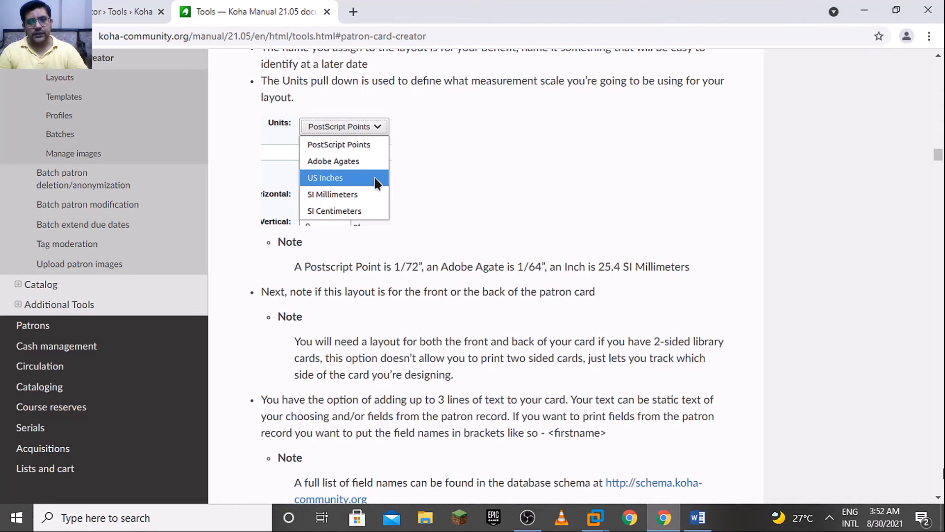
pyautogui.scroll(8, 871, 149)
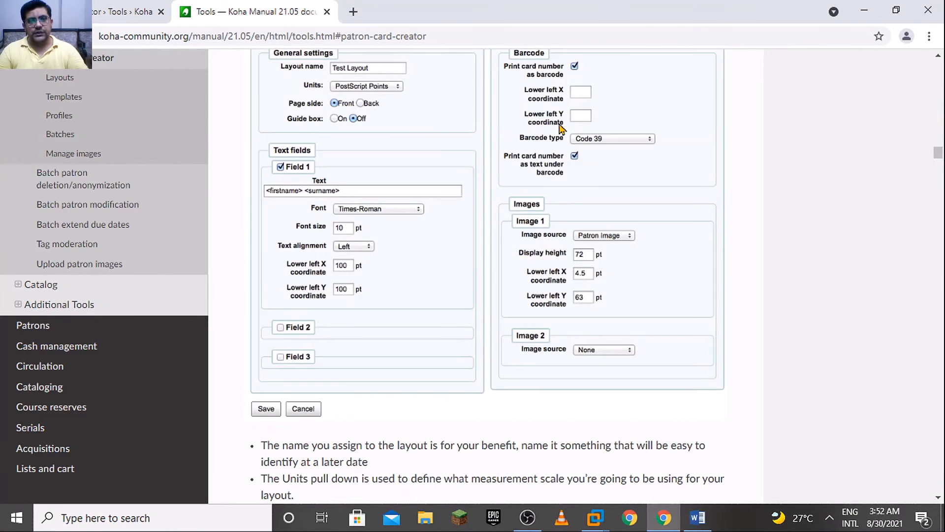
# Review the manual's layout instructions, then return to the Patron card creator and start a new card template
pyautogui.scroll(8, 943, 134)
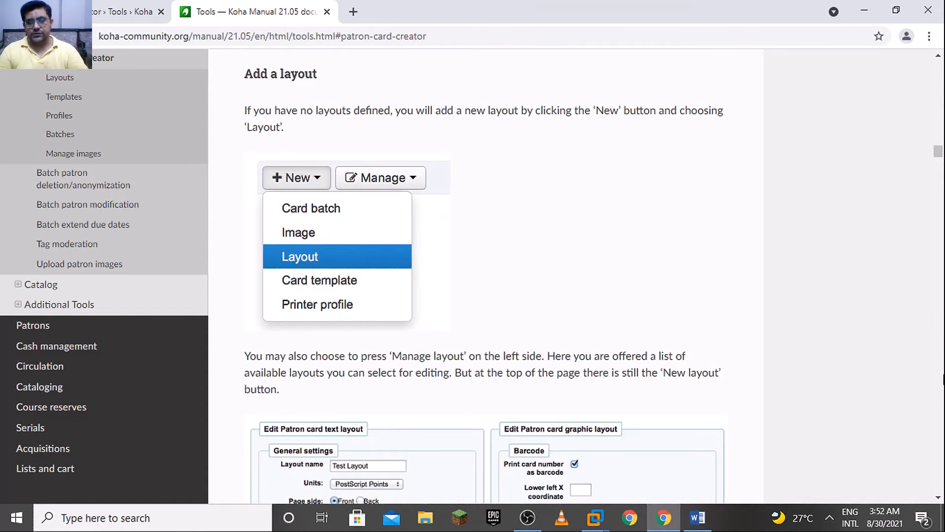
pyautogui.scroll(-8, 941, 386)
pyautogui.scroll(-16, 941, 386)
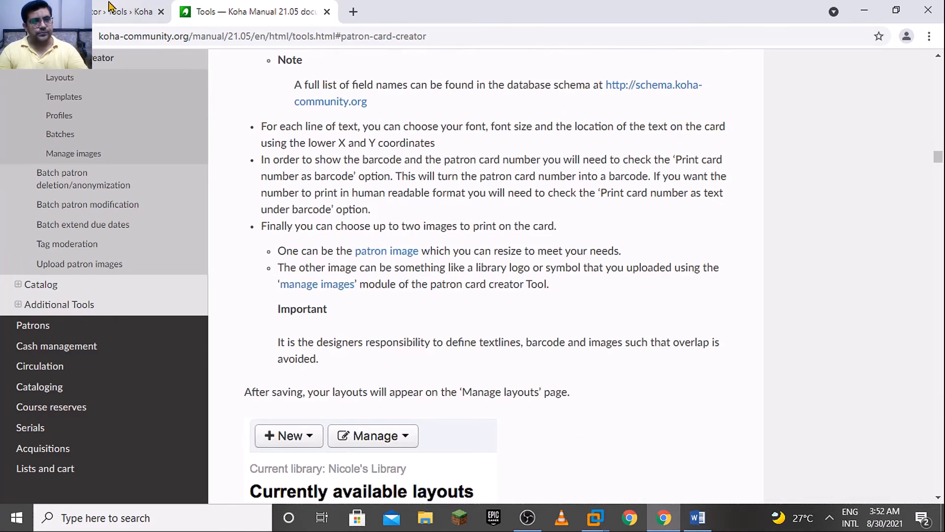
pyautogui.click(113, 10)
pyautogui.click(442, 343)
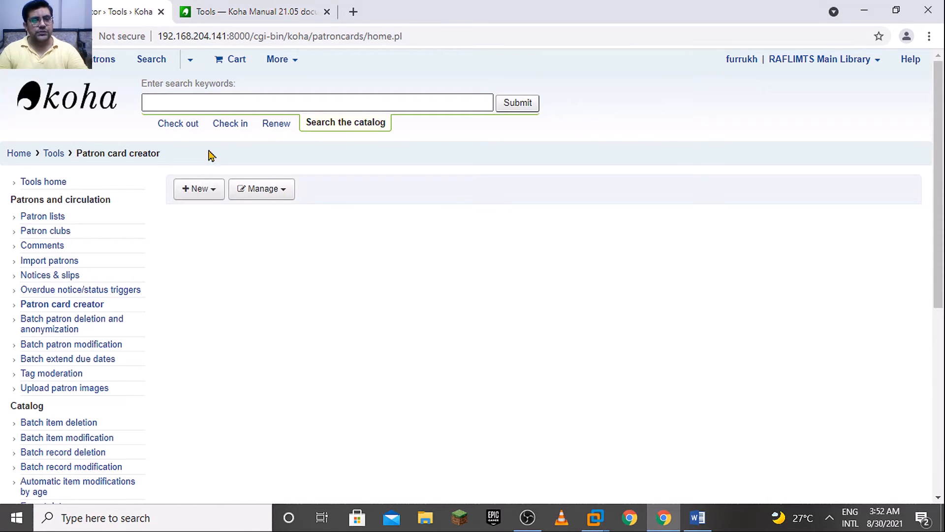
pyautogui.click(202, 192)
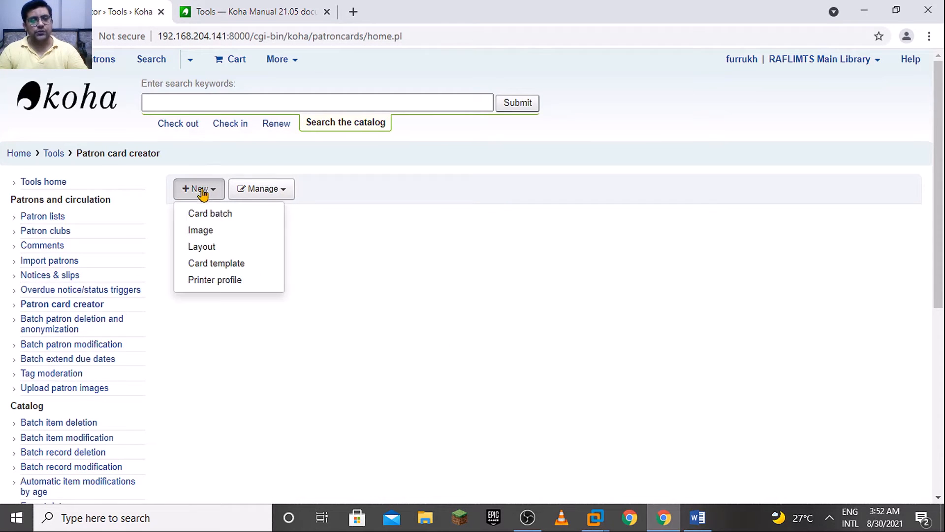
pyautogui.click(250, 266)
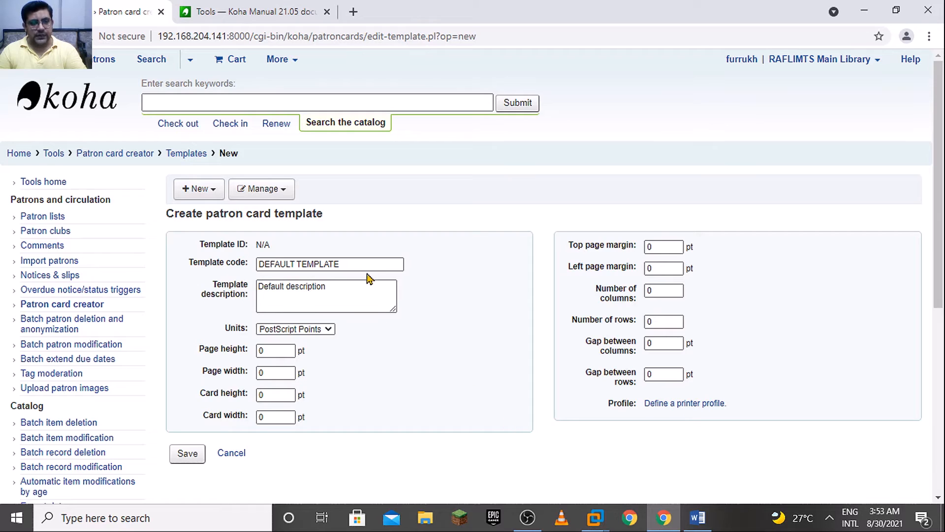
# Set the template code to membership, the description to membership card, and the units to US Inches
pyautogui.moveTo(364, 265); pyautogui.dragTo(221, 258)
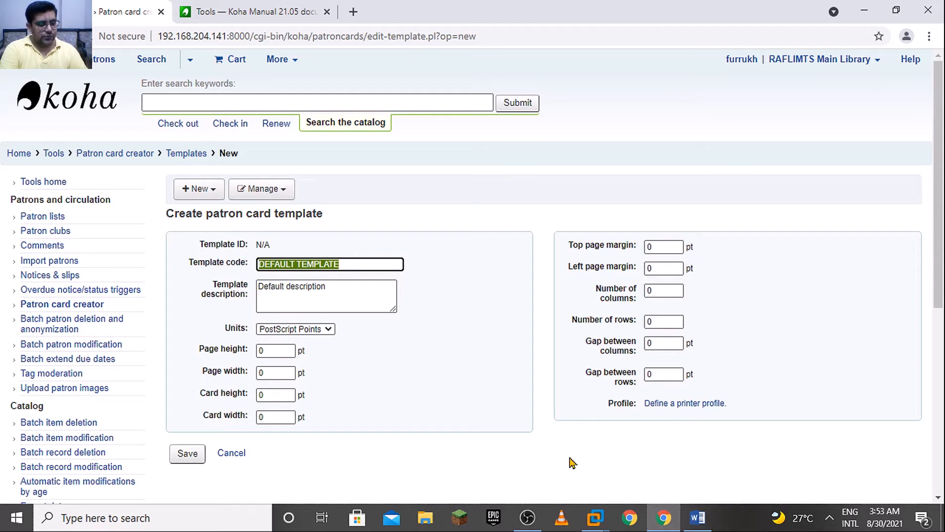
pyautogui.write('mwm')
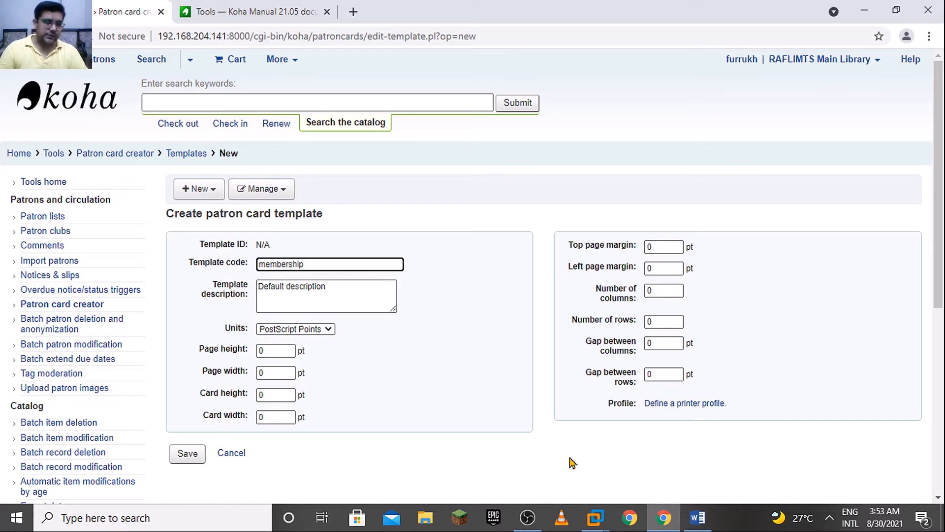
pyautogui.moveTo(331, 289); pyautogui.dragTo(187, 270)
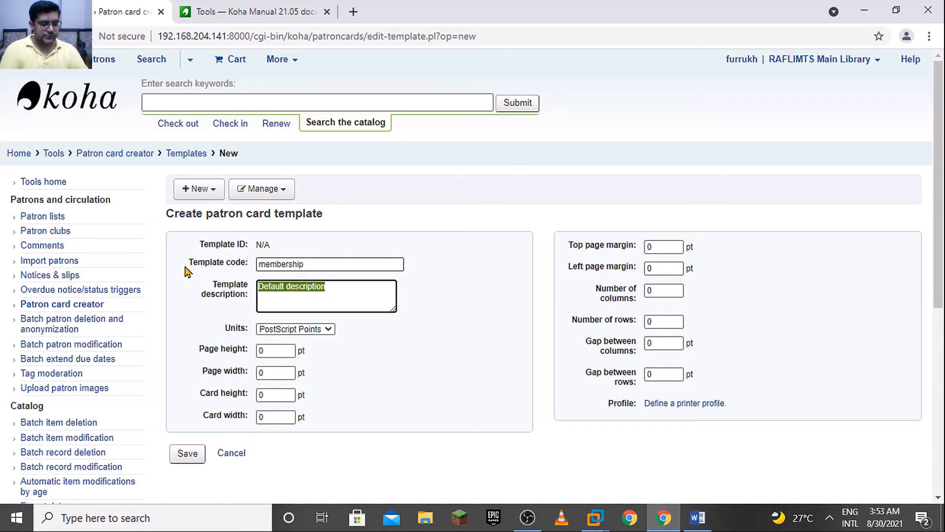
pyautogui.write('membership card')
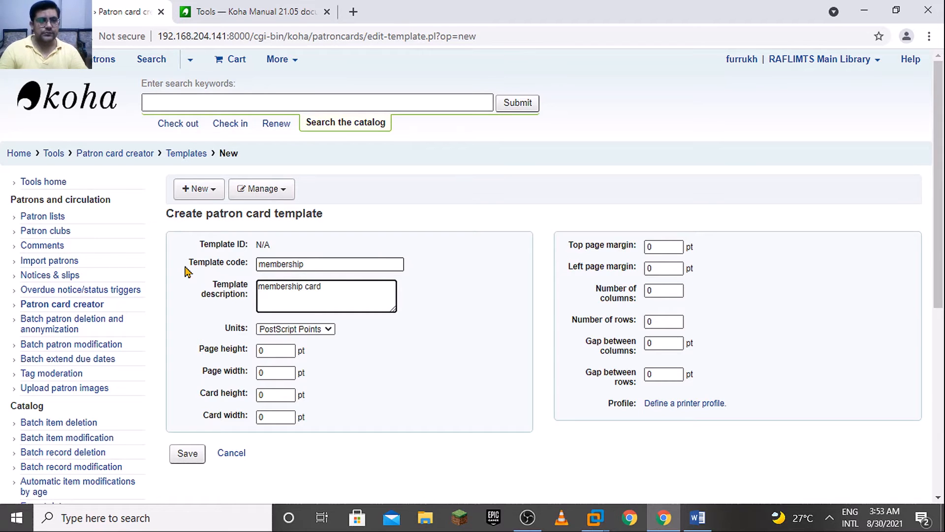
pyautogui.click(312, 329)
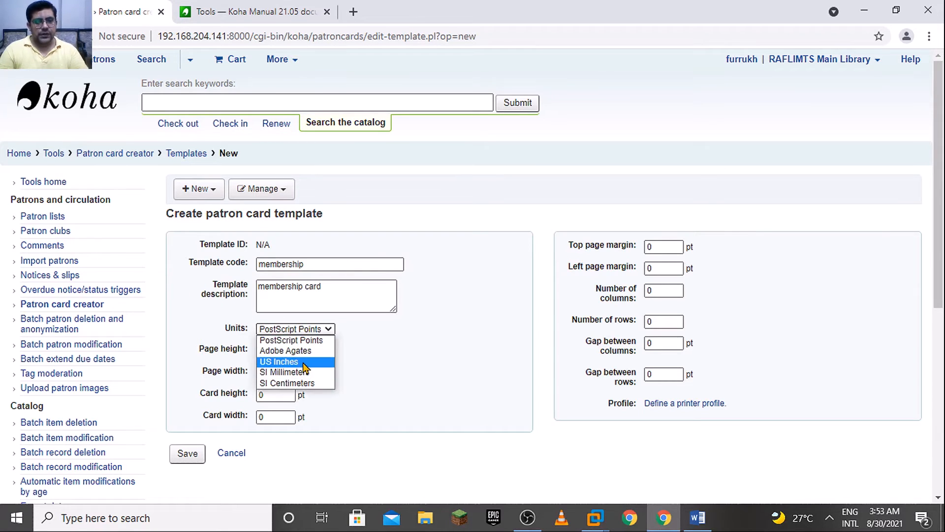
pyautogui.click(304, 364)
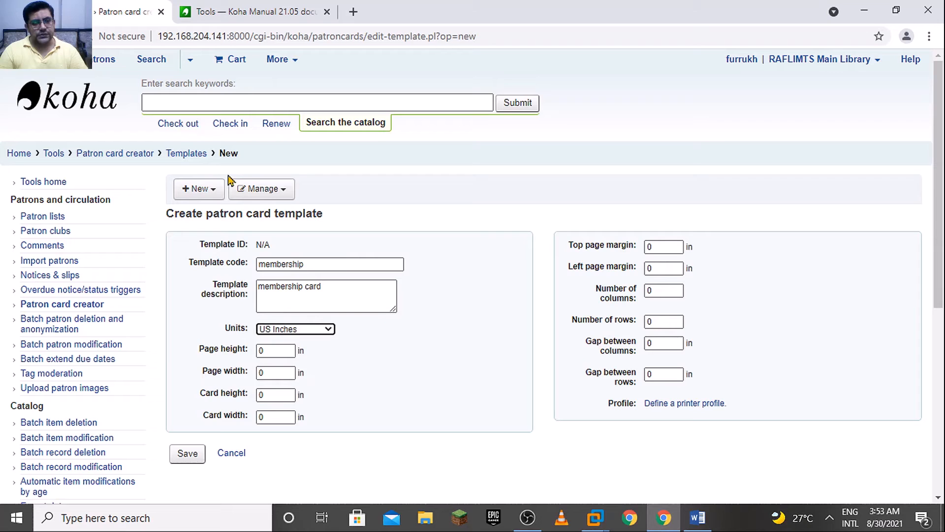
# Set the template's page height to 11.7, page width to 8.5, card height to 2.5 and card width to 3.5 inches
pyautogui.click(286, 350)
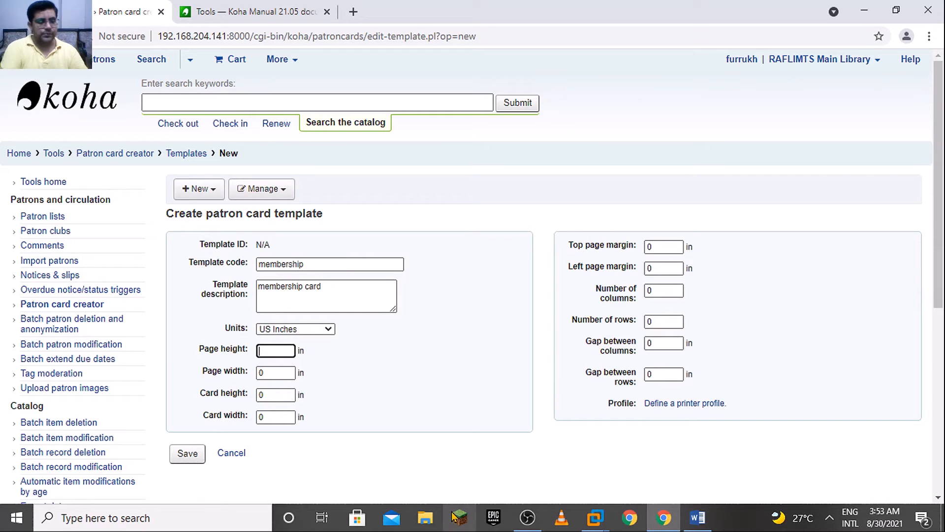
pyautogui.write('11.7')
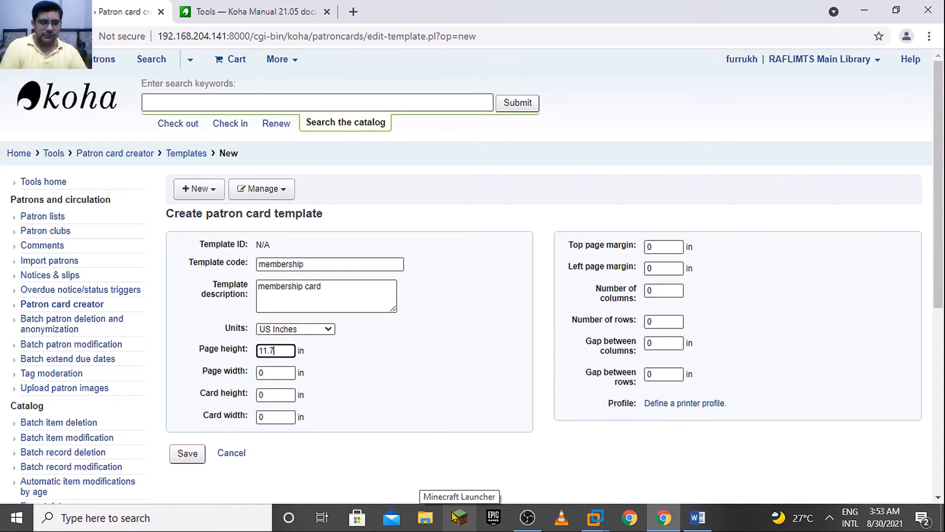
pyautogui.click(289, 375)
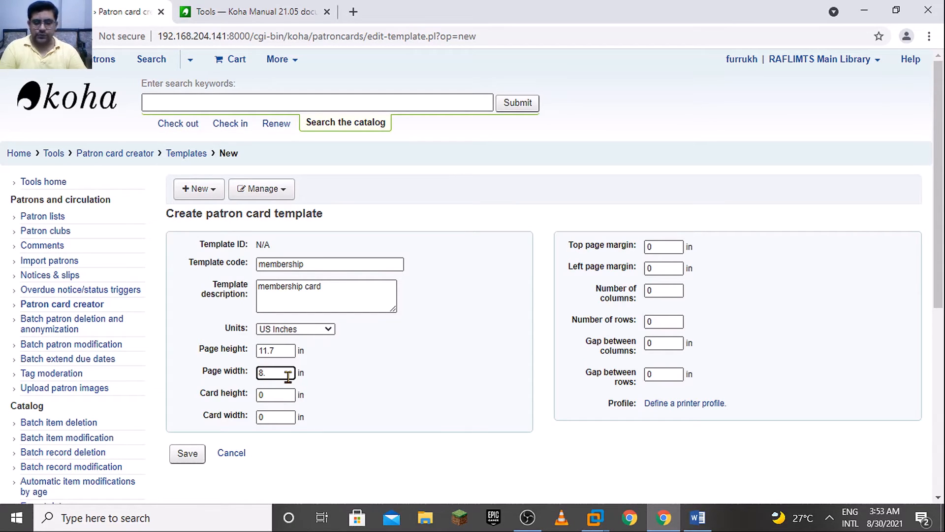
pyautogui.click(266, 396)
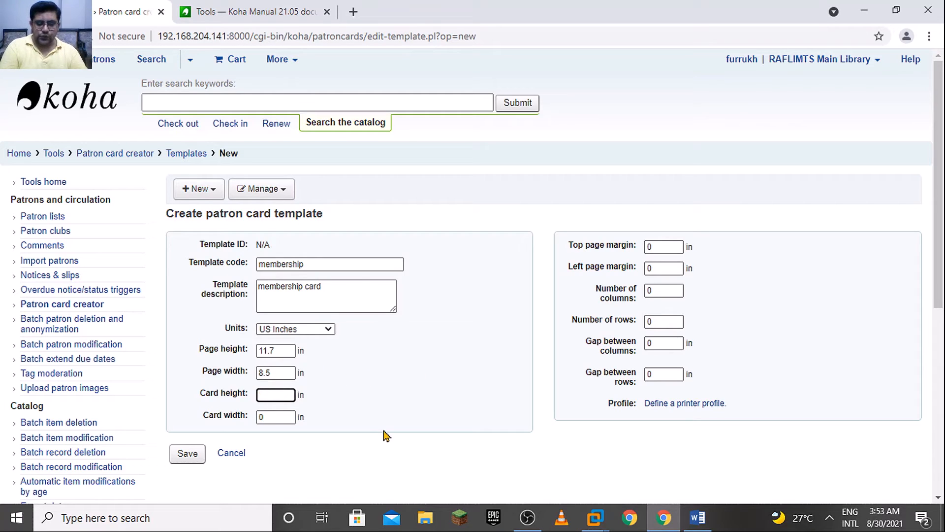
pyautogui.write('2.5')
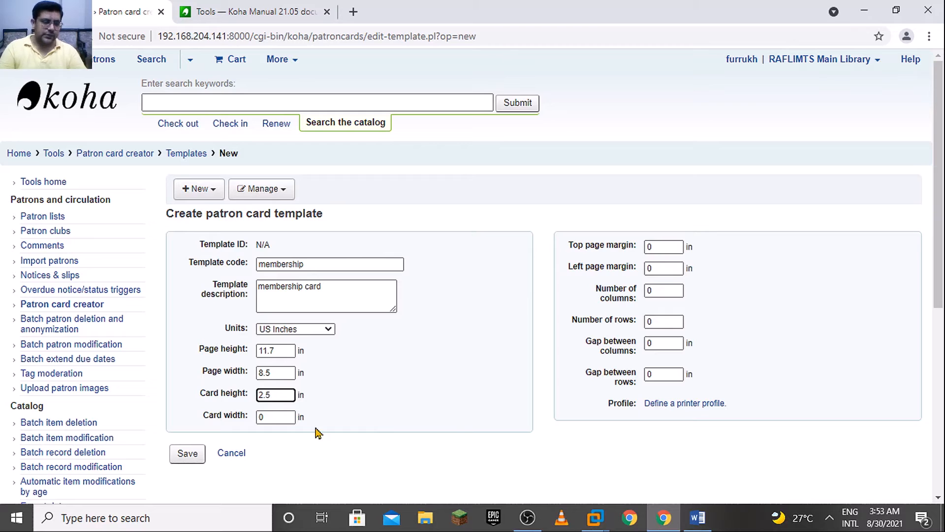
pyautogui.click(280, 416)
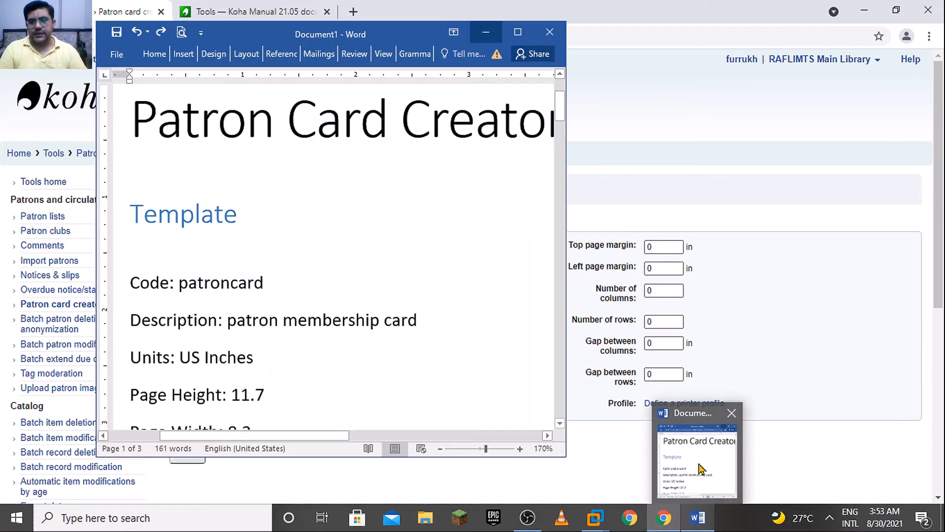
# Check the template dimensions in the Word reference document and correct the template's page width to 8.3 inches
pyautogui.hotkey('alt', 'Tab')
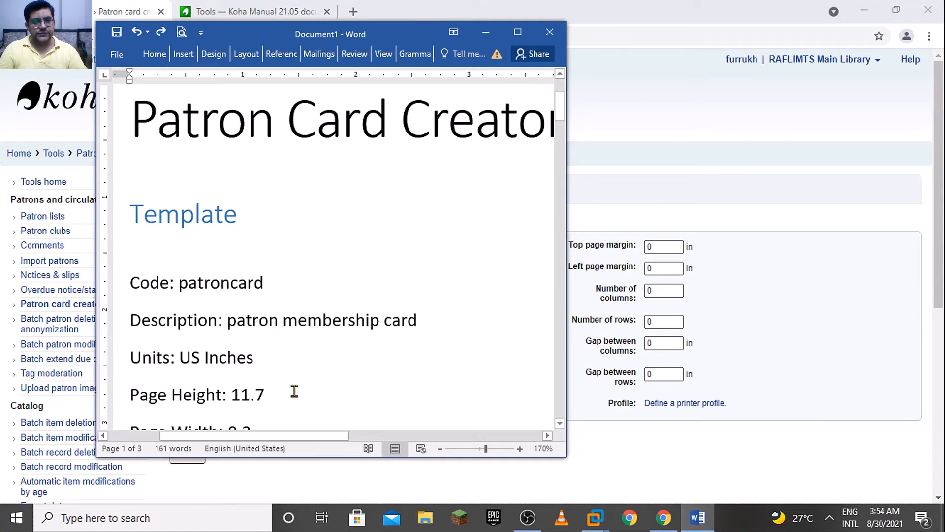
pyautogui.scroll(-4, 431, 410)
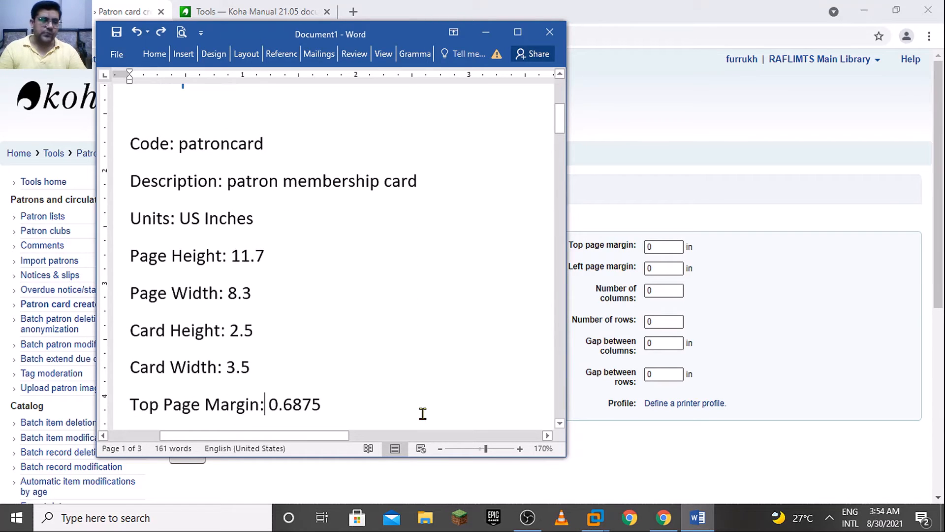
pyautogui.click(755, 314)
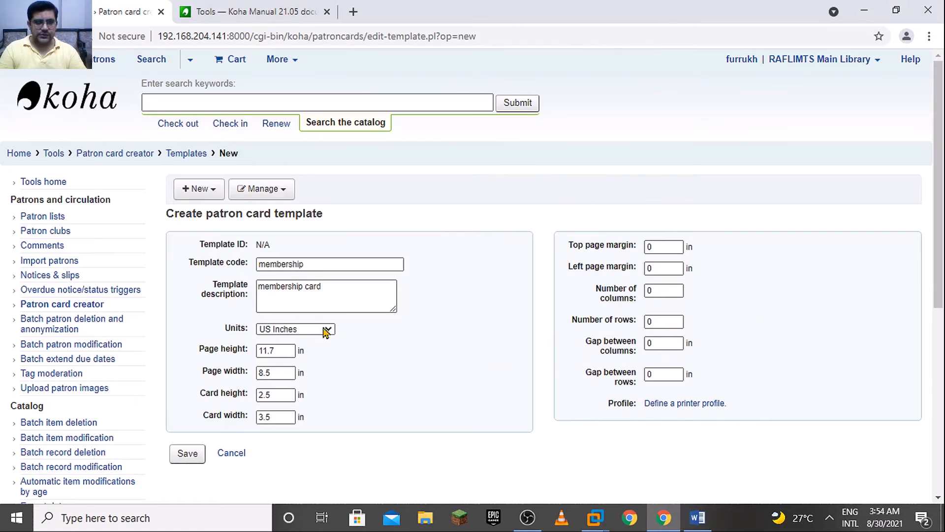
pyautogui.click(291, 372)
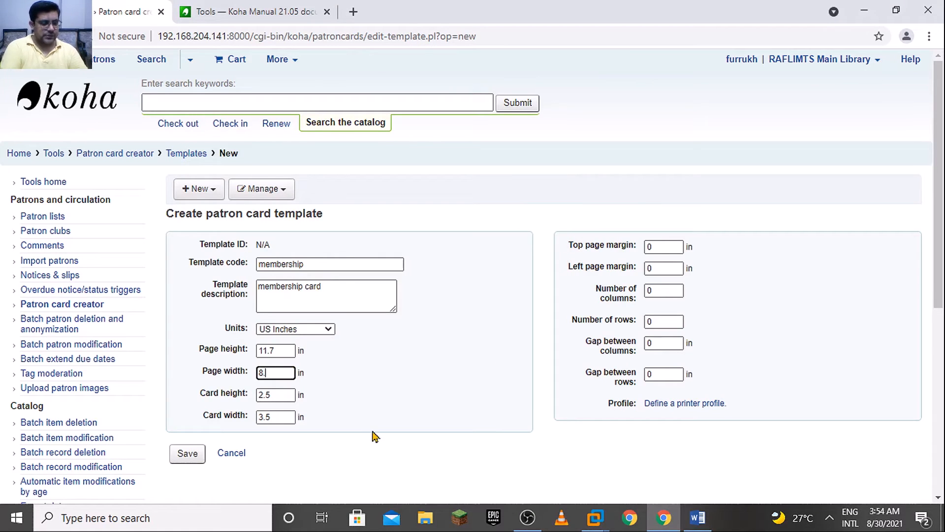
# Copy the top page margin of 0.6875 from the Word reference document into the card template's top page margin
pyautogui.click(663, 245)
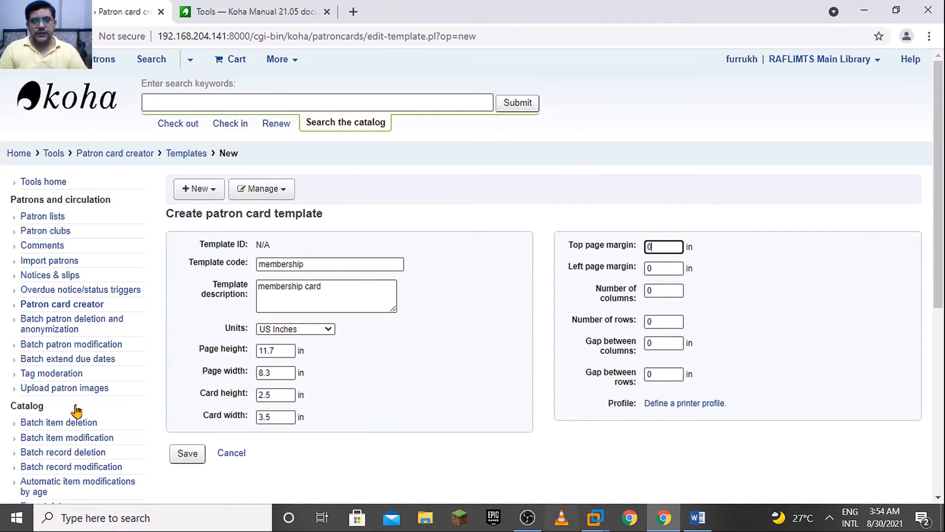
pyautogui.click(698, 518)
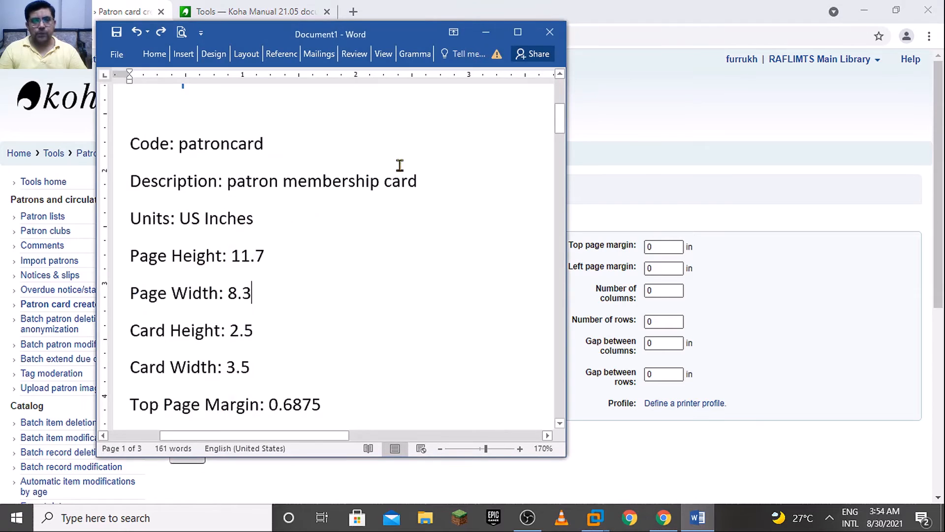
pyautogui.click(516, 389)
pyautogui.press('Down')
pyautogui.press('Down')
pyautogui.press('Down')
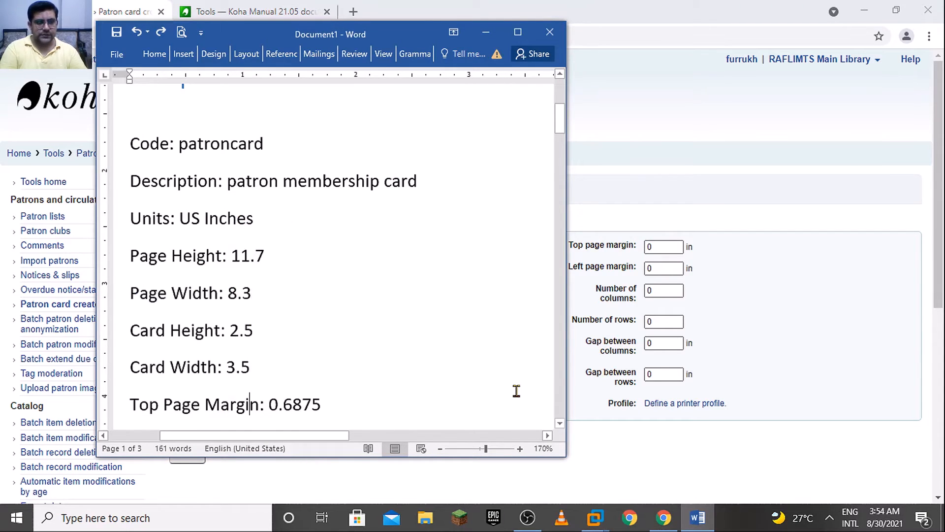
pyautogui.click(665, 246)
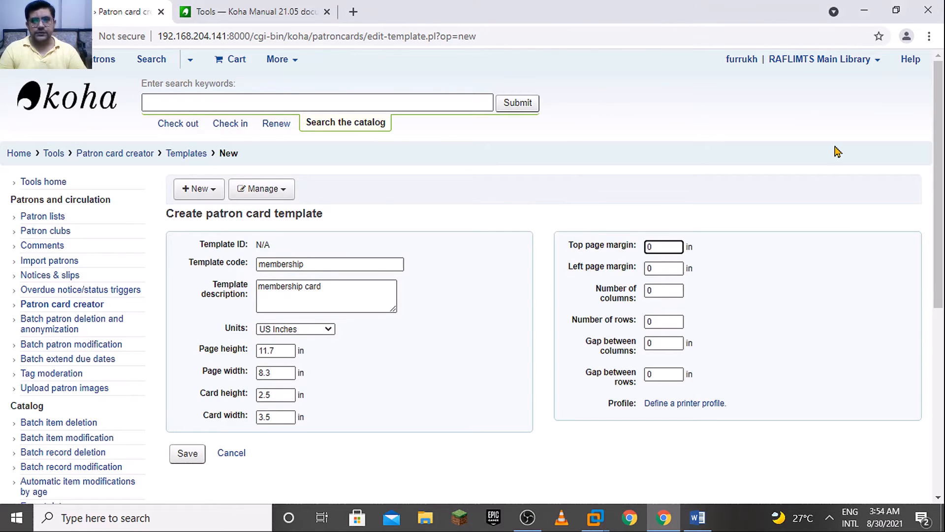
pyautogui.hotkey('alt', 'Tab')
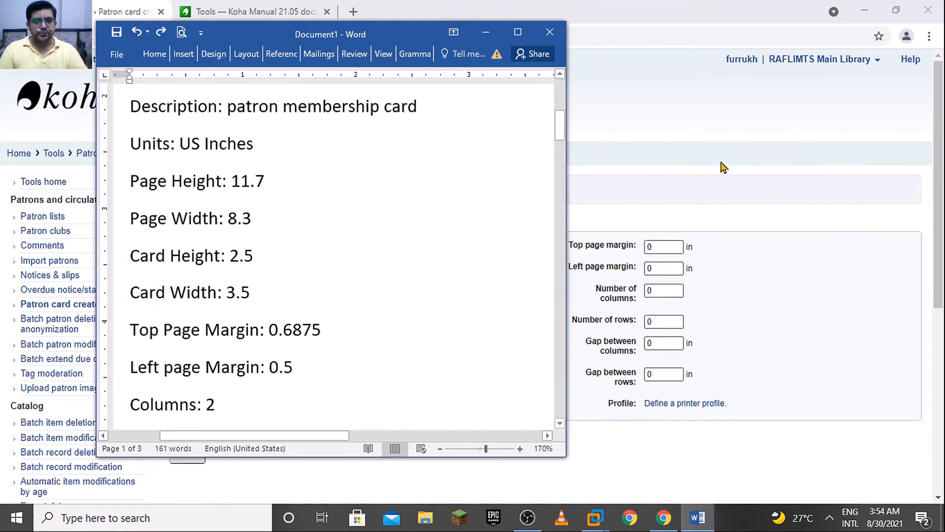
pyautogui.moveTo(323, 330); pyautogui.dragTo(272, 330)
pyautogui.hotkey('ctrl', 'c')
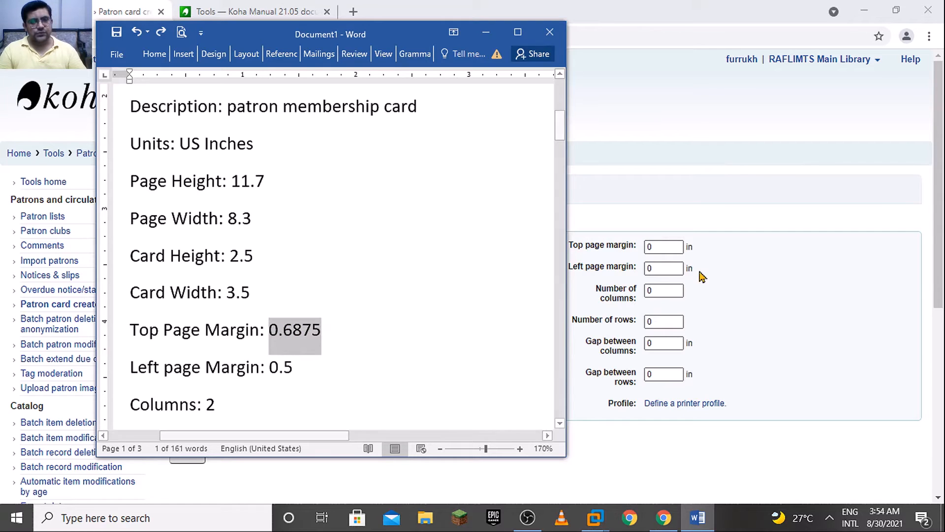
pyautogui.click(669, 246)
pyautogui.hotkey('ctrl', 'v')
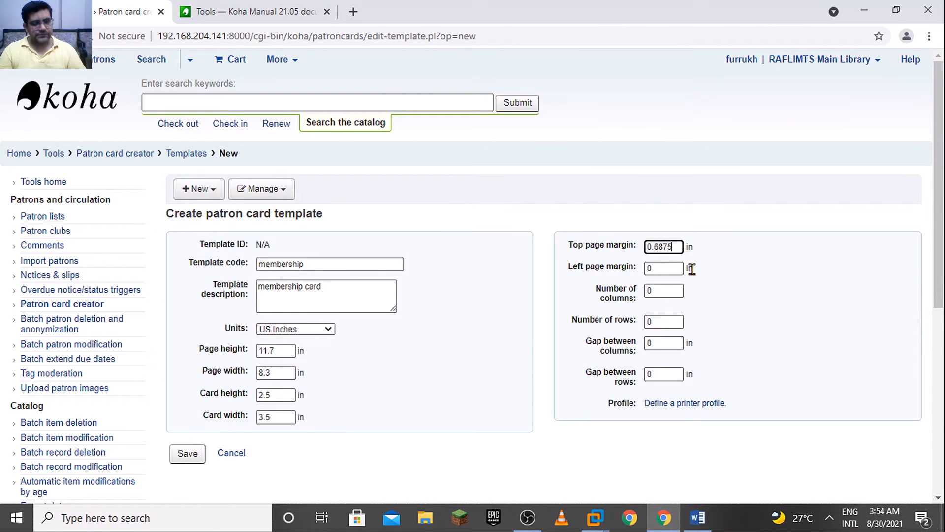
# Try to copy the left page margin of 0.5 from the Word reference document into the card template
pyautogui.click(680, 269)
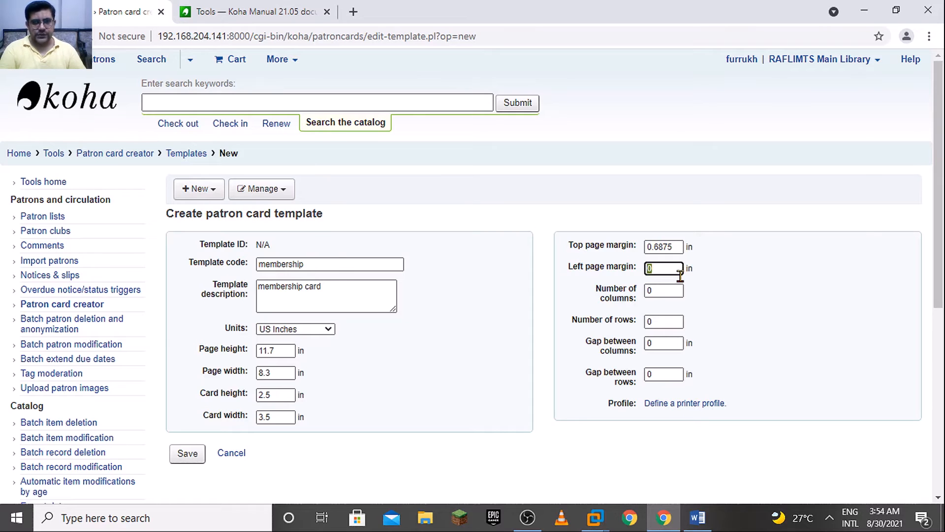
pyautogui.hotkey('alt', 'Tab')
pyautogui.moveTo(294, 367); pyautogui.dragTo(269, 368)
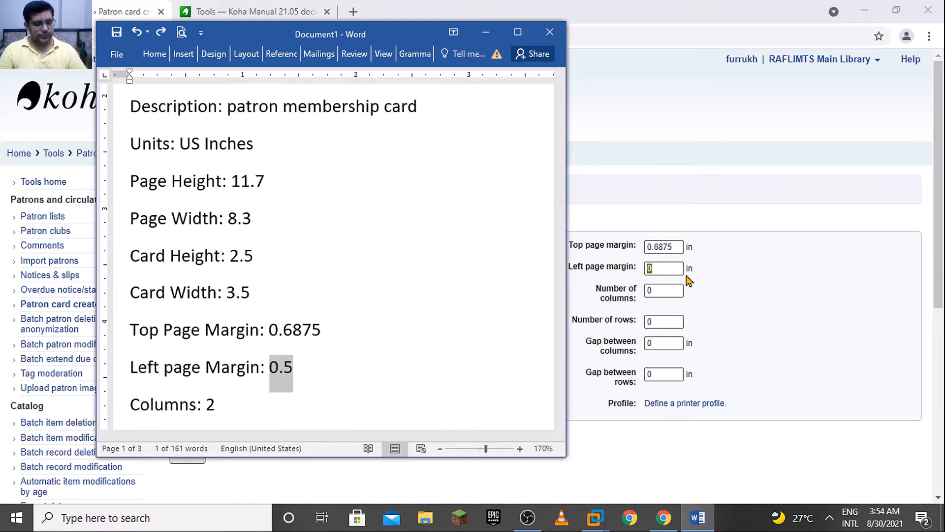
pyautogui.write('0.5')
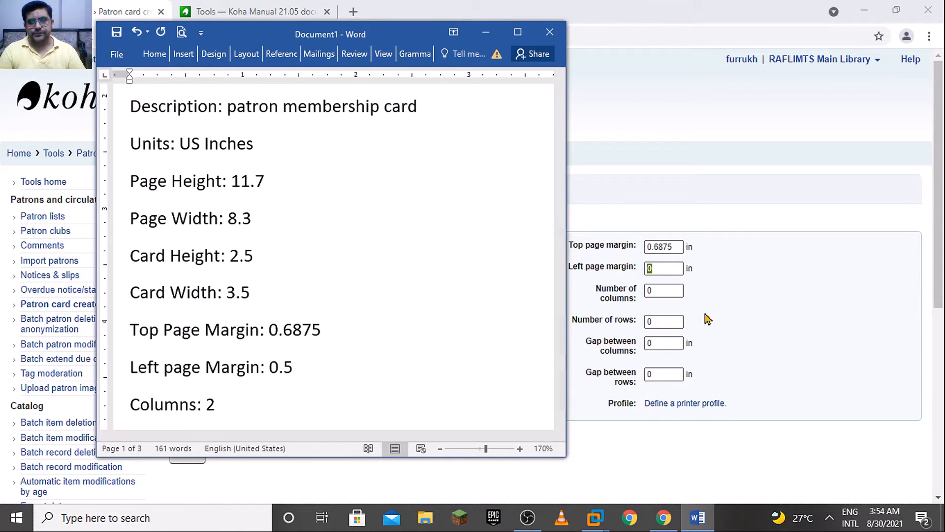
pyautogui.click(664, 290)
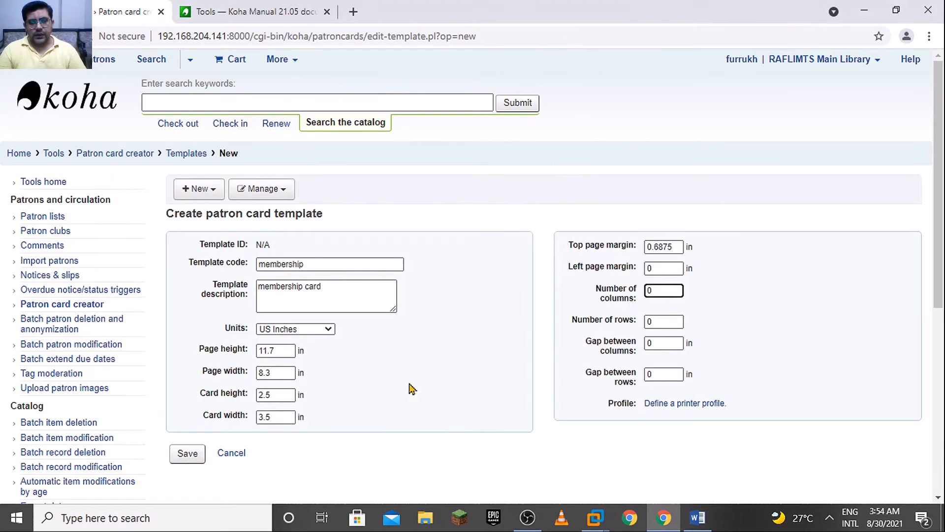
pyautogui.click(694, 518)
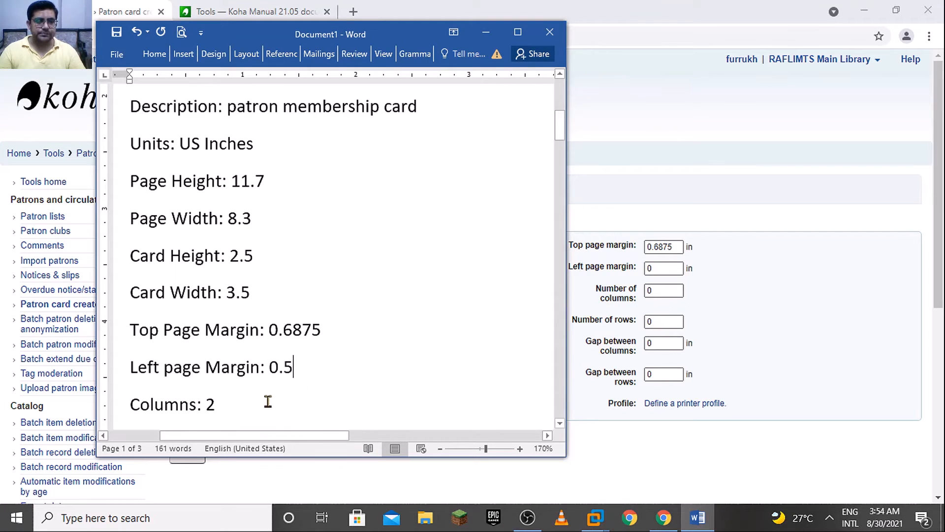
pyautogui.click(666, 269)
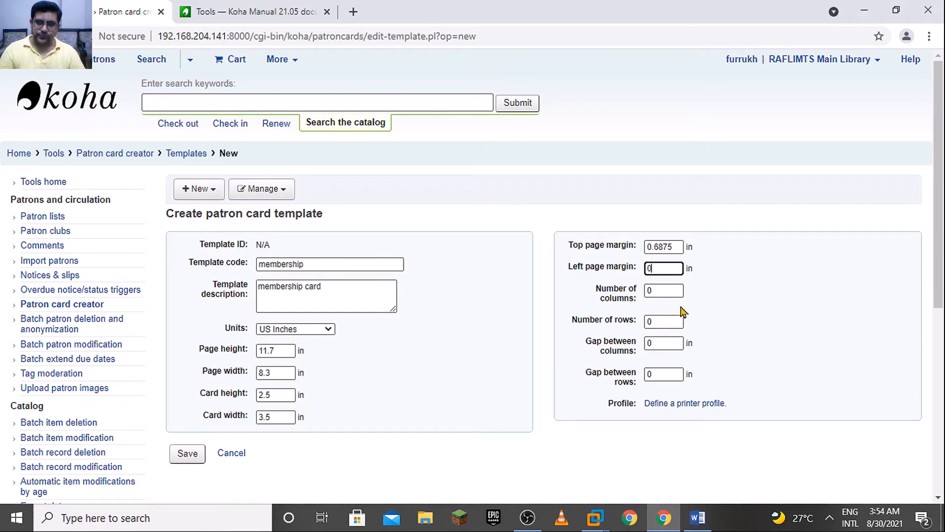
pyautogui.click(657, 288)
pyautogui.click(671, 268)
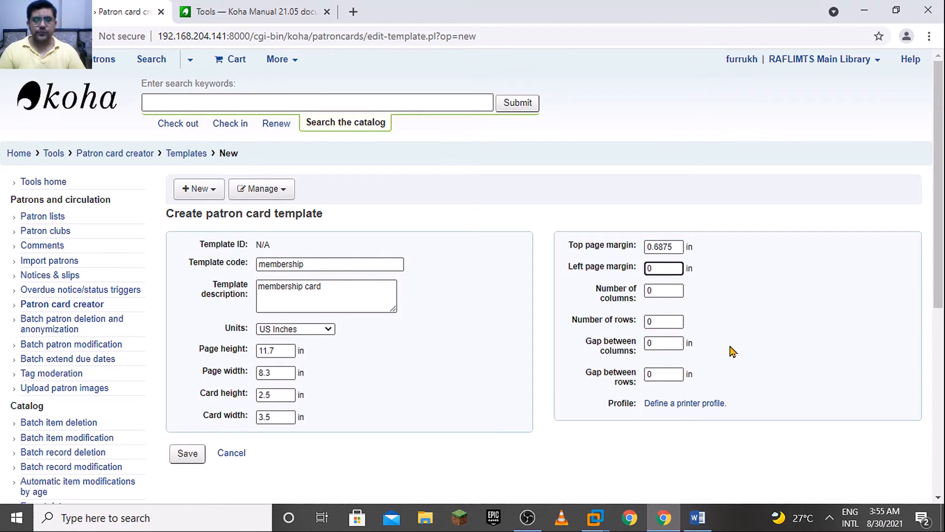
# Look up the left page margin in the Word document, set it to 0.5 inches, and set the number of columns to 2
pyautogui.hotkey('alt', 'Tab')
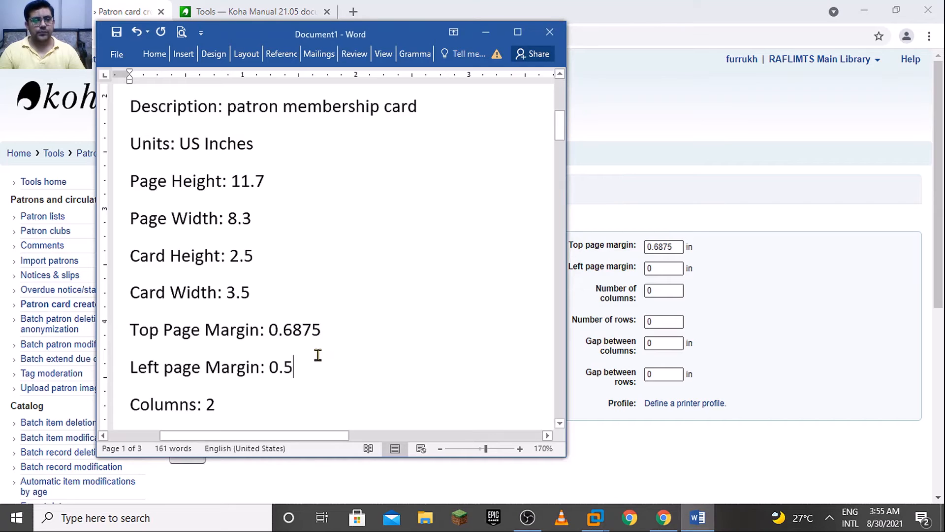
pyautogui.doubleClick(279, 367)
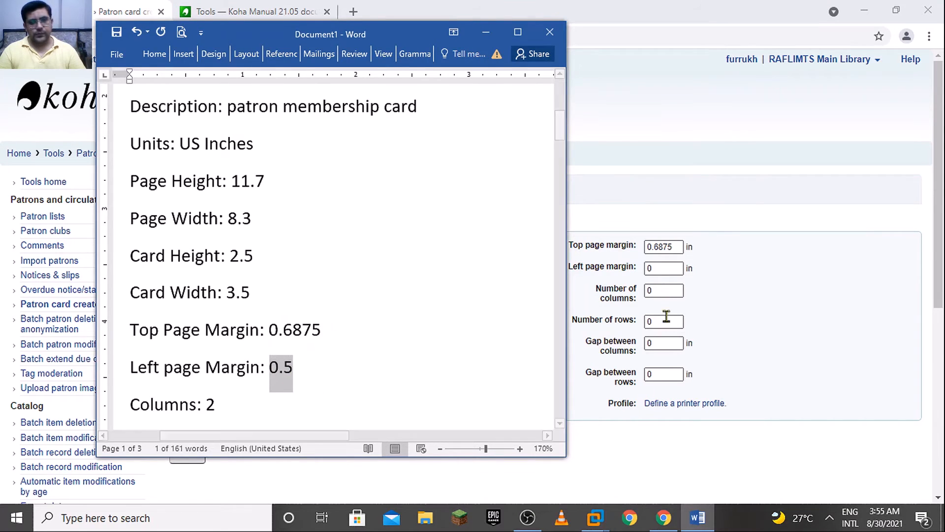
pyautogui.click(666, 270)
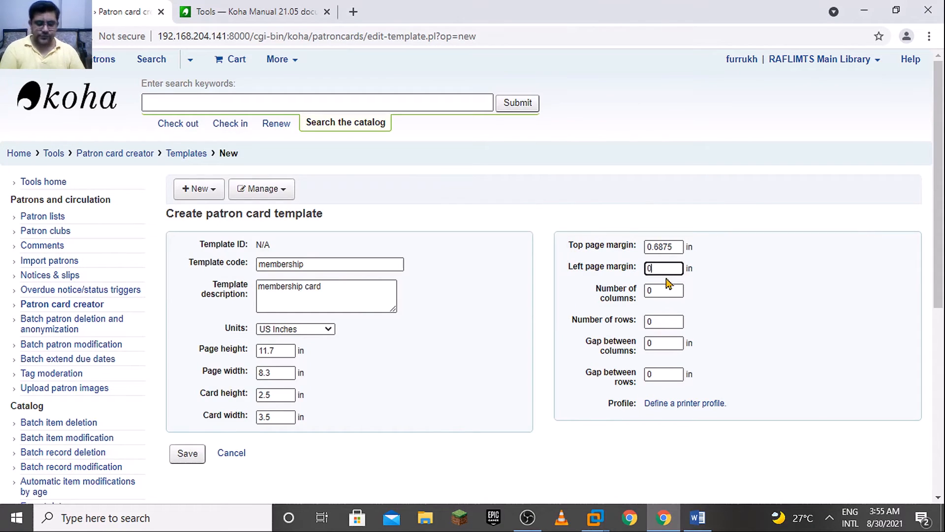
pyautogui.click(667, 288)
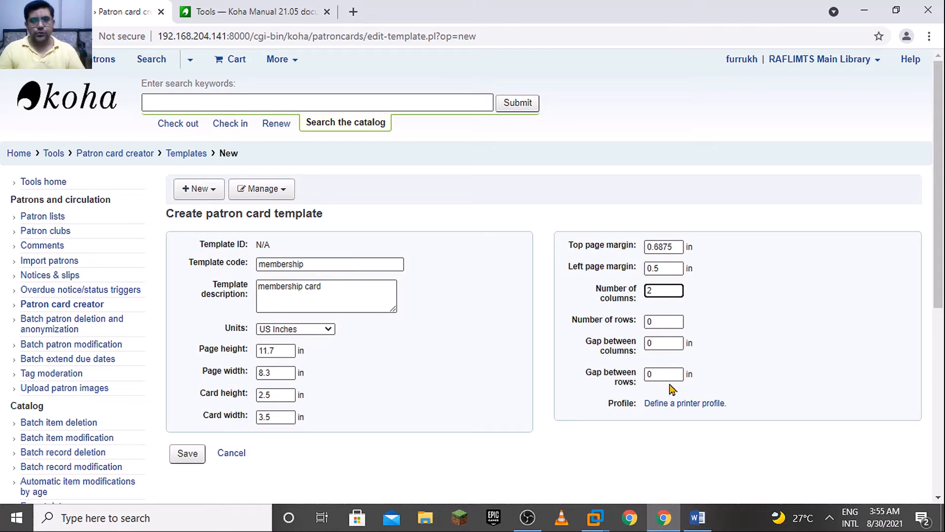
# Look up the row count in the Word reference document and set the template's number of rows to 4
pyautogui.click(671, 324)
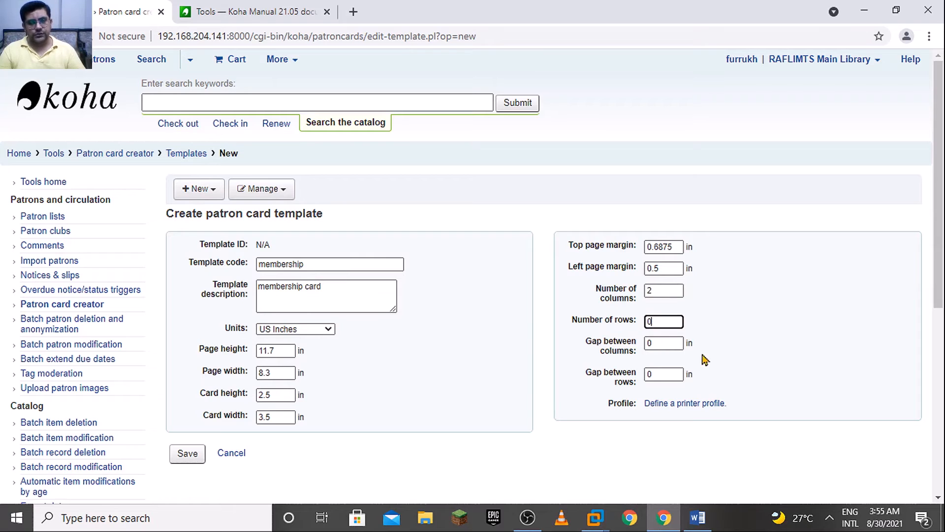
pyautogui.click(698, 518)
pyautogui.click(560, 423)
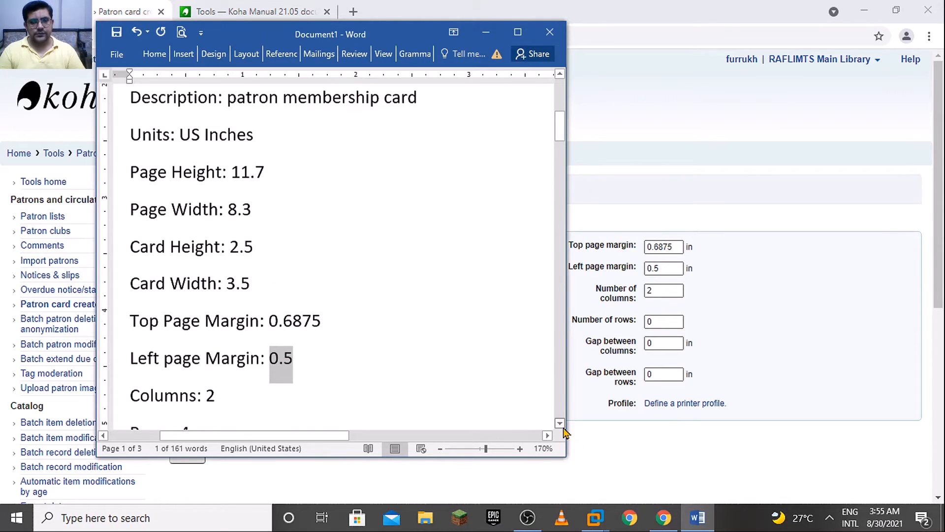
pyautogui.click(562, 427)
pyautogui.click(563, 427)
pyautogui.click(563, 427)
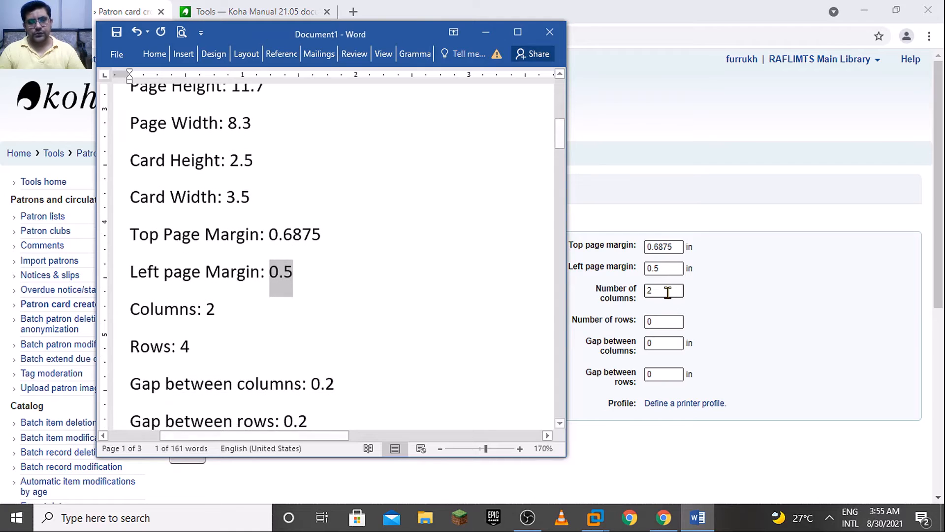
pyautogui.click(667, 292)
pyautogui.click(671, 322)
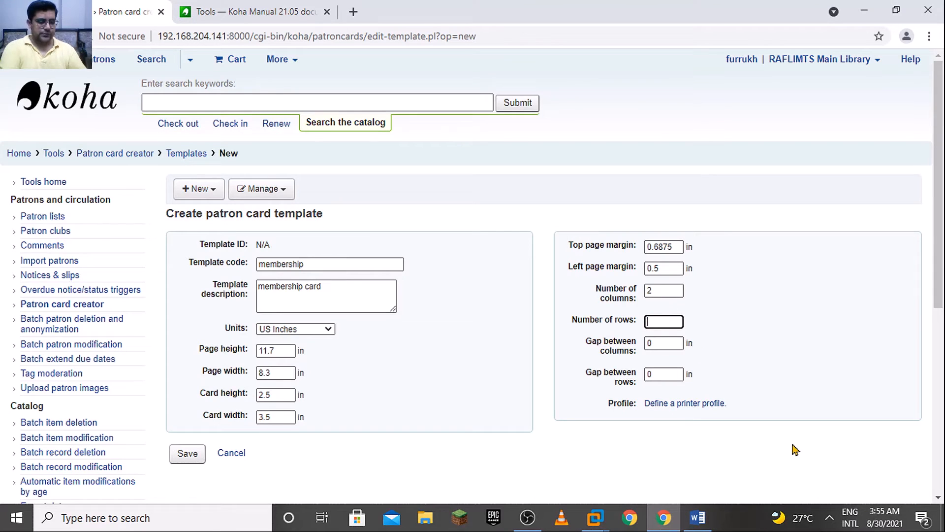
pyautogui.write('4')
# Set the gaps between columns and between rows to 0.2 inches, as in the Word document, and save the card template
pyautogui.click(666, 345)
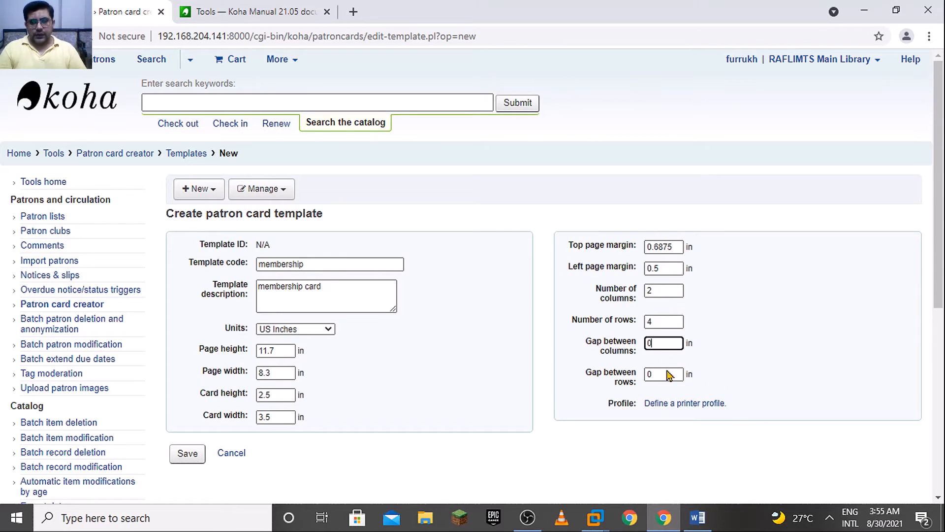
pyautogui.moveTo(695, 524)
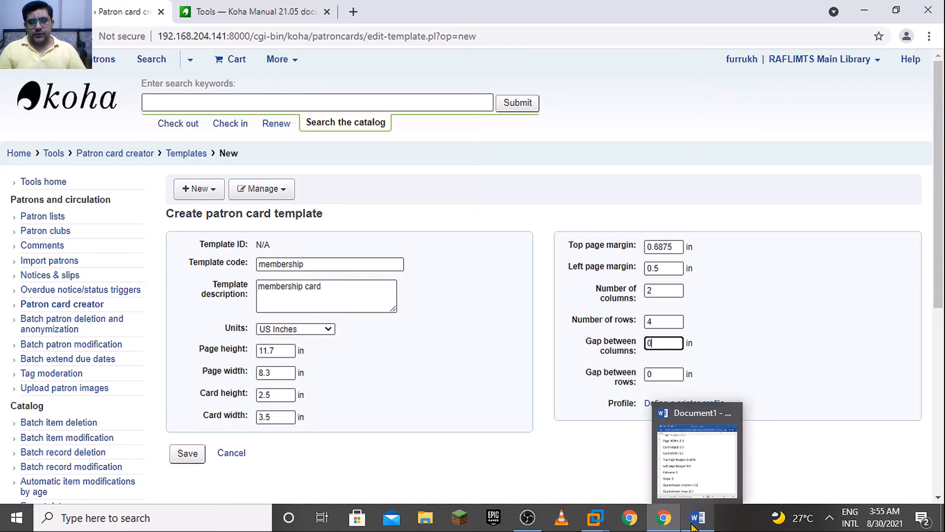
pyautogui.click(703, 490)
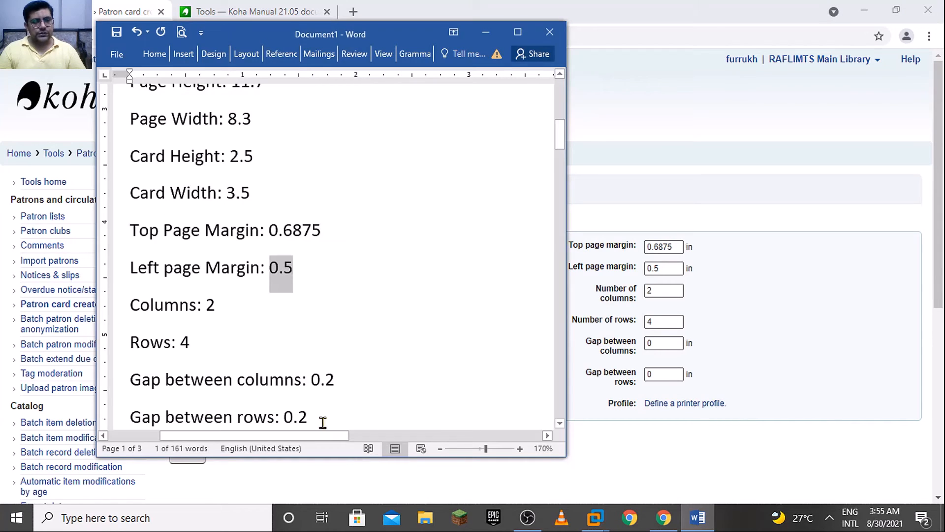
pyautogui.click(668, 344)
pyautogui.write('.2')
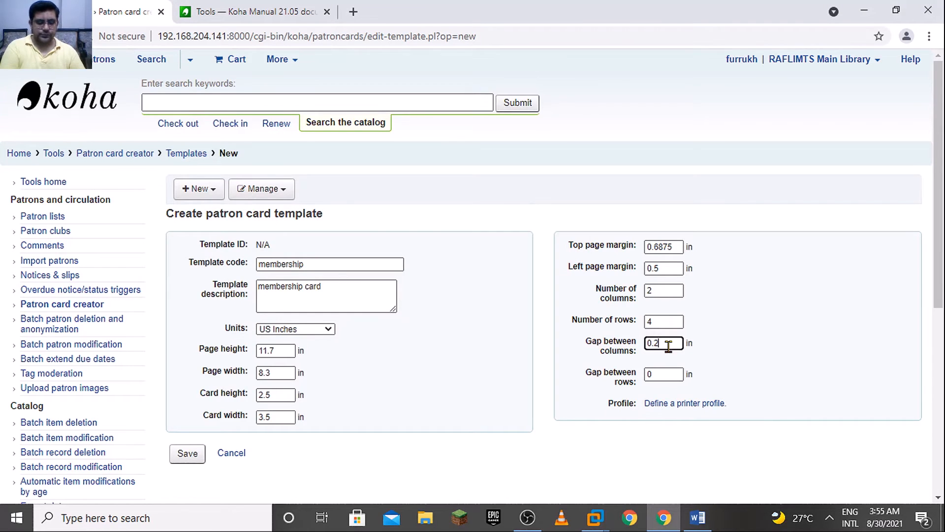
pyautogui.press('Tab')
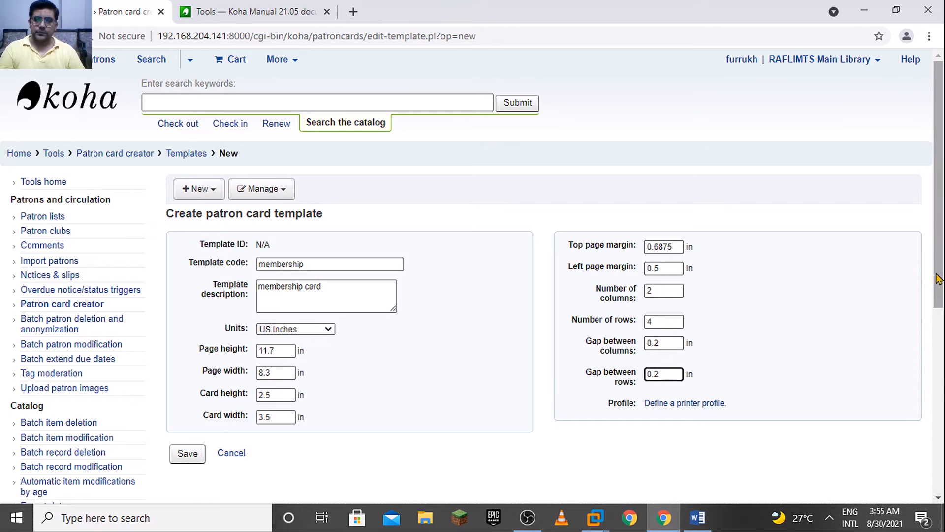
pyautogui.moveTo(937, 276); pyautogui.dragTo(938, 338)
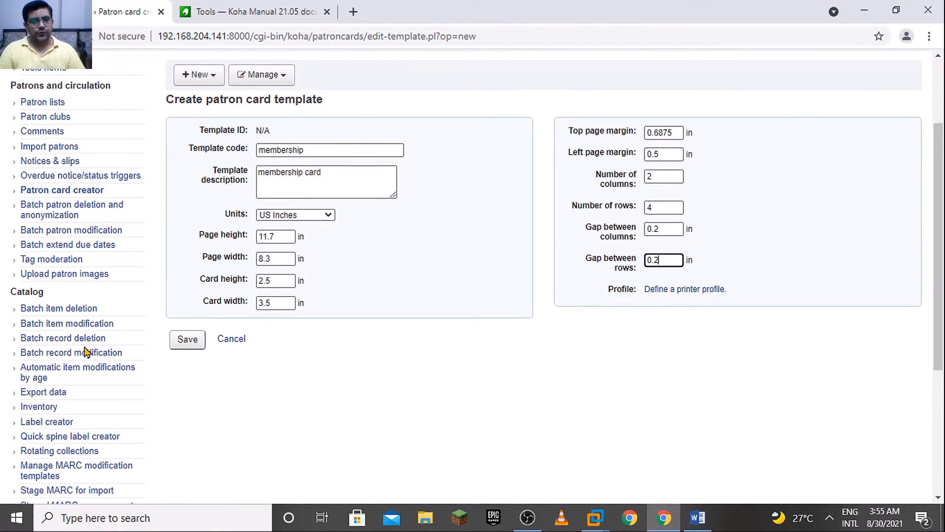
pyautogui.click(191, 342)
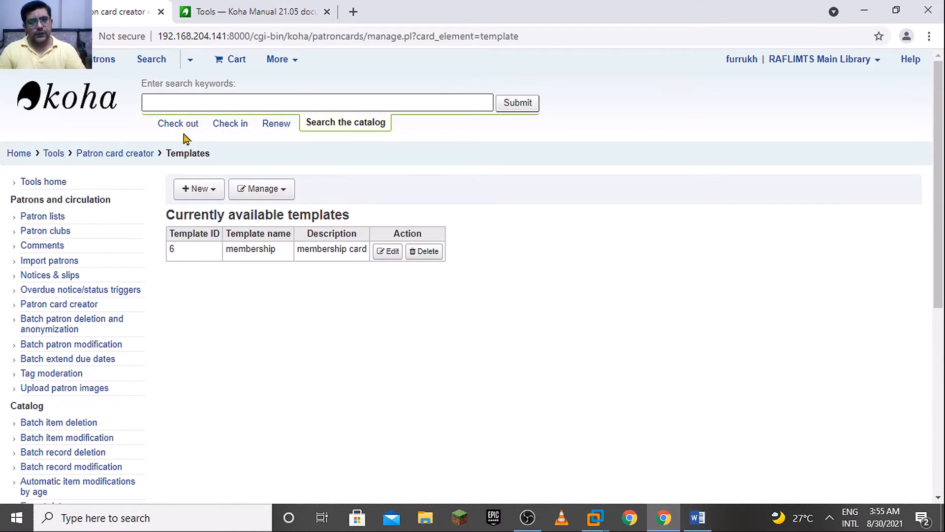
# Start adding a new image in the Patron card creator
pyautogui.click(198, 189)
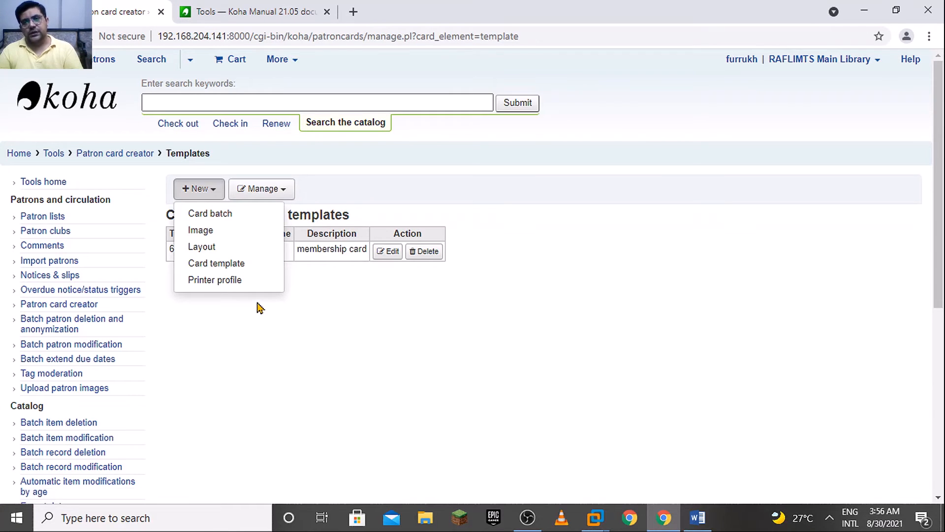
pyautogui.click(239, 236)
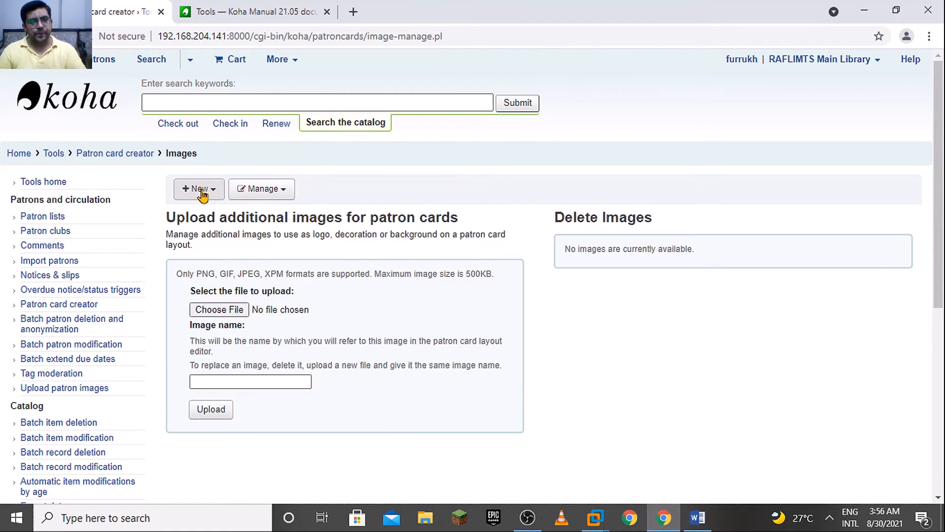
# Try to choose the banner PNG file from the Downloads folder for upload
pyautogui.click(228, 311)
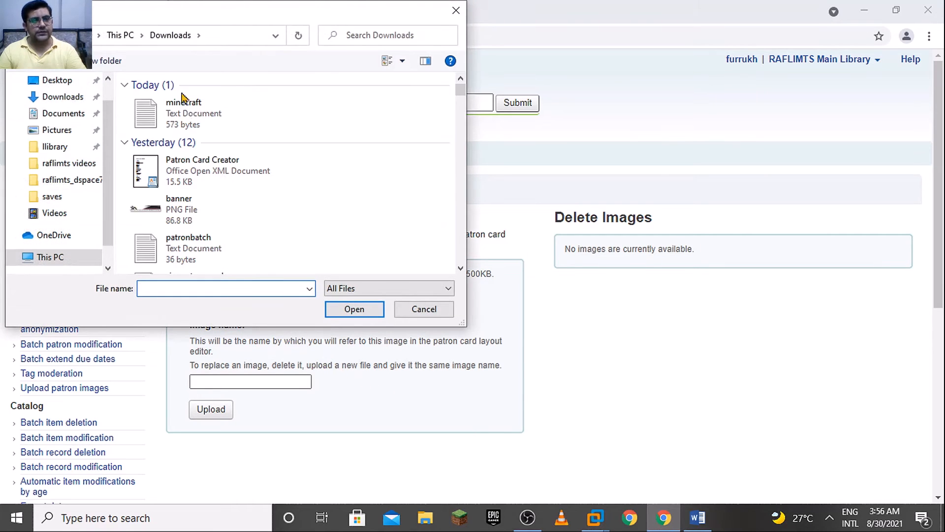
pyautogui.click(219, 205)
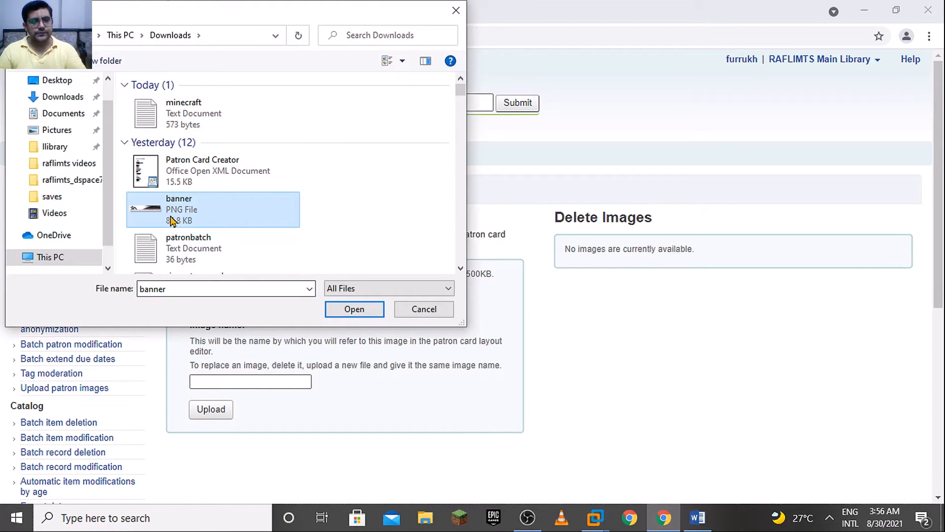
pyautogui.click(461, 268)
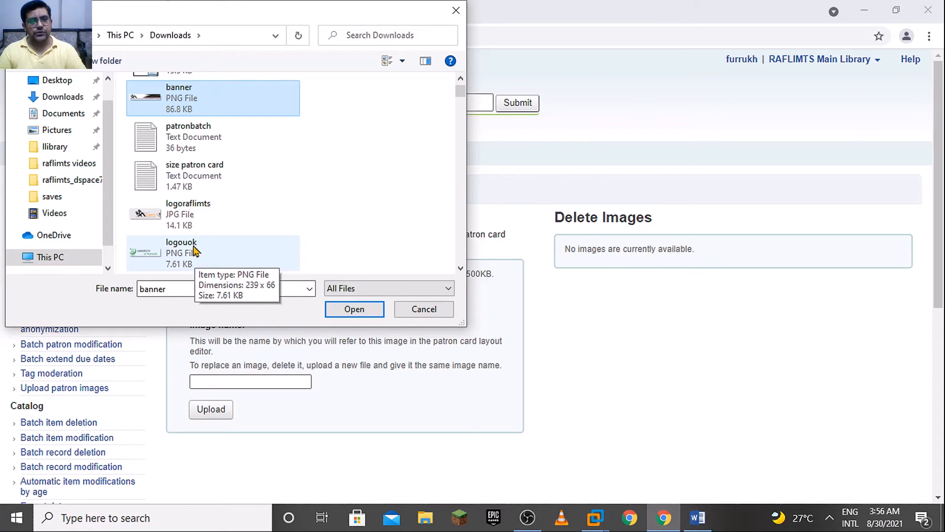
pyautogui.click(349, 309)
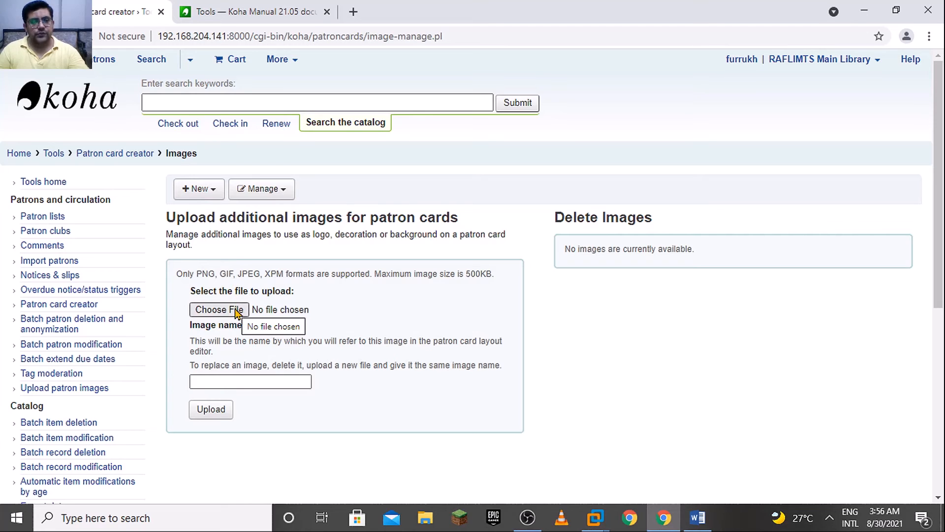
# Choose banner.png from the Downloads folder as the patron card image file to upload
pyautogui.click(236, 311)
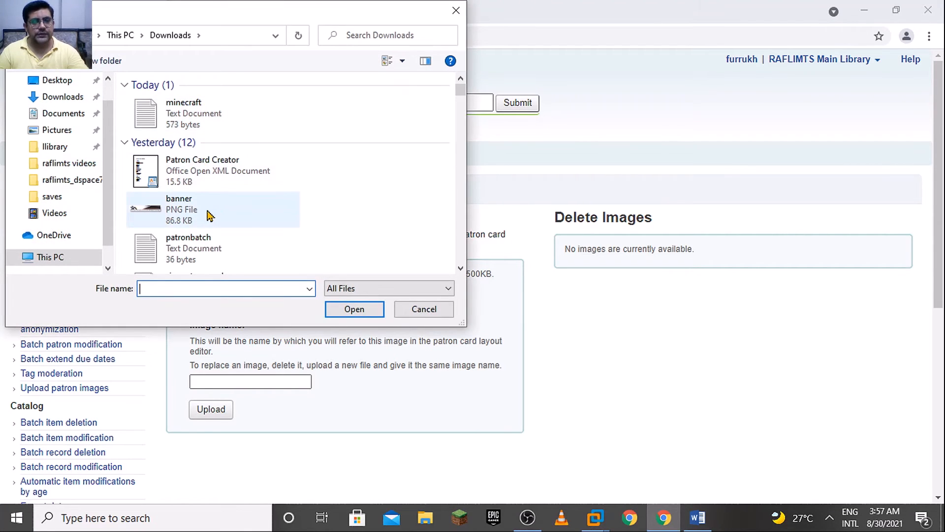
pyautogui.click(209, 217)
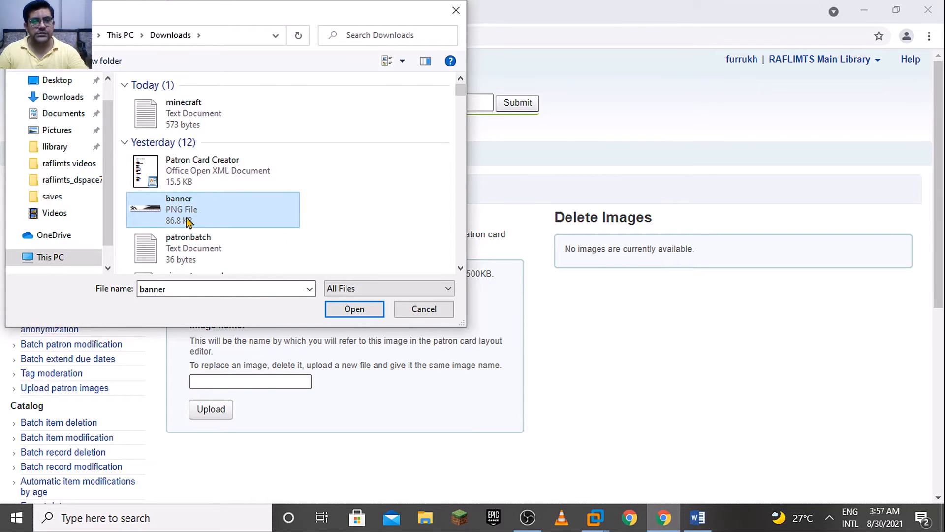
pyautogui.click(461, 269)
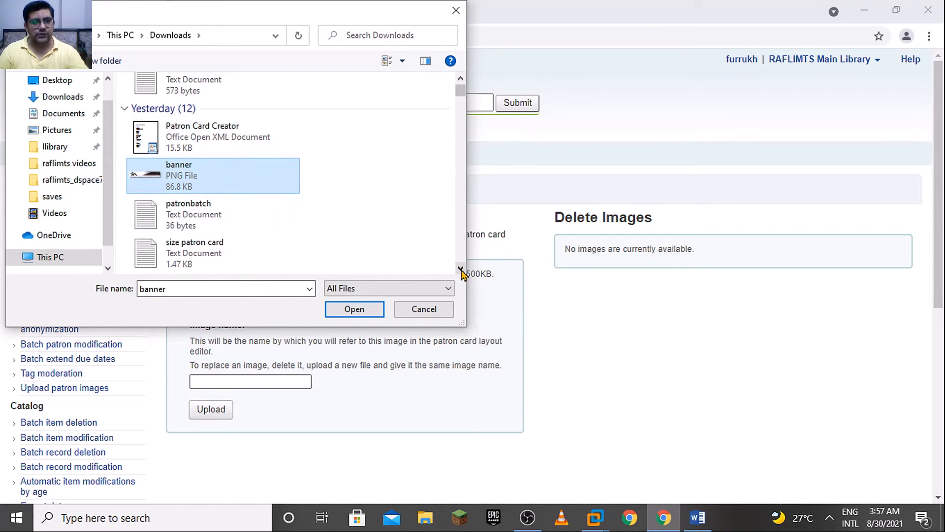
pyautogui.click(460, 144)
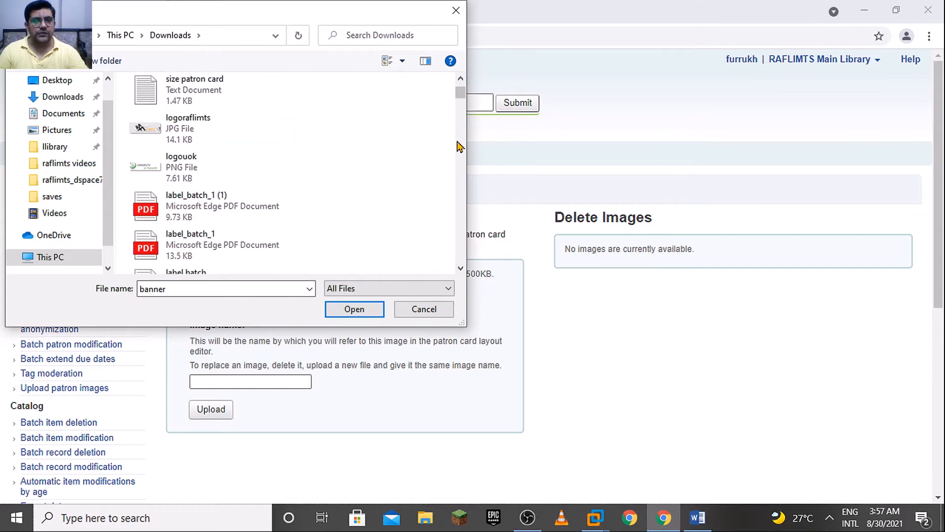
pyautogui.click(463, 84)
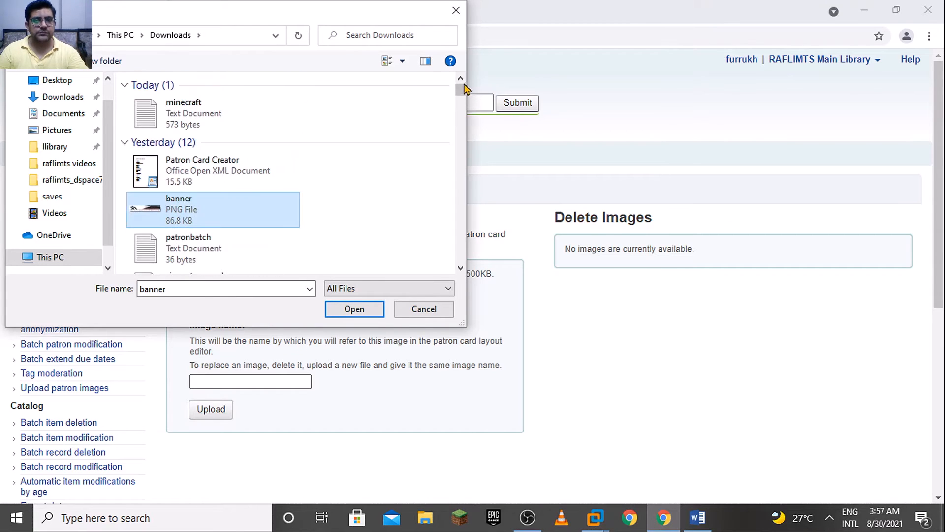
pyautogui.click(355, 310)
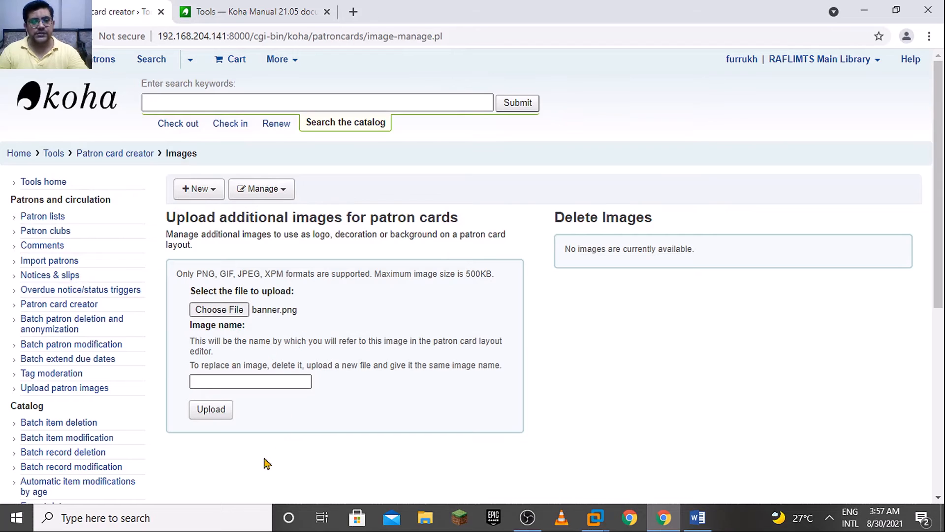
# Name the image "raflimtsheader" and upload it for the patron cards
pyautogui.click(259, 382)
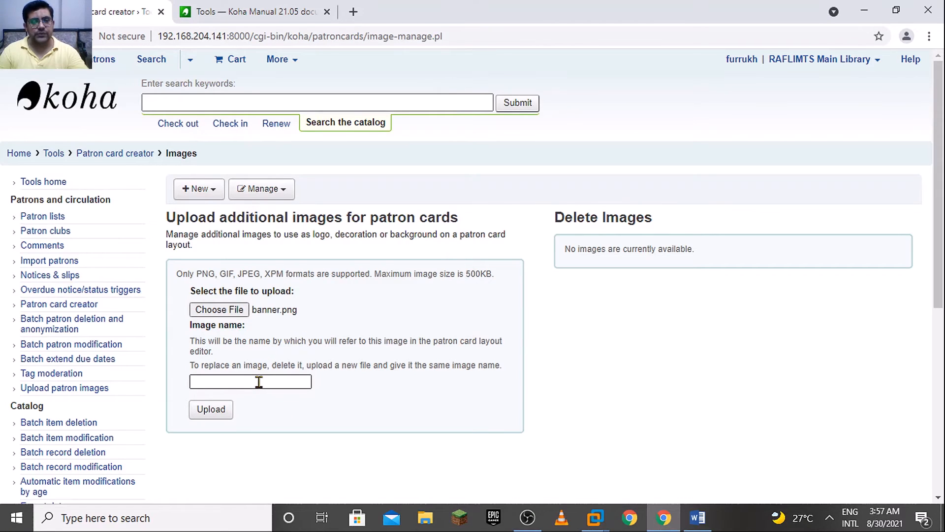
pyautogui.click(241, 383)
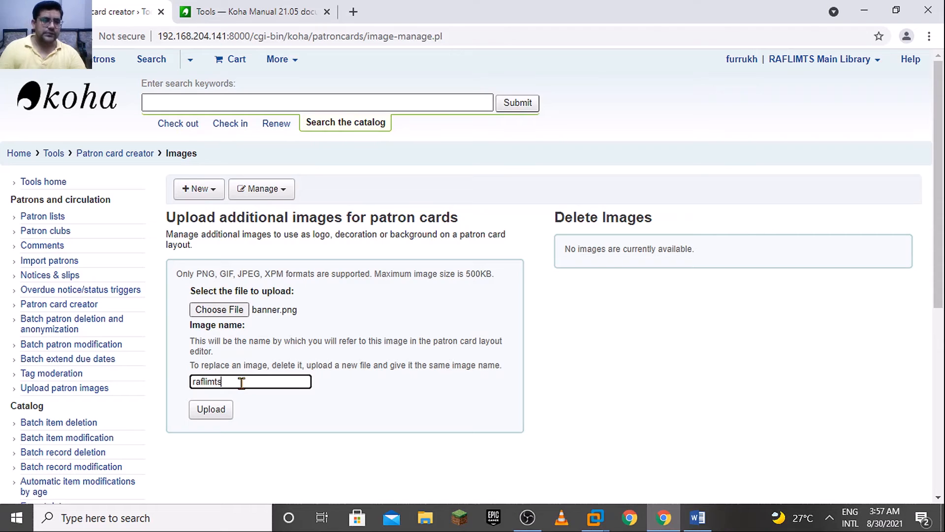
pyautogui.write('raflimtshe')
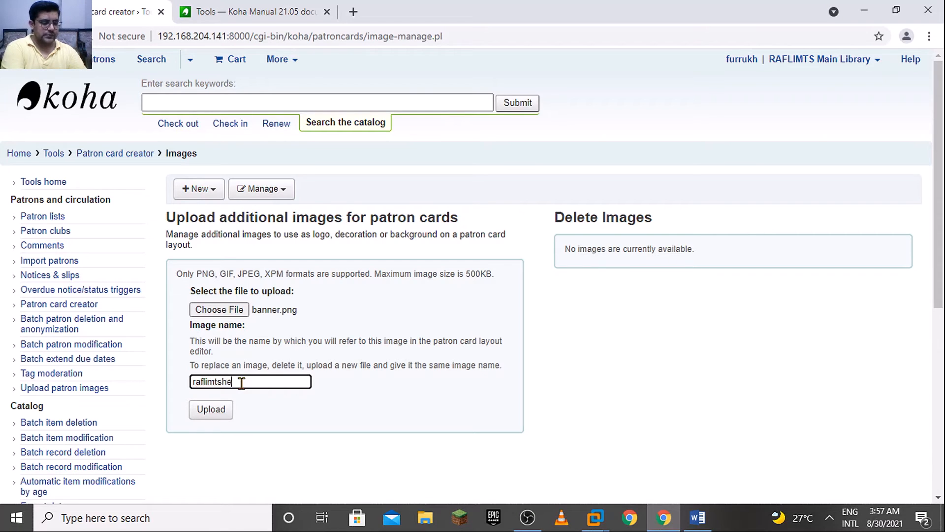
pyautogui.write('ader')
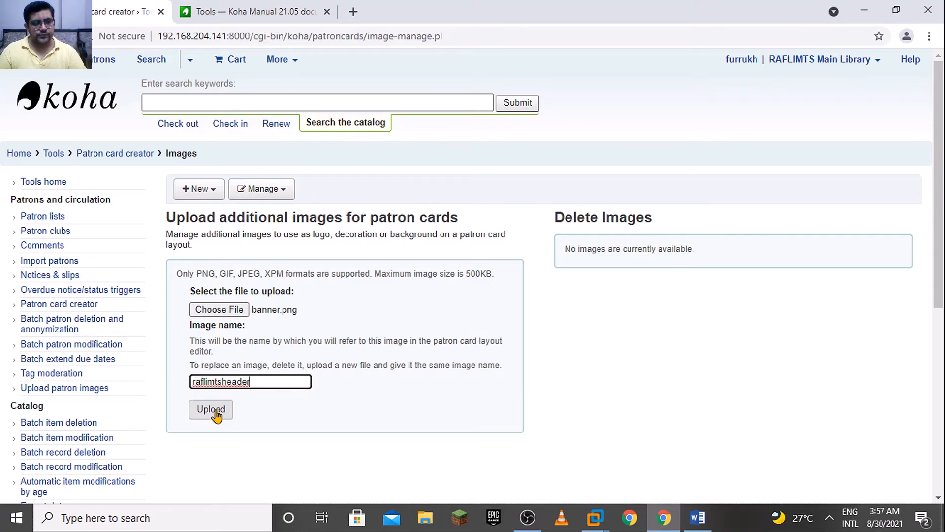
pyautogui.rightClick(245, 382)
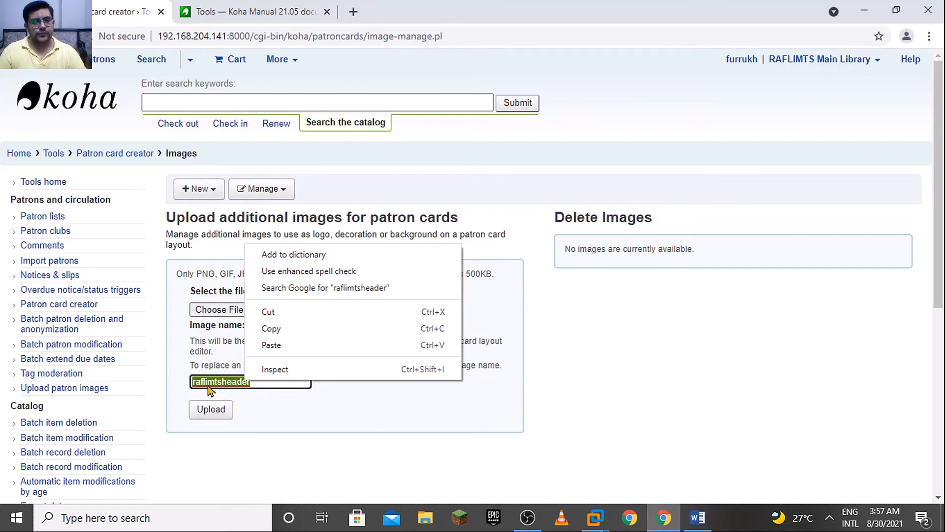
pyautogui.click(228, 382)
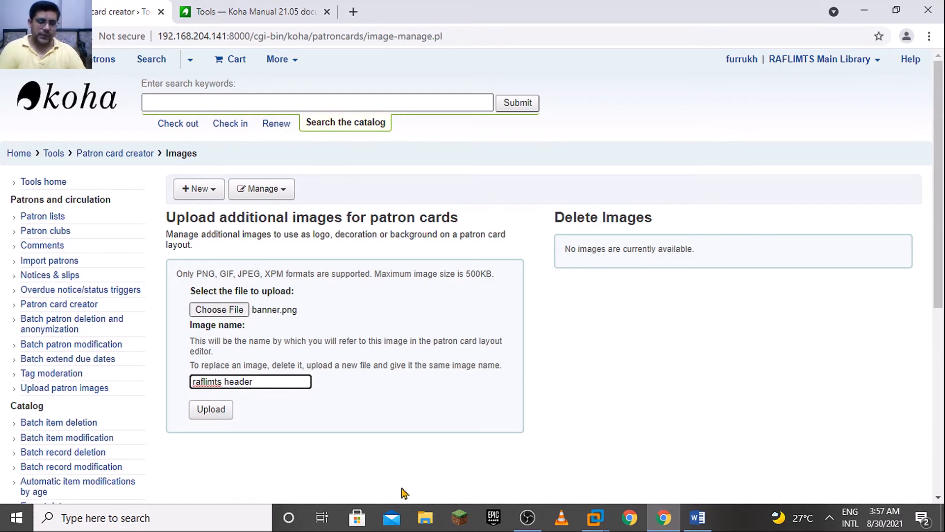
pyautogui.press('BackSpace')
pyautogui.click(212, 409)
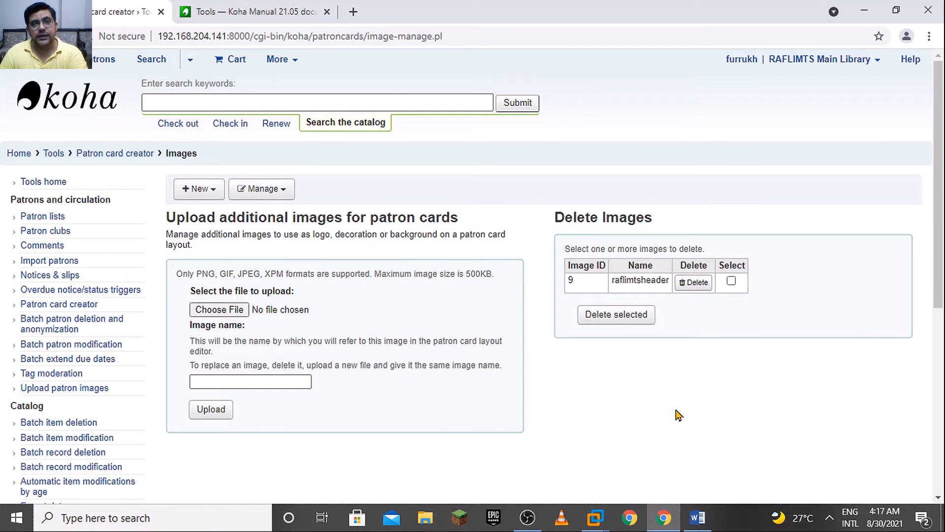
# Start a new patron card layout and name it "membershipcard"
pyautogui.click(199, 189)
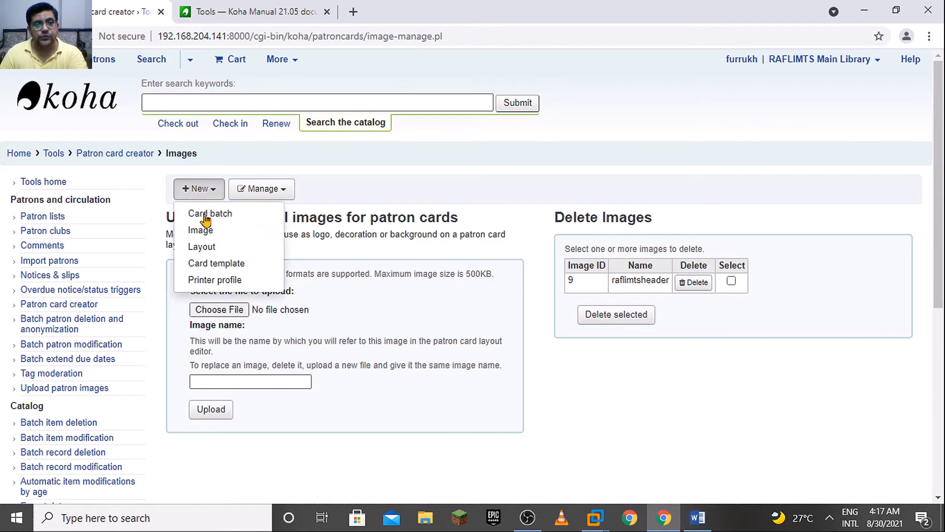
pyautogui.click(217, 249)
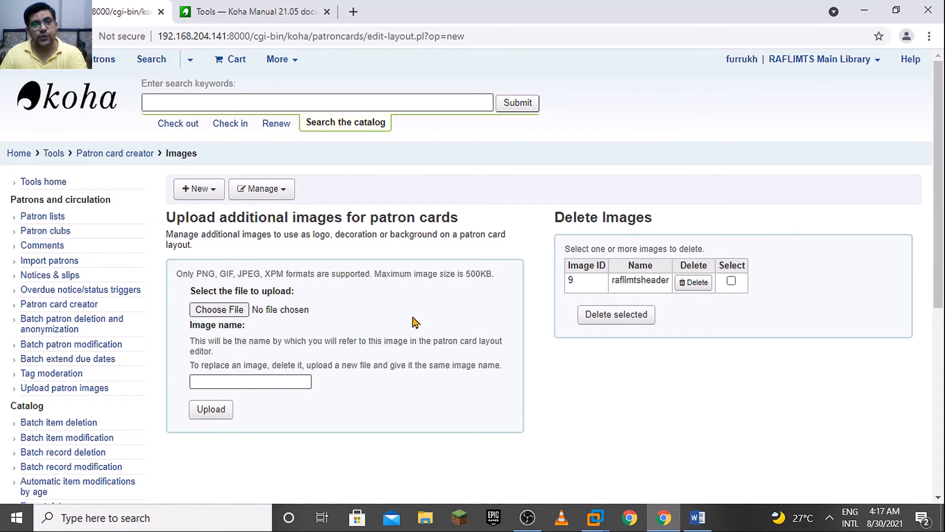
pyautogui.moveTo(942, 182); pyautogui.dragTo(943, 238)
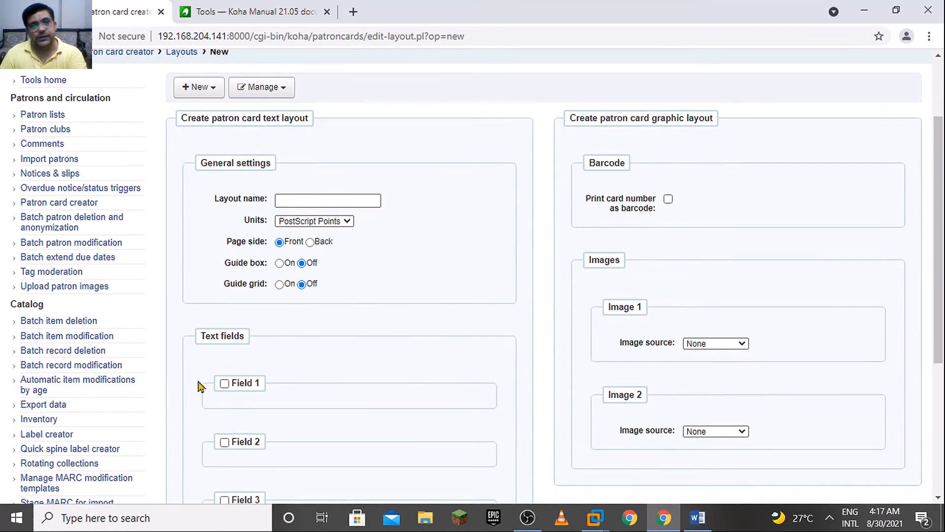
pyautogui.click(309, 201)
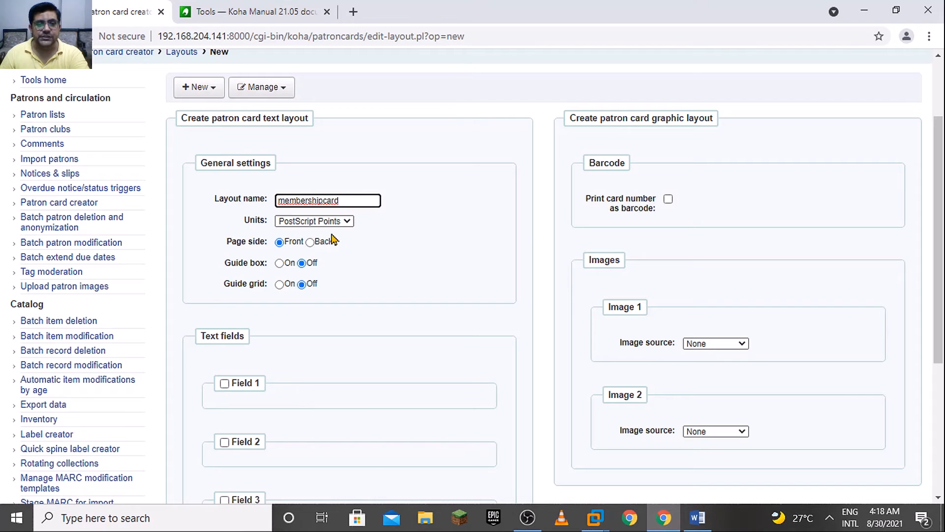
# Consult the patron card creator section of the Koha manual, and turn on the guide box for the new layout
pyautogui.click(251, 7)
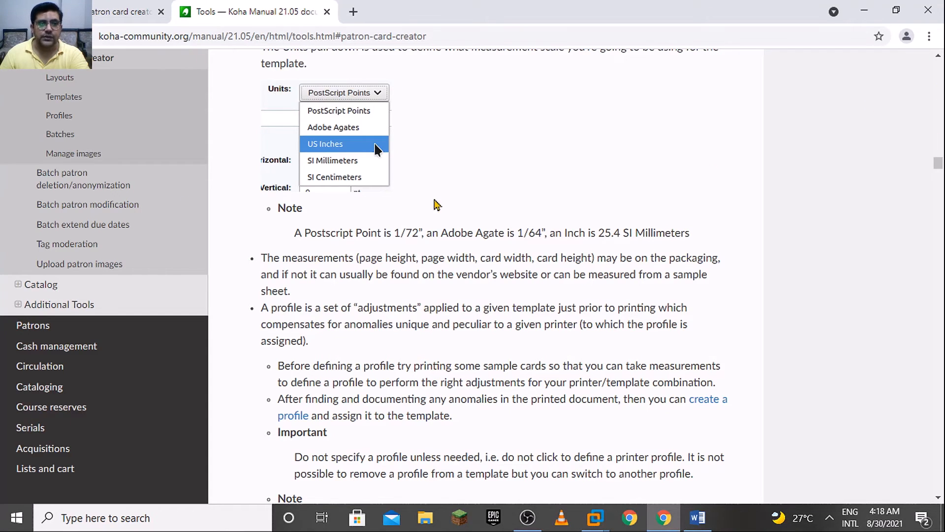
pyautogui.moveTo(938, 165); pyautogui.dragTo(939, 165)
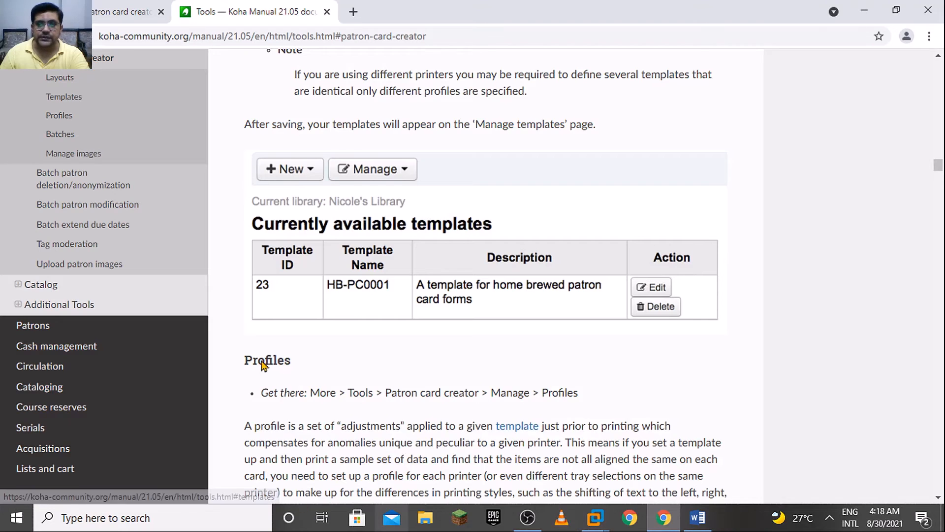
pyautogui.scroll(-15, 941, 411)
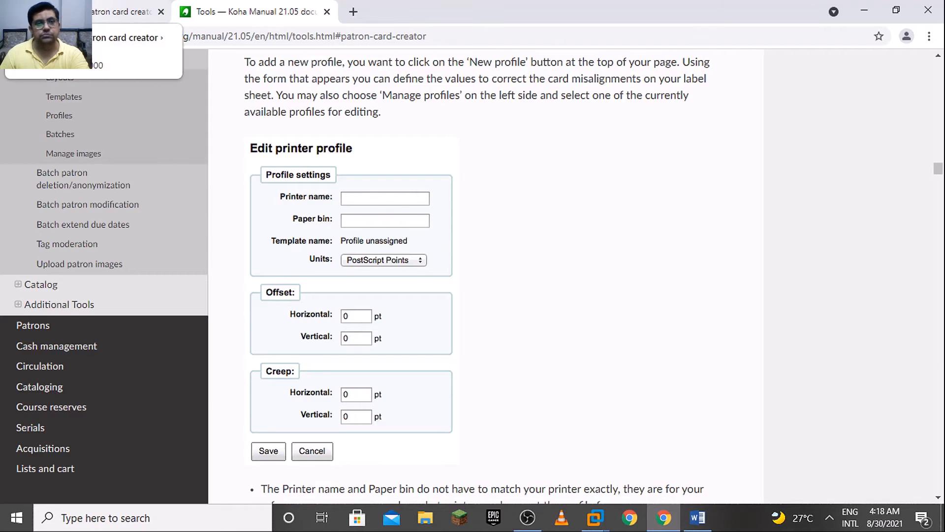
pyautogui.click(126, 11)
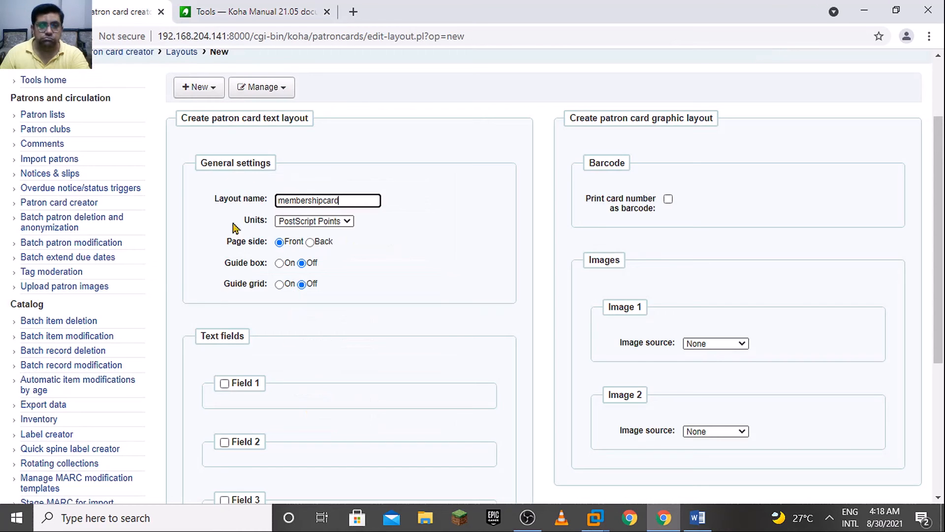
pyautogui.click(281, 264)
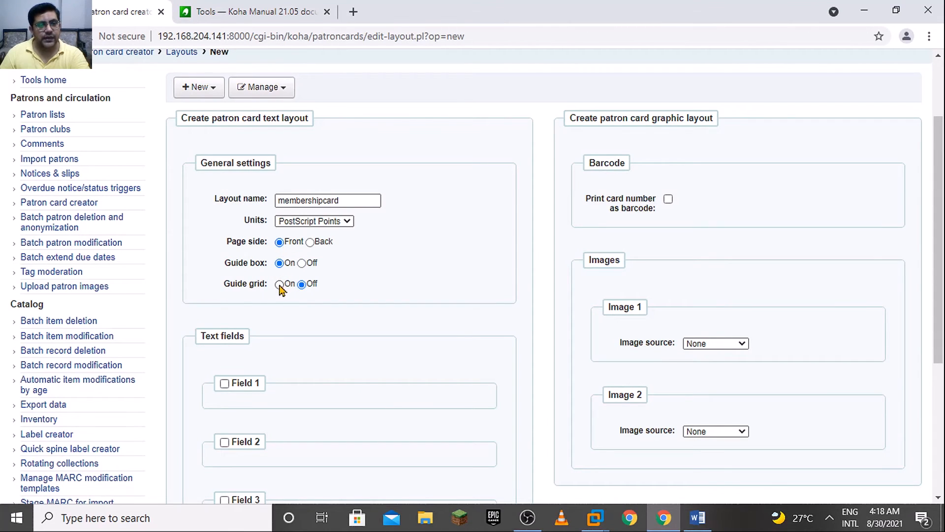
# Enable text Field 1 in the layout and begin its text with "Name: <"
pyautogui.scroll(-2, 261, 383)
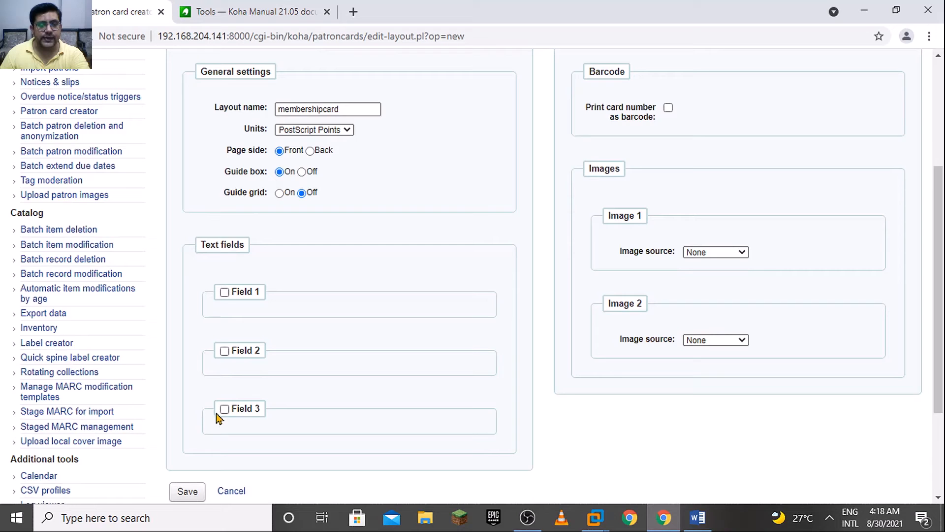
pyautogui.click(224, 292)
pyautogui.click(264, 340)
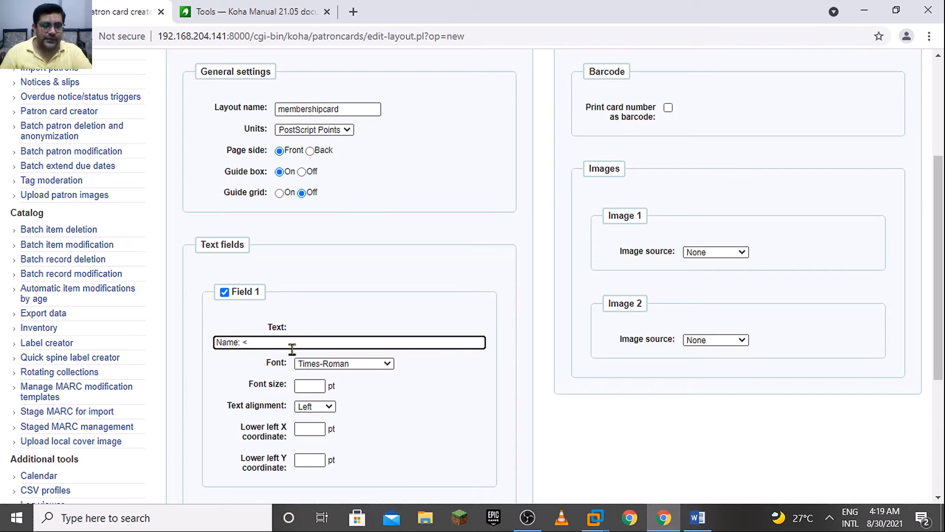
pyautogui.moveTo(241, 342); pyautogui.dragTo(211, 344)
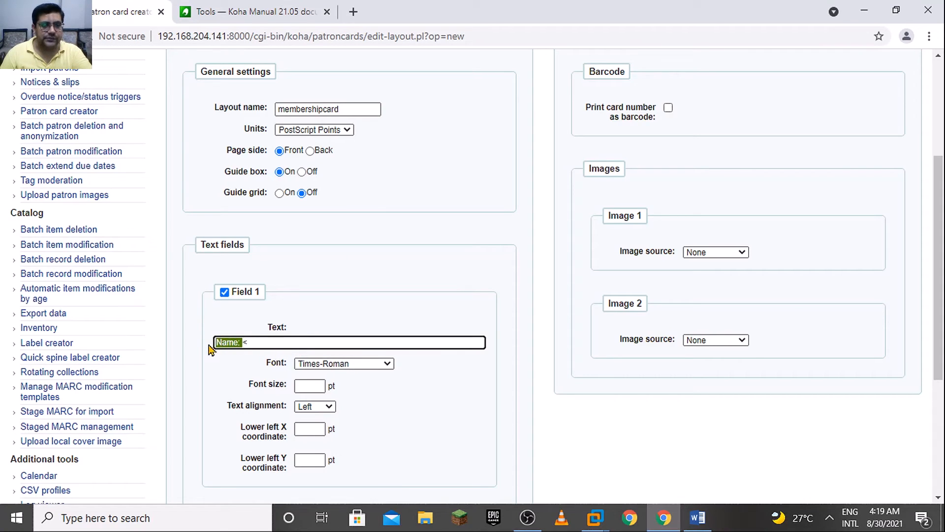
# Enlarge the browser page zoom by two levels and place the cursor at the end of Field 1's text
pyautogui.click(929, 36)
pyautogui.click(888, 167)
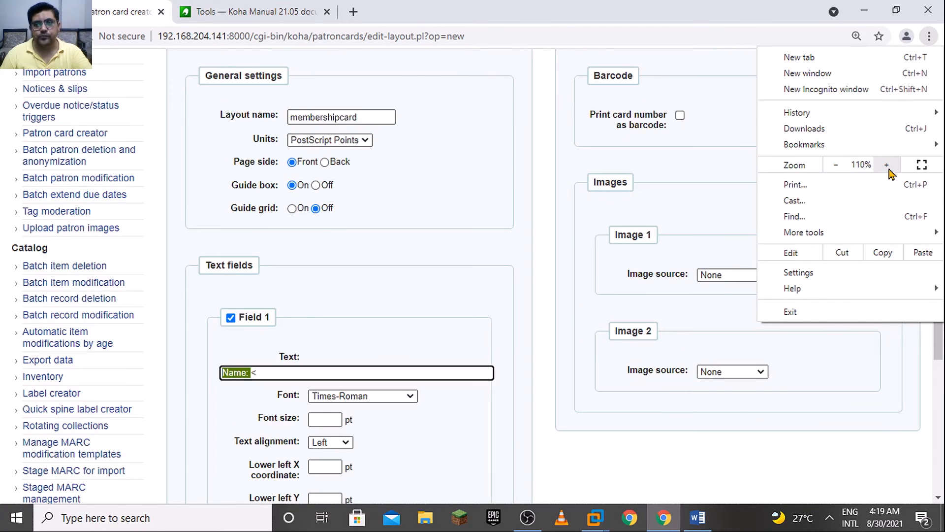
pyautogui.click(888, 167)
pyautogui.click(939, 382)
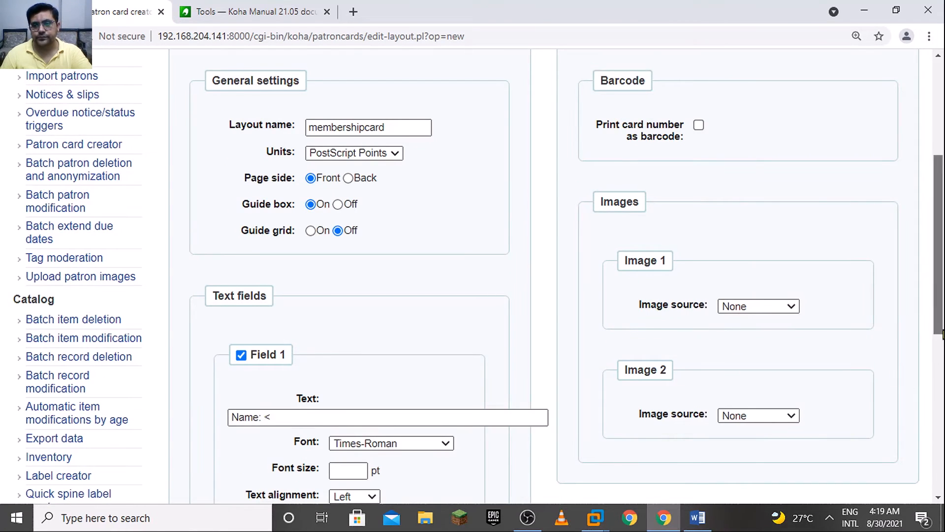
pyautogui.scroll(-3, 936, 381)
pyautogui.moveTo(266, 228)
pyautogui.mouseDown()
pyautogui.moveTo(229, 227)
pyautogui.moveTo(275, 228)
pyautogui.mouseUp()
pyautogui.click(276, 228)
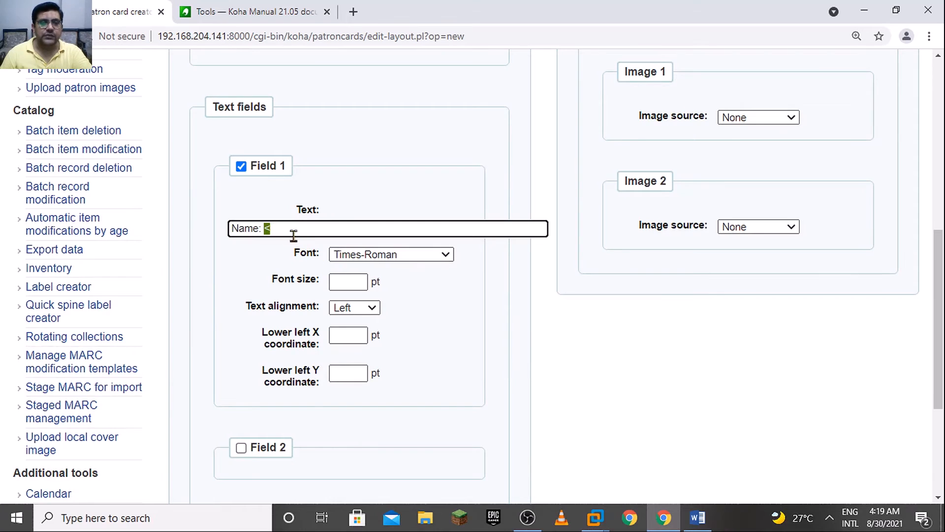
pyautogui.click(285, 227)
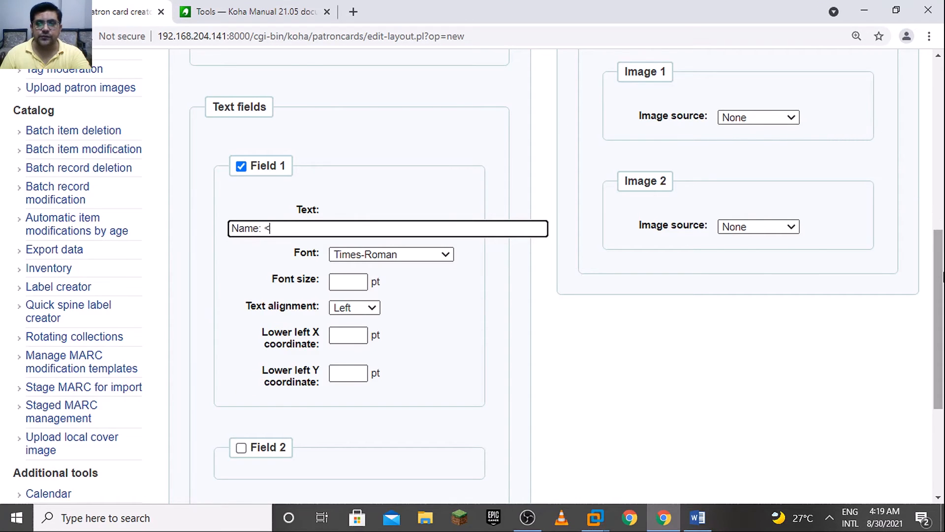
# Open the Import patrons page in a separate tab to look up the patron field names
pyautogui.scroll(1, 942, 276)
pyautogui.scroll(2, 942, 248)
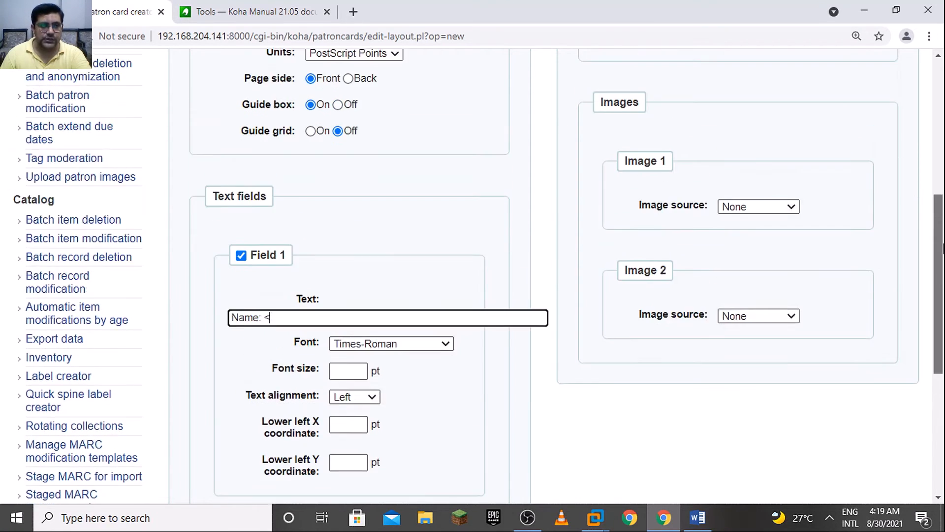
pyautogui.scroll(4, 942, 249)
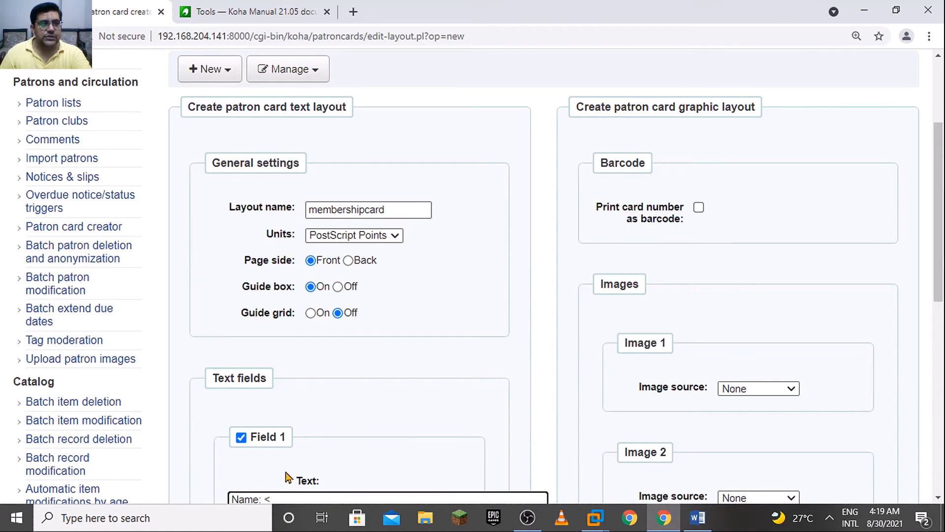
pyautogui.scroll(-3, 938, 325)
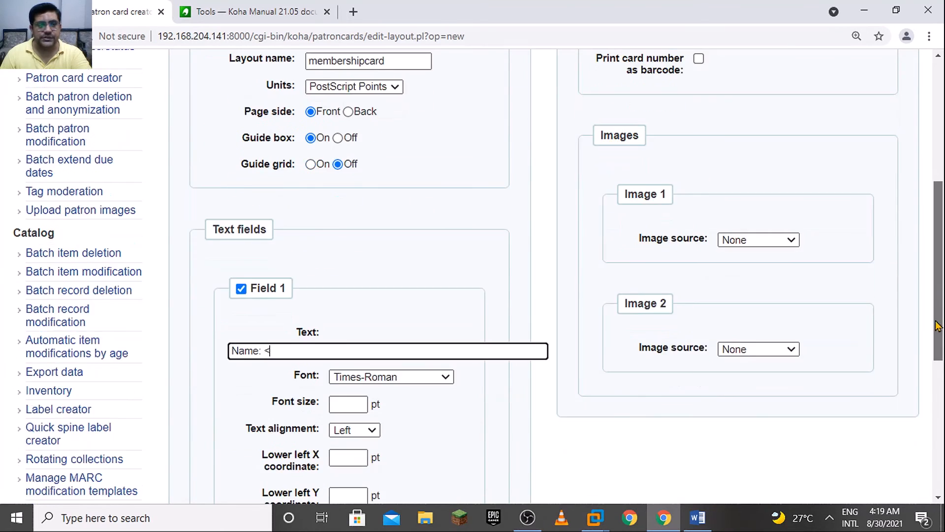
pyautogui.scroll(3, 938, 325)
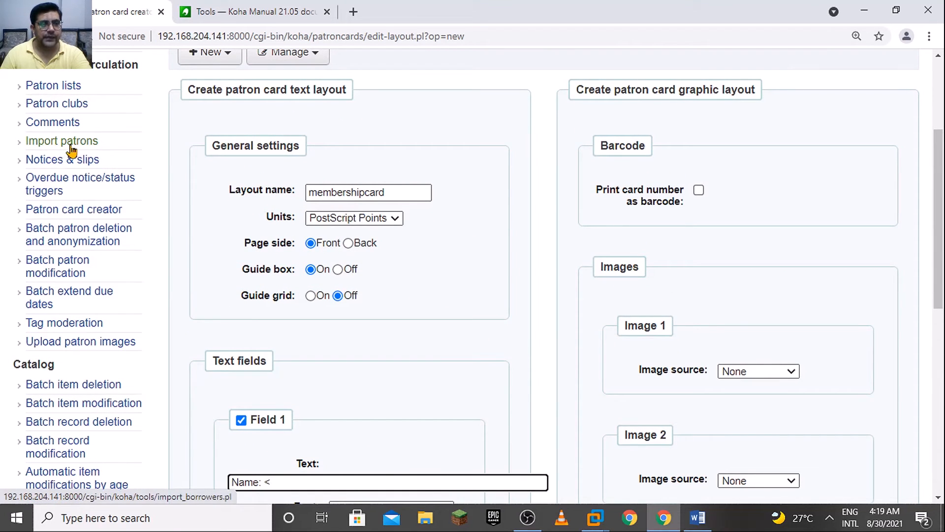
pyautogui.rightClick(72, 149)
pyautogui.click(93, 156)
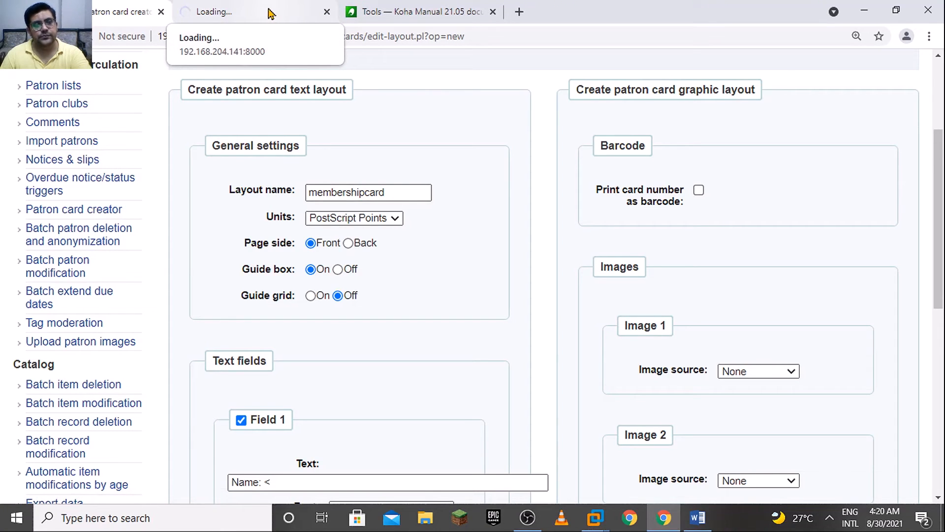
pyautogui.click(270, 14)
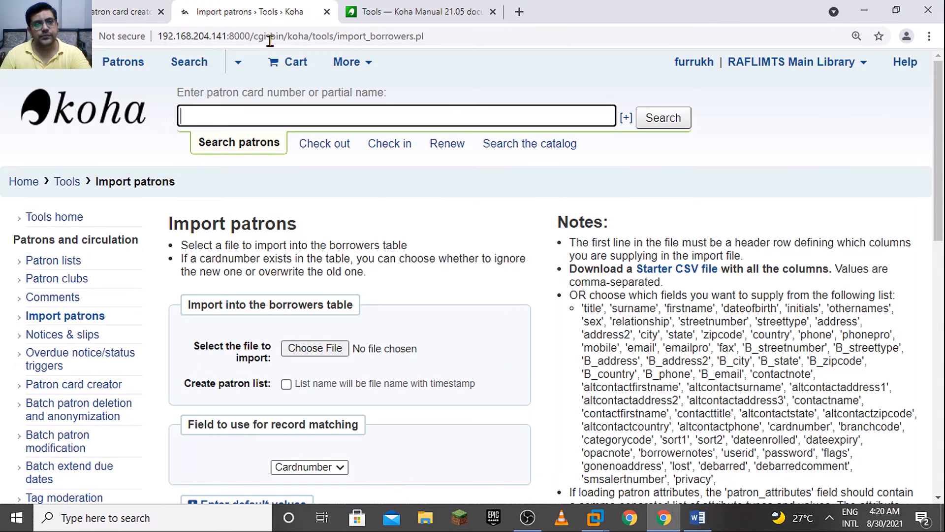
# Copy the field name firstname from the Import patrons notes and complete Field 1's text as "Name: <firstname>"
pyautogui.scroll(-2, 944, 207)
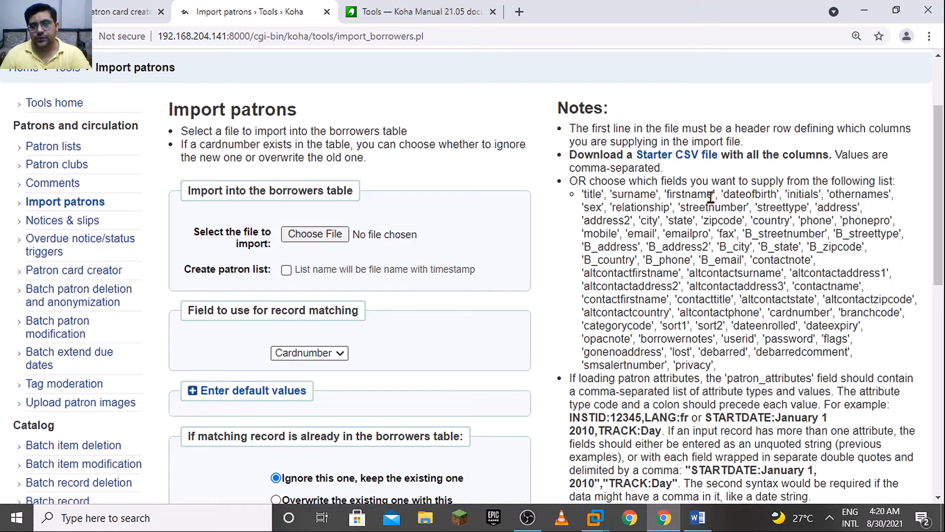
pyautogui.moveTo(708, 197); pyautogui.dragTo(676, 197)
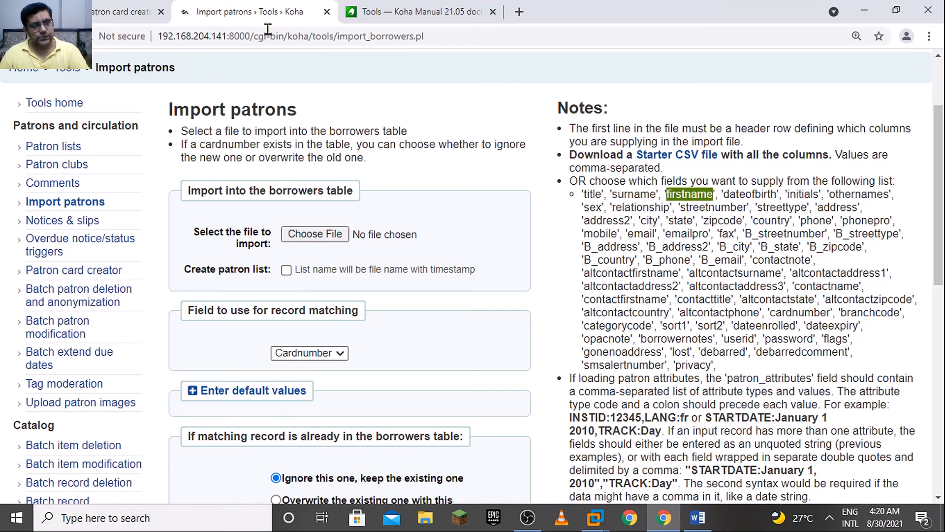
pyautogui.click(110, 8)
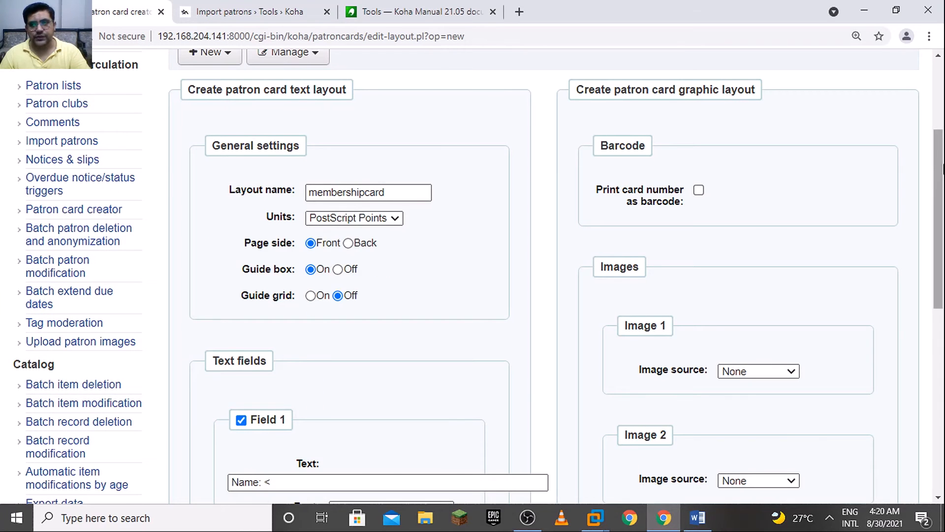
pyautogui.scroll(-3, 319, 366)
pyautogui.click(318, 308)
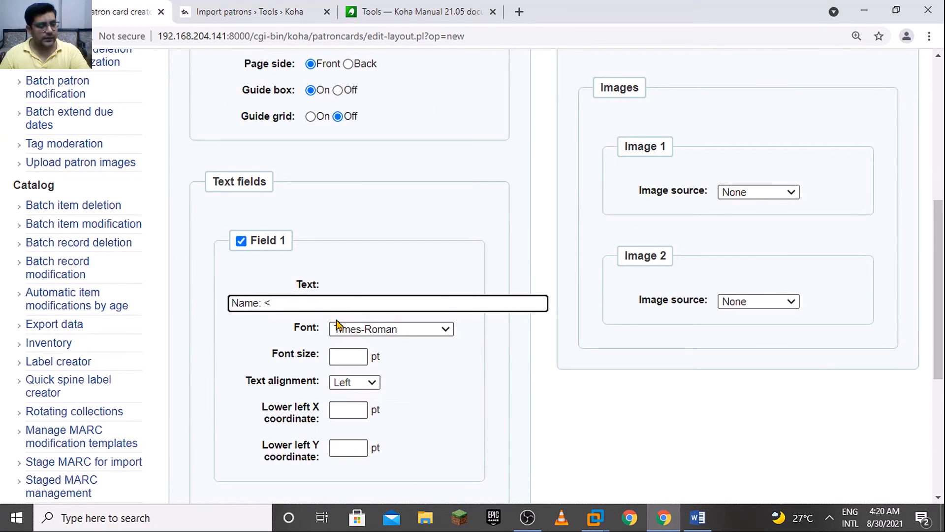
pyautogui.write('firstname')
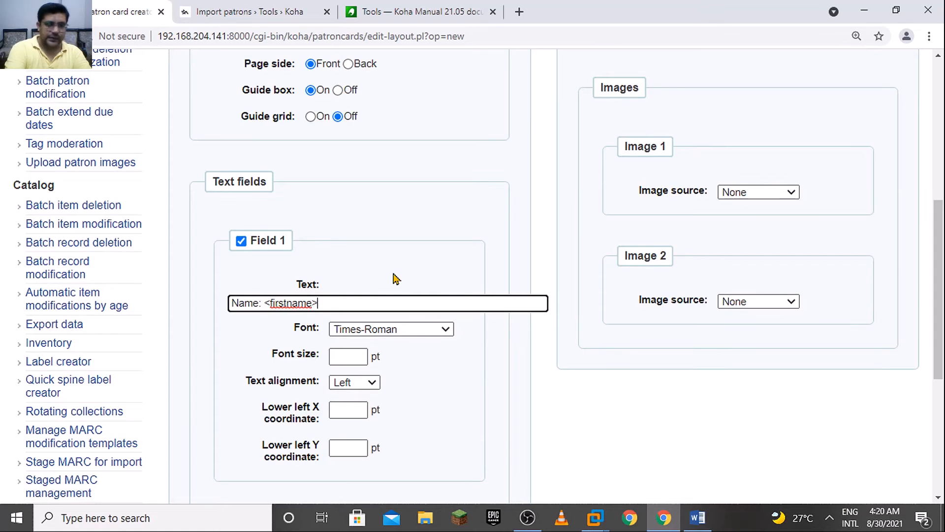
# Copy the field name surname from the Import patrons notes and append "<surname>" to Field 1's text
pyautogui.click(272, 11)
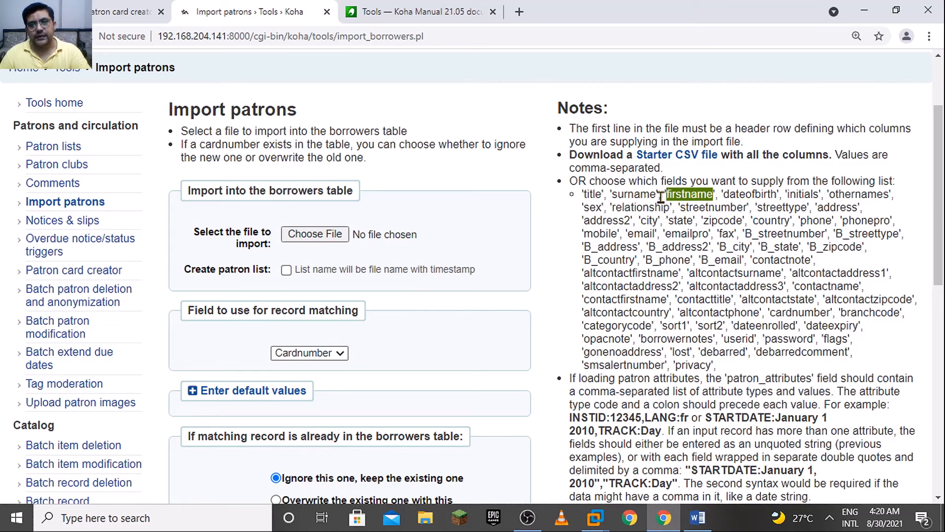
pyautogui.moveTo(662, 197); pyautogui.dragTo(619, 197)
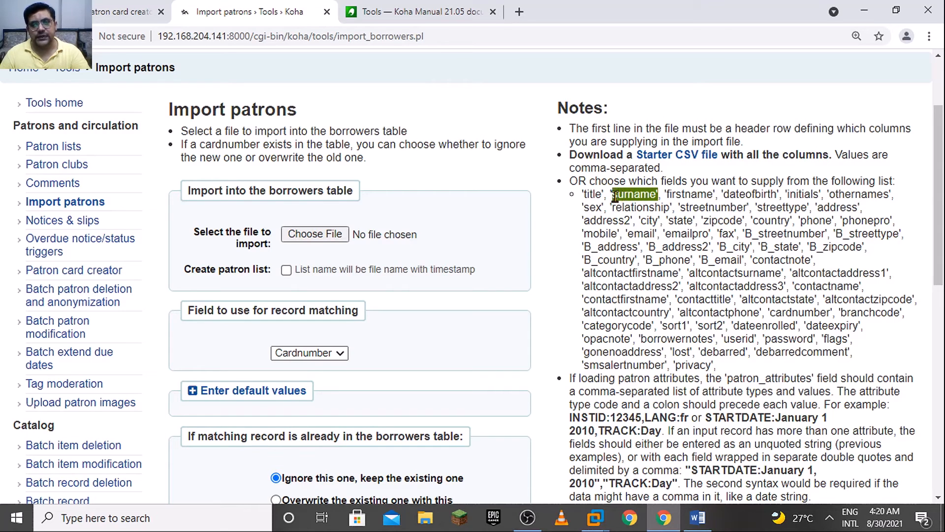
pyautogui.hotkey('ctrl', 'shift', 'Tab')
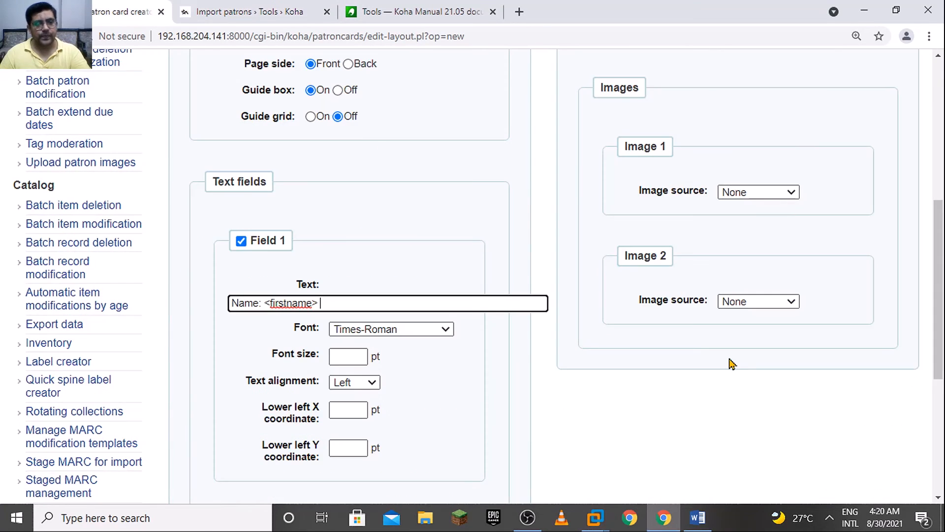
pyautogui.write('surname')
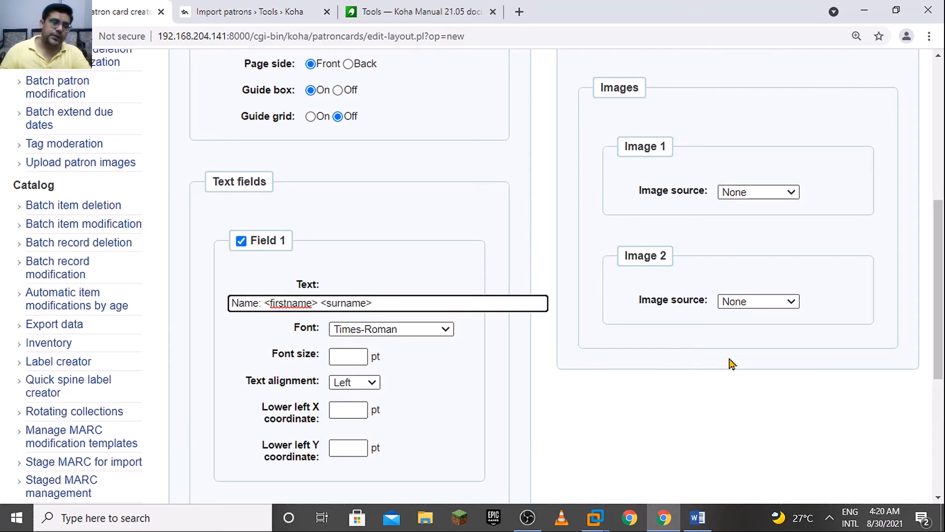
# Format Field 1 with the Times-Bold font, a 12 pt font size and Left text alignment
pyautogui.click(418, 330)
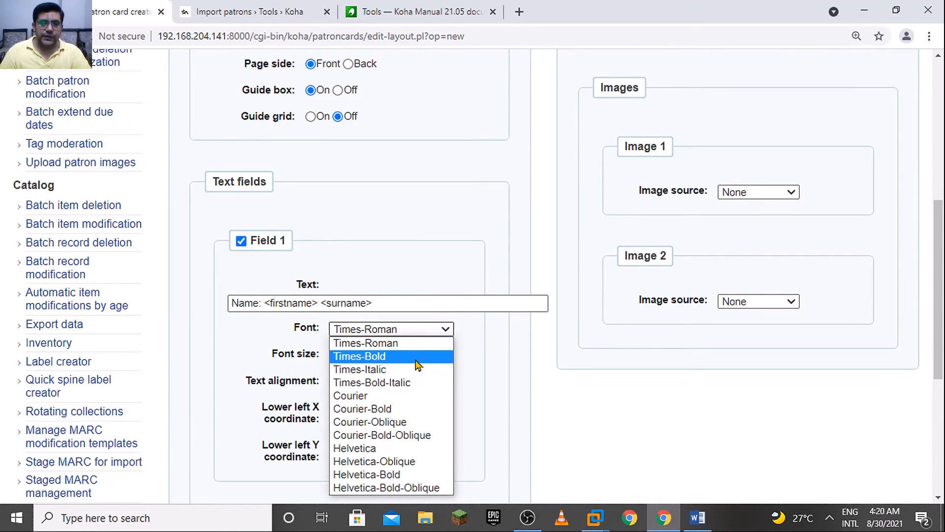
pyautogui.click(416, 360)
pyautogui.scroll(-1, 232, 369)
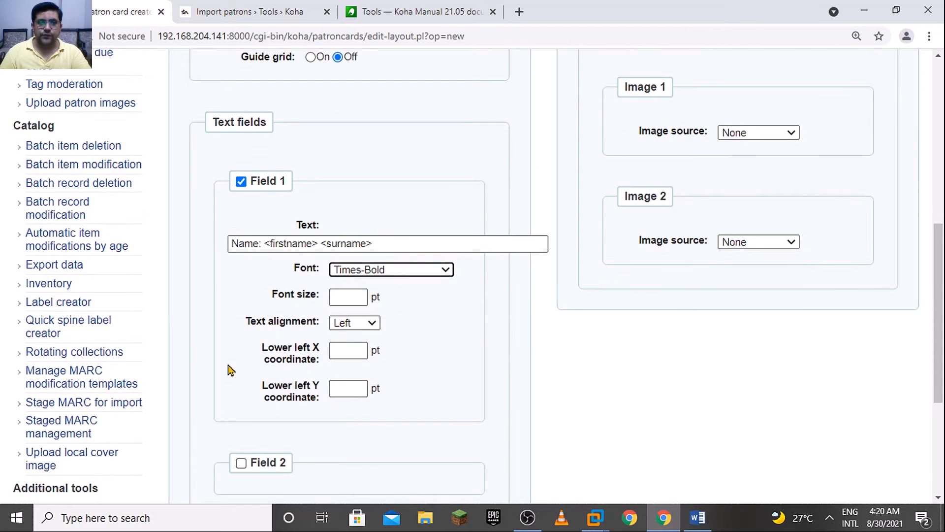
pyautogui.click(347, 298)
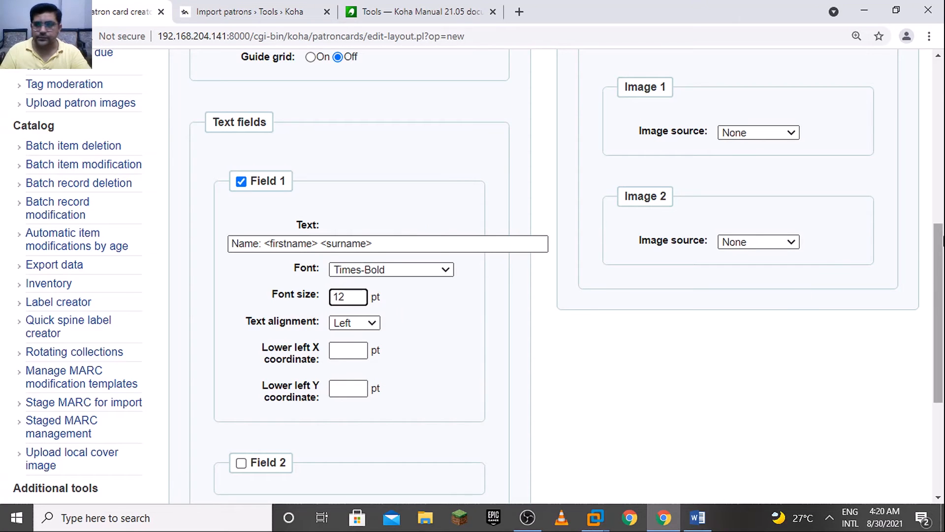
pyautogui.scroll(-1, 941, 256)
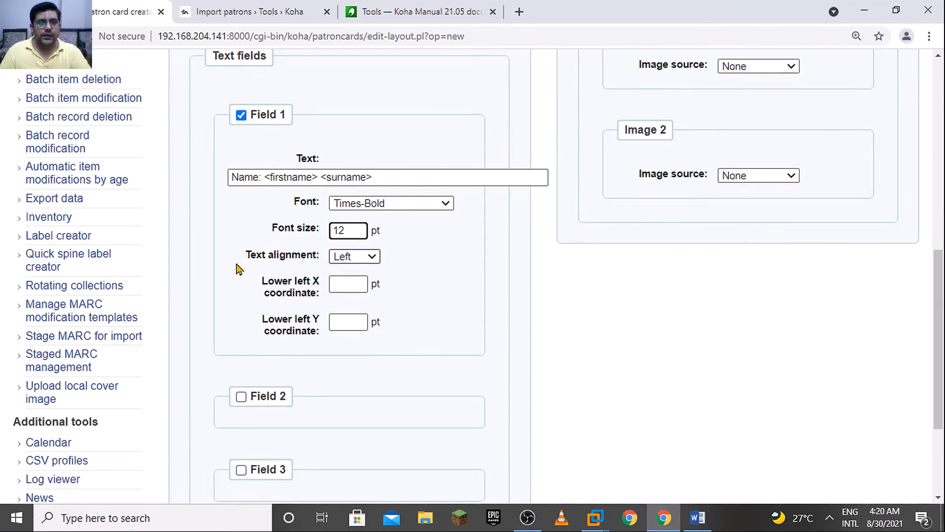
pyautogui.click(367, 258)
pyautogui.click(365, 270)
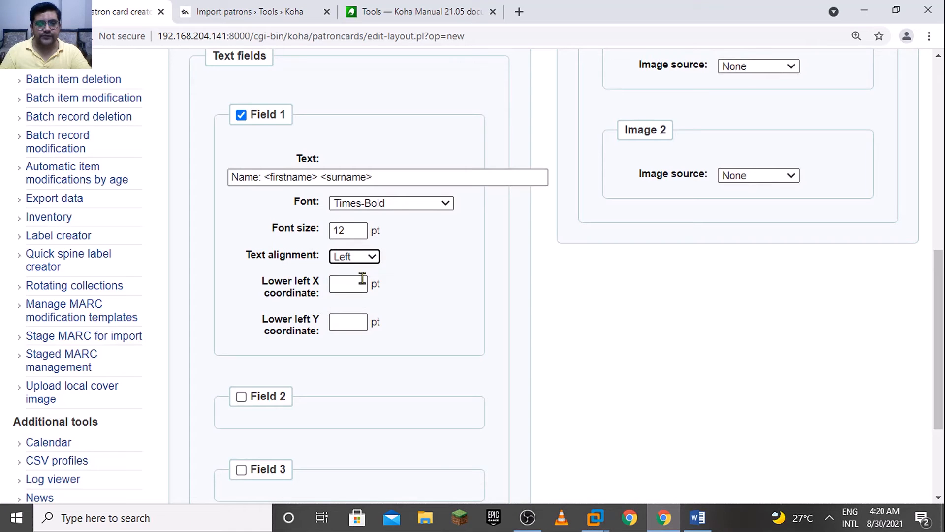
# Change Field 1's font size to 11 pt and set its lower left X coordinate to 85 pt
pyautogui.click(359, 235)
pyautogui.press('BackSpace')
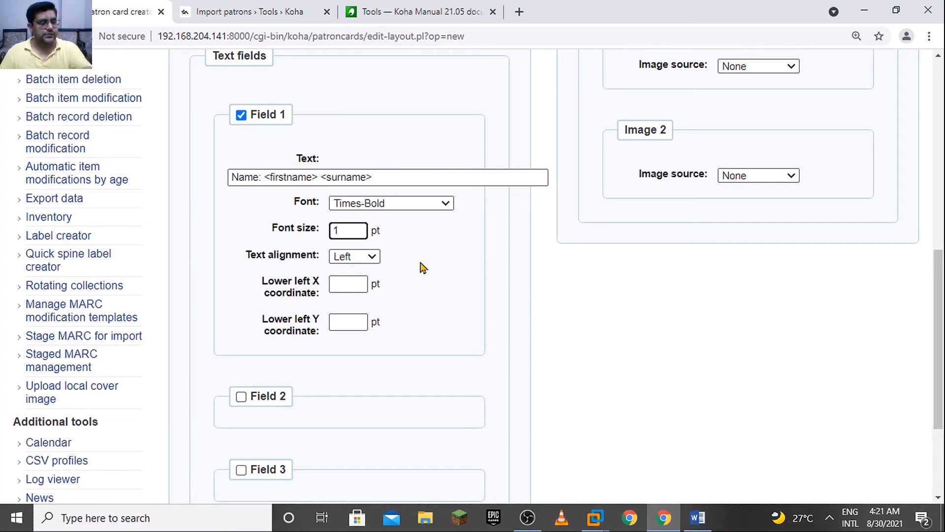
pyautogui.write('1')
pyautogui.click(350, 283)
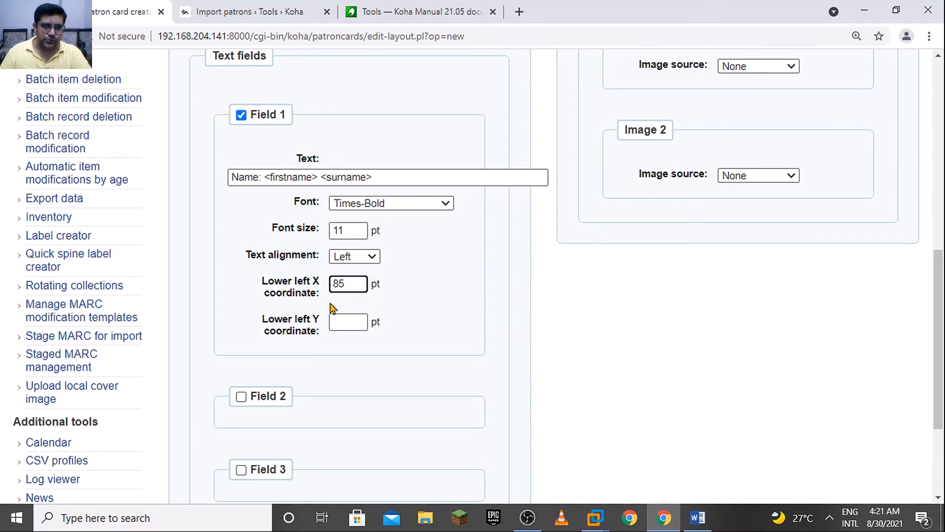
# Look up the Field 1 values in the Word notes and set the field's lower left Y coordinate to 92 pt
pyautogui.click(355, 321)
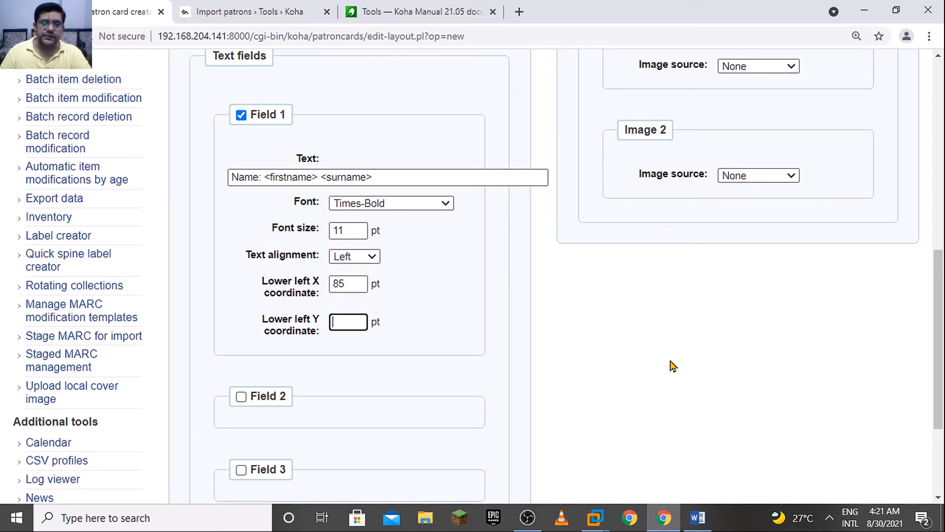
pyautogui.click(695, 525)
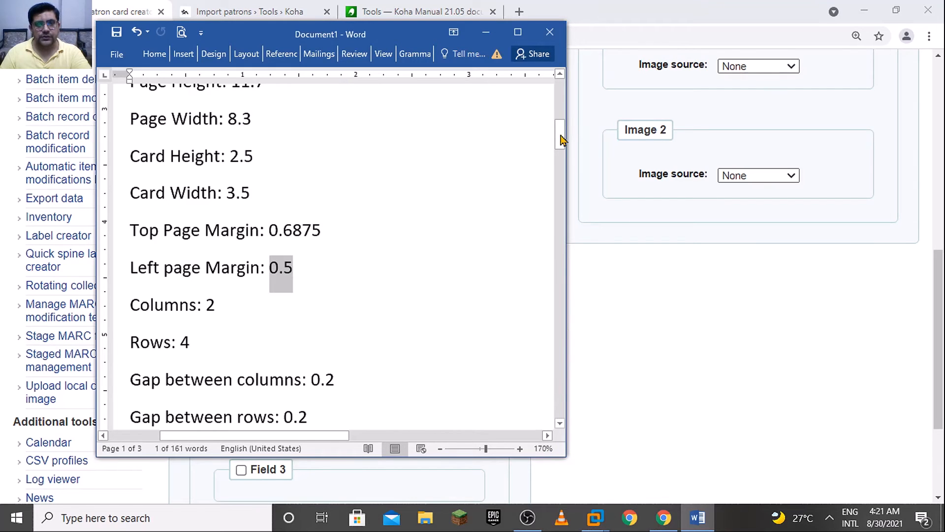
pyautogui.moveTo(562, 133); pyautogui.dragTo(561, 127)
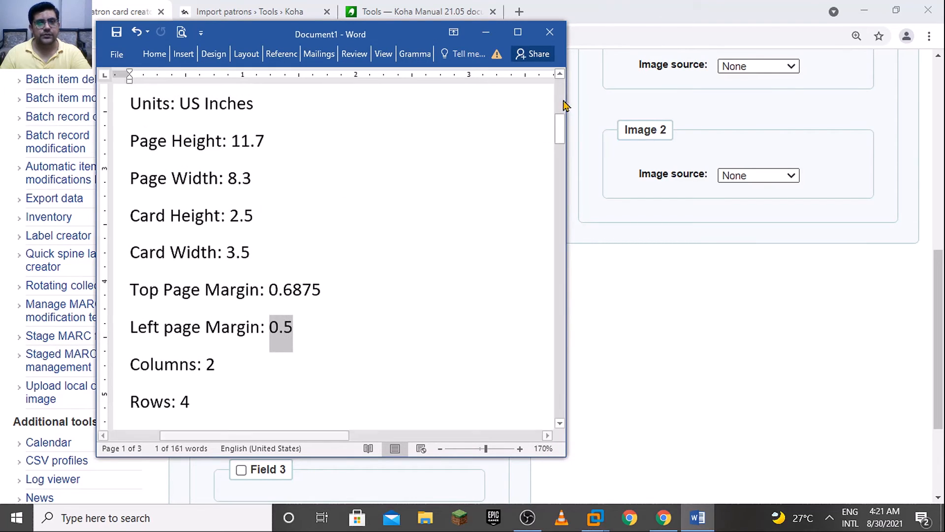
pyautogui.click(561, 194)
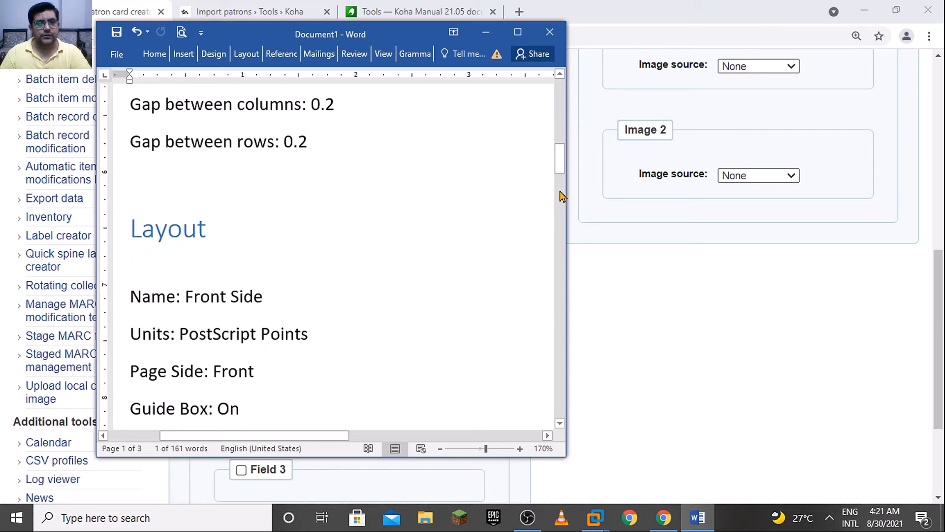
pyautogui.click(561, 221)
pyautogui.moveTo(562, 190); pyautogui.dragTo(566, 161)
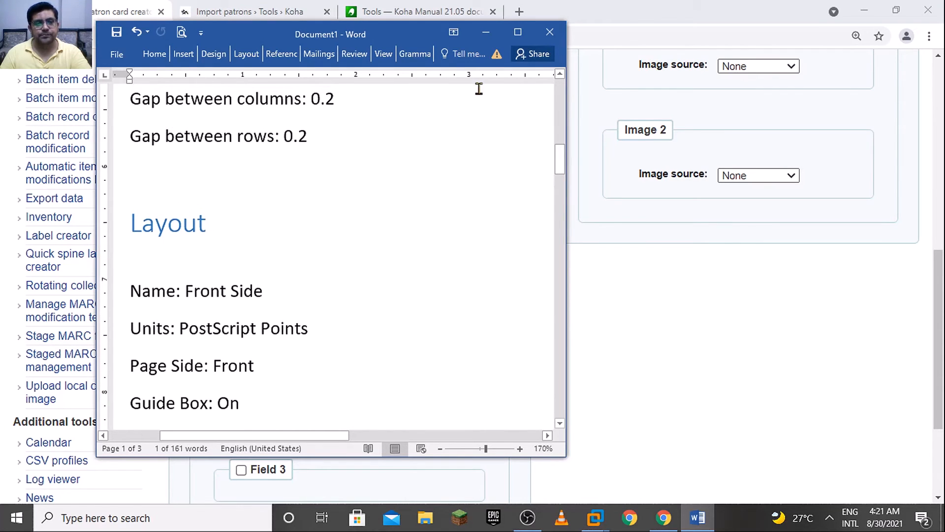
pyautogui.click(374, 355)
pyautogui.press('Down')
pyautogui.press('Down')
pyautogui.press('Down')
pyautogui.press('Down')
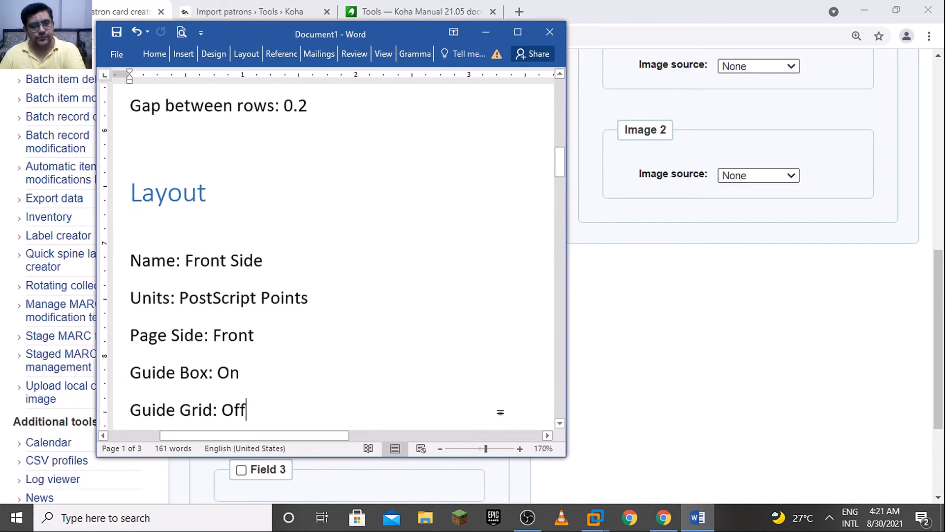
pyautogui.press('Down')
pyautogui.press('Down')
pyautogui.press('Down')
pyautogui.press('Down')
pyautogui.press('Down')
pyautogui.press('Down')
pyautogui.press('Down')
pyautogui.press('Down')
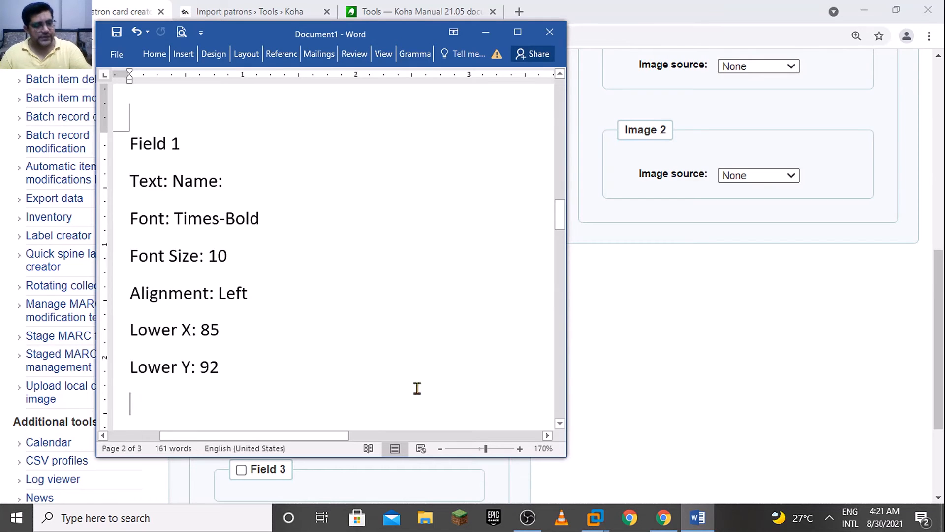
pyautogui.hotkey('alt', 'Tab')
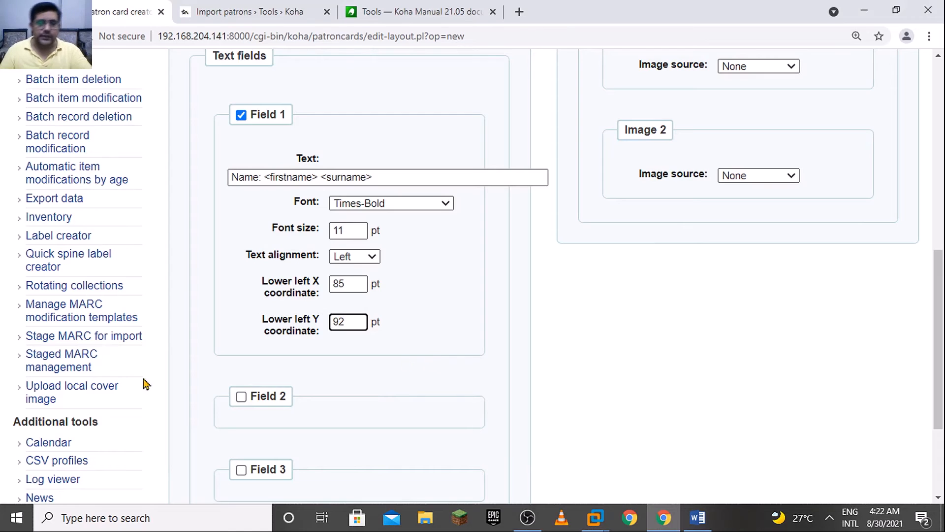
# Enable text Field 2, recheck the Word notes and set Field 1's font size to 10 pt
pyautogui.click(241, 396)
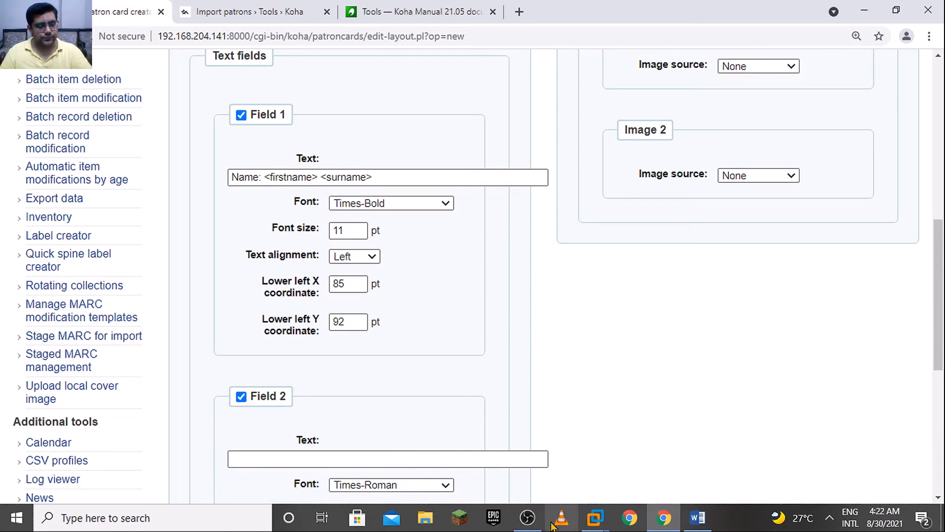
pyautogui.hotkey('alt', 'Tab')
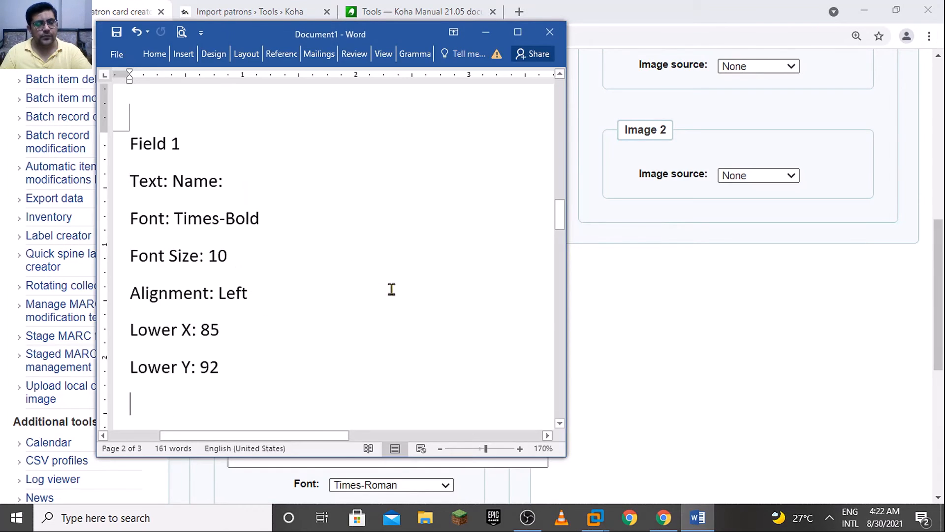
pyautogui.click(571, 318)
pyautogui.click(355, 230)
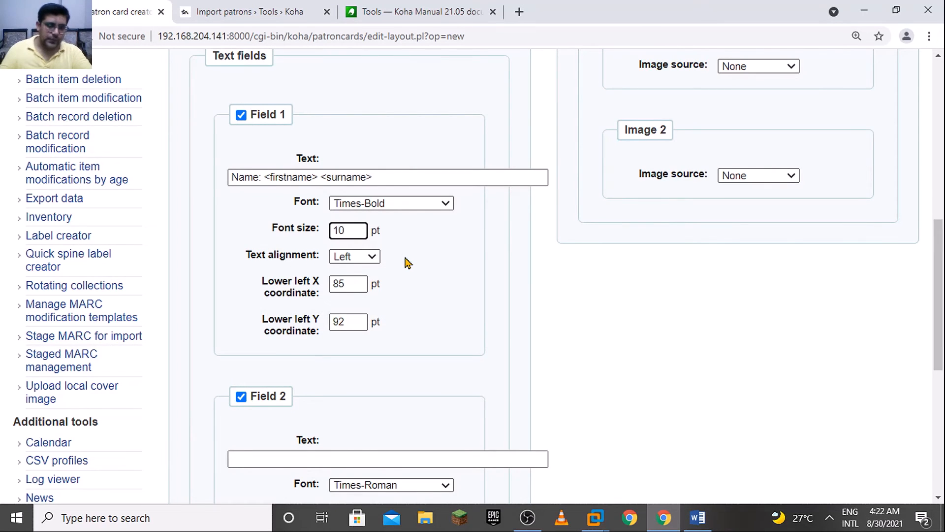
# Set Field 2's text to "Category Code: <categorycode>", copying the field name from the Import patrons notes
pyautogui.moveTo(941, 264); pyautogui.dragTo(940, 340)
pyautogui.click(457, 245)
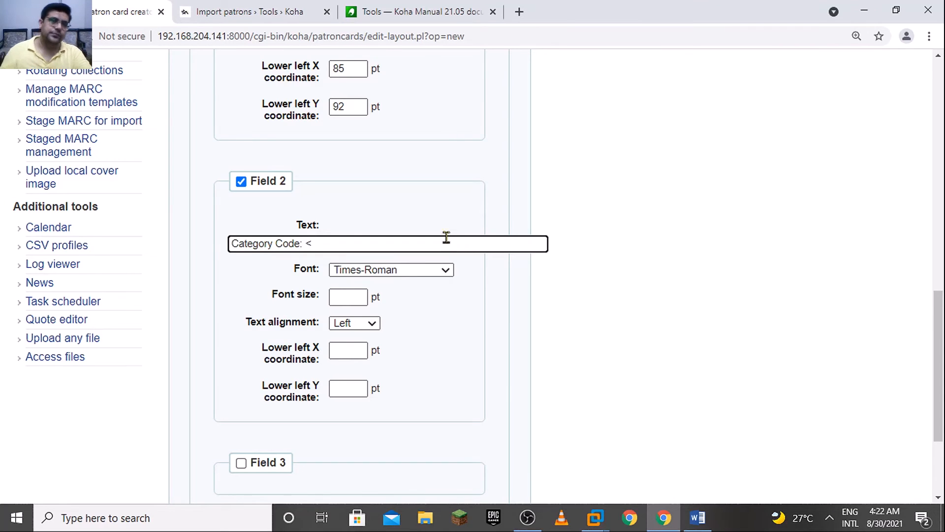
pyautogui.click(301, 11)
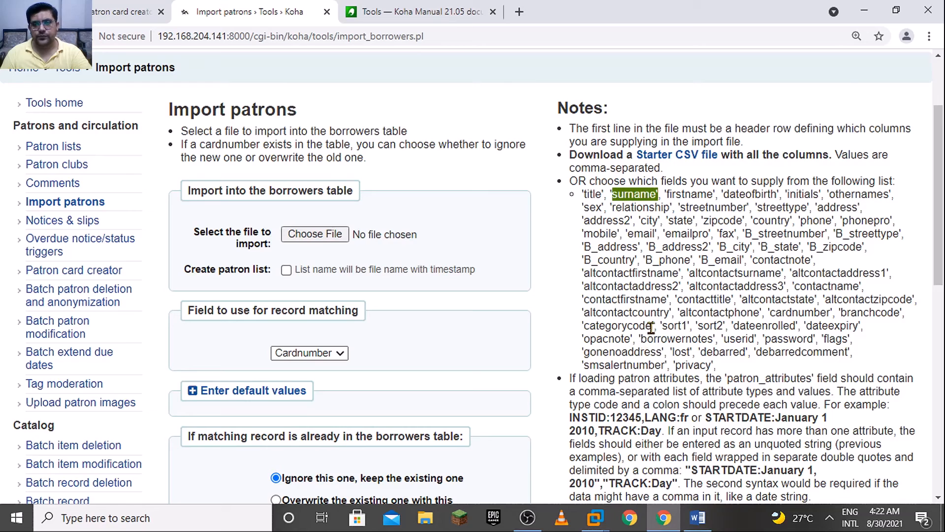
pyautogui.moveTo(651, 328); pyautogui.dragTo(588, 326)
pyautogui.hotkey('ctrl', 'c')
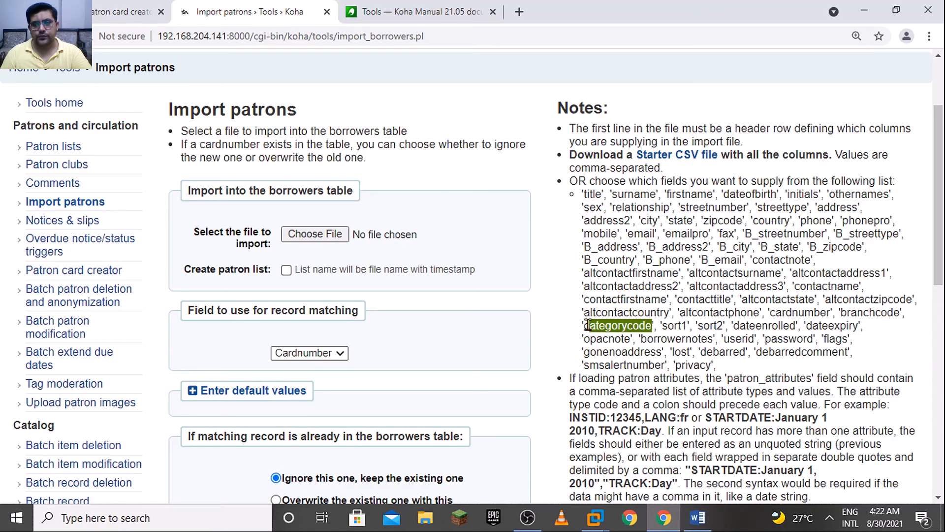
pyautogui.click(134, 8)
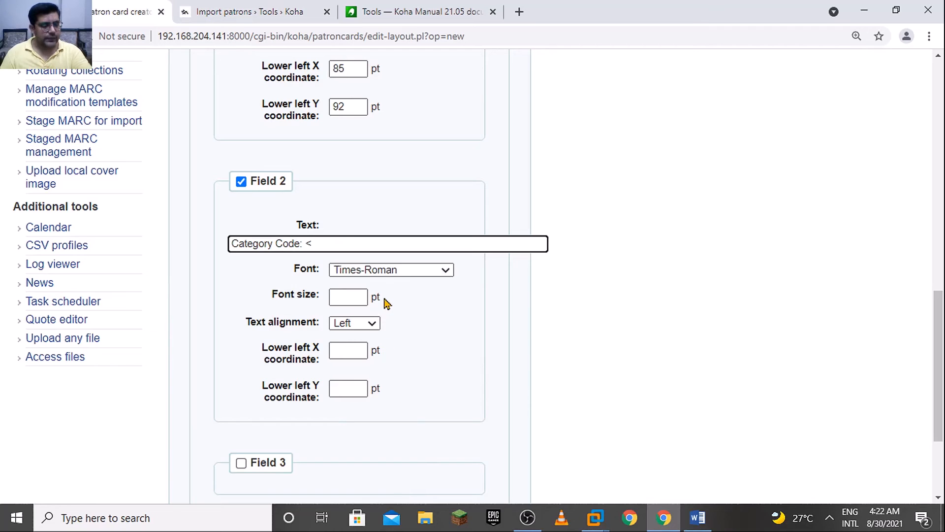
pyautogui.hotkey('ctrl', 'v')
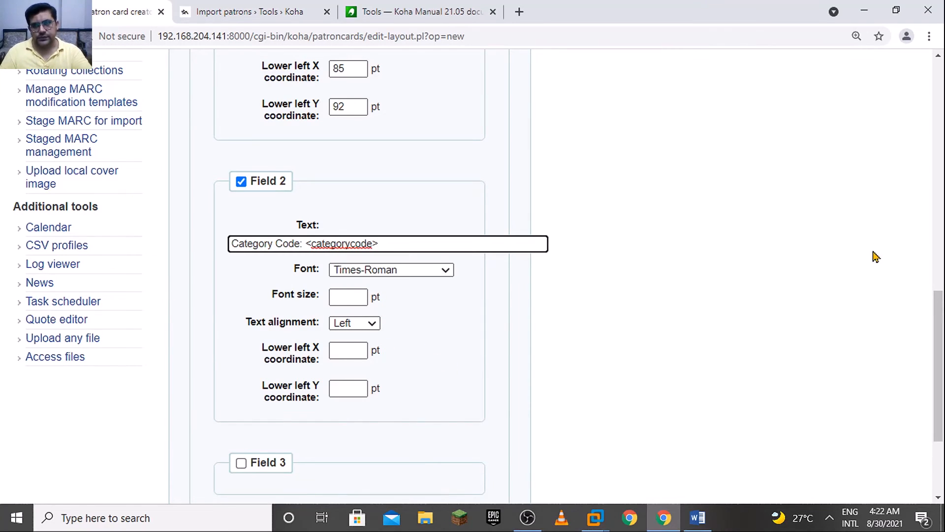
# Set Field 2's font size to 10 pt and its lower left X coordinate to 85 pt
pyautogui.scroll(-1, 933, 328)
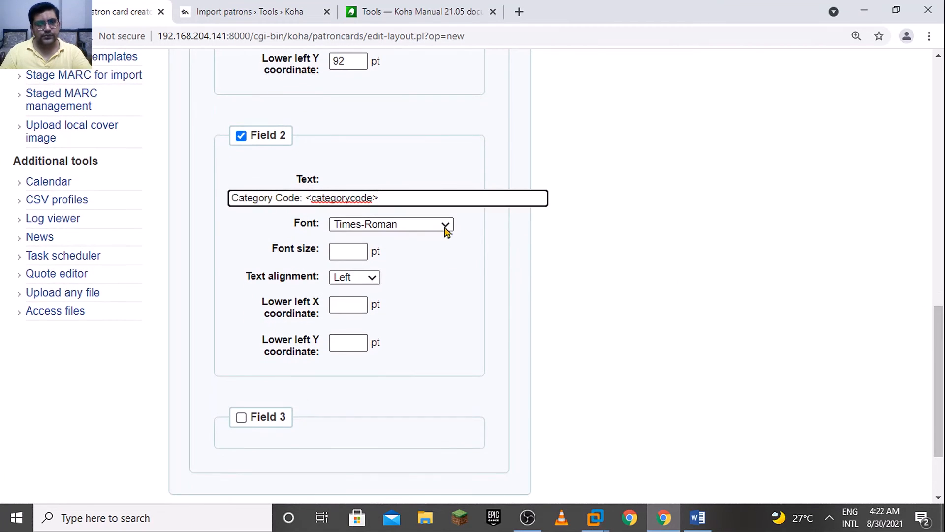
pyautogui.click(352, 252)
pyautogui.write('1')
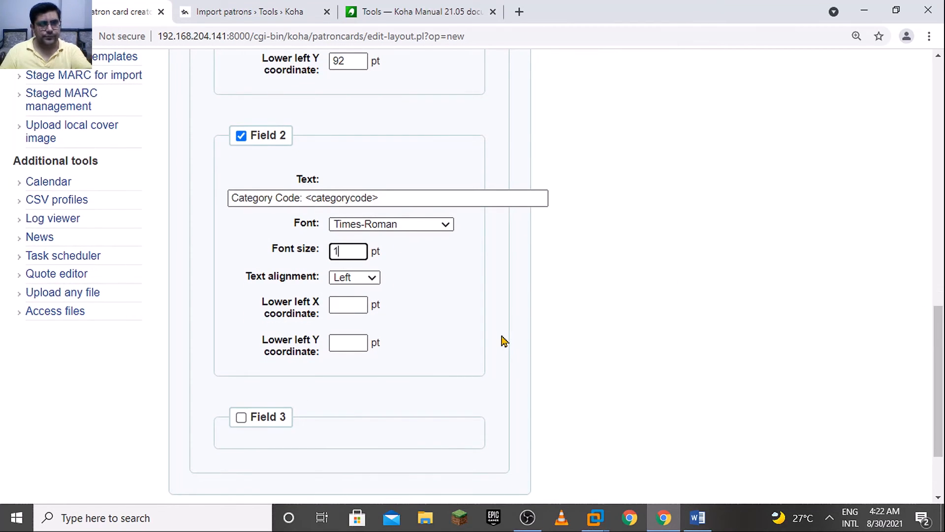
pyautogui.write('11')
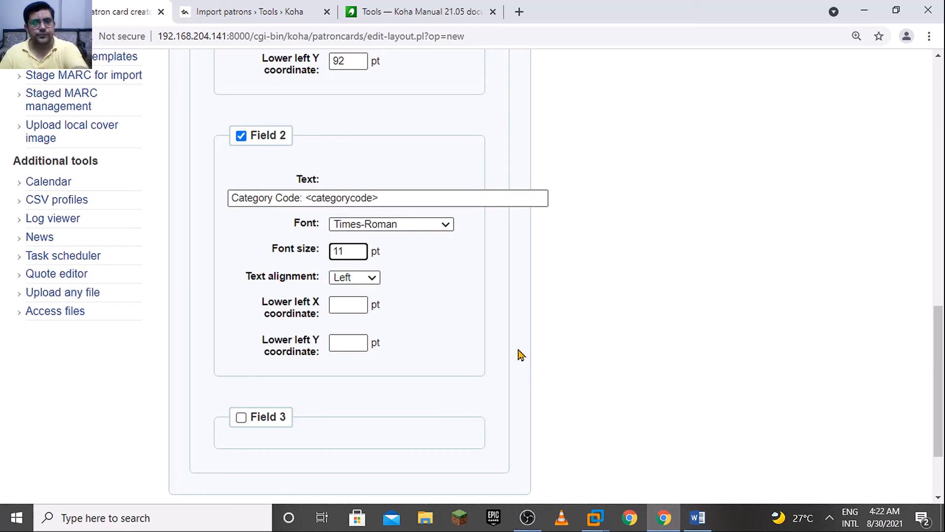
pyautogui.click(356, 299)
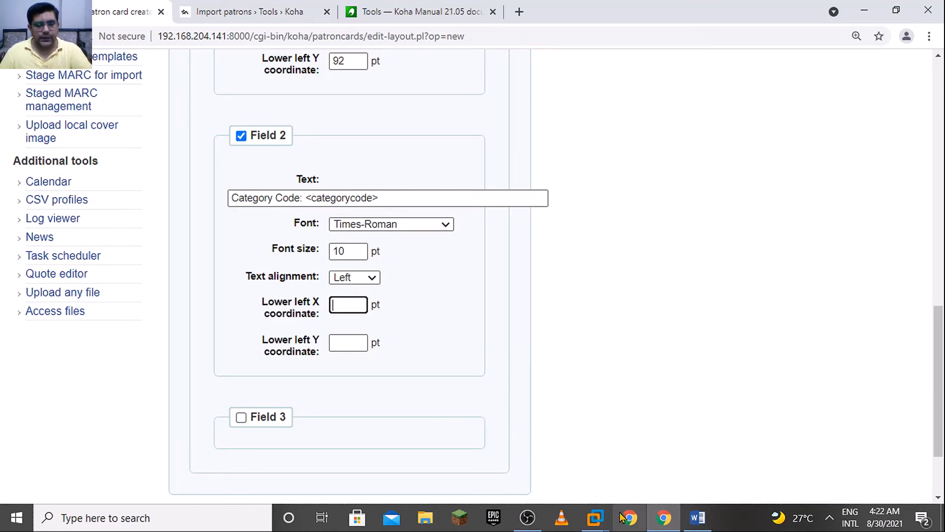
pyautogui.write('85')
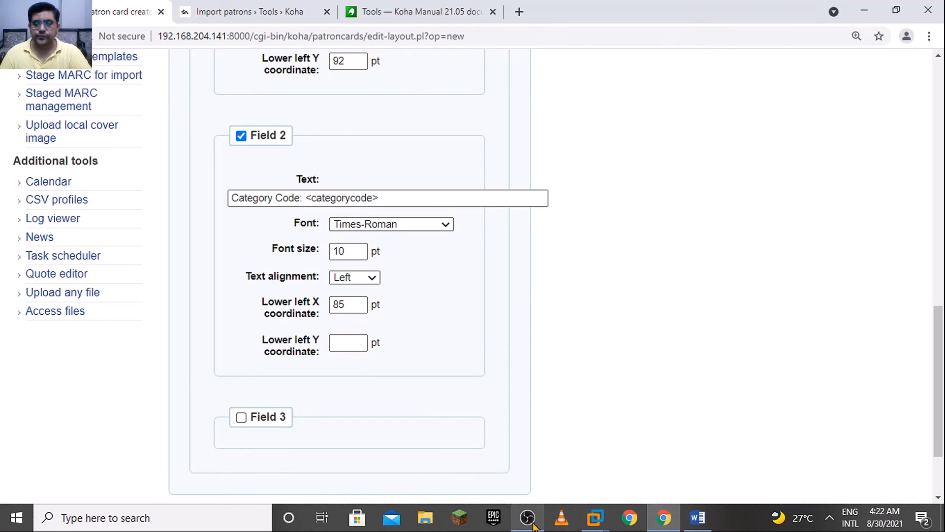
# Look up the Field 2 values in the Word notes and set the field's lower left Y coordinate to 80 pt
pyautogui.moveTo(705, 523)
pyautogui.click(711, 471)
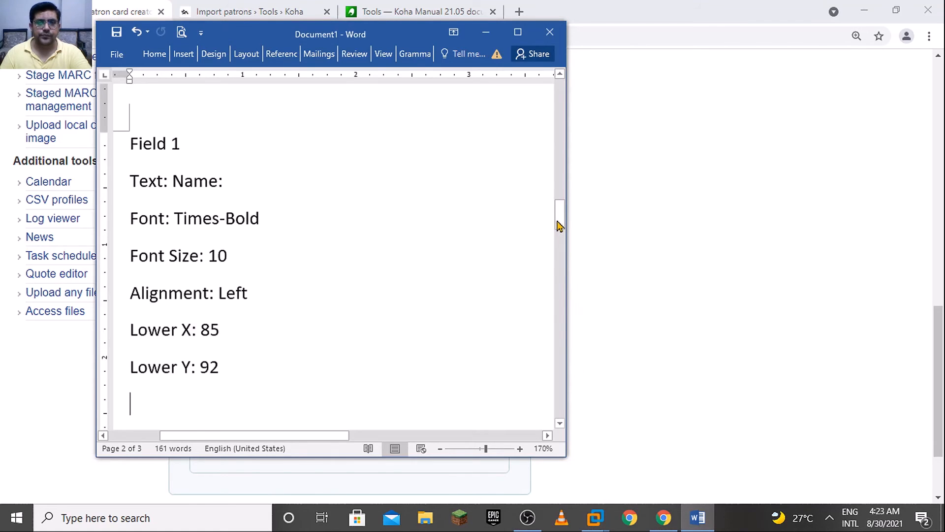
pyautogui.scroll(-1, 542, 246)
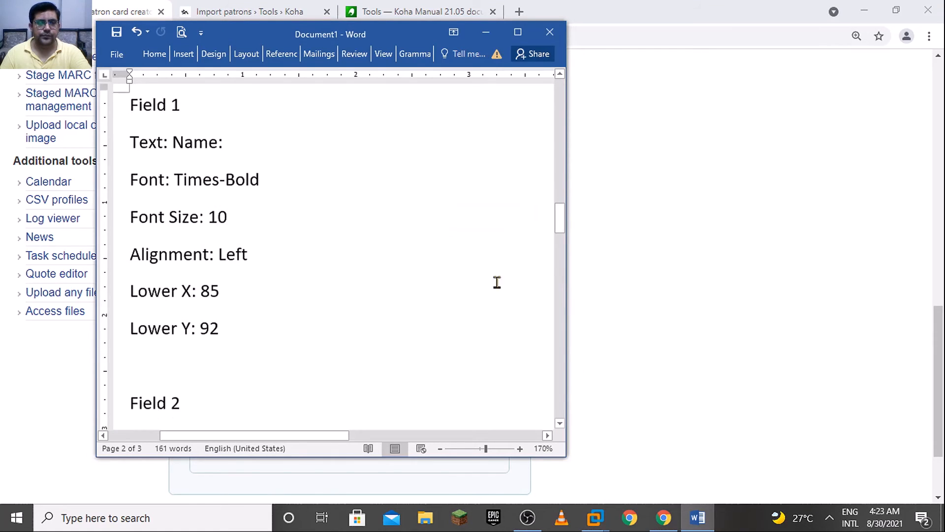
pyautogui.click(430, 309)
pyautogui.press('Down')
pyautogui.press('Down')
pyautogui.press('Down')
pyautogui.press('Down')
pyautogui.press('Down')
pyautogui.press('Down')
pyautogui.press('Down')
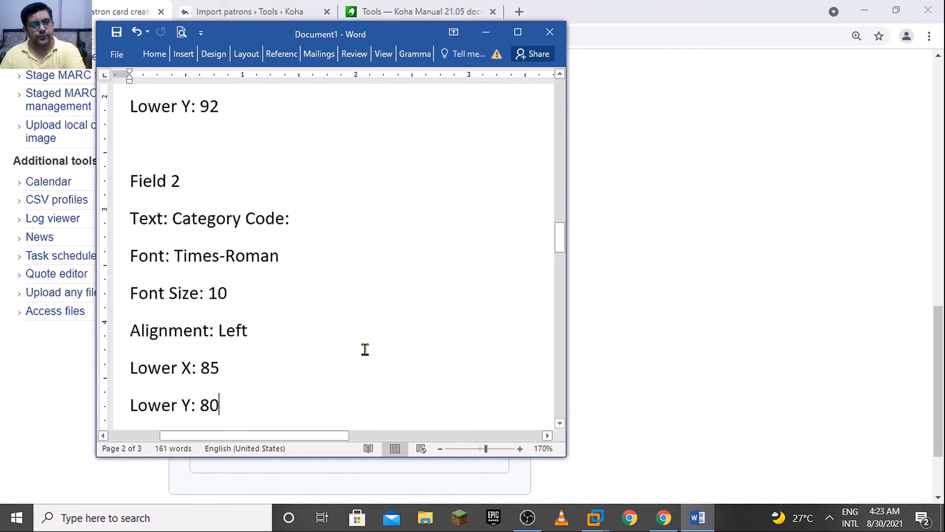
pyautogui.press('Down')
pyautogui.hotkey('alt', 'Tab')
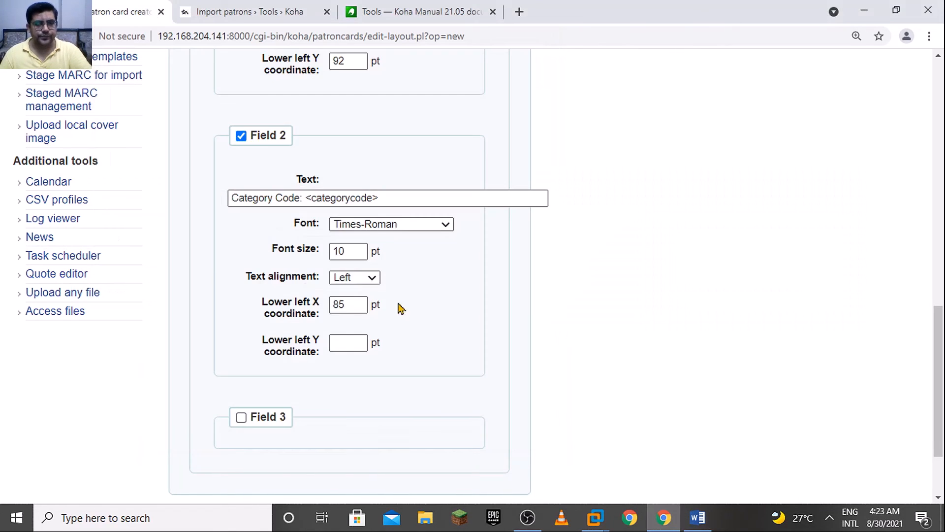
pyautogui.click(358, 342)
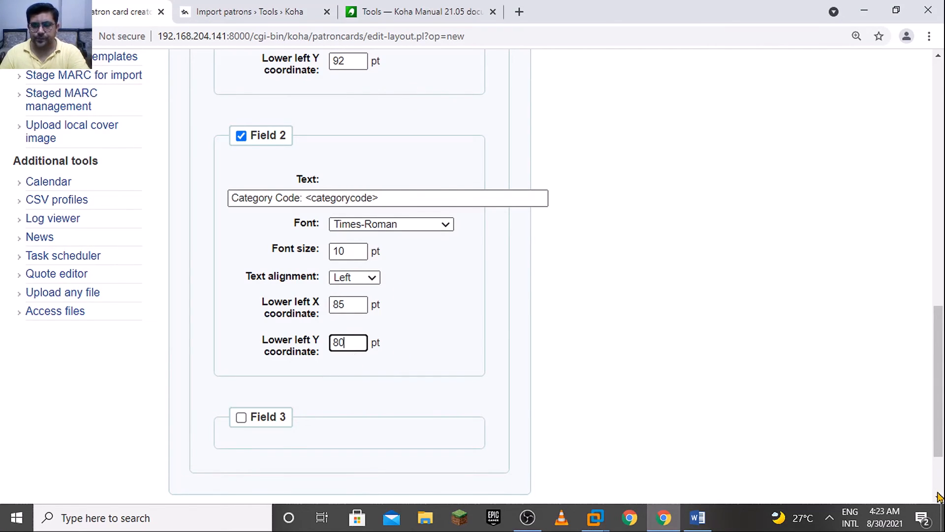
# Enable text Field 3, enter "Card Expiry" as its text and set its font size to 10 pt
pyautogui.scroll(-2, 345, 344)
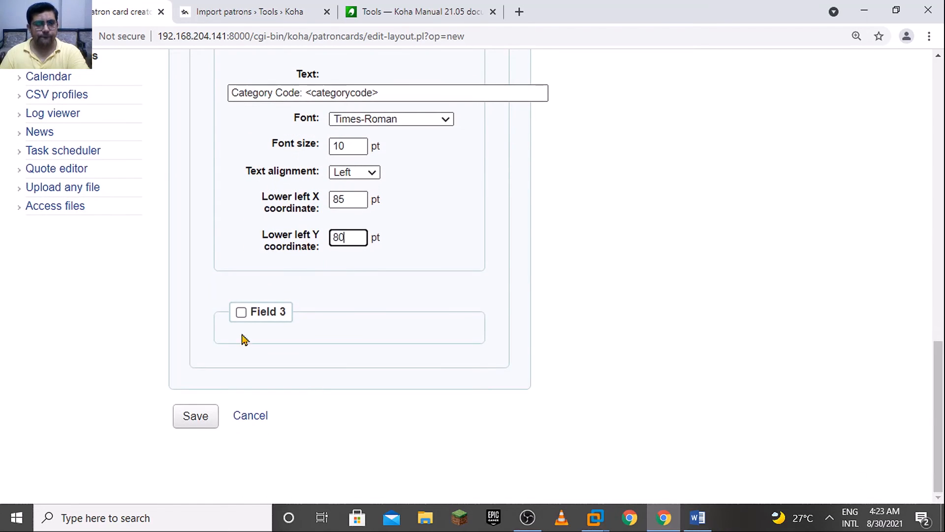
pyautogui.click(241, 312)
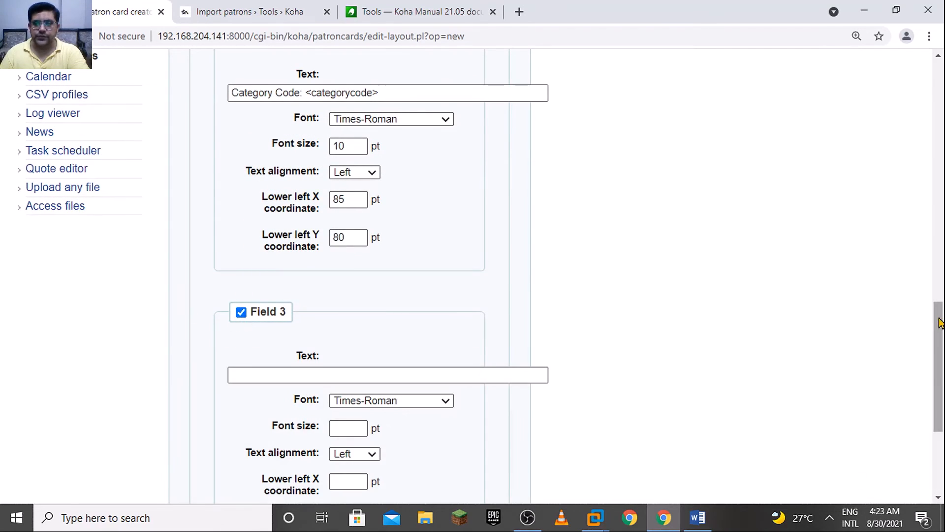
pyautogui.scroll(-1, 941, 322)
pyautogui.click(523, 318)
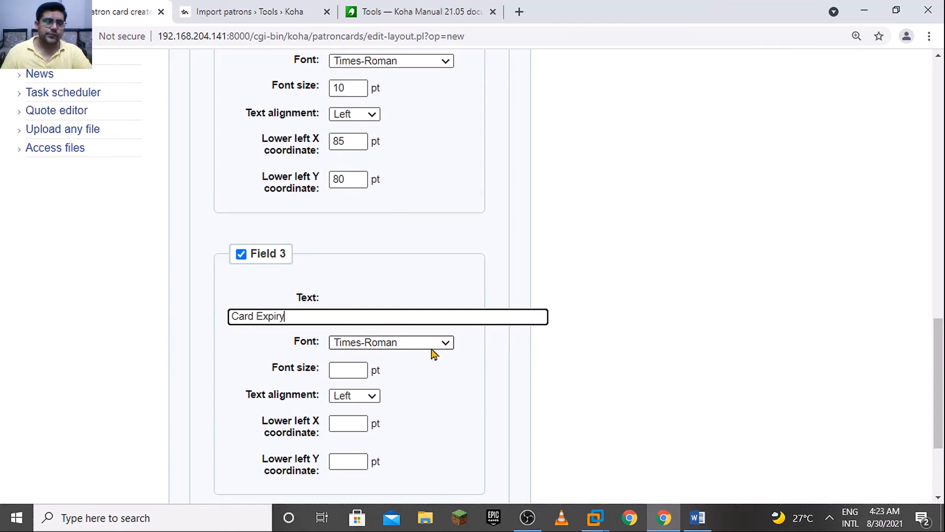
pyautogui.click(356, 370)
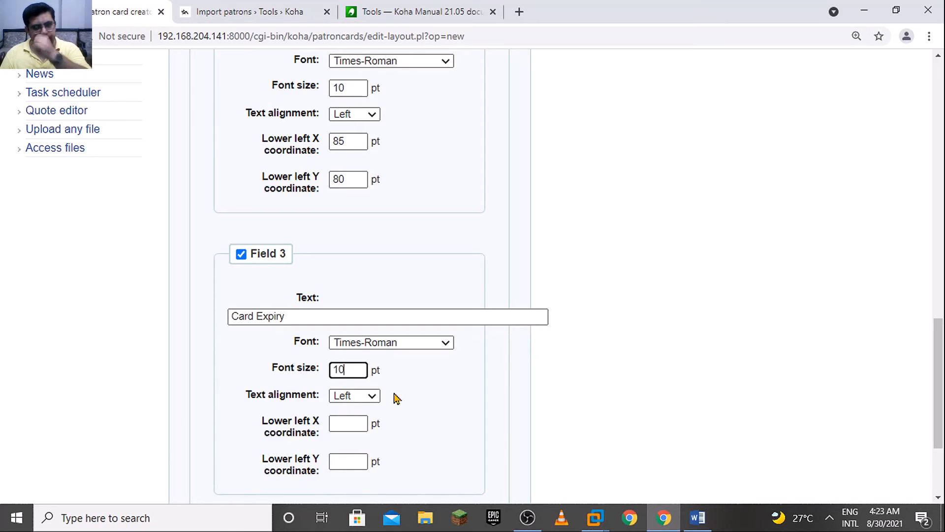
# Look up the Field 3 values in the Word notes and set the field's lower left X coordinate to 85 pt
pyautogui.scroll(-1, 938, 345)
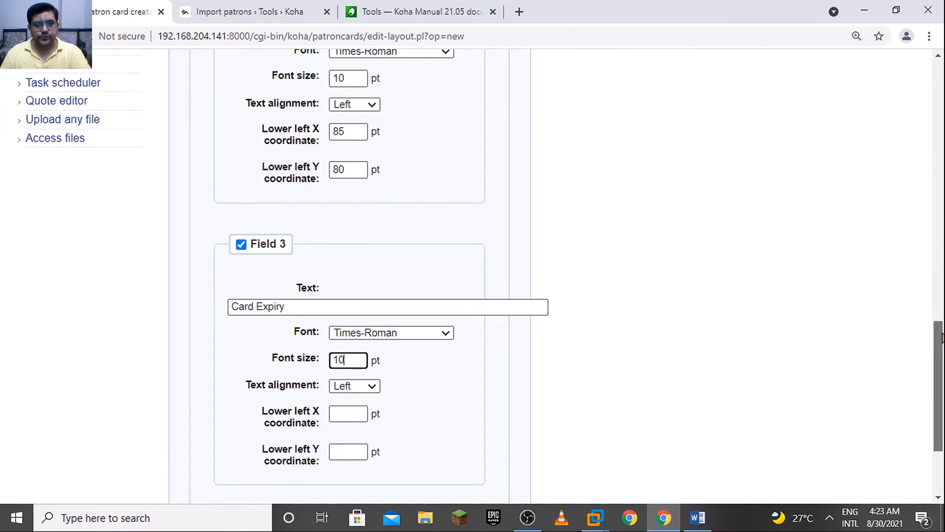
pyautogui.click(348, 375)
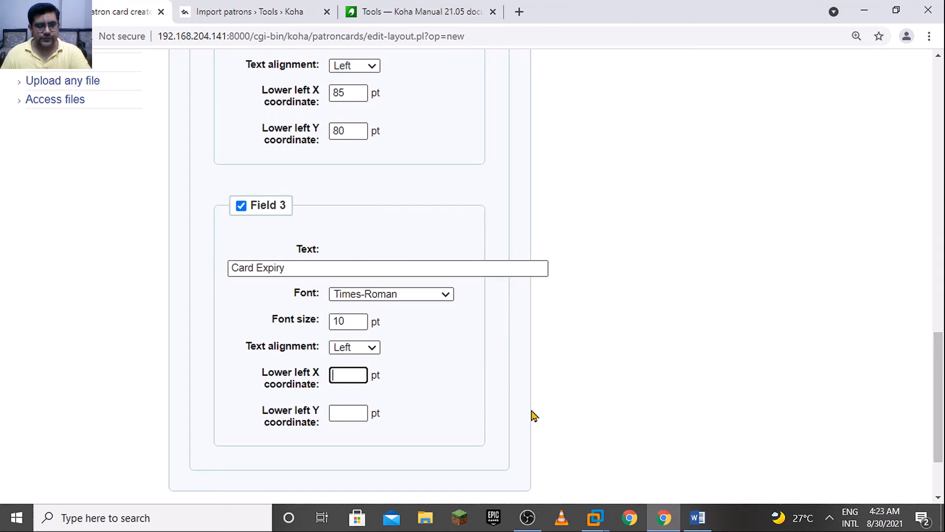
pyautogui.hotkey('alt', 'Tab')
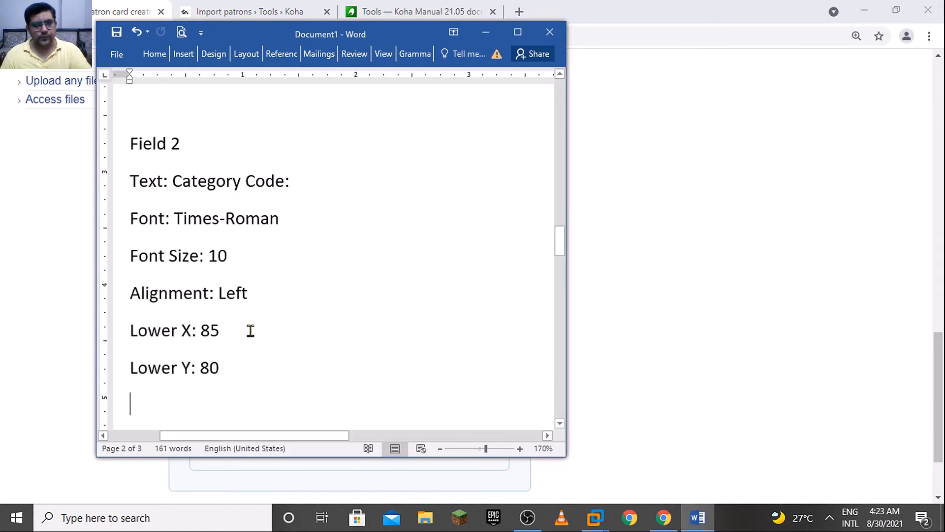
pyautogui.scroll(-2, 563, 432)
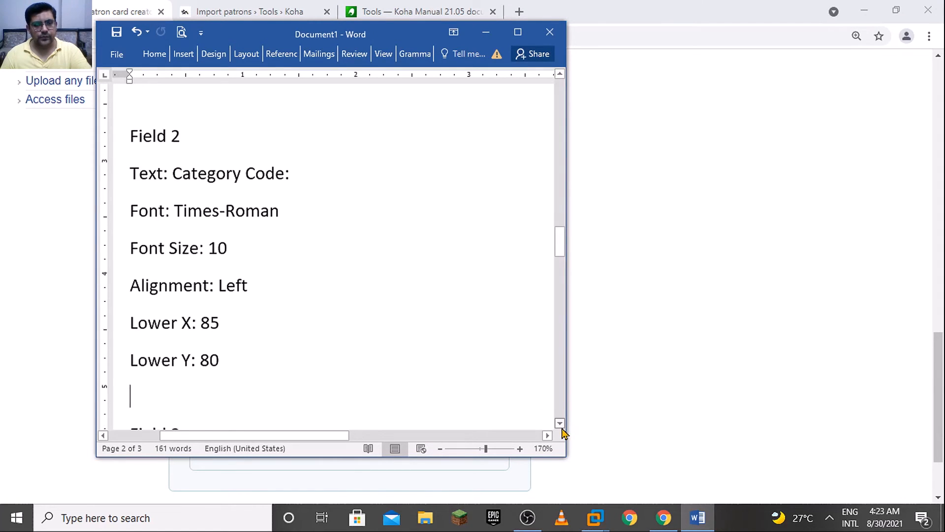
pyautogui.scroll(-4, 564, 433)
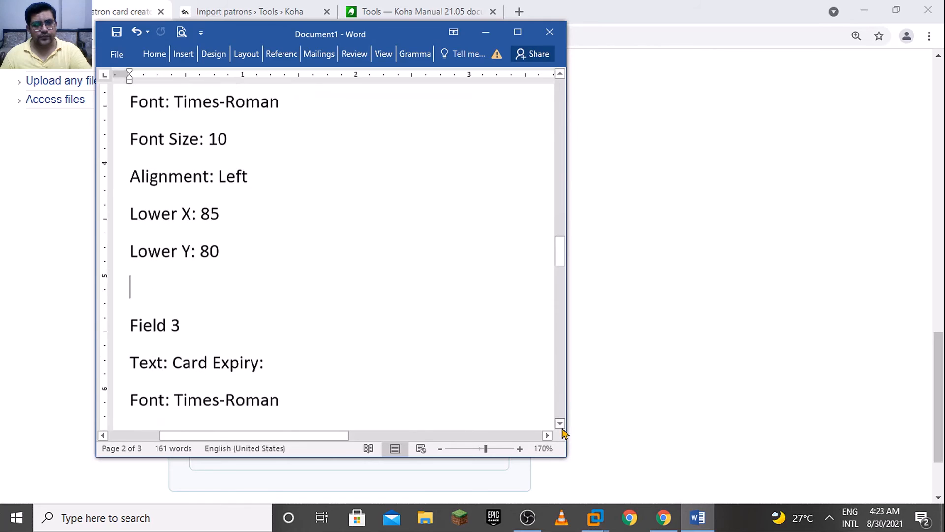
pyautogui.scroll(-5, 564, 432)
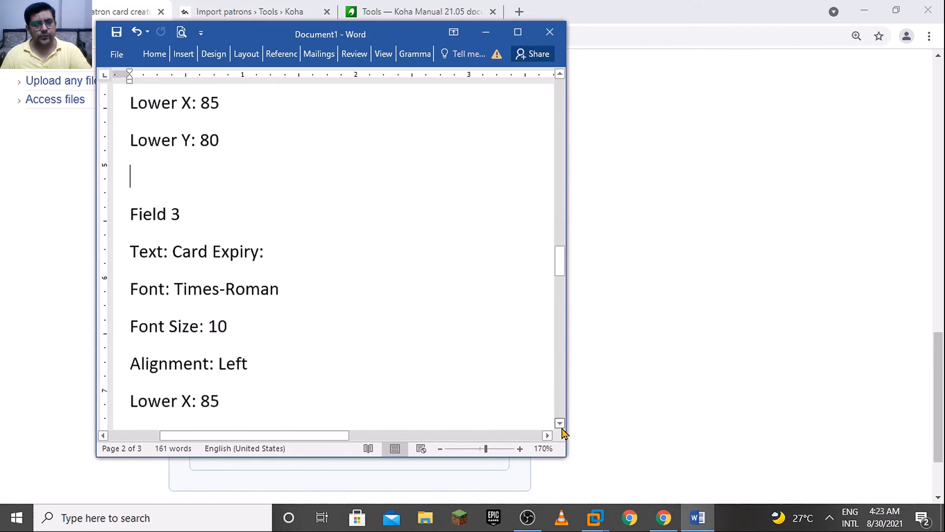
pyautogui.hotkey('alt', 'Tab')
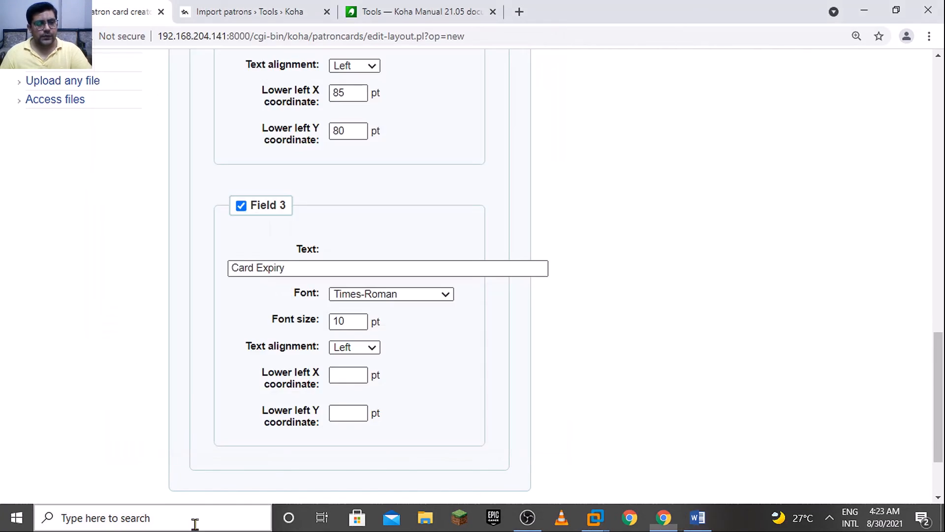
pyautogui.write('85')
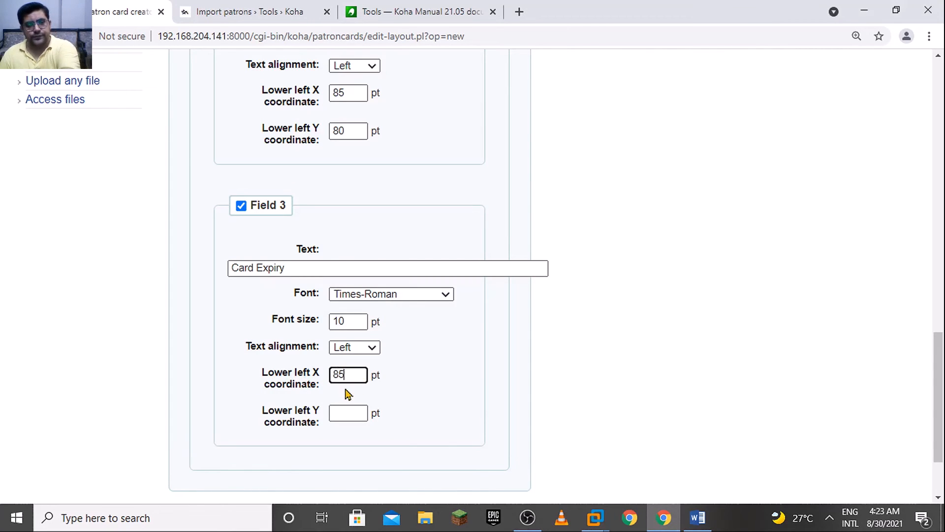
# Set Field 3's lower left Y coordinate to 68 pt, checking the value against the Word notes
pyautogui.click(350, 413)
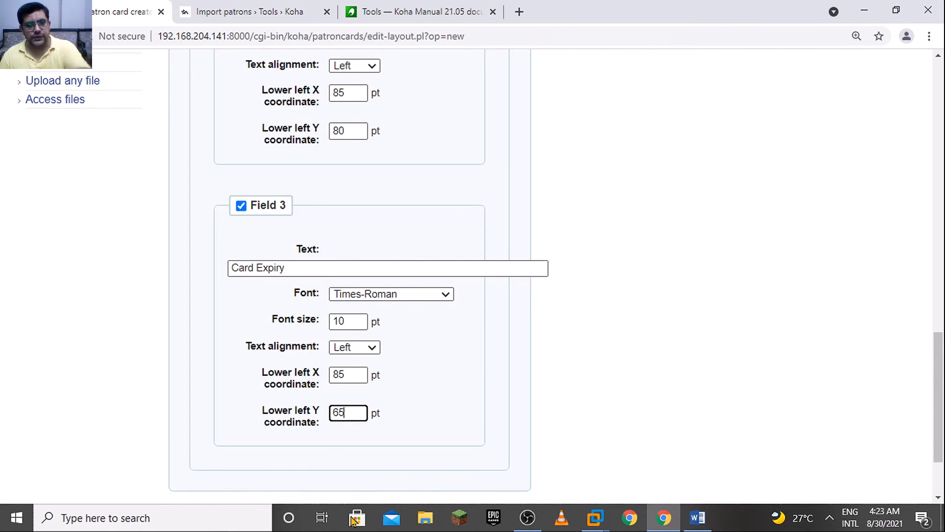
pyautogui.write('68')
pyautogui.click(699, 518)
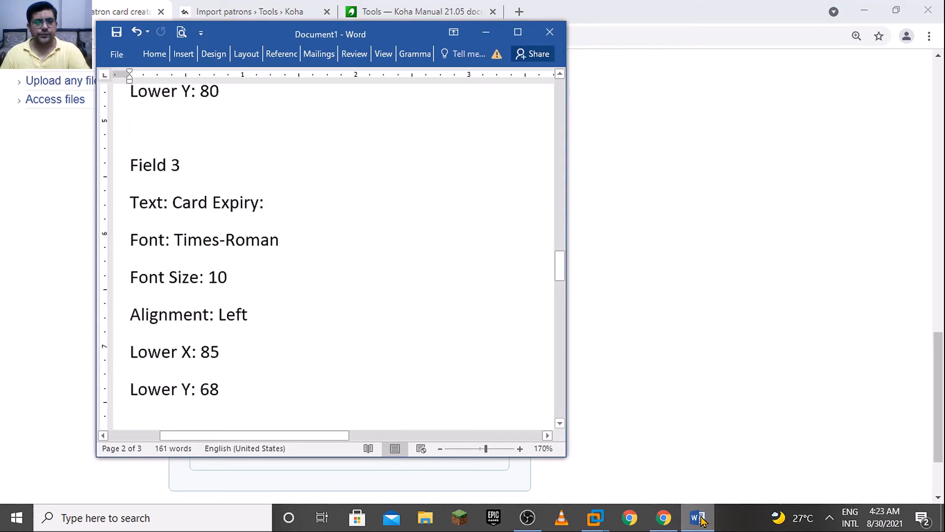
pyautogui.click(699, 518)
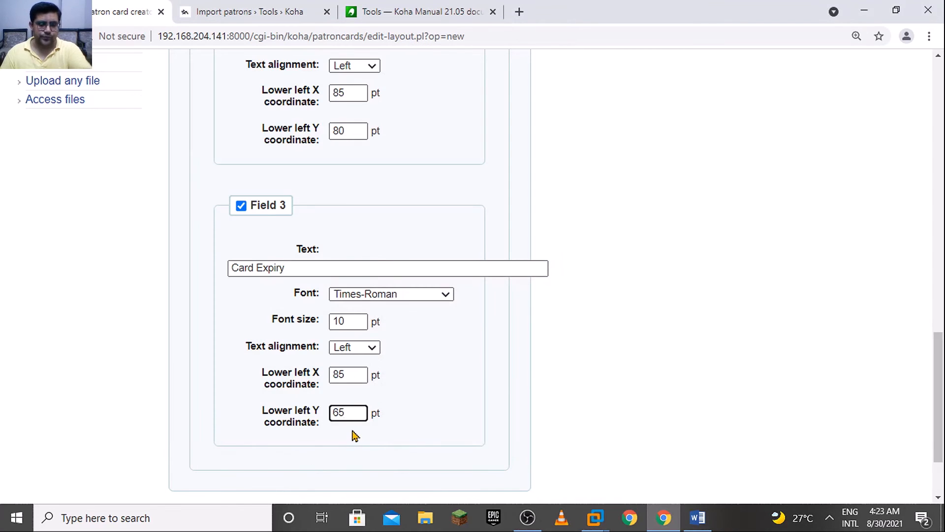
pyautogui.write('8')
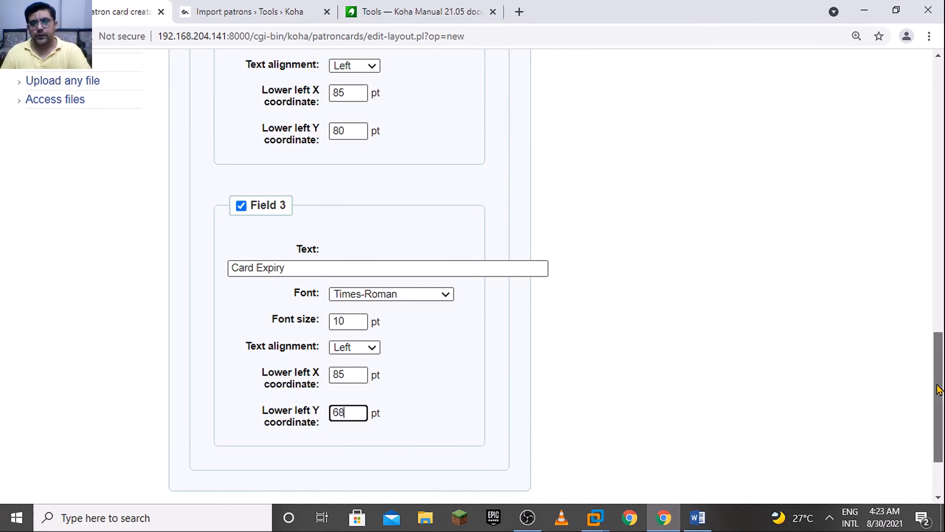
# Turn on printing the card number as a barcode and as text under the barcode
pyautogui.moveTo(935, 389); pyautogui.dragTo(917, 148)
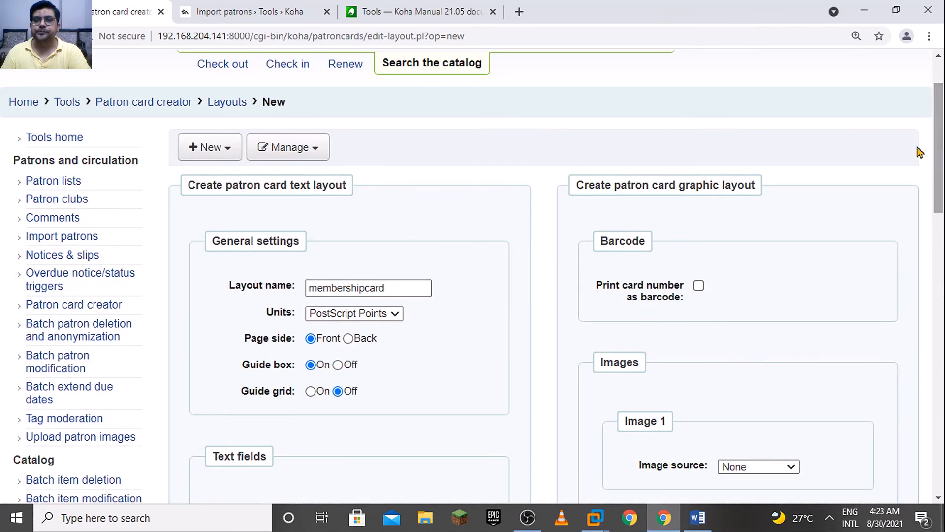
pyautogui.click(700, 287)
pyautogui.moveTo(940, 190); pyautogui.dragTo(941, 266)
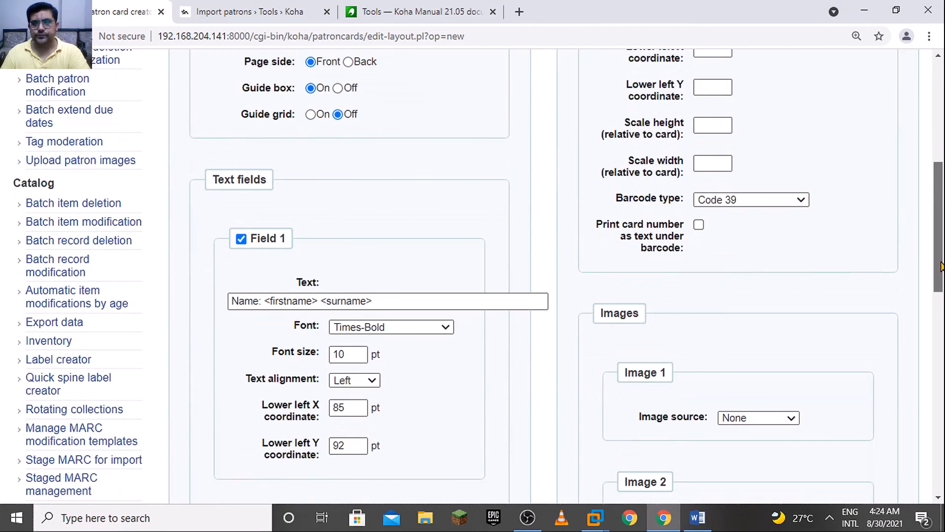
pyautogui.click(699, 225)
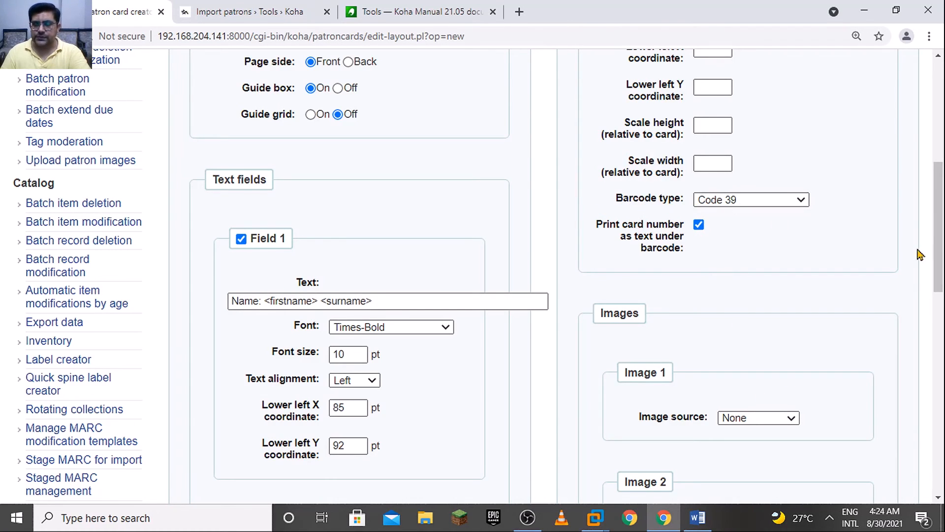
# Set the barcode's lower left X coordinate to 5 and Y coordinate to 2, and check the barcode values in the Word notes
pyautogui.scroll(1, 934, 240)
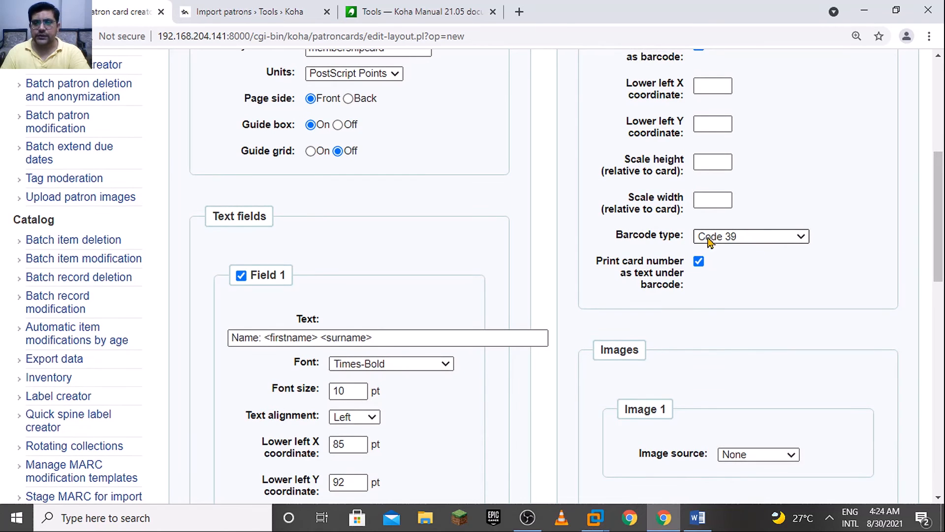
pyautogui.moveTo(937, 245); pyautogui.dragTo(937, 226)
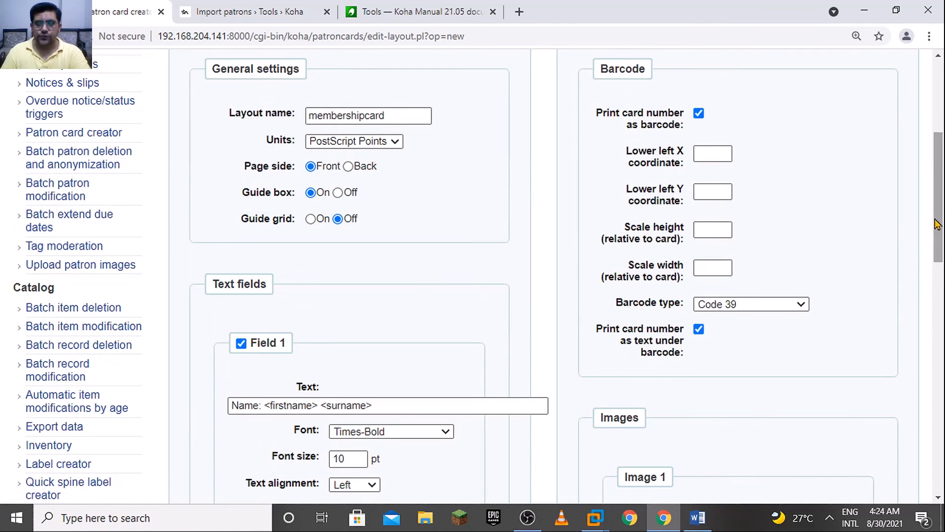
pyautogui.click(722, 154)
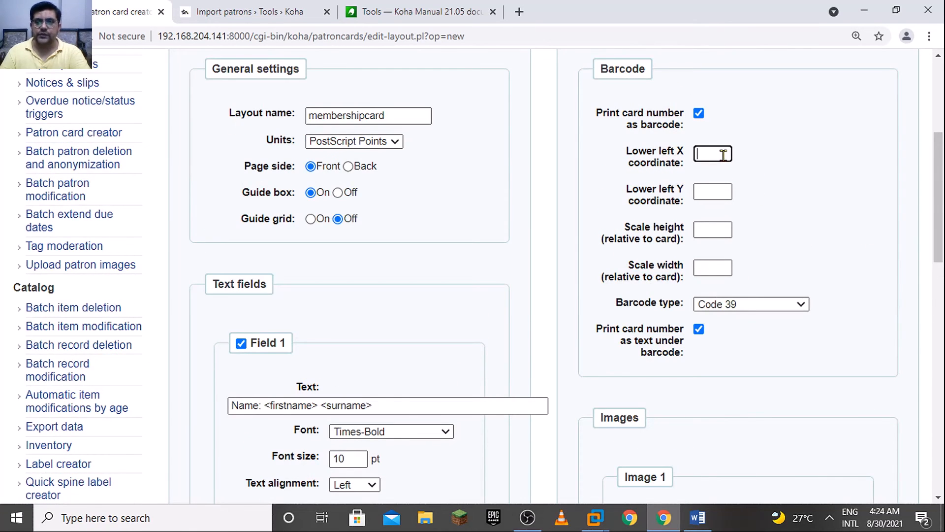
pyautogui.write('5')
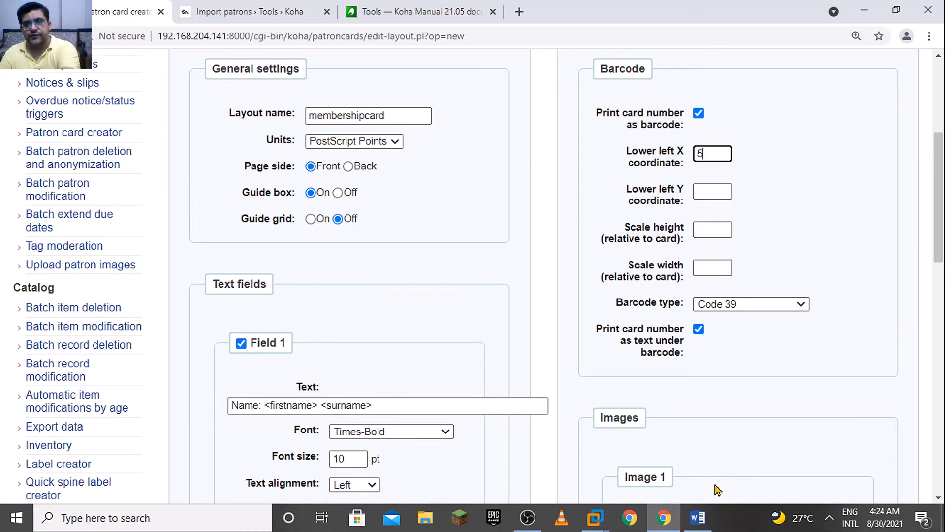
pyautogui.click(725, 192)
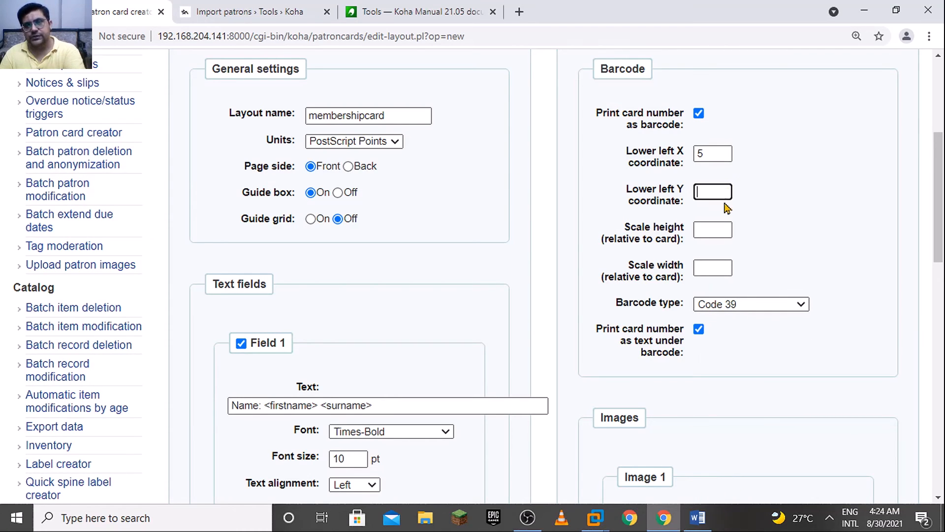
pyautogui.write('2')
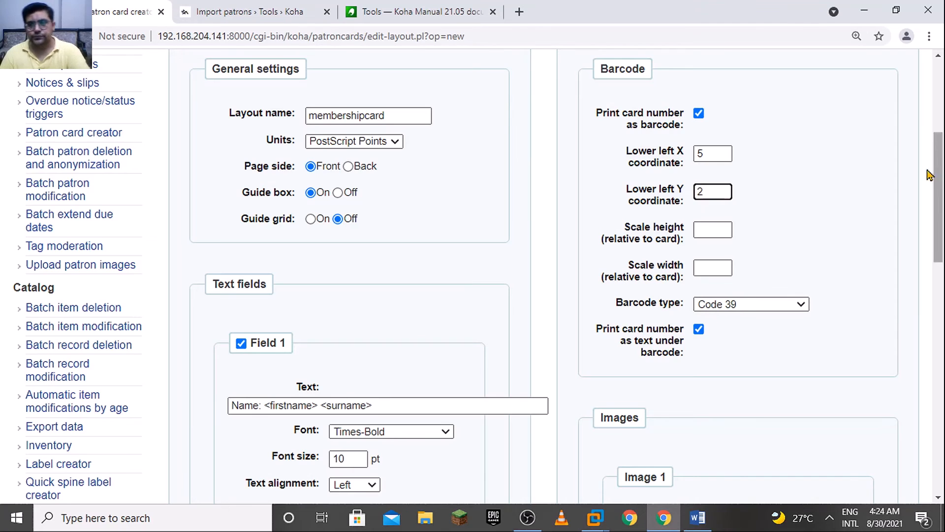
pyautogui.click(698, 518)
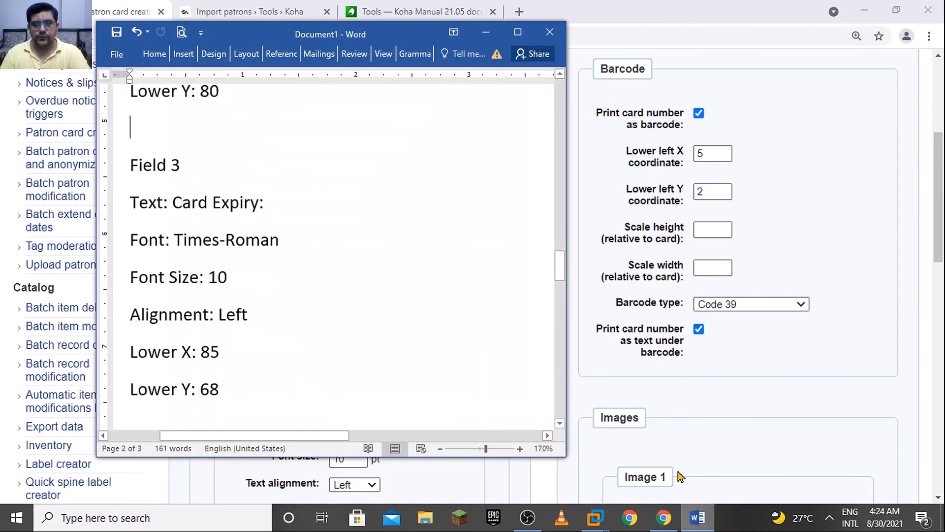
pyautogui.scroll(-4, 563, 427)
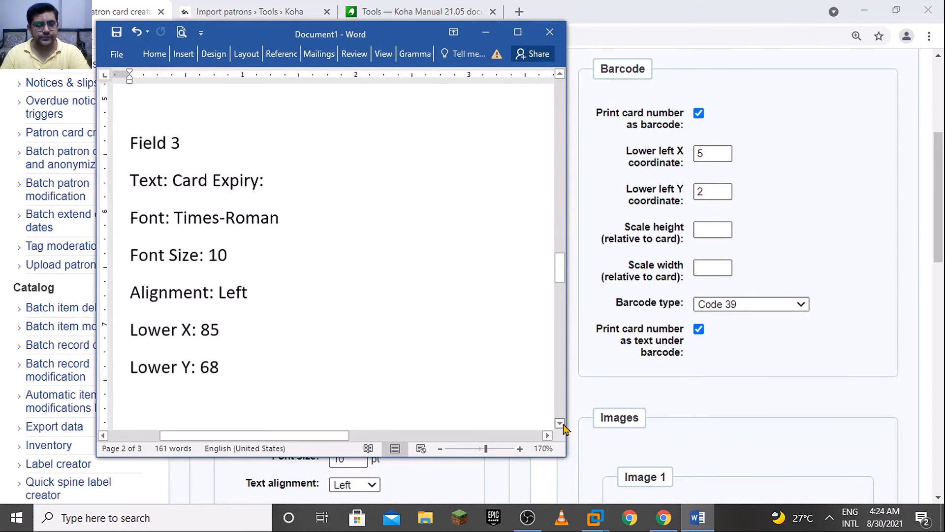
pyautogui.scroll(-5, 563, 428)
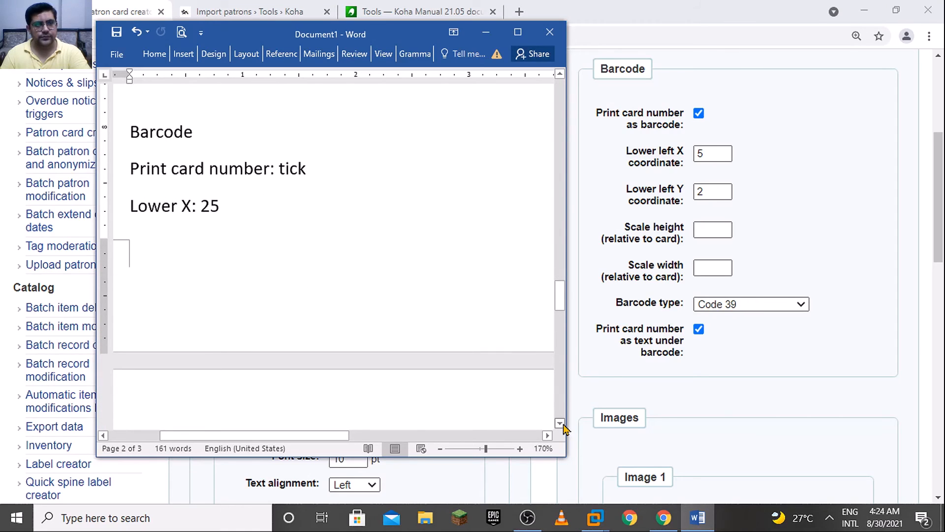
pyautogui.scroll(-7, 564, 428)
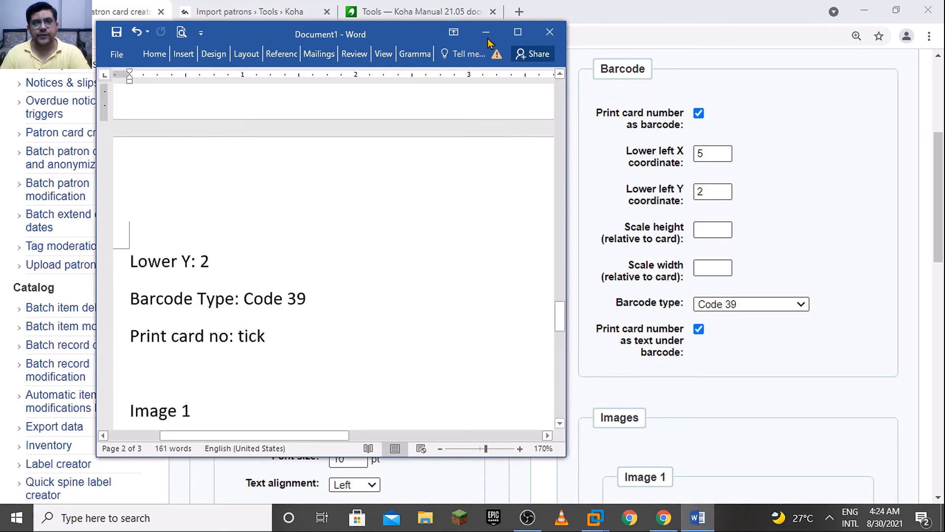
pyautogui.click(870, 266)
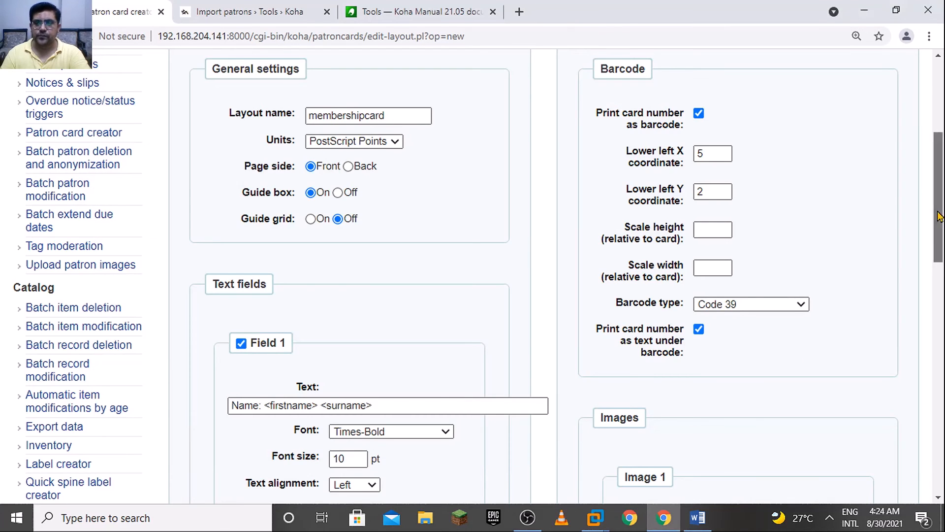
# Set Image 1's source to Other Image and choose the raflimtsheader image
pyautogui.moveTo(938, 212); pyautogui.dragTo(938, 278)
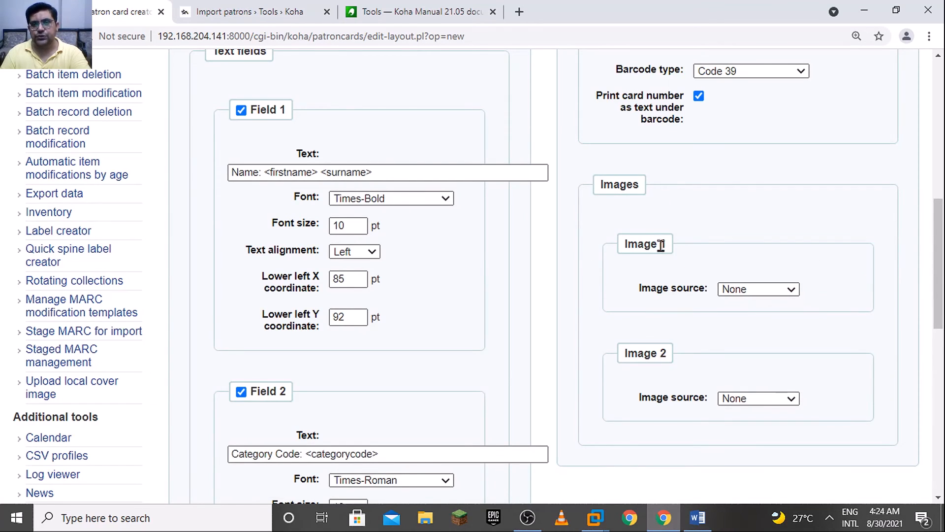
pyautogui.click(751, 291)
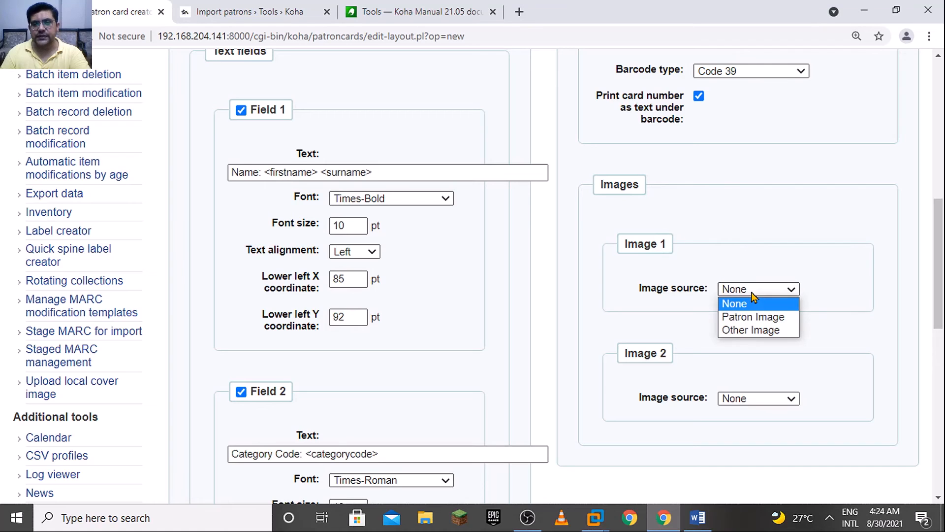
pyautogui.click(760, 335)
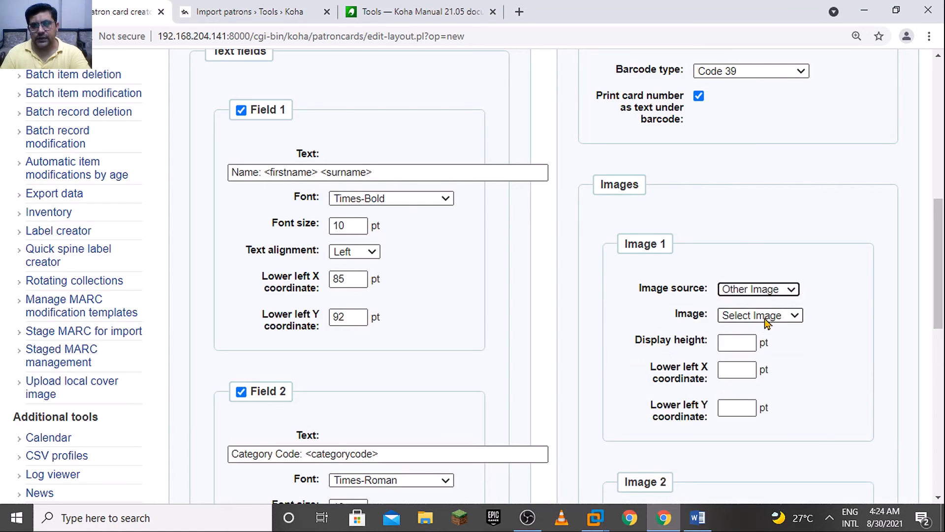
pyautogui.click(767, 319)
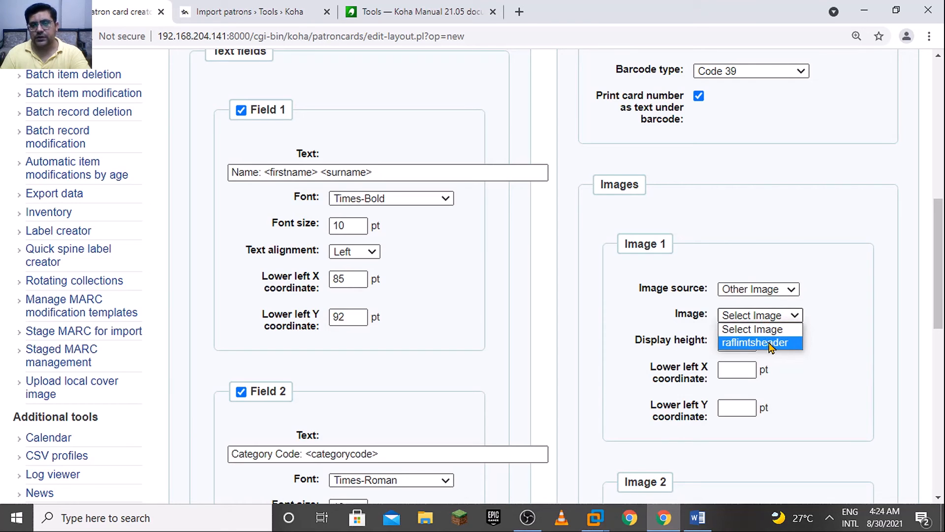
pyautogui.click(771, 345)
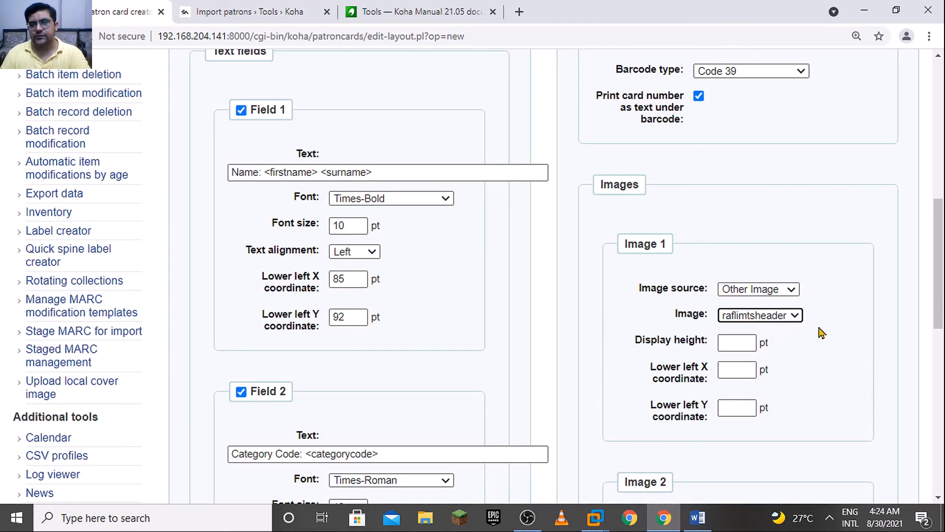
# Look up the Image 1 values in the Word notes and set its display height to 46 pt
pyautogui.scroll(-3, 821, 333)
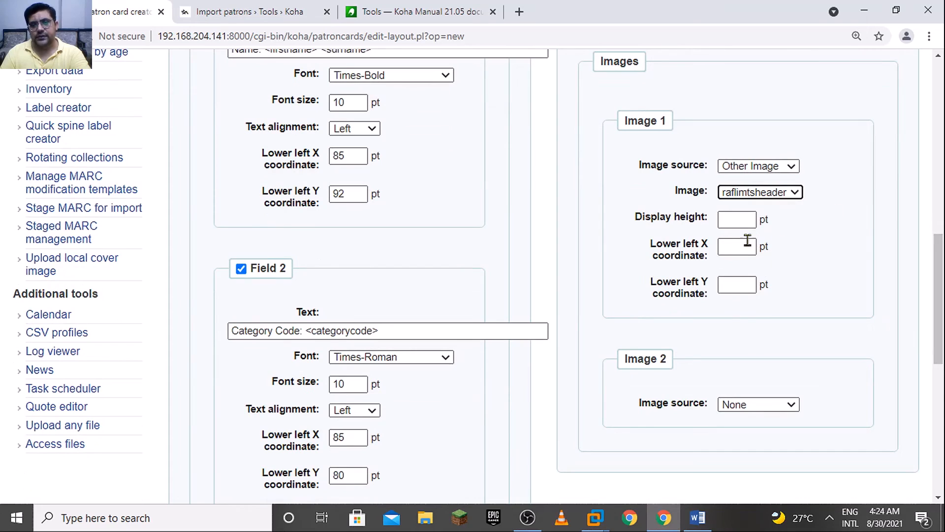
pyautogui.click(737, 219)
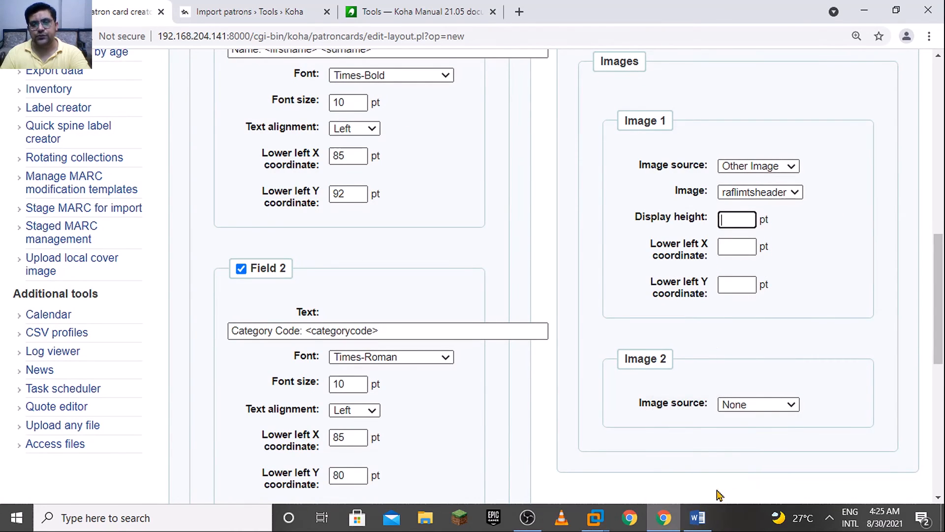
pyautogui.click(697, 518)
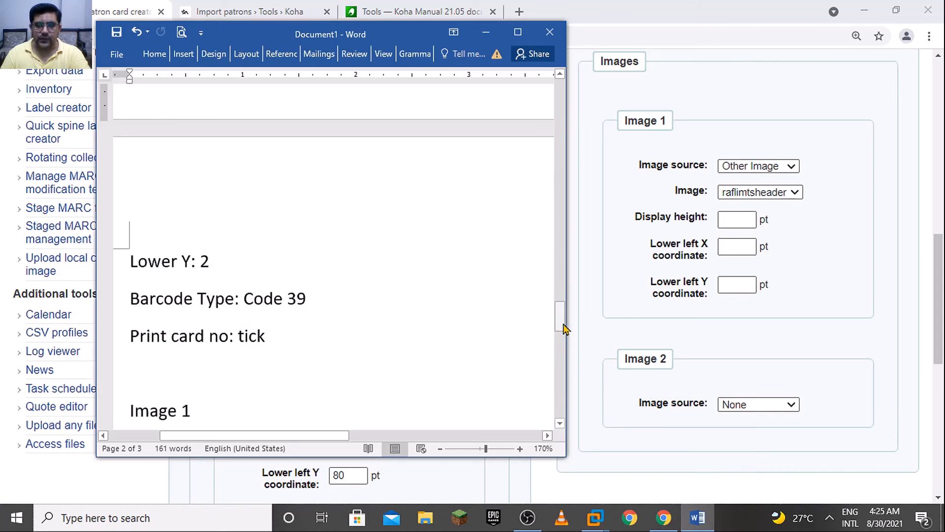
pyautogui.moveTo(564, 329); pyautogui.dragTo(570, 347)
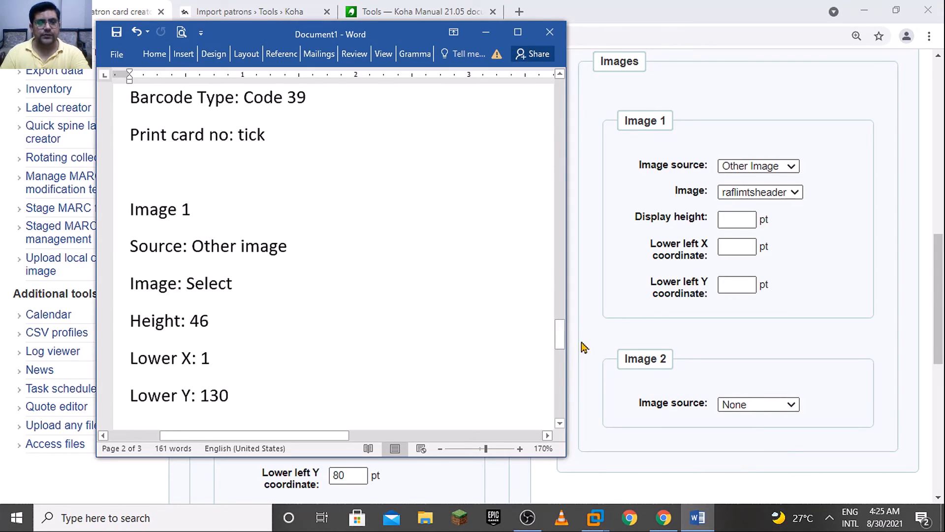
pyautogui.click(747, 217)
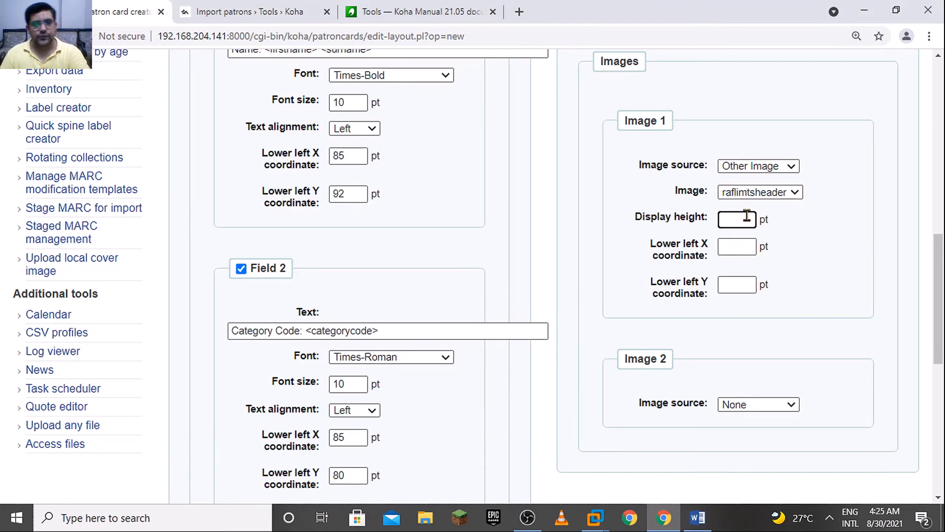
pyautogui.write('46')
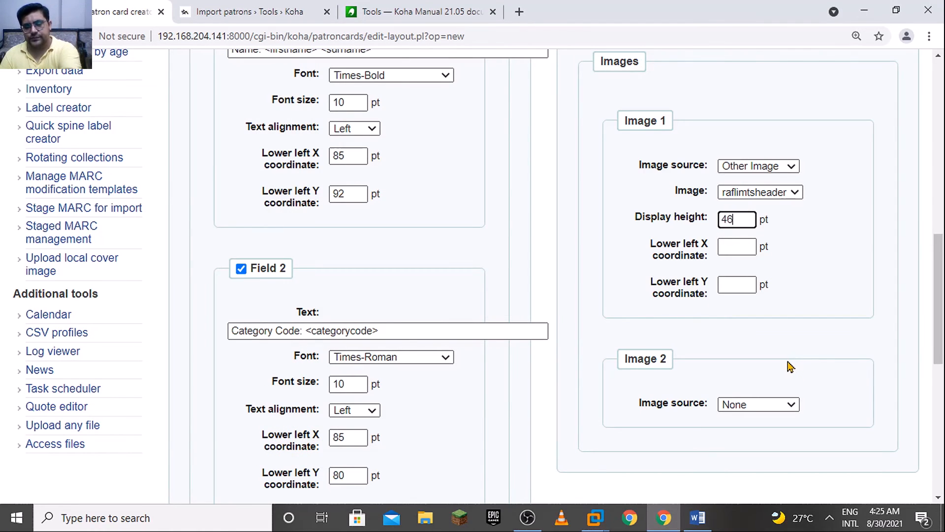
# Set Image 1's lower left X coordinate to 1 pt and Y coordinate to 130 pt, checking the values against the Word notes
pyautogui.click(699, 519)
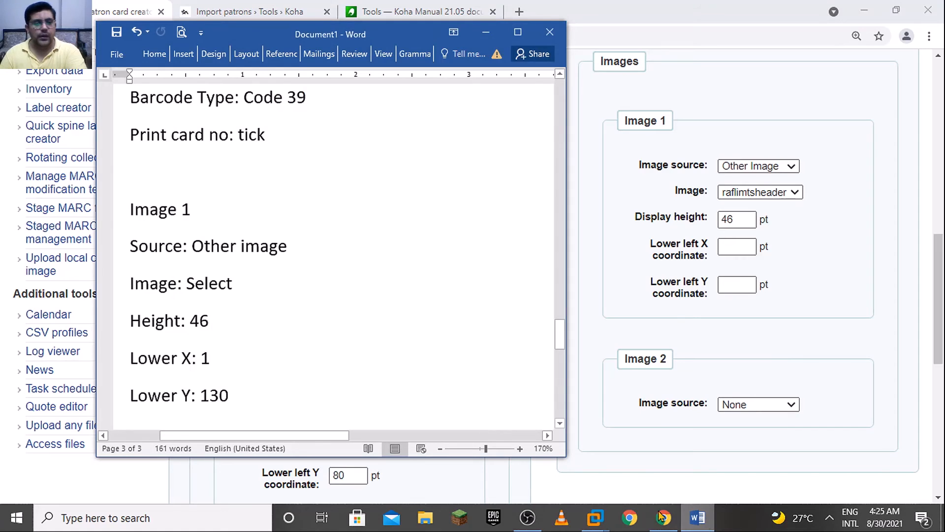
pyautogui.click(742, 246)
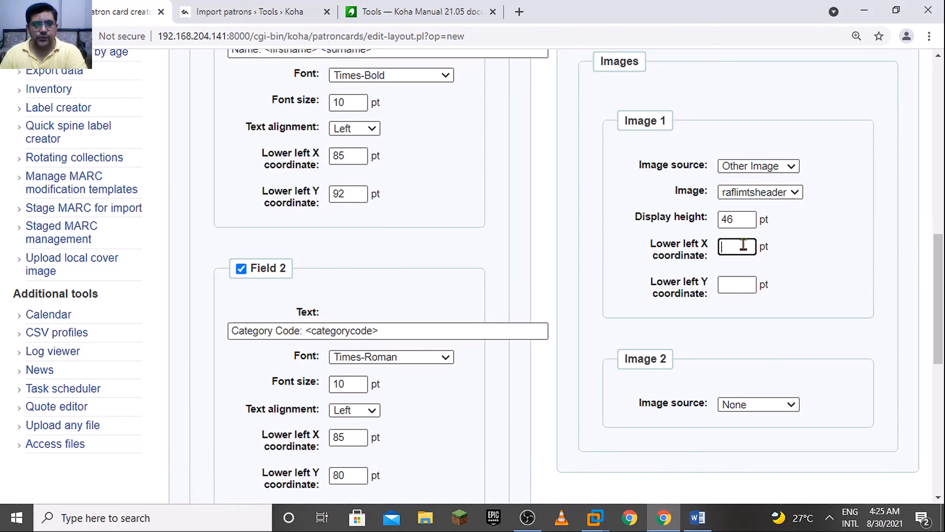
pyautogui.write('1')
pyautogui.click(743, 285)
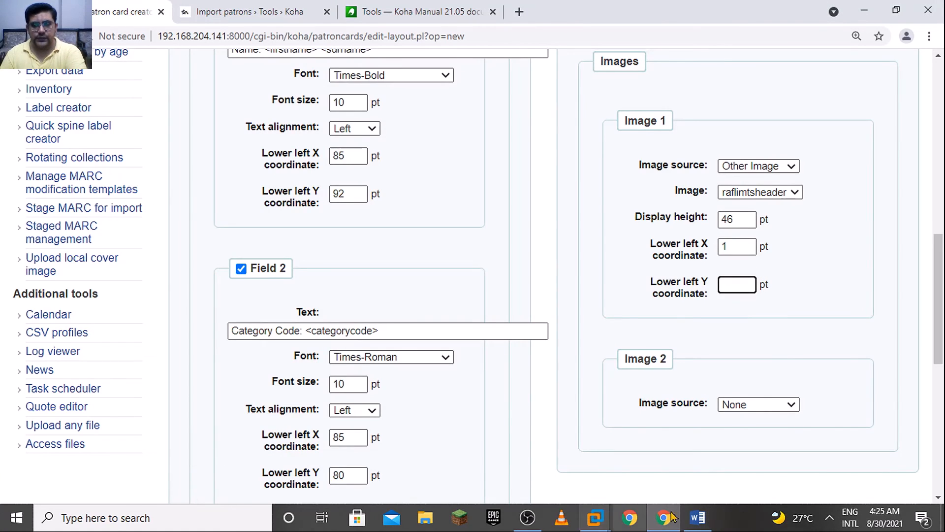
pyautogui.click(697, 518)
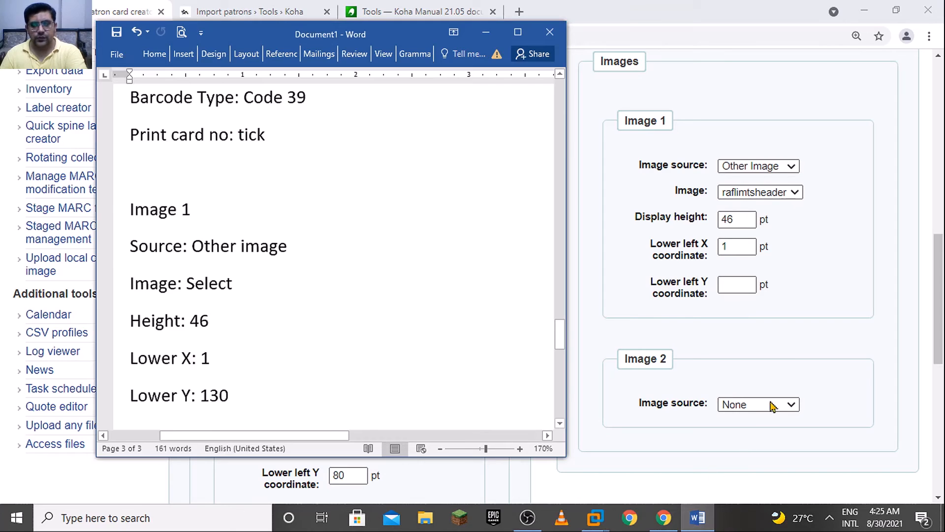
pyautogui.click(758, 311)
pyautogui.click(746, 287)
pyautogui.write('1130')
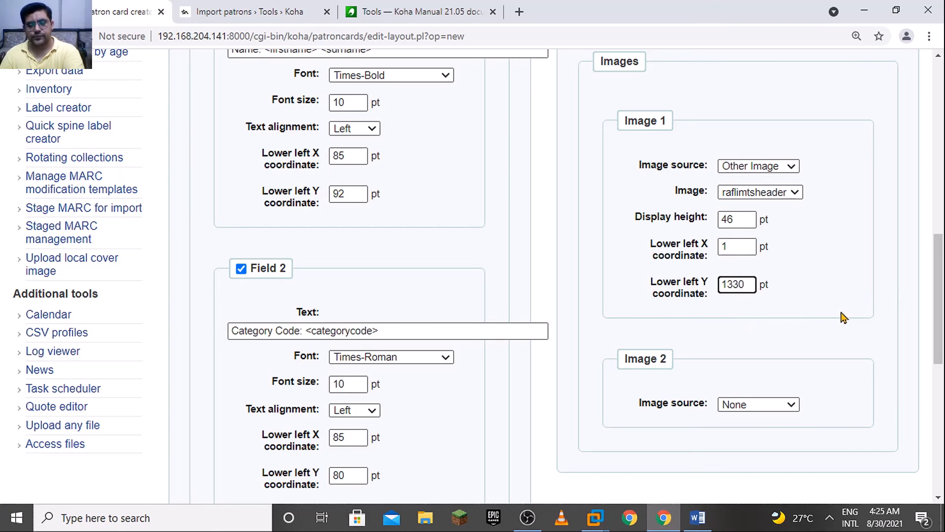
pyautogui.press('BackSpace')
pyautogui.press('BackSpace')
pyautogui.write('0')
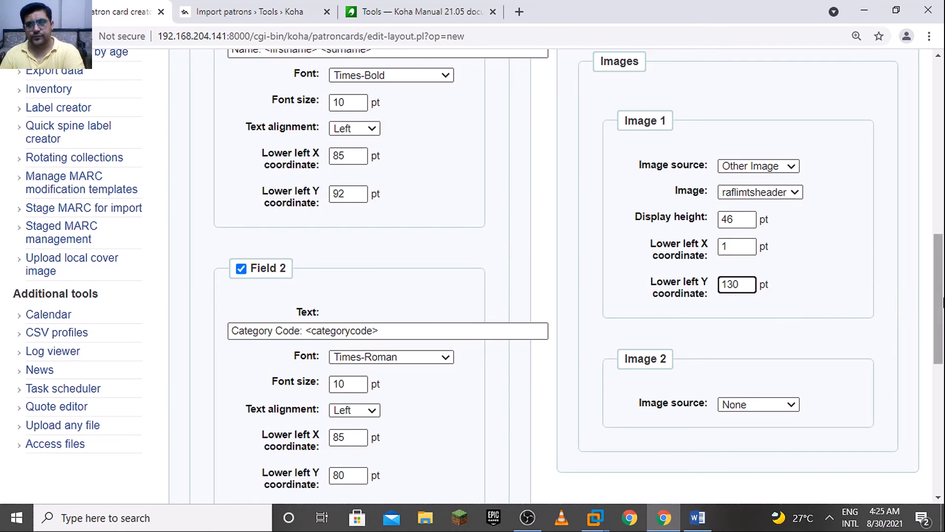
# Set Image 2's source to Patron Image and its display height to 50 pt, as given in the Word notes
pyautogui.moveTo(930, 303); pyautogui.dragTo(941, 358)
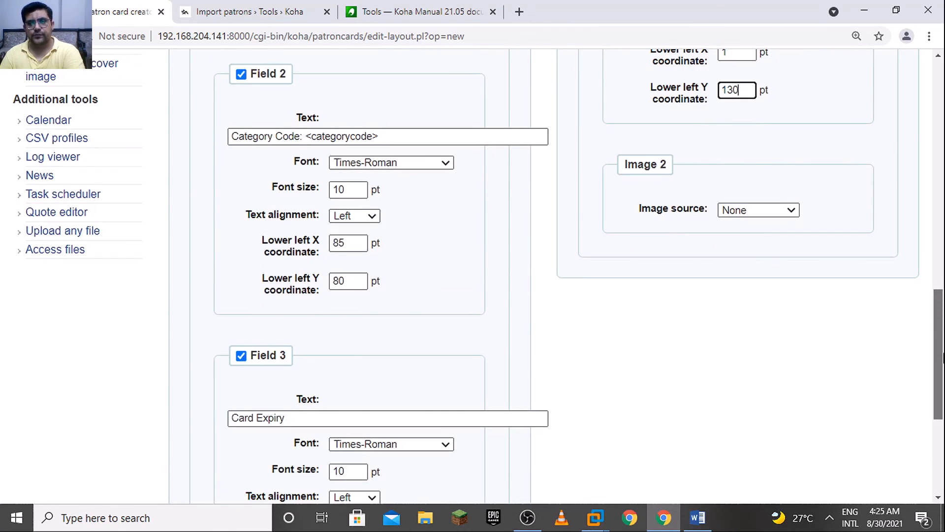
pyautogui.click(741, 212)
pyautogui.click(755, 242)
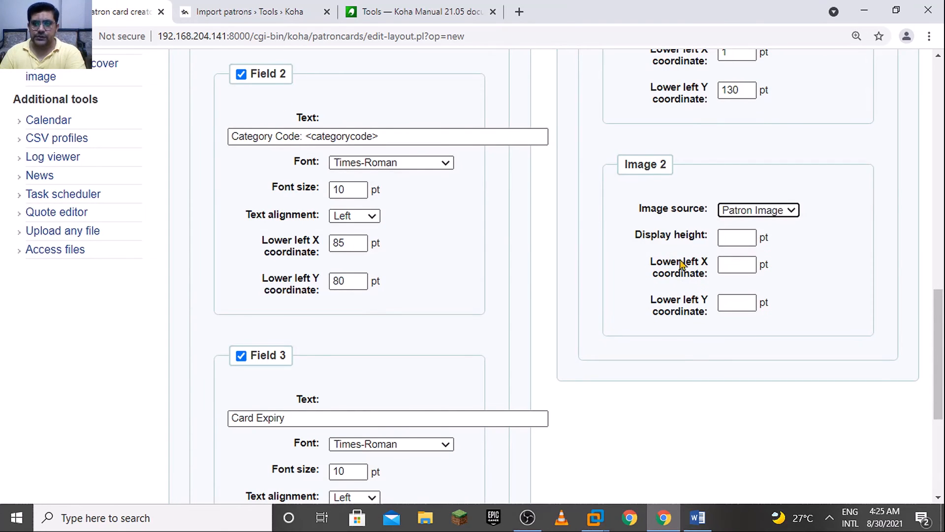
pyautogui.click(742, 240)
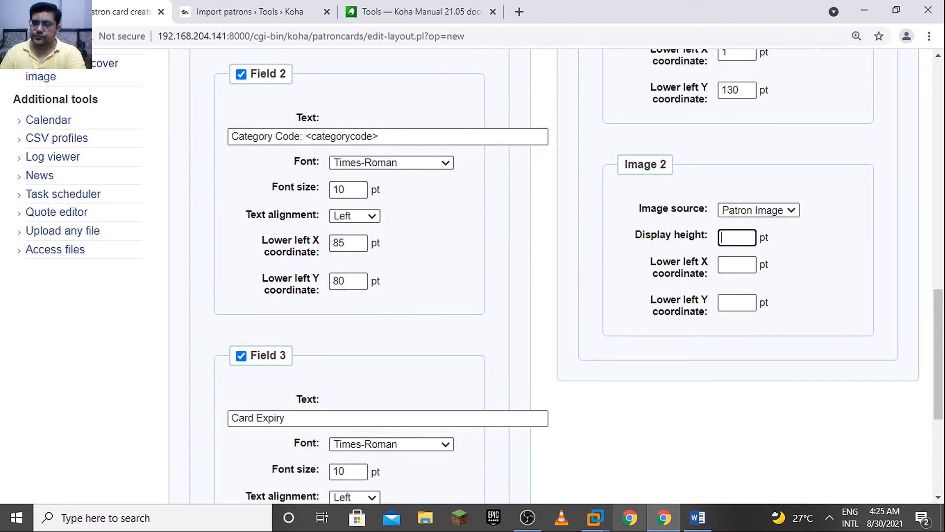
pyautogui.click(698, 517)
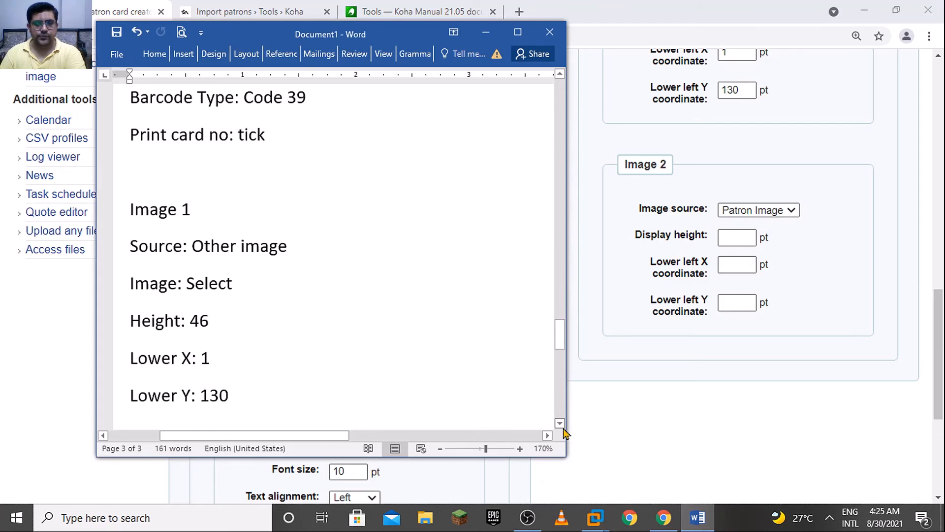
pyautogui.click(564, 428)
pyautogui.scroll(-5, 565, 431)
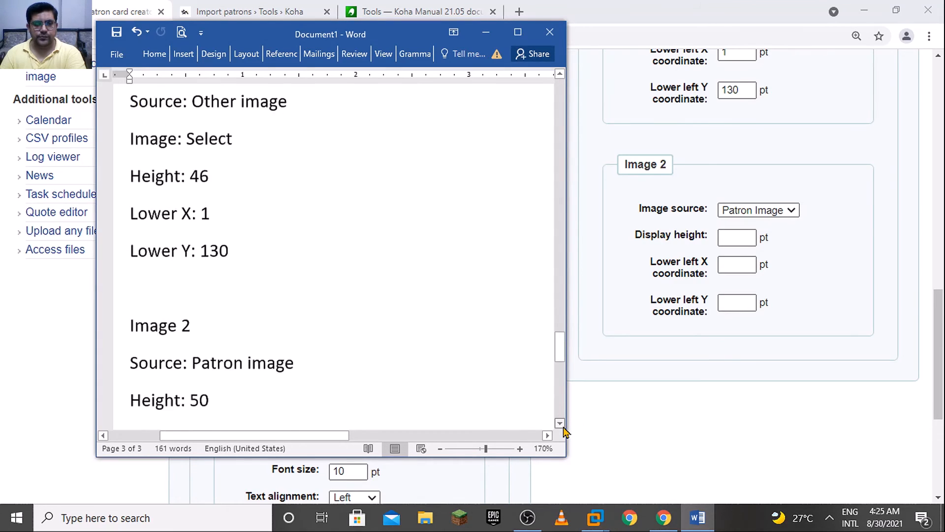
pyautogui.click(745, 240)
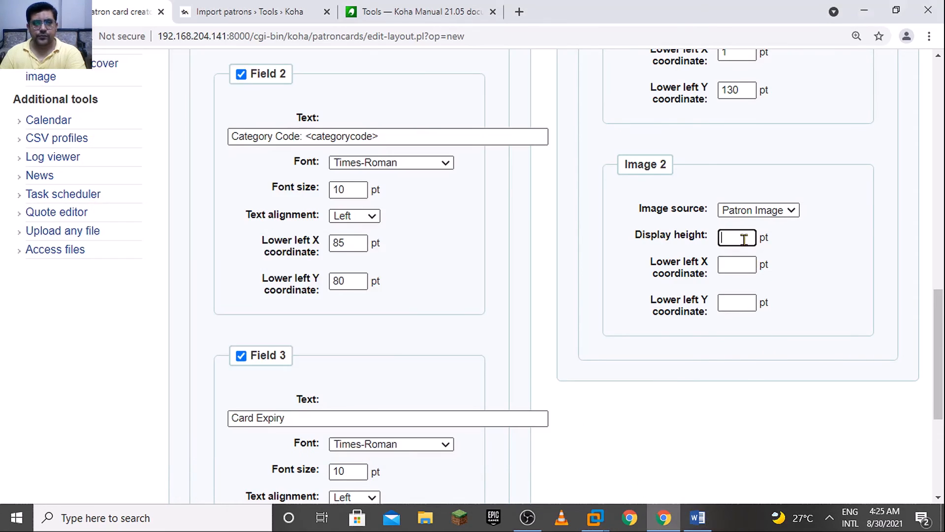
# Set Image 2's lower left X coordinate to 20 pt and Y coordinate to 60 pt, checking the values against the Word notes
pyautogui.click(740, 262)
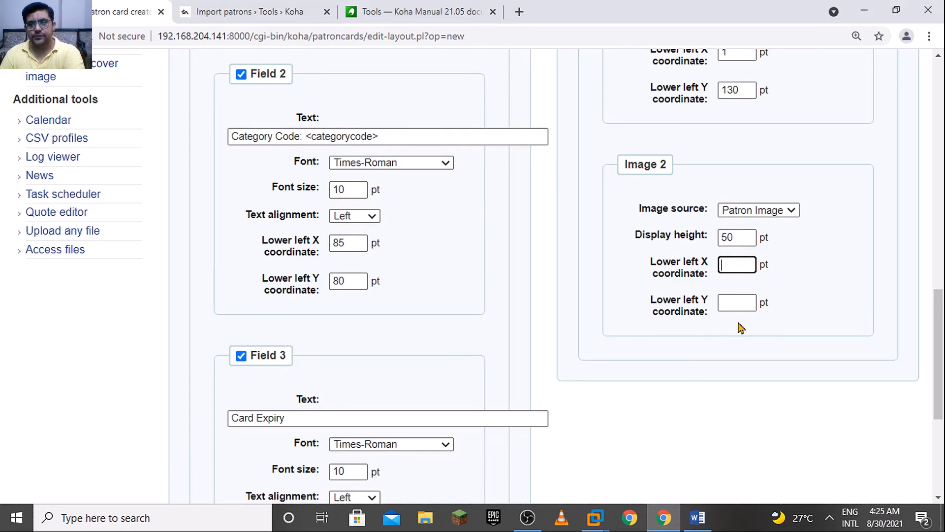
pyautogui.click(698, 518)
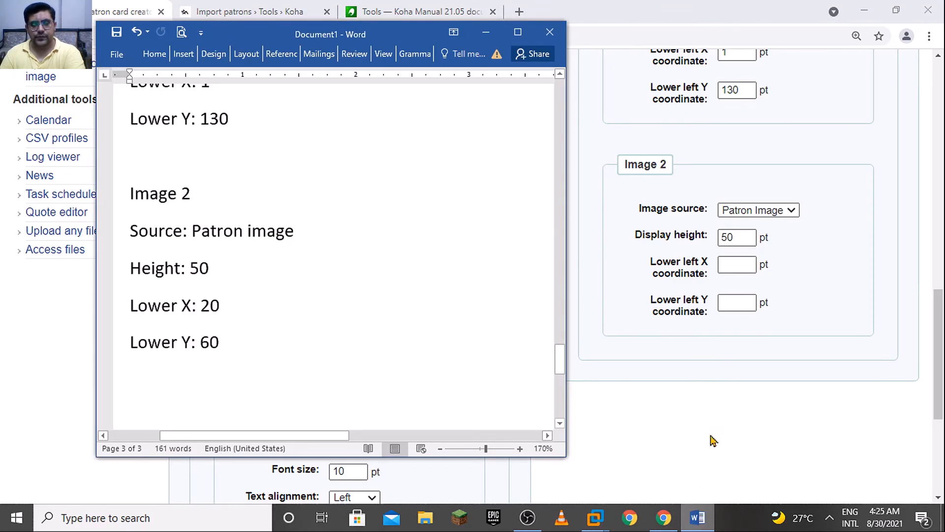
pyautogui.click(744, 266)
pyautogui.write('2')
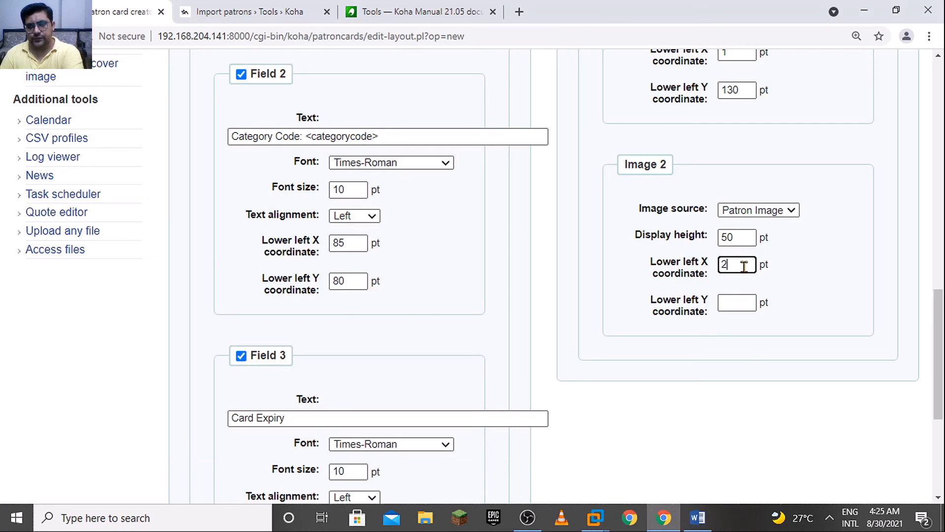
pyautogui.write('0')
pyautogui.click(737, 307)
pyautogui.click(698, 519)
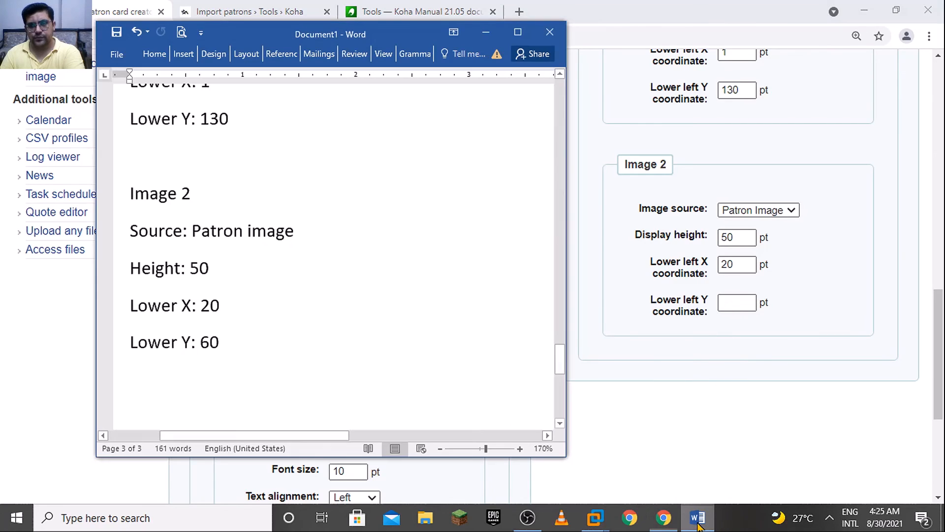
pyautogui.click(737, 303)
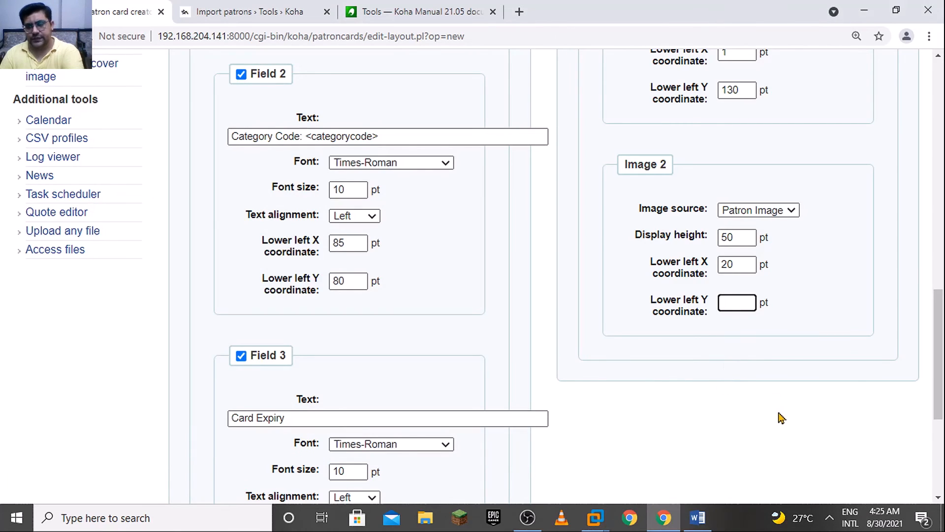
pyautogui.write('60')
# Save the membershipcard layout and close the Import patrons and Koha Manual browser tabs
pyautogui.moveTo(942, 403); pyautogui.dragTo(943, 473)
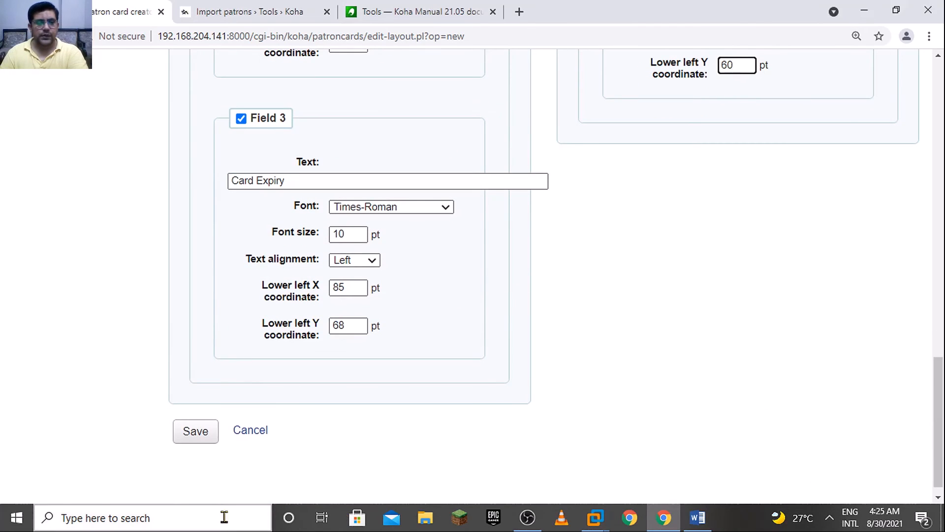
pyautogui.click(198, 440)
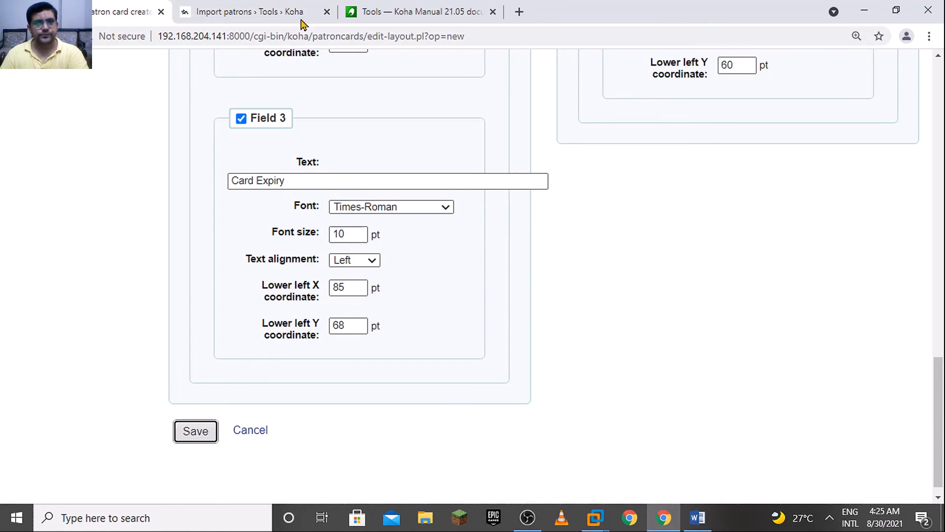
pyautogui.click(325, 14)
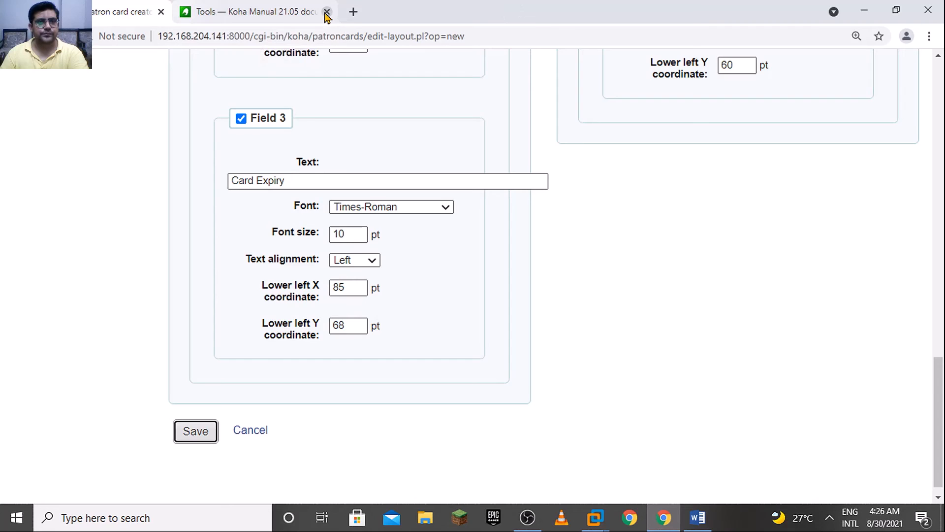
pyautogui.click(326, 13)
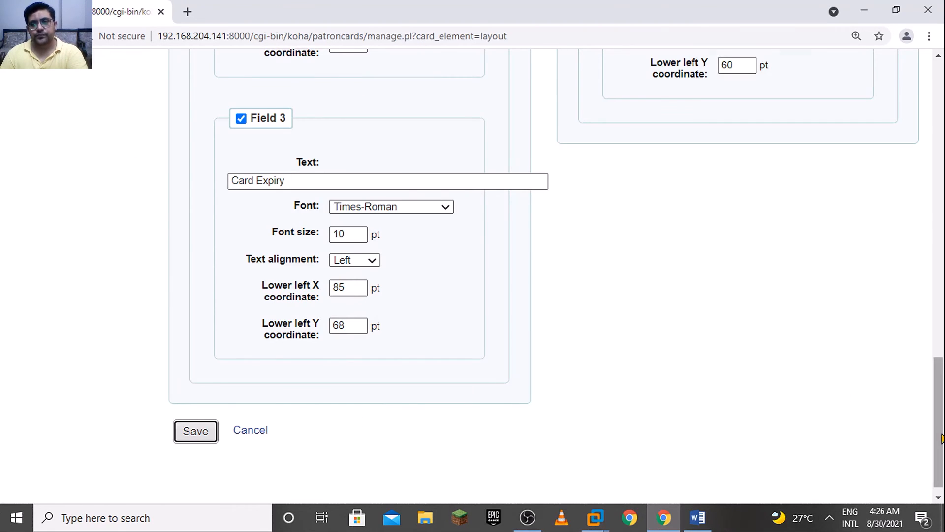
# Start a new patron card batch from the list of available layouts
pyautogui.click(943, 433)
pyautogui.scroll(8, 943, 360)
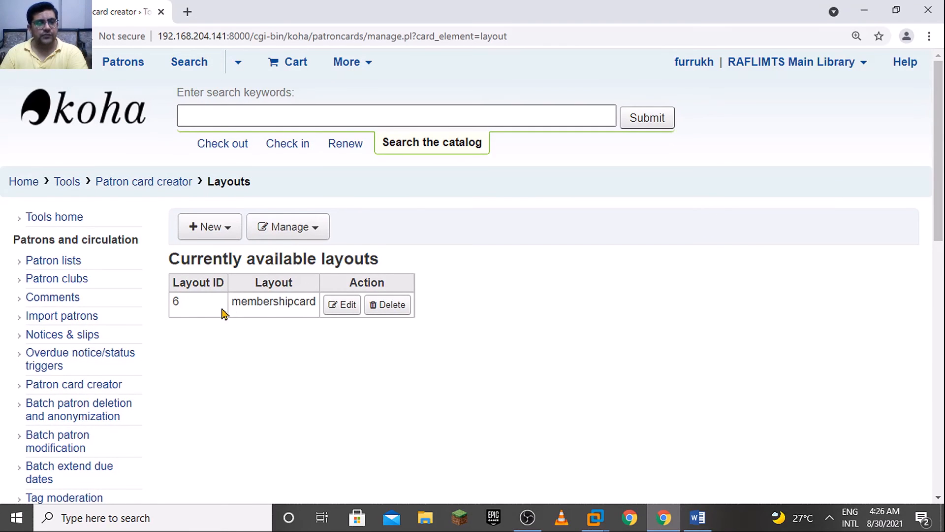
pyautogui.click(205, 235)
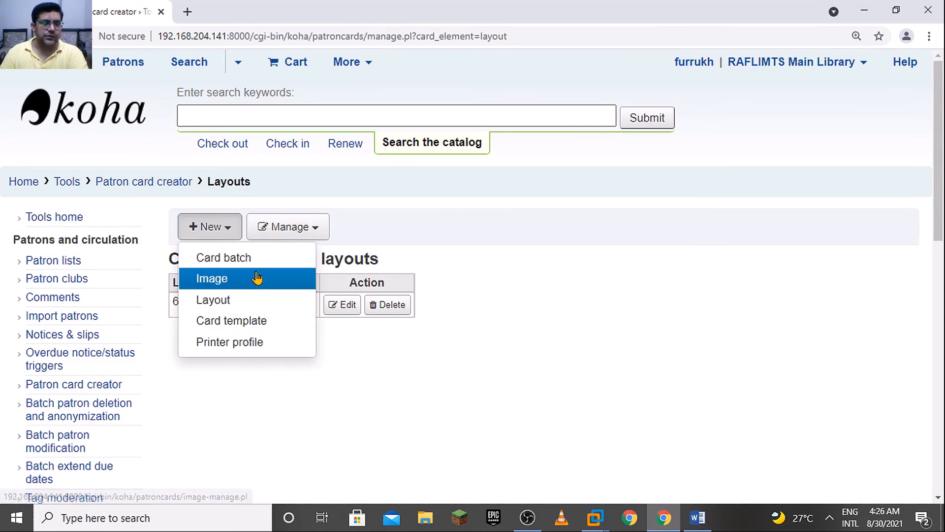
pyautogui.click(274, 264)
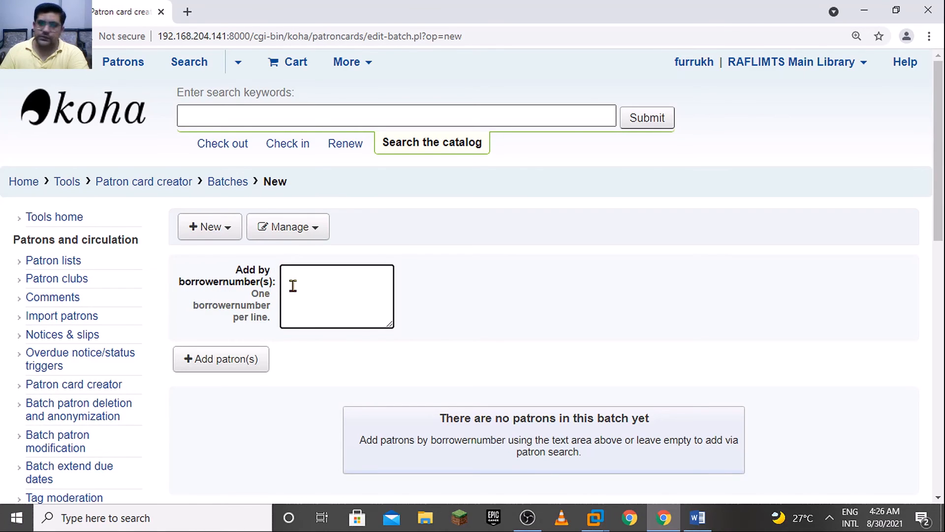
# Open the patron search for the new batch, search for patrons in the Student category, and maximize the search window
pyautogui.click(248, 370)
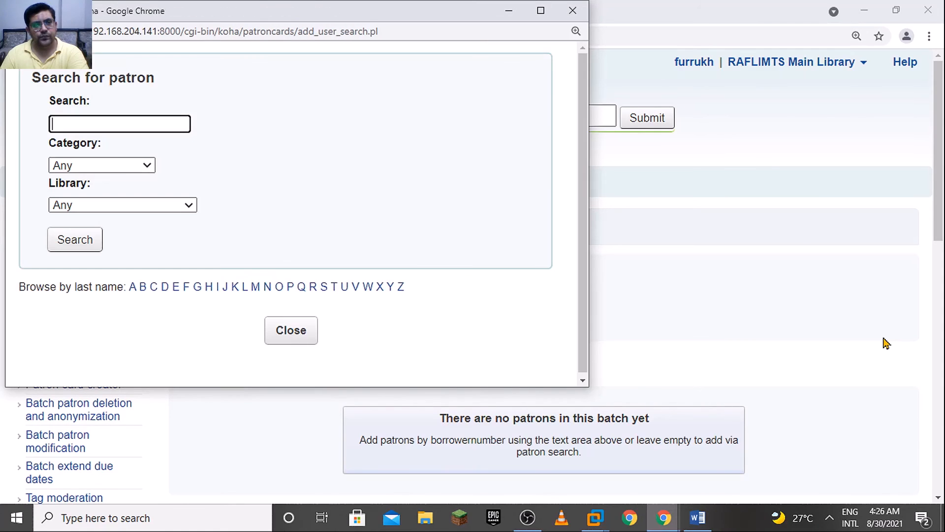
pyautogui.click(108, 170)
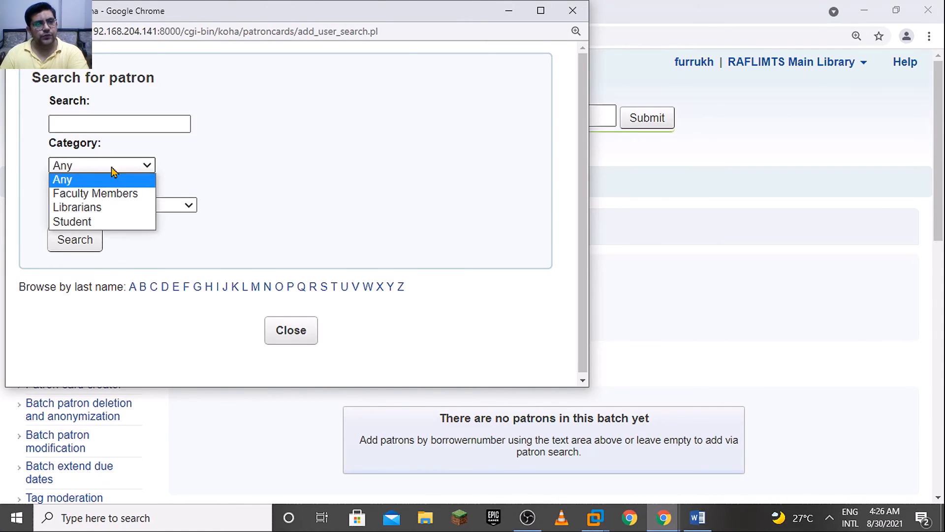
pyautogui.click(104, 223)
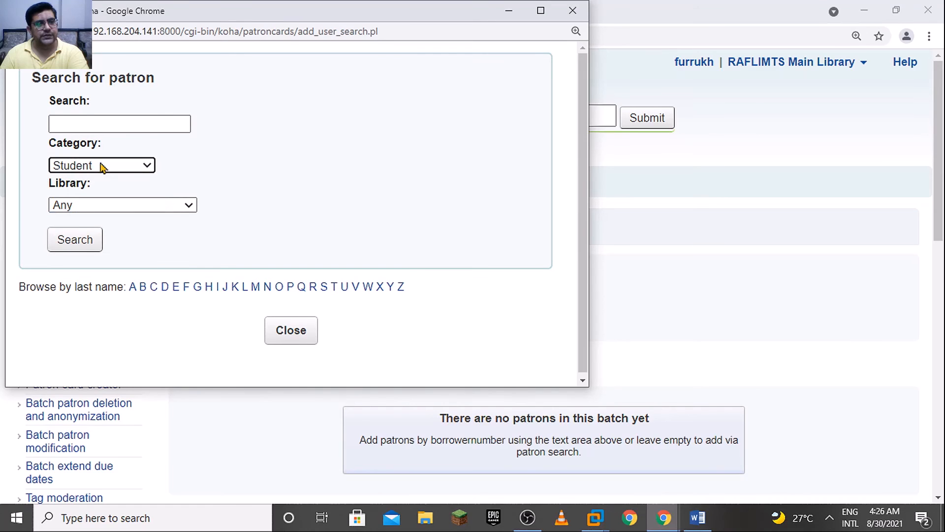
pyautogui.click(90, 250)
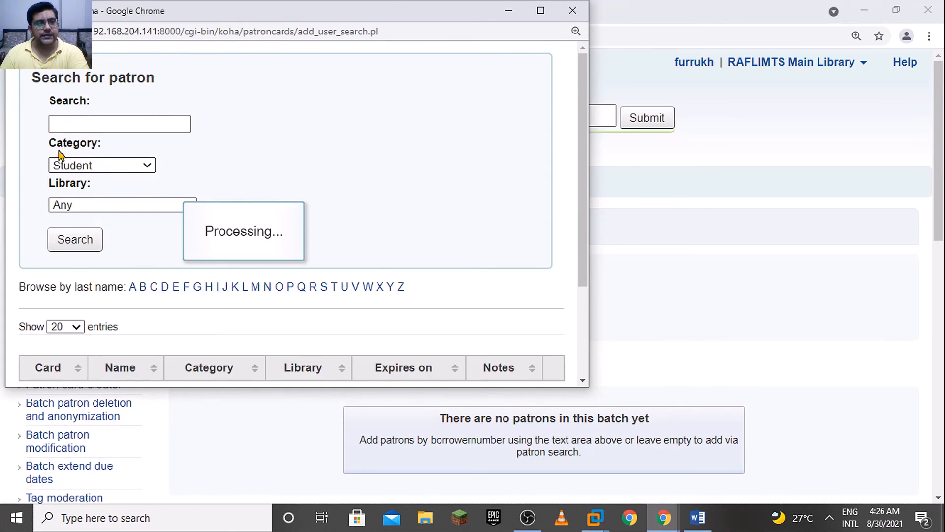
pyautogui.moveTo(468, 23); pyautogui.dragTo(587, 35)
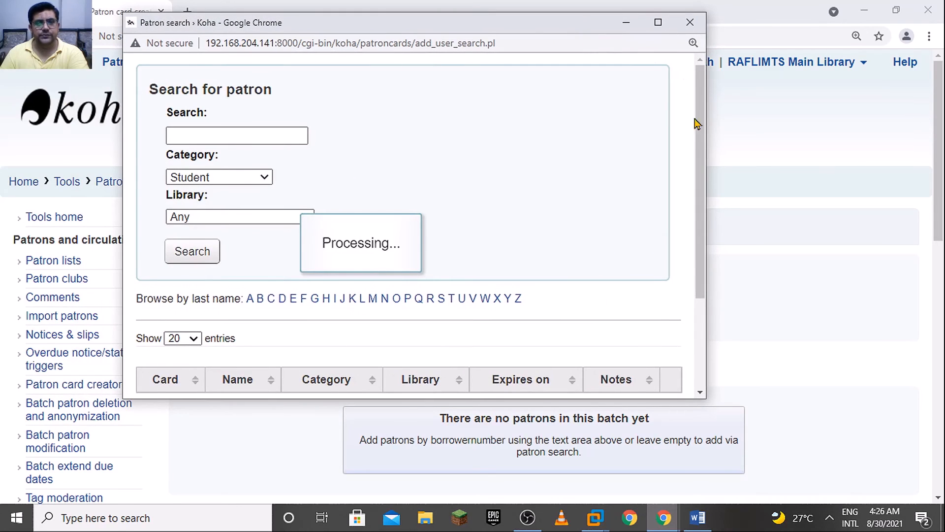
pyautogui.click(658, 22)
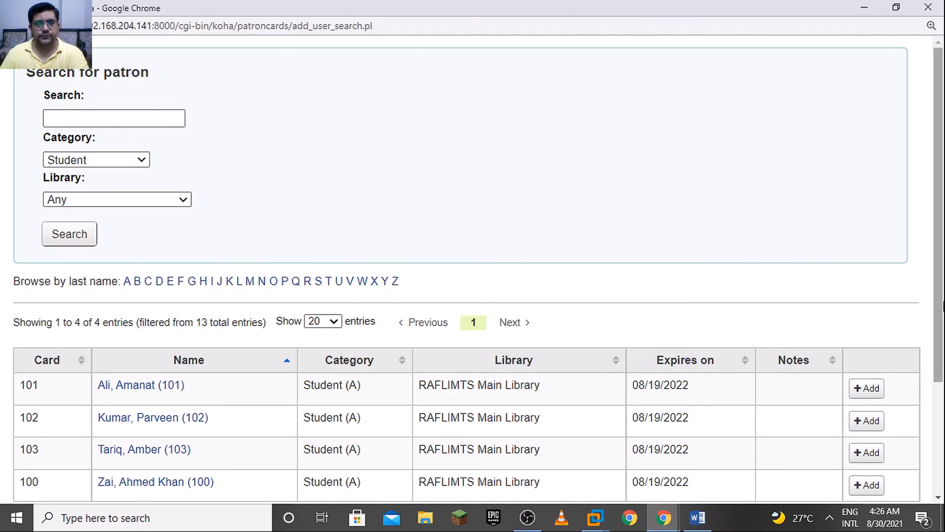
# Pick all the listed student patrons for the batch and close the patron search window
pyautogui.scroll(-3, 943, 261)
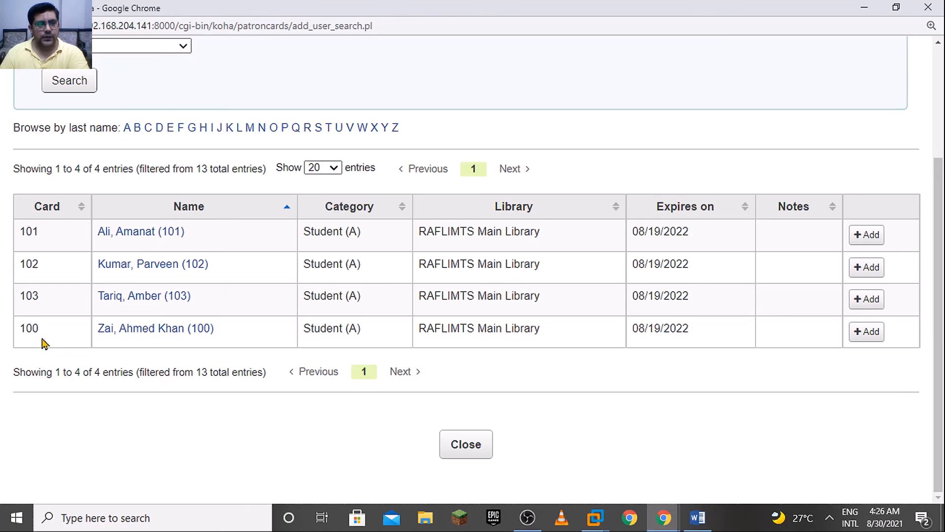
pyautogui.click(866, 331)
pyautogui.click(865, 304)
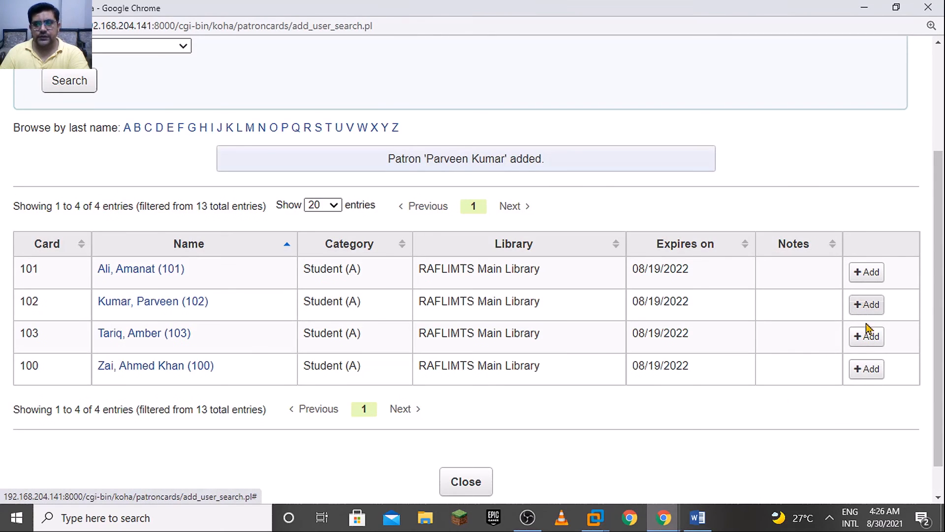
pyautogui.click(868, 331)
pyautogui.click(867, 272)
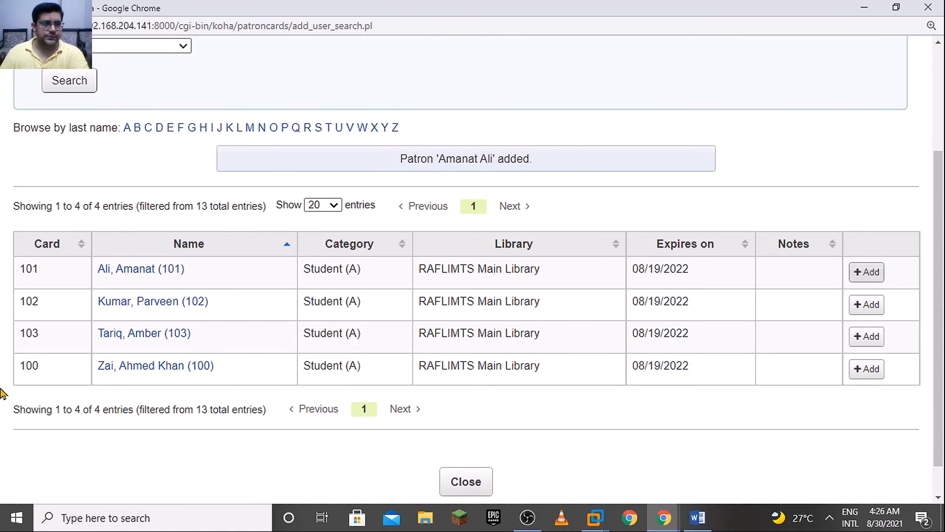
pyautogui.click(476, 483)
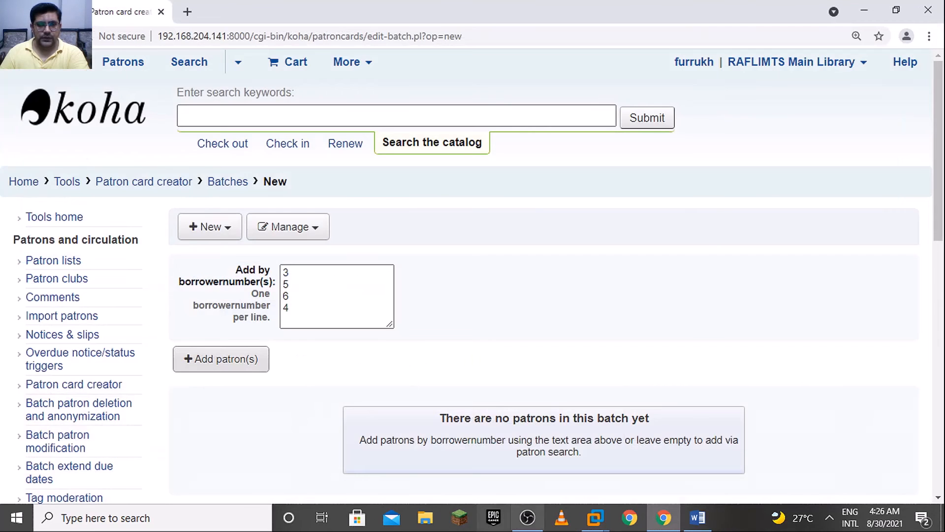
# Add the patrons with the collected borrower numbers to the new card batch
pyautogui.click(295, 306)
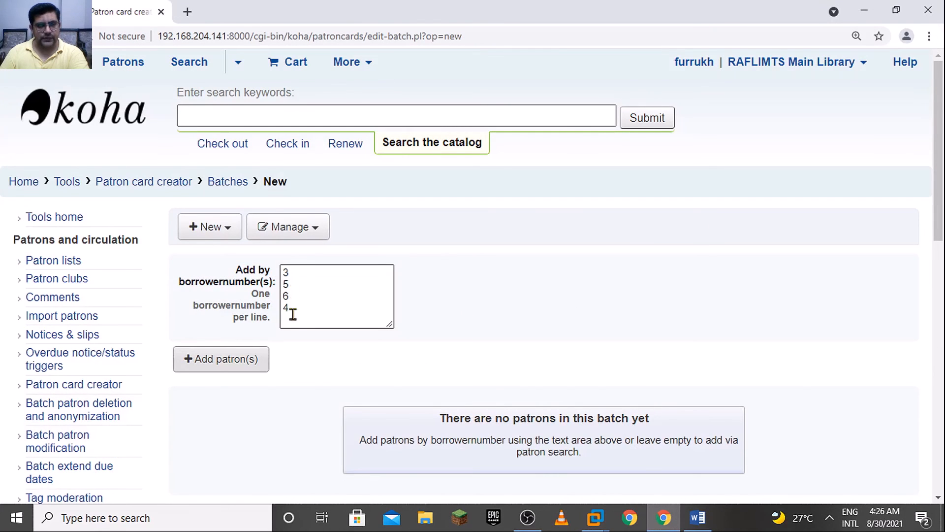
pyautogui.click(287, 362)
pyautogui.scroll(-4, 943, 219)
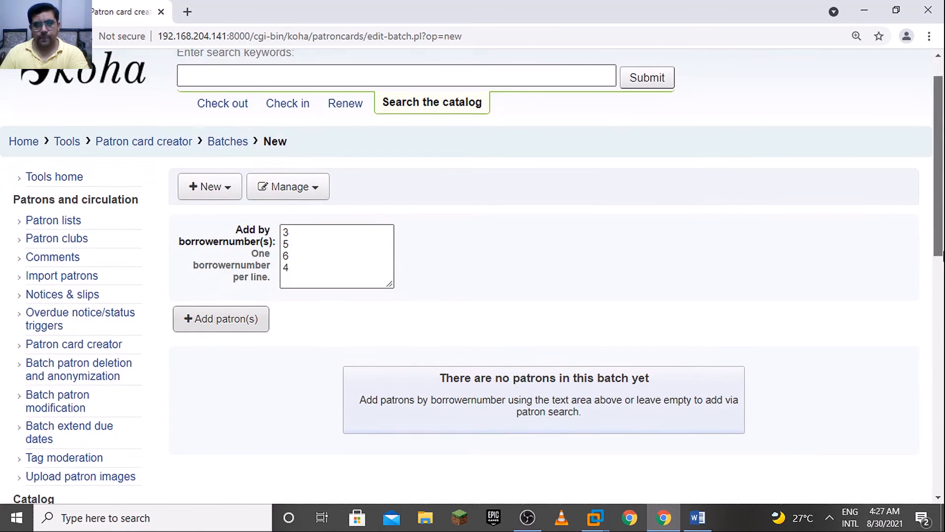
pyautogui.click(261, 179)
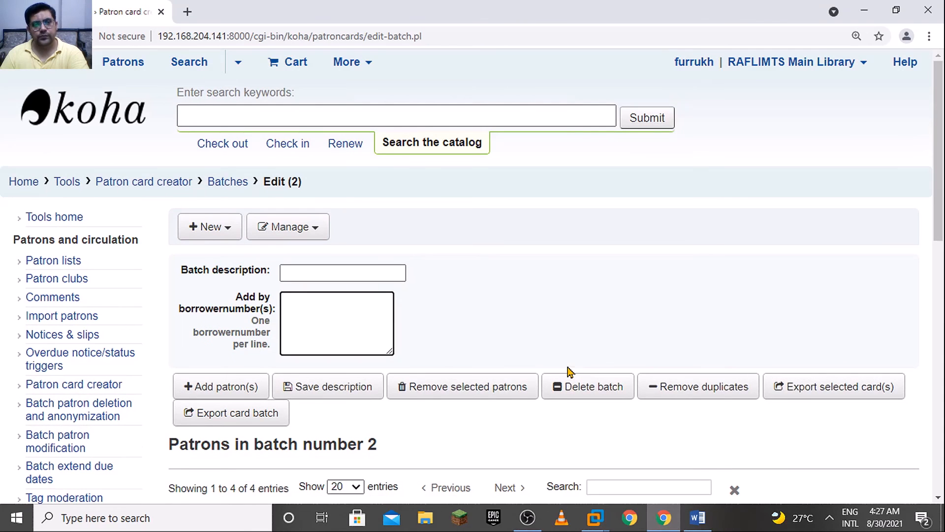
# Export the whole card batch with the membership template, membershipcard layout, no back side layout and starting card position 1
pyautogui.scroll(-2, 943, 202)
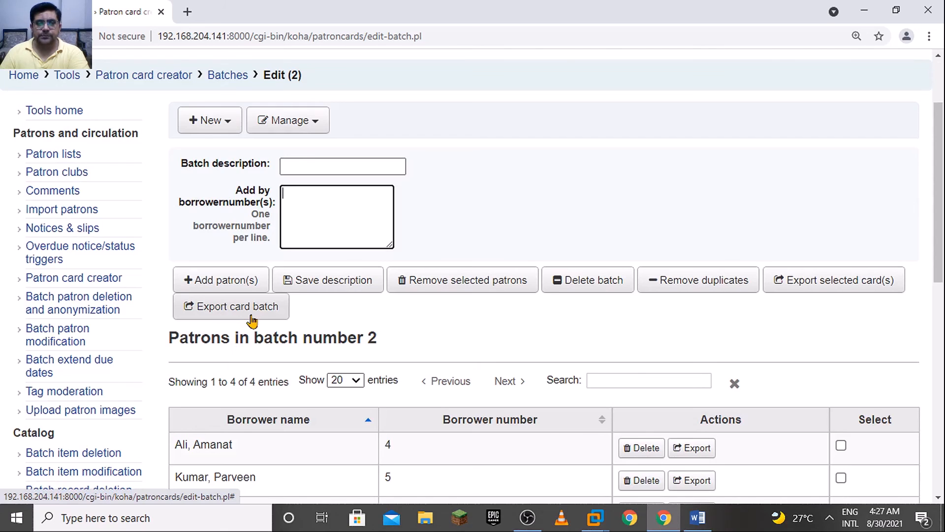
pyautogui.scroll(-2, 943, 261)
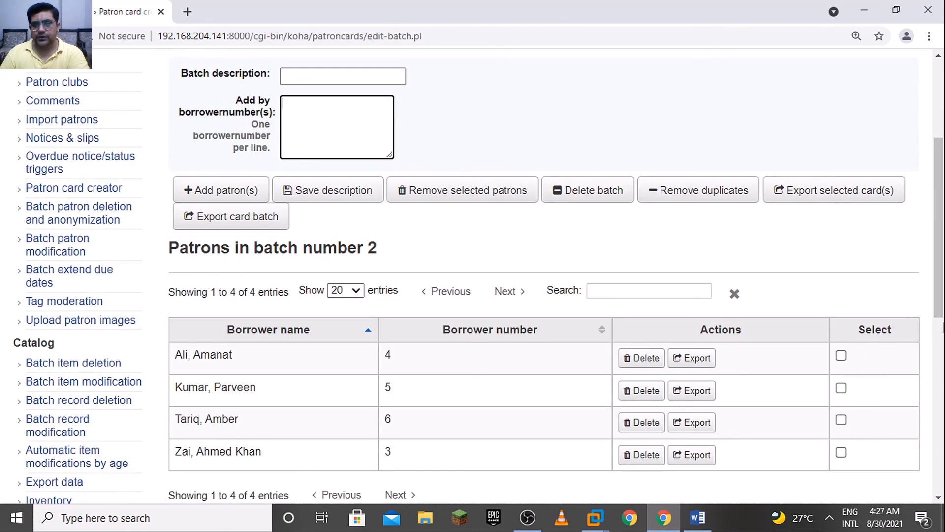
pyautogui.scroll(2, 886, 310)
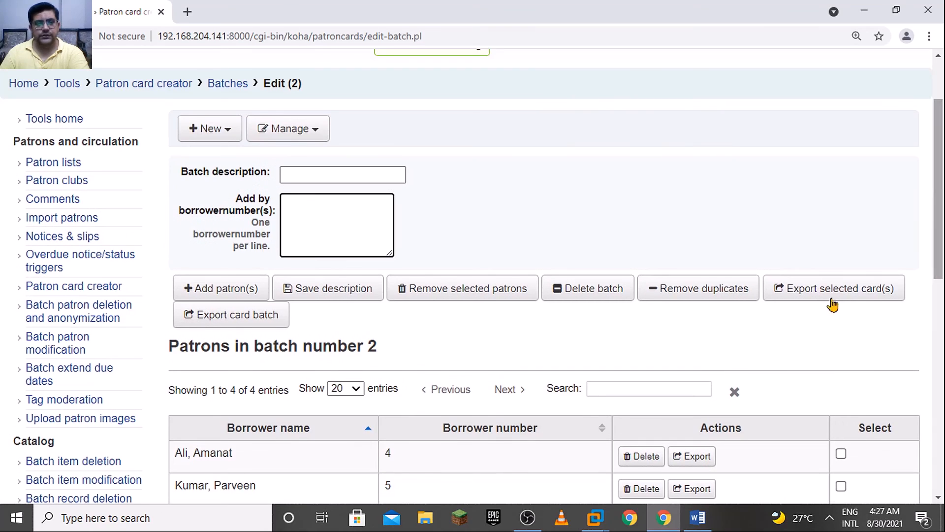
pyautogui.click(263, 322)
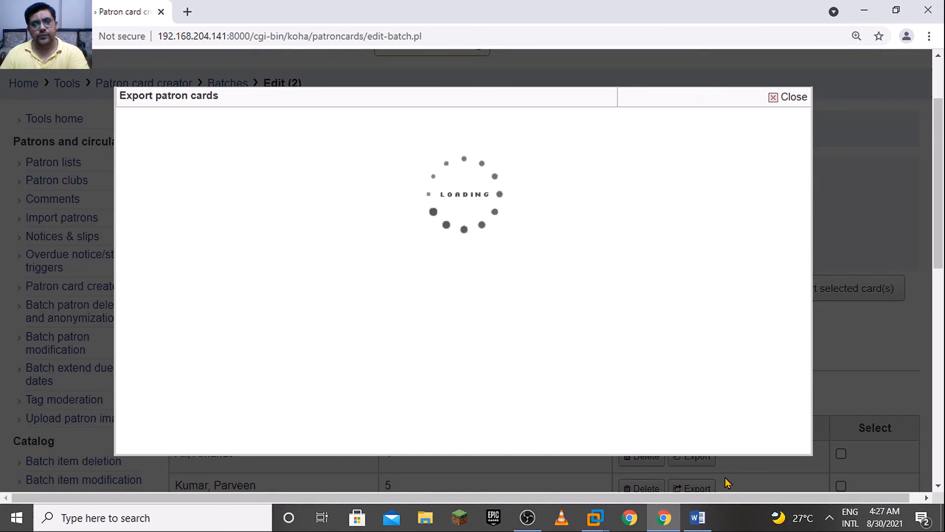
pyautogui.click(309, 160)
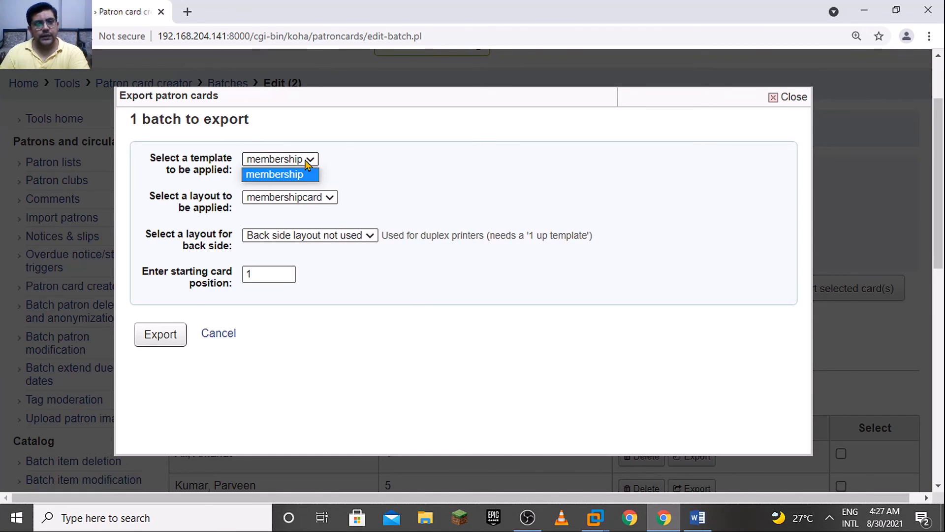
pyautogui.click(227, 193)
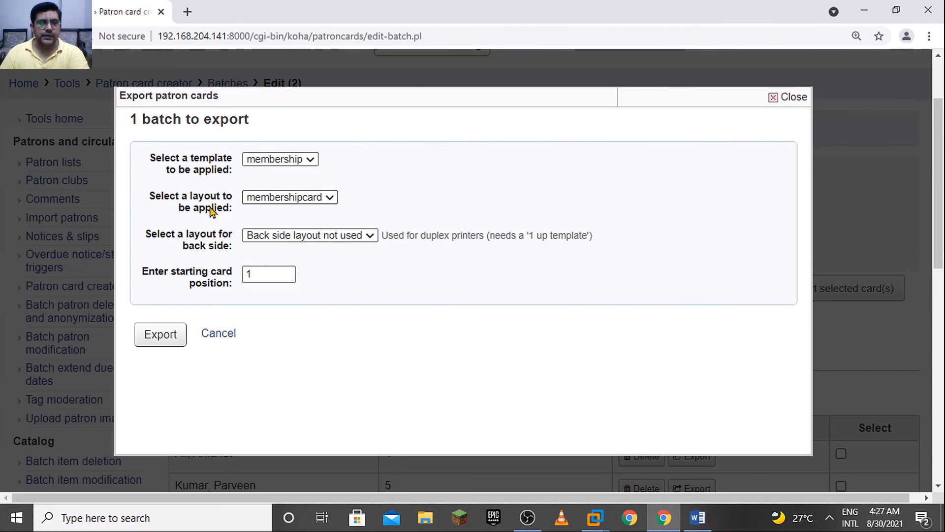
pyautogui.click(277, 240)
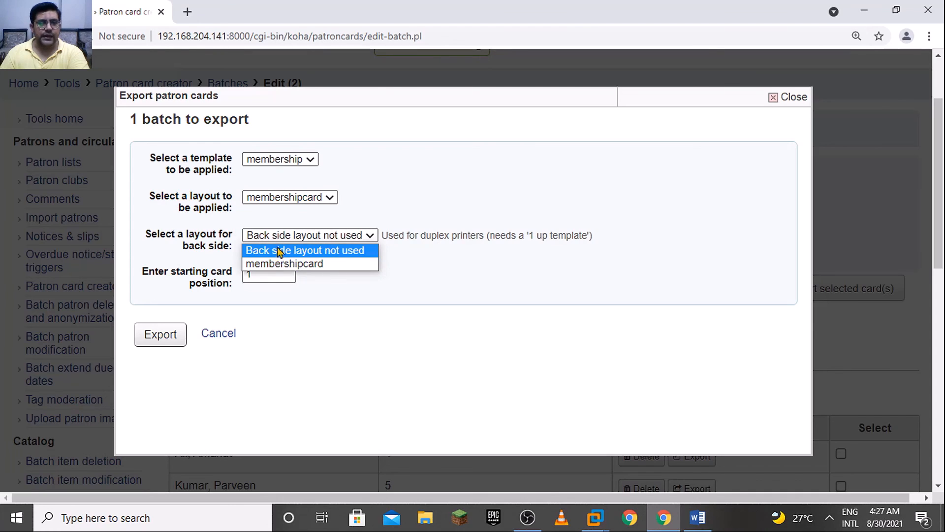
pyautogui.click(440, 291)
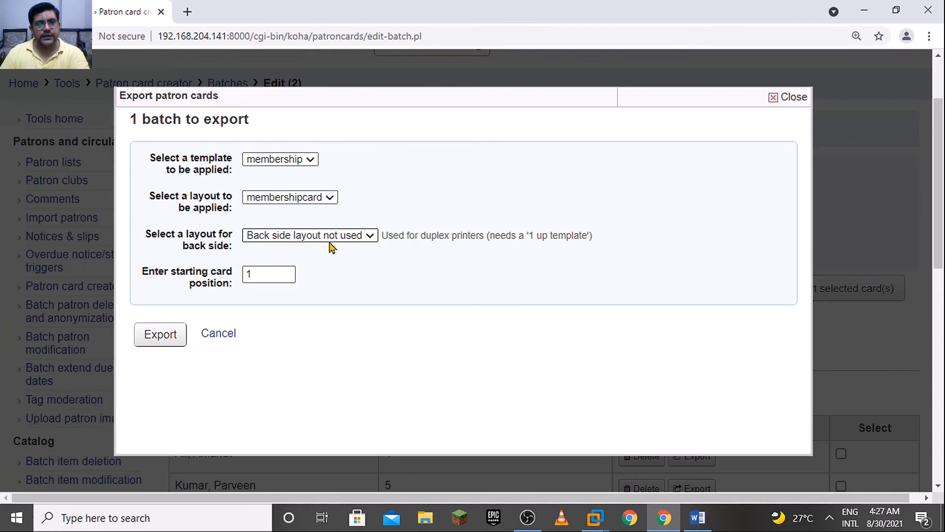
pyautogui.click(350, 242)
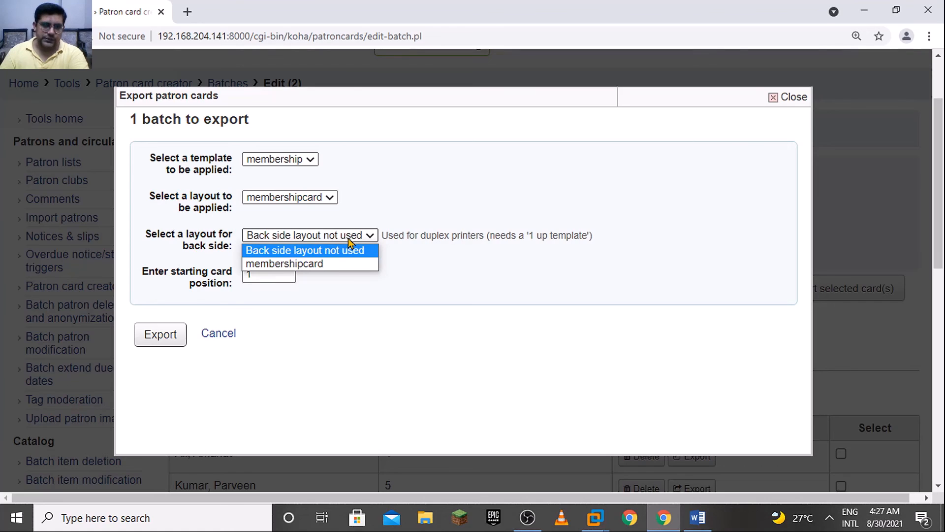
pyautogui.click(394, 261)
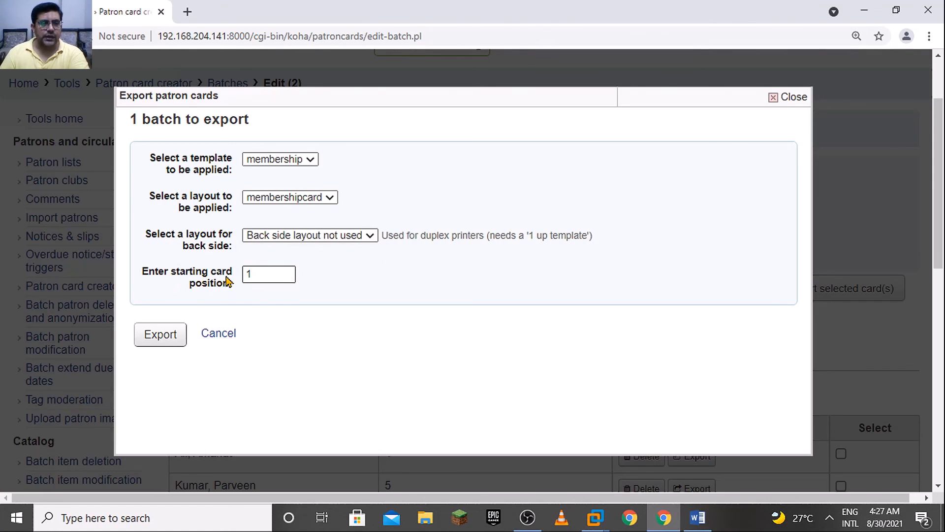
pyautogui.click(175, 338)
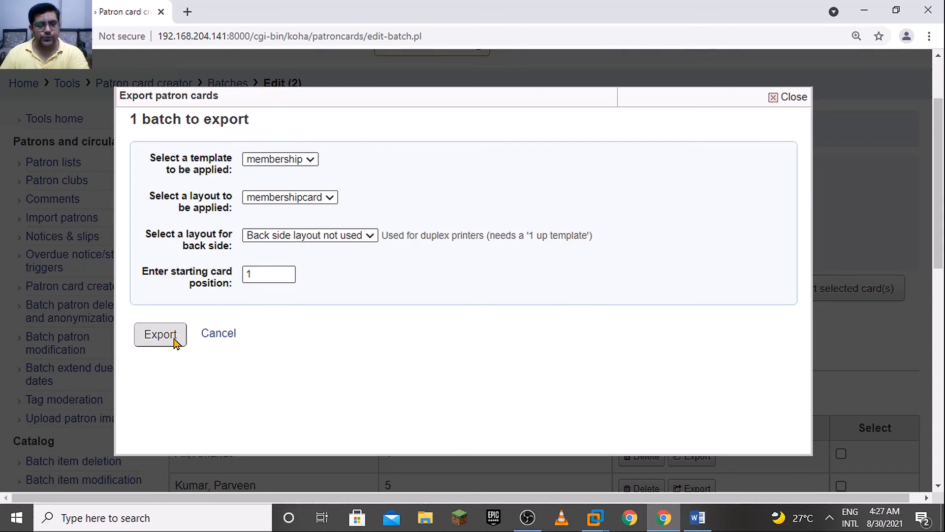
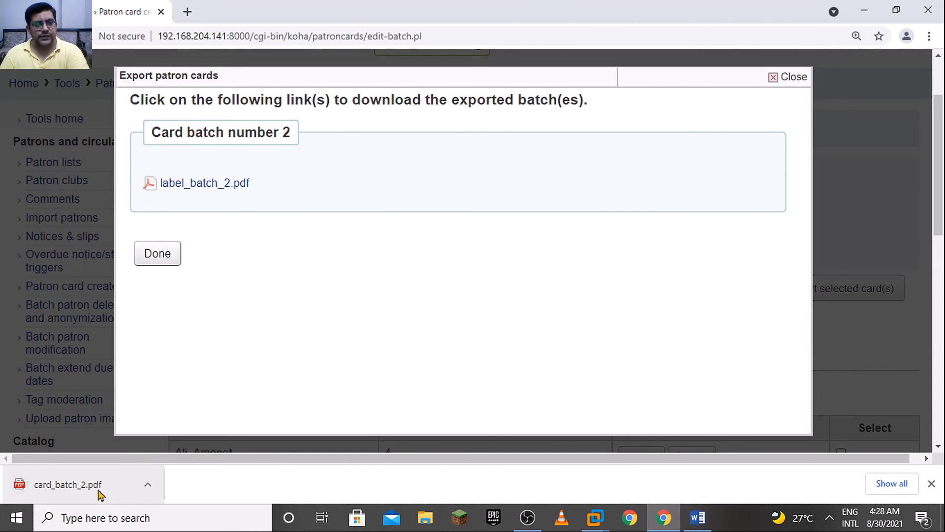
# Open the exported card_batch_2.pdf and examine the names, photos, category codes and barcodes on the student cards
pyautogui.click(101, 494)
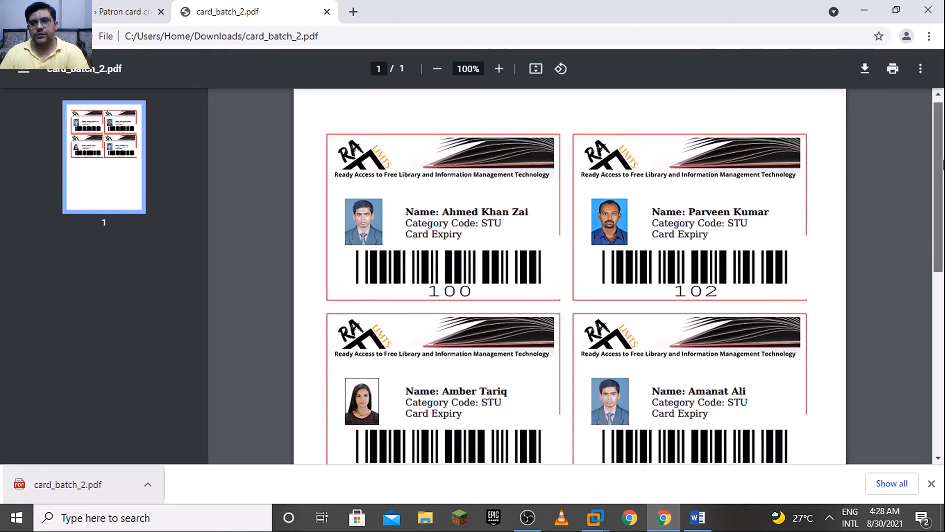
pyautogui.moveTo(939, 143)
pyautogui.mouseDown()
pyautogui.moveTo(942, 169)
pyautogui.moveTo(943, 142)
pyautogui.mouseUp()
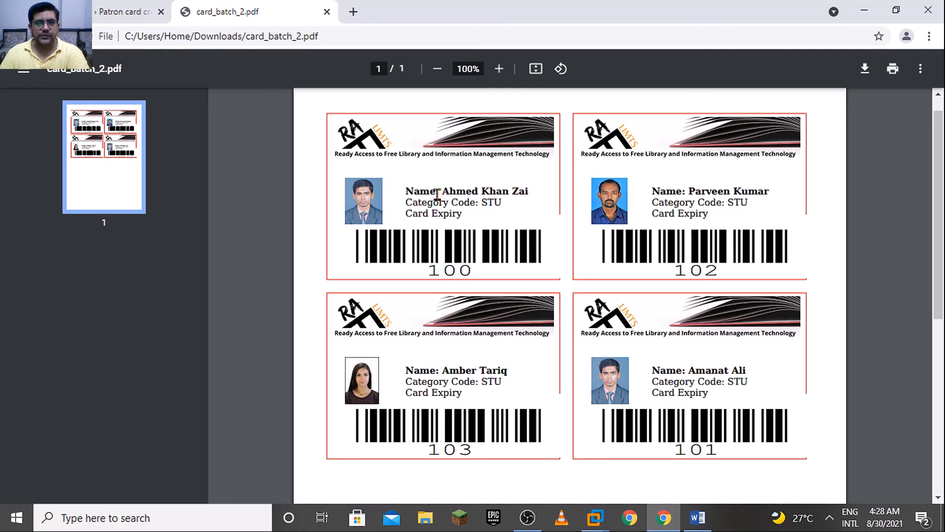
pyautogui.moveTo(438, 195); pyautogui.dragTo(403, 195)
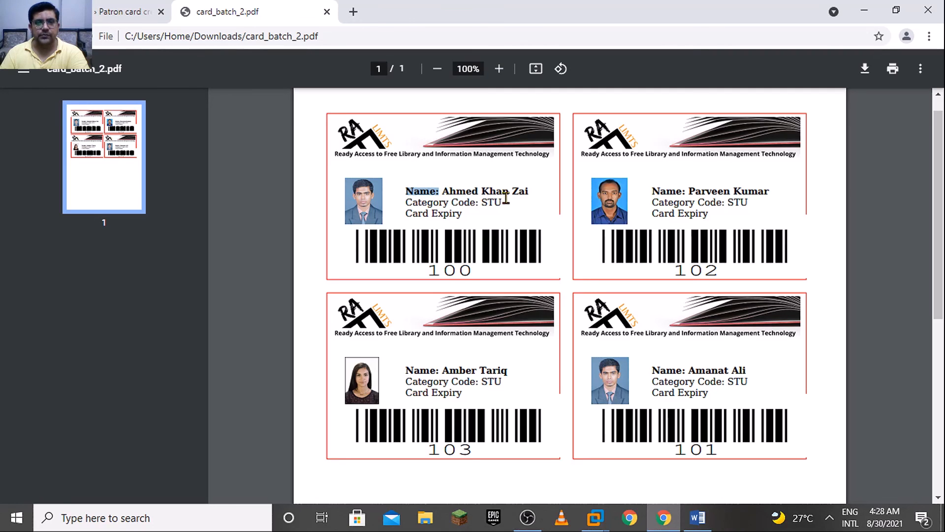
pyautogui.moveTo(530, 193); pyautogui.dragTo(441, 192)
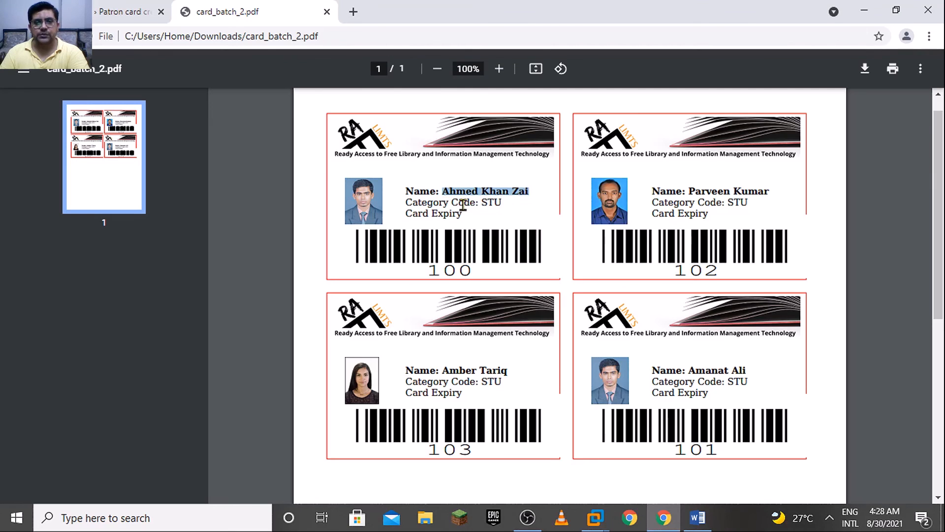
pyautogui.click(472, 192)
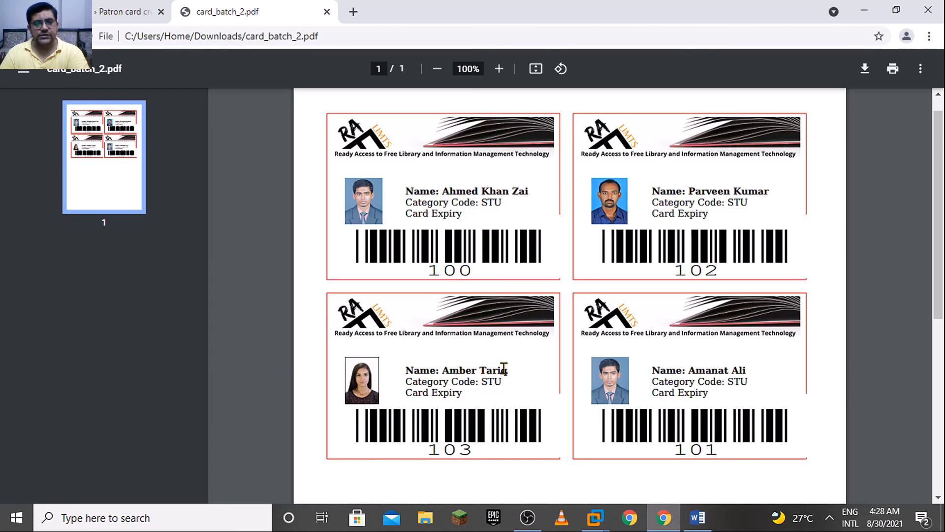
pyautogui.moveTo(942, 298); pyautogui.dragTo(942, 350)
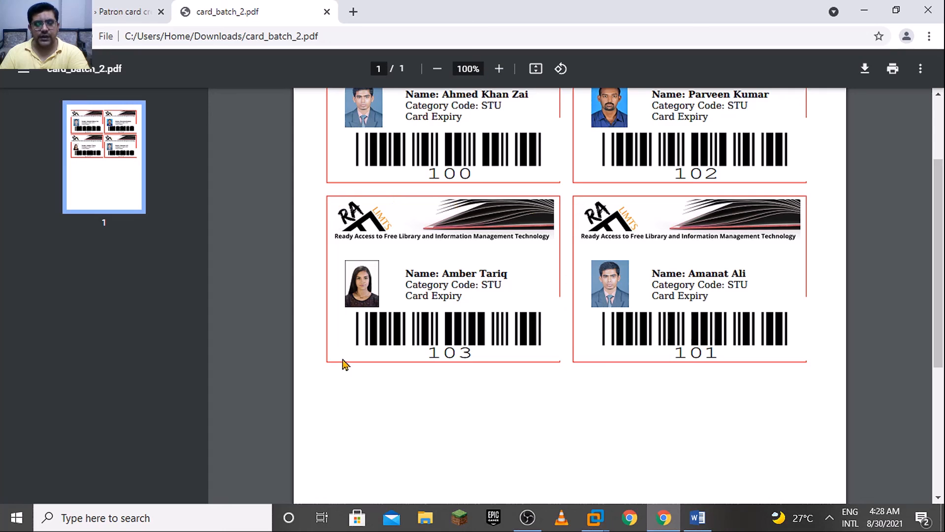
pyautogui.moveTo(943, 314)
pyautogui.mouseDown()
pyautogui.moveTo(943, 333)
pyautogui.moveTo(943, 298)
pyautogui.mouseUp()
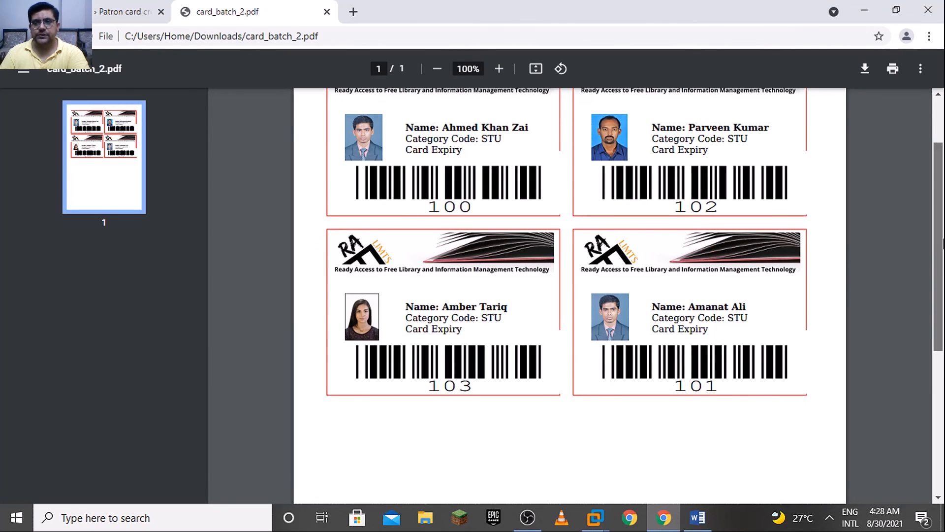
pyautogui.scroll(1, 926, 275)
pyautogui.scroll(-1, 940, 259)
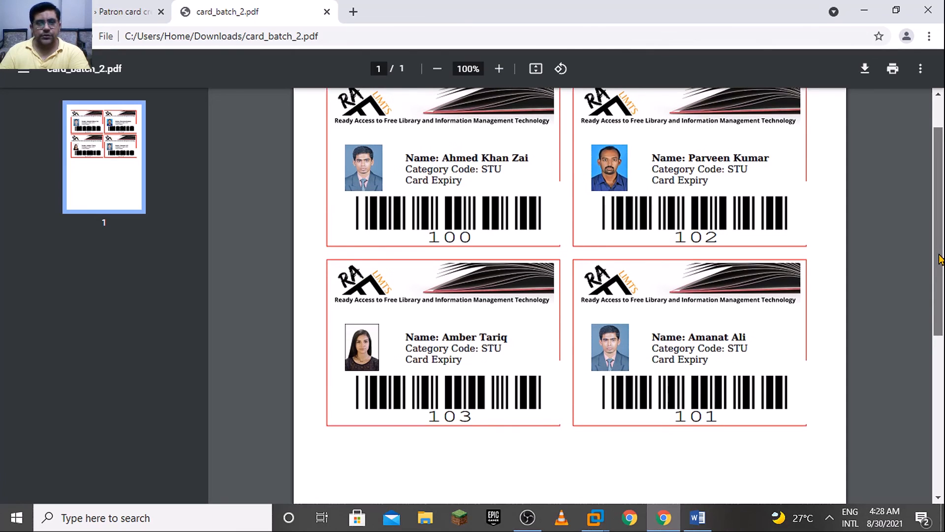
pyautogui.scroll(2, 941, 236)
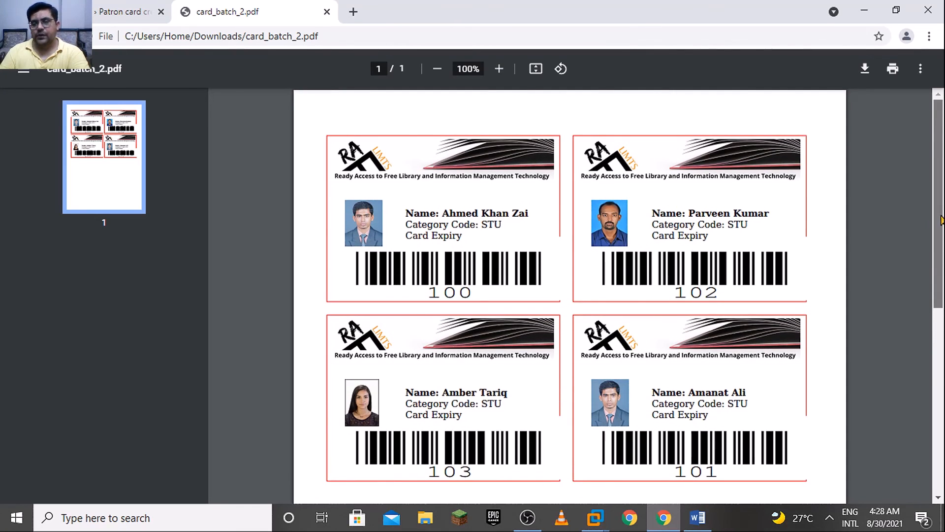
pyautogui.moveTo(942, 221); pyautogui.dragTo(940, 199)
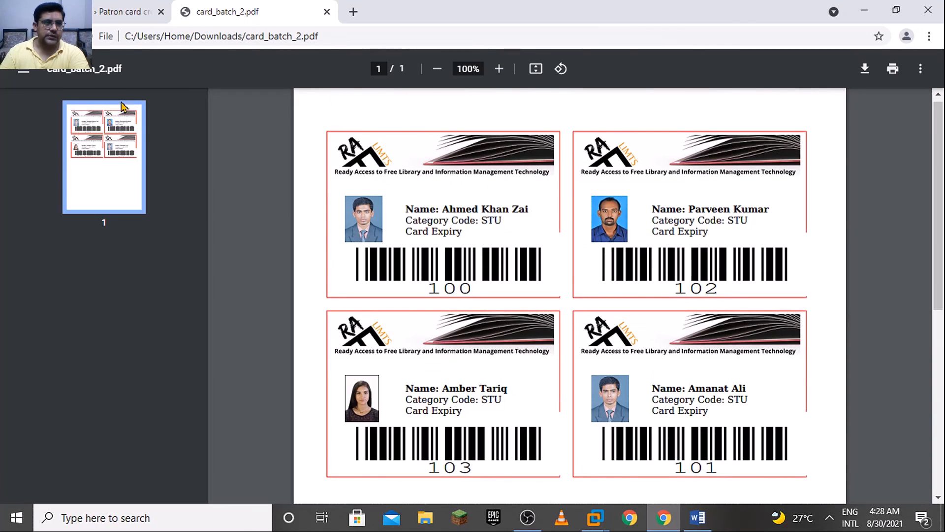
# Return to the Koha batch page, close the patron card export dialog and go to the Tools home page
pyautogui.click(124, 11)
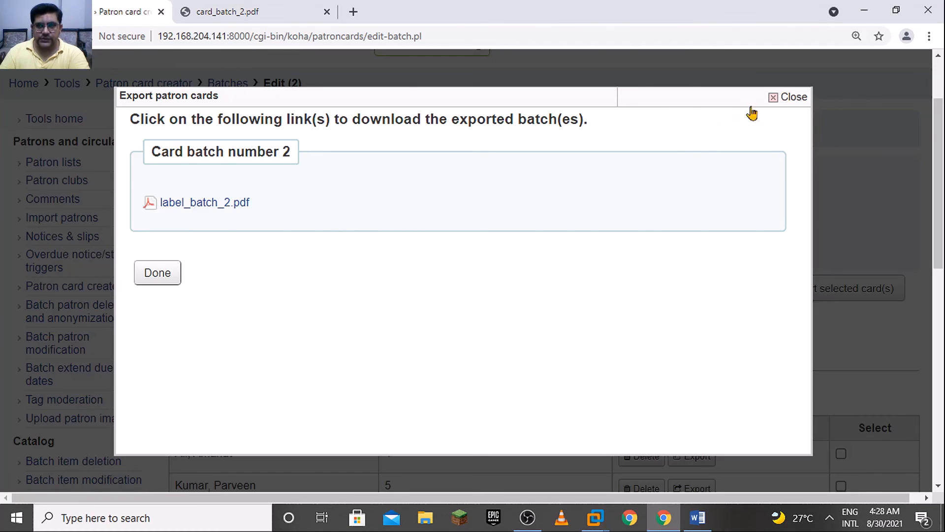
pyautogui.click(787, 97)
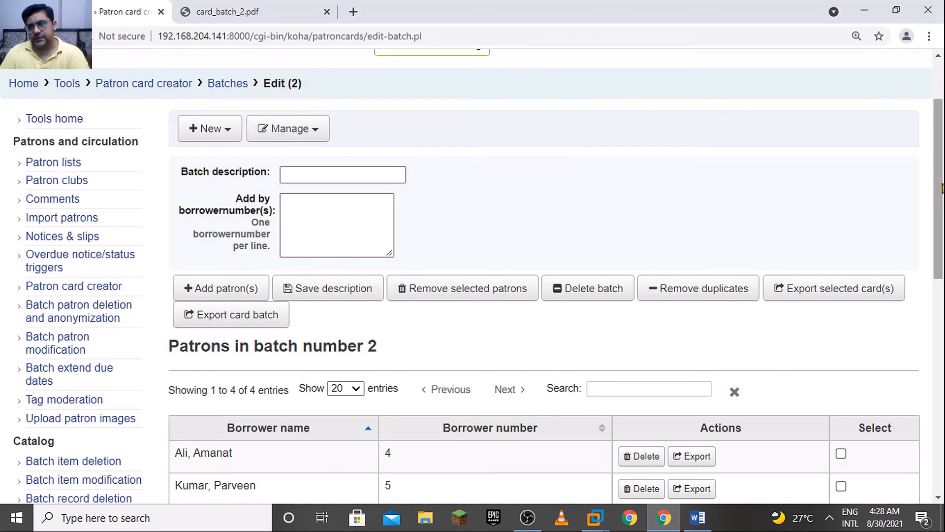
pyautogui.moveTo(941, 188)
pyautogui.mouseDown()
pyautogui.moveTo(941, 248)
pyautogui.moveTo(943, 198)
pyautogui.mouseUp()
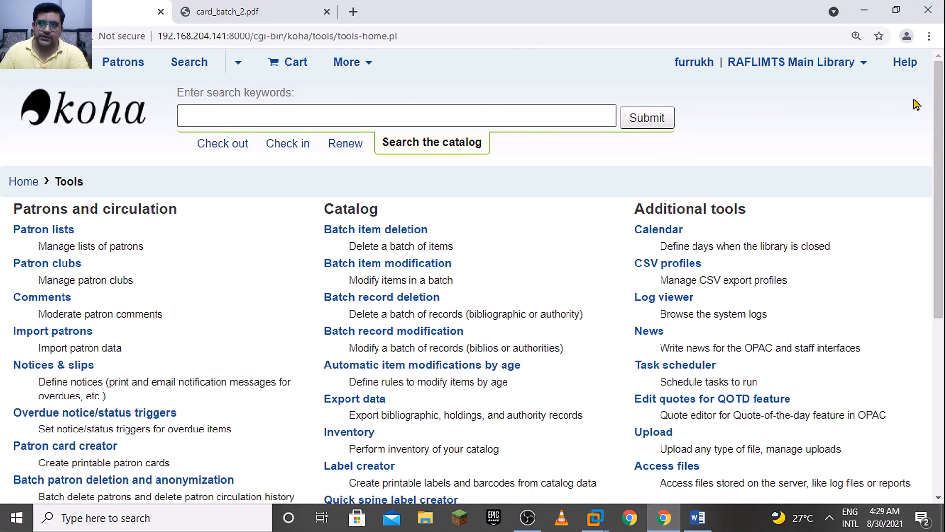
# Look through the patron, catalog and additional tools listed on the Koha Tools page
pyautogui.scroll(-2, 932, 125)
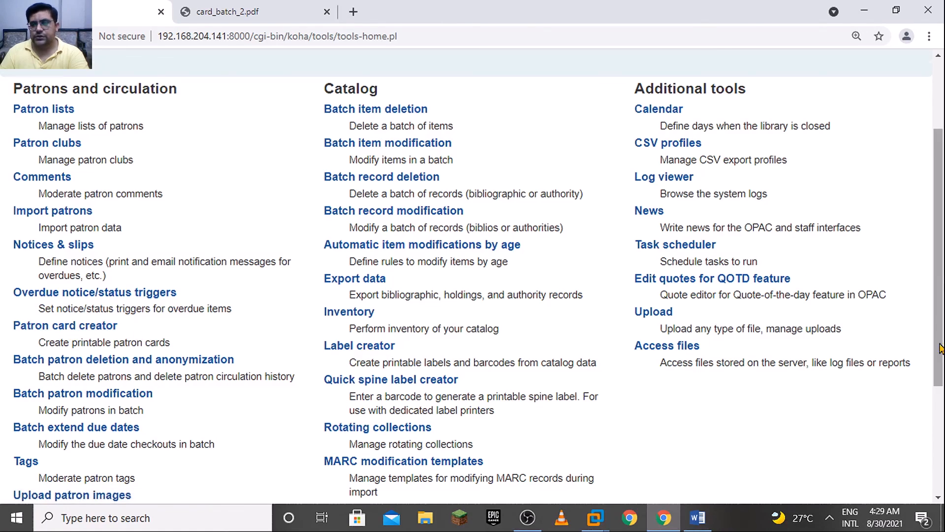
pyautogui.scroll(-1, 940, 348)
pyautogui.scroll(-3, 934, 388)
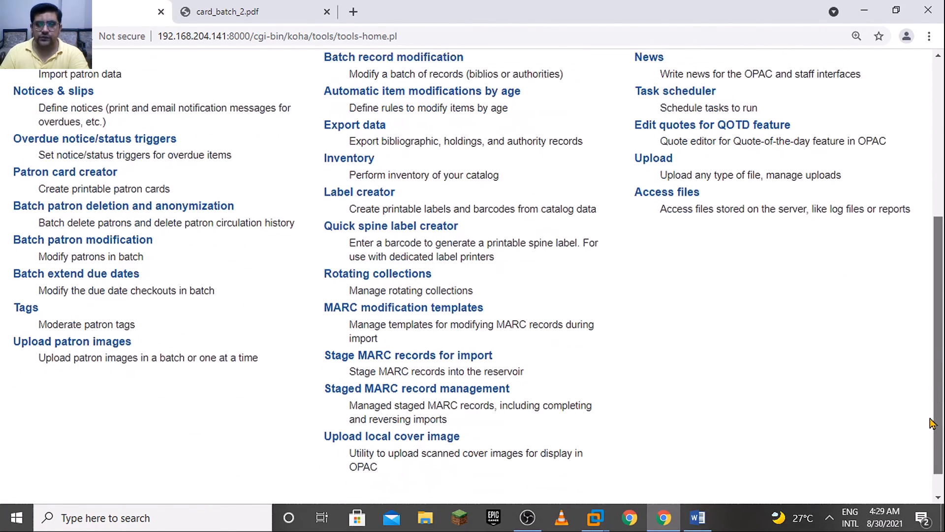
pyautogui.scroll(5, 941, 320)
pyautogui.scroll(1, 943, 295)
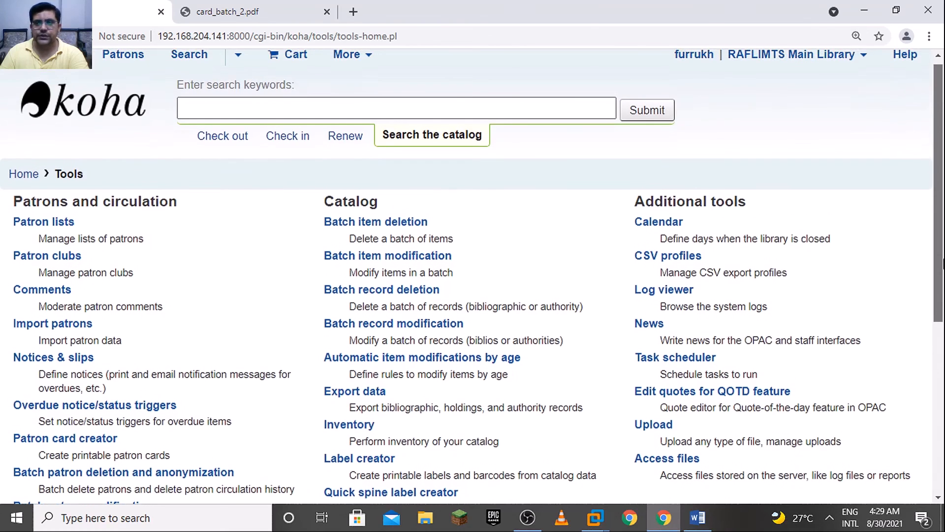
pyautogui.scroll(1, 943, 264)
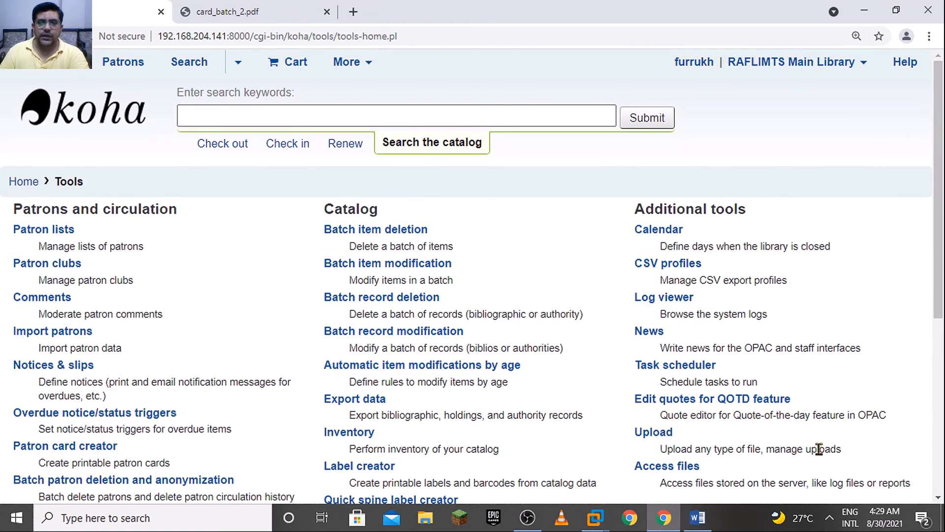
# Close the card PDF and search Google for "koha manual 21.05" in a new browser tab
pyautogui.click(327, 11)
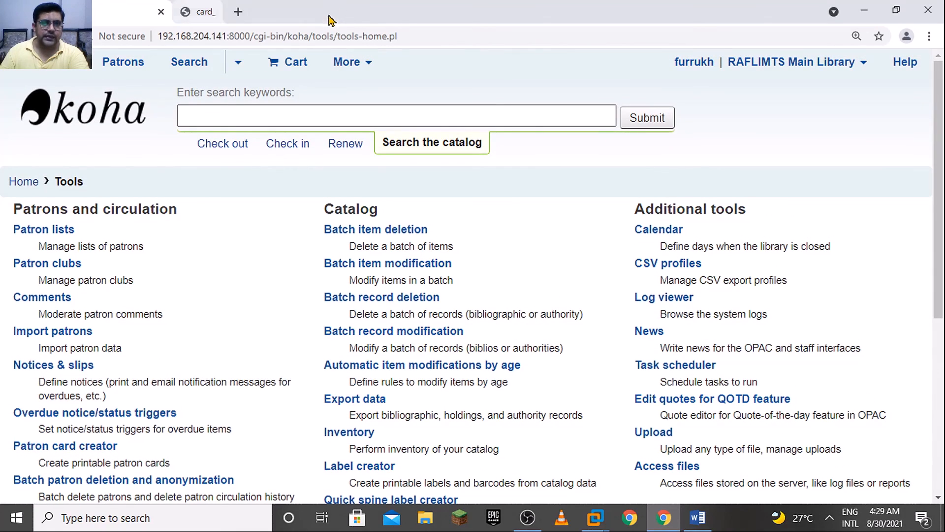
pyautogui.click(190, 14)
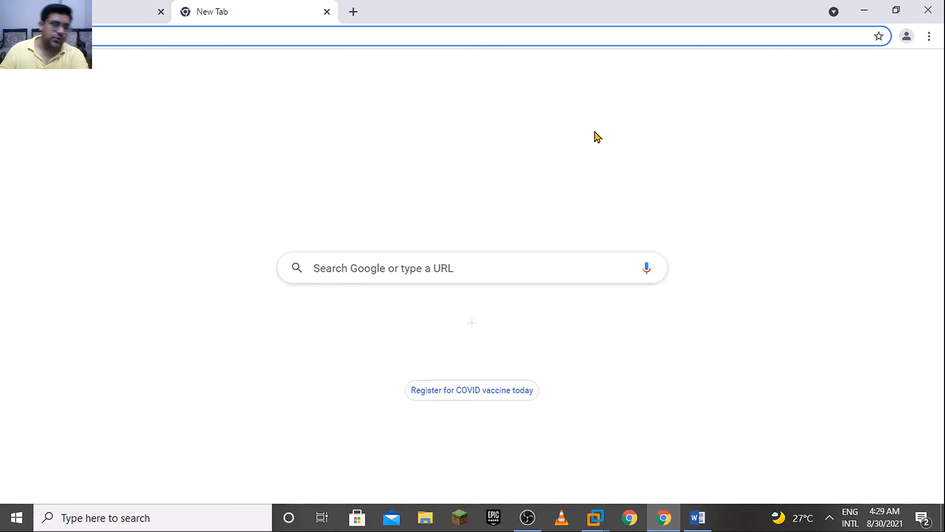
pyautogui.write('kohha')
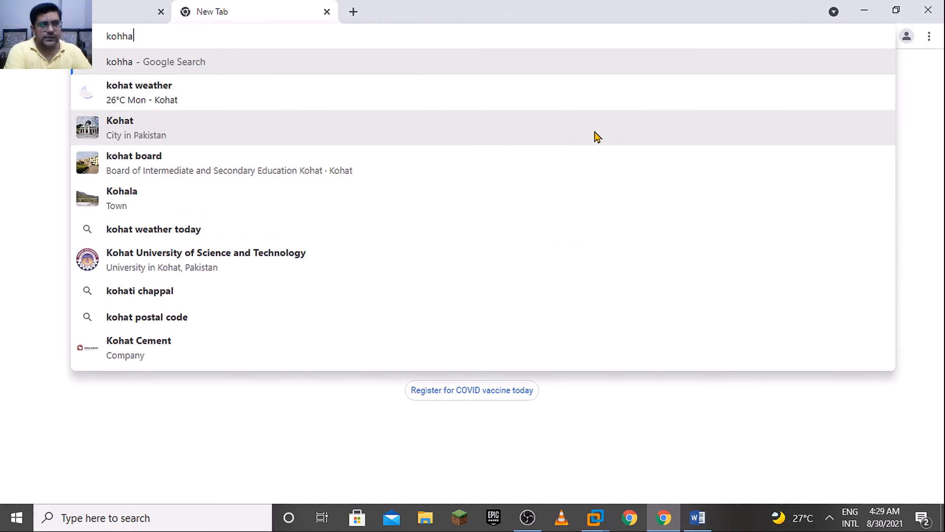
pyautogui.press('BackSpace')
pyautogui.press('BackSpace')
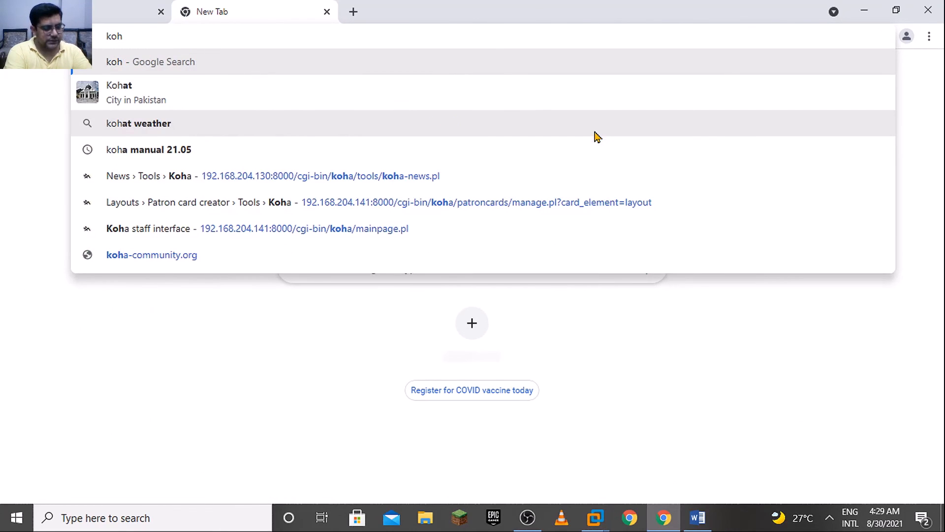
pyautogui.write('a')
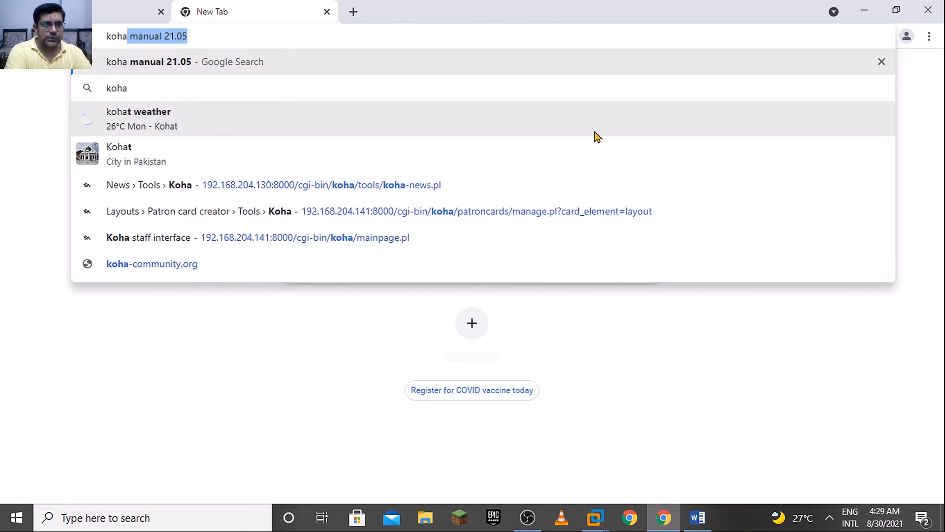
pyautogui.press('Return')
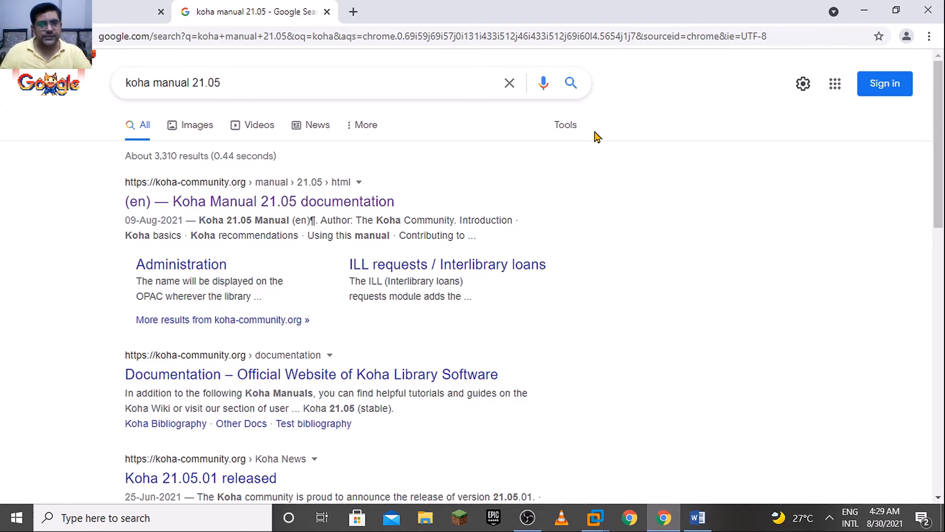
# Open the Koha 21.05 manual's Patron card creator section under Tools and read its instructions for adding a layout
pyautogui.click(342, 206)
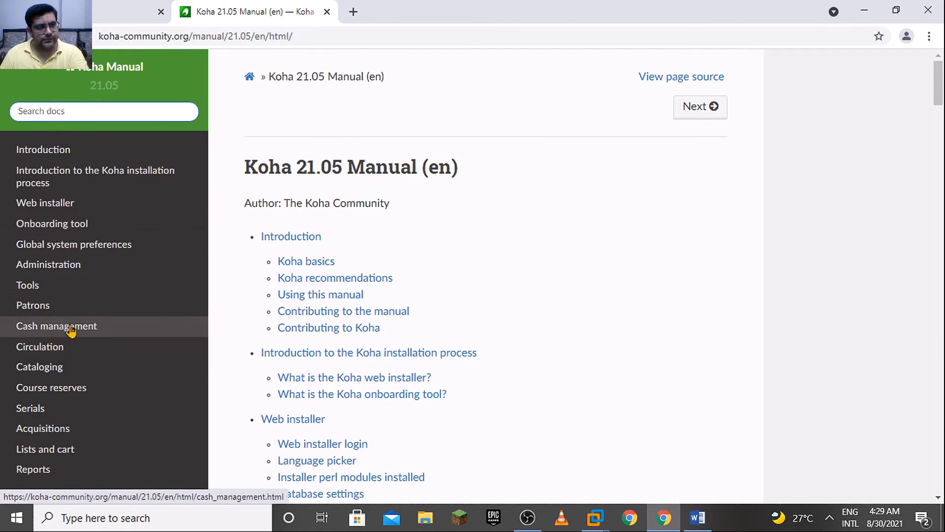
pyautogui.click(66, 289)
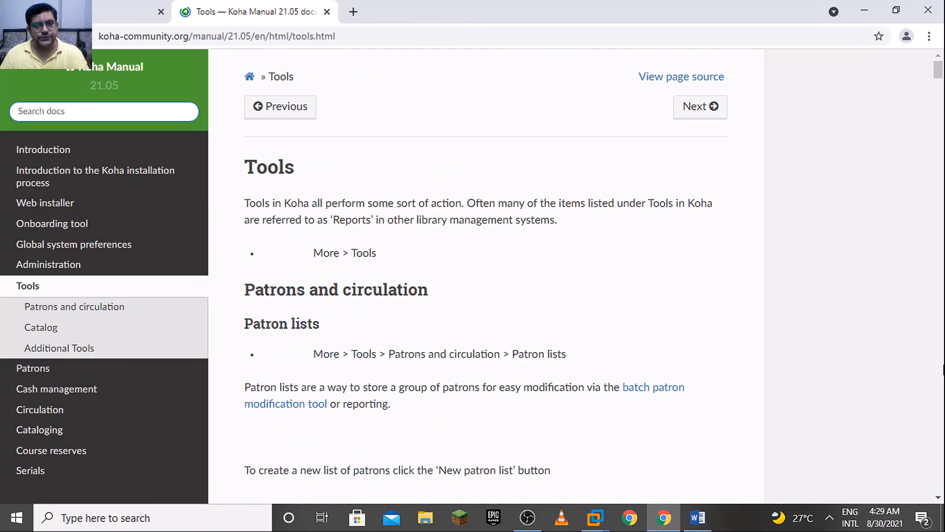
pyautogui.scroll(-5, 46, 416)
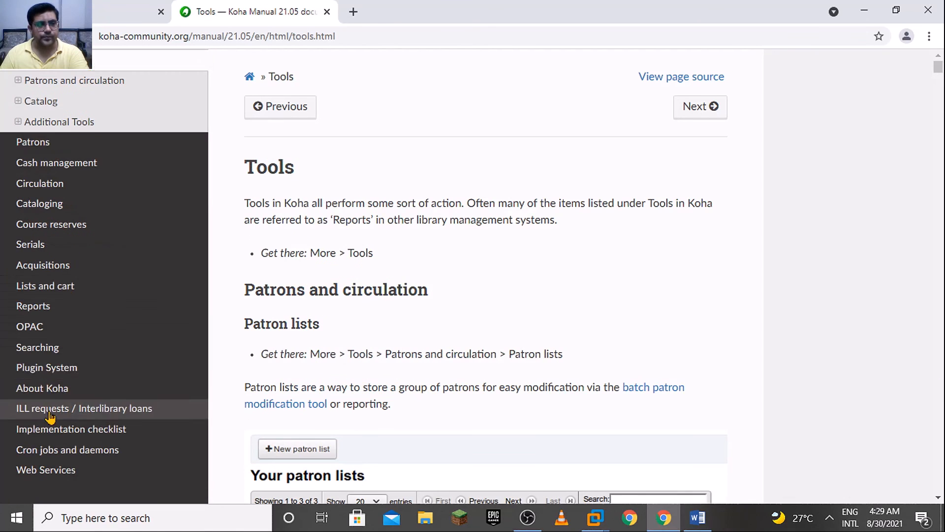
pyautogui.click(77, 83)
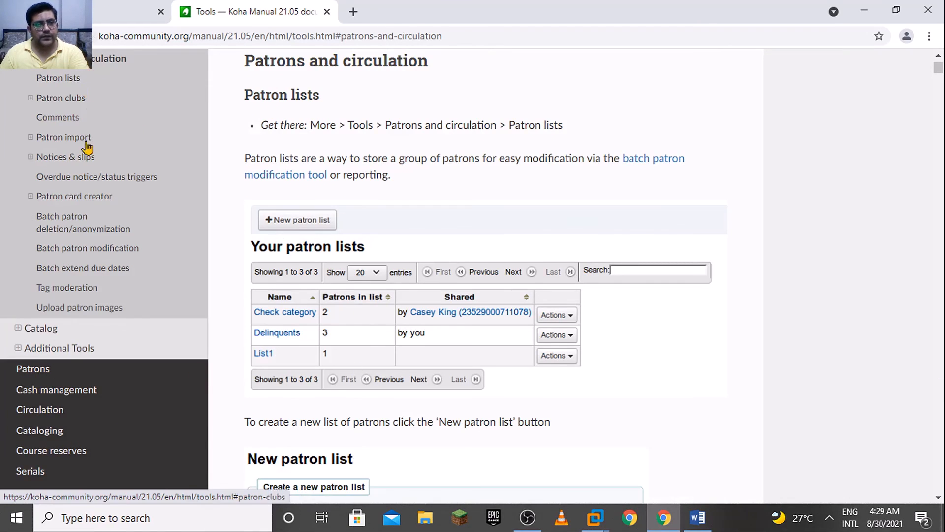
pyautogui.click(85, 197)
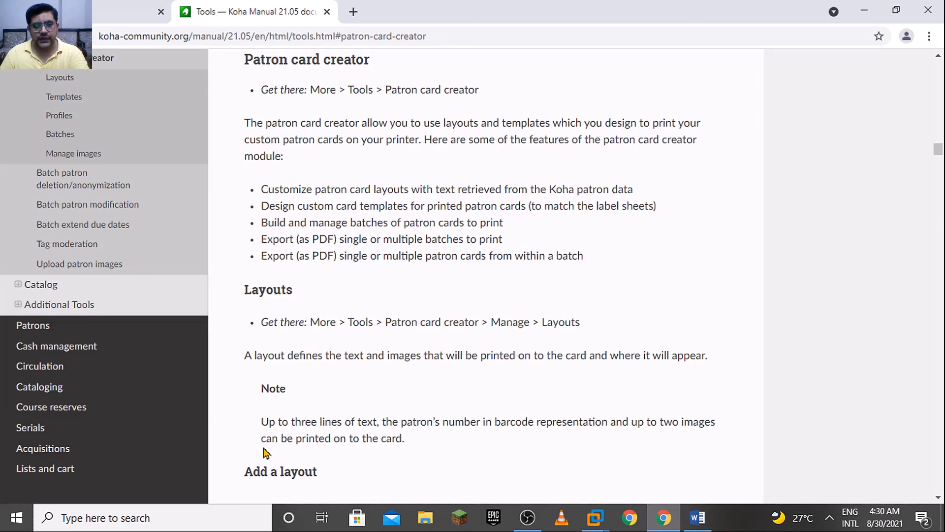
pyautogui.click(943, 474)
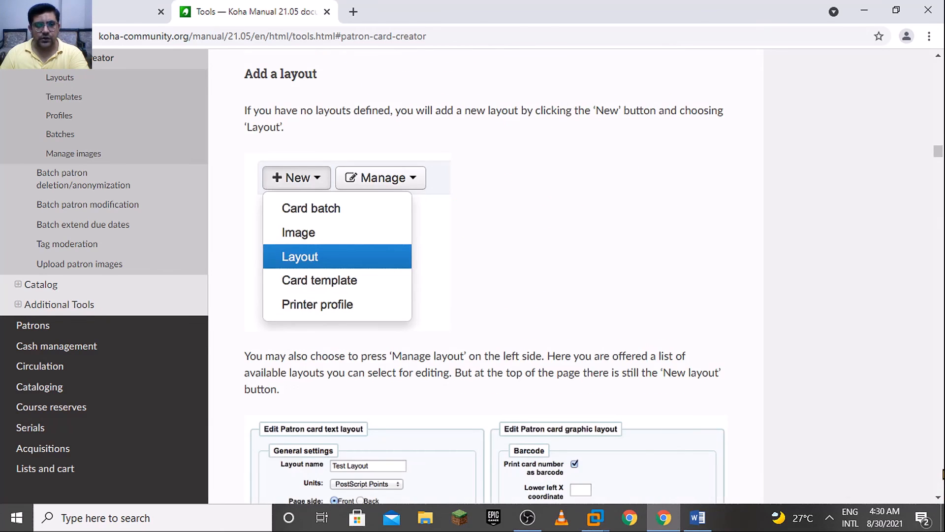
pyautogui.click(943, 474)
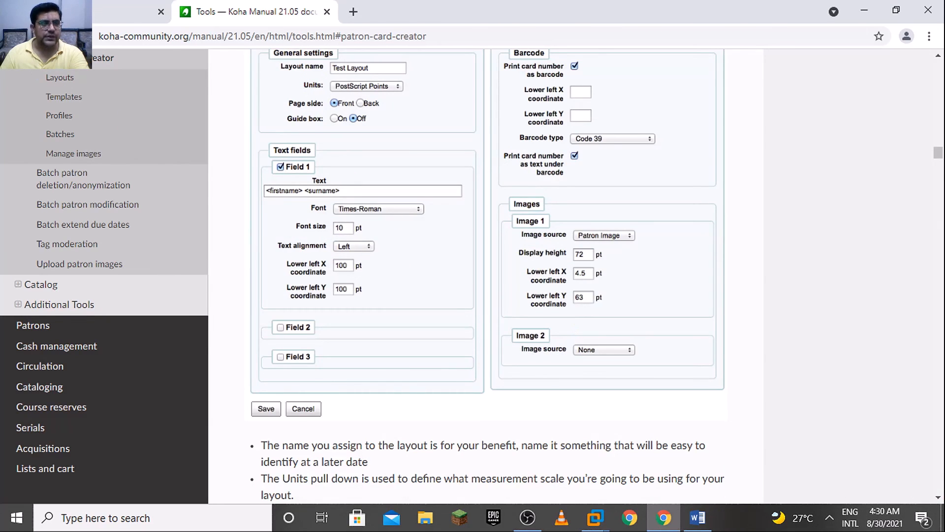
# Go back from the Patron card creator section and open the manual's Label creator section under Catalog tools
pyautogui.click(10, 36)
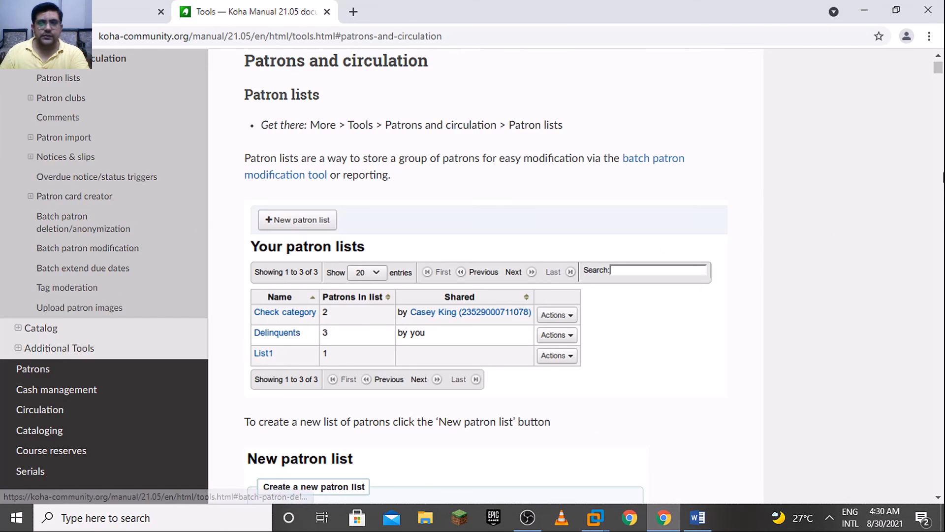
pyautogui.scroll(5, 940, 68)
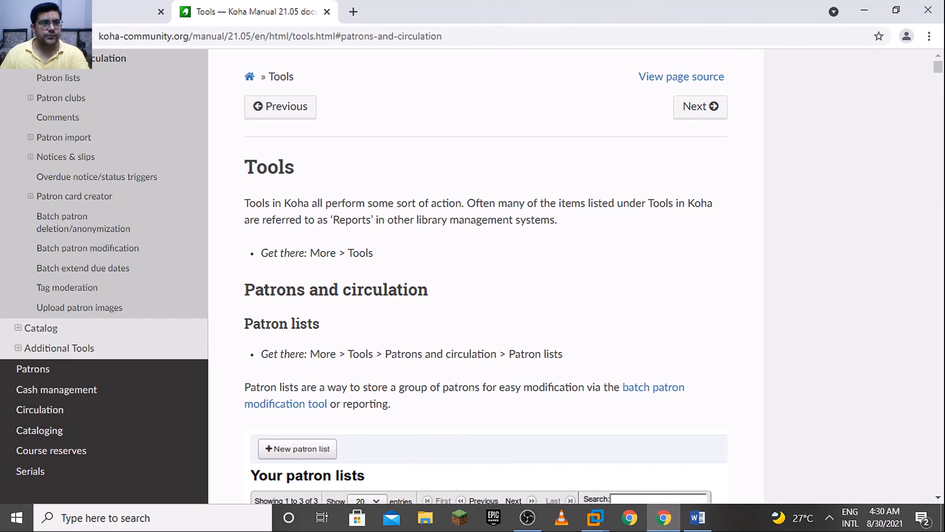
pyautogui.click(10, 36)
pyautogui.click(46, 102)
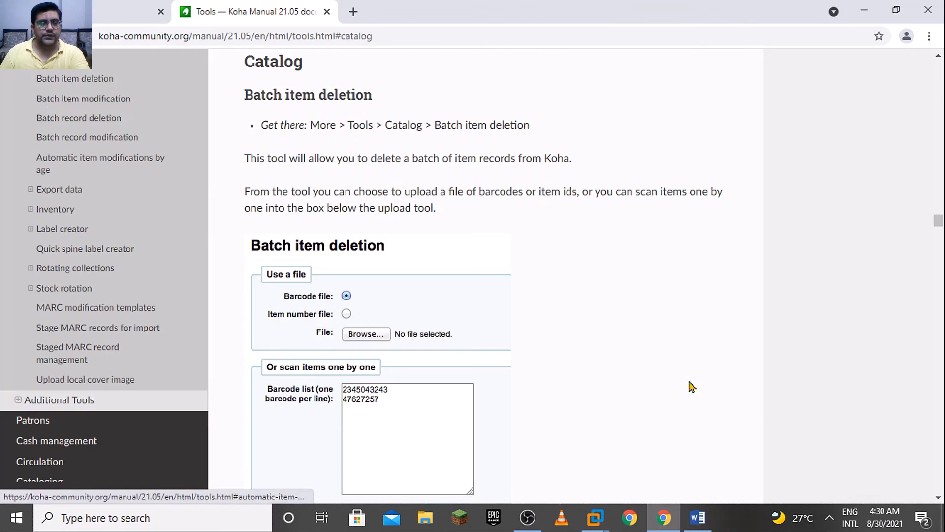
pyautogui.click(68, 229)
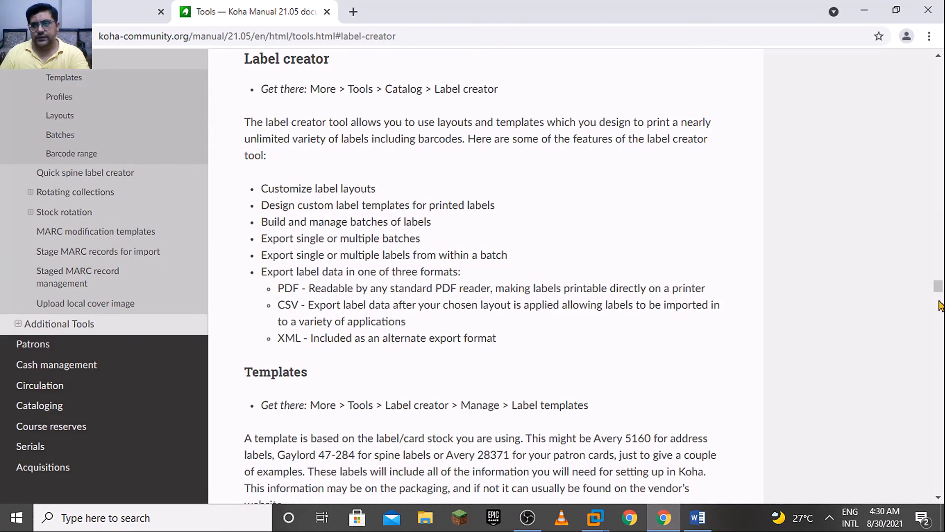